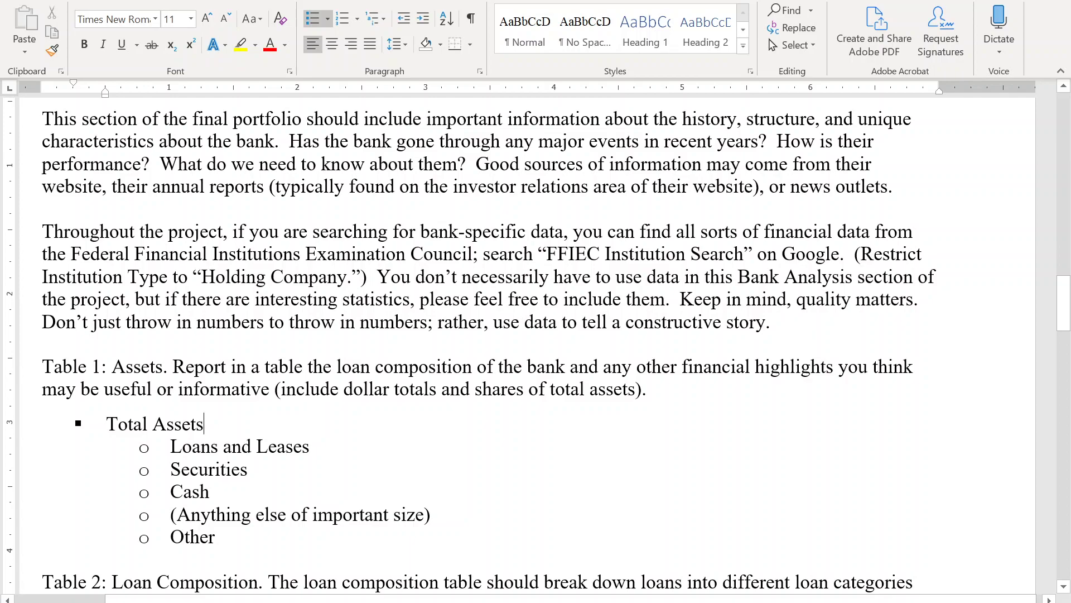
Review the Table 1 and Table 2 requirements, switch to the browser and open the FDIC Institution Directory from the bank data search results
scroll(483, 346, "down", 7)
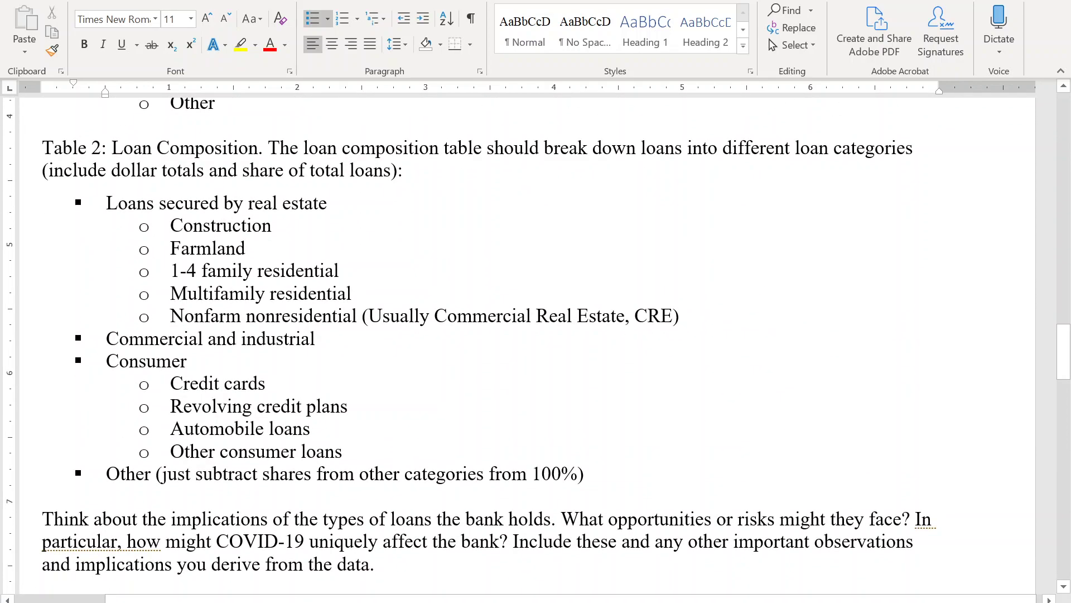
scroll(482, 346, "up", 6)
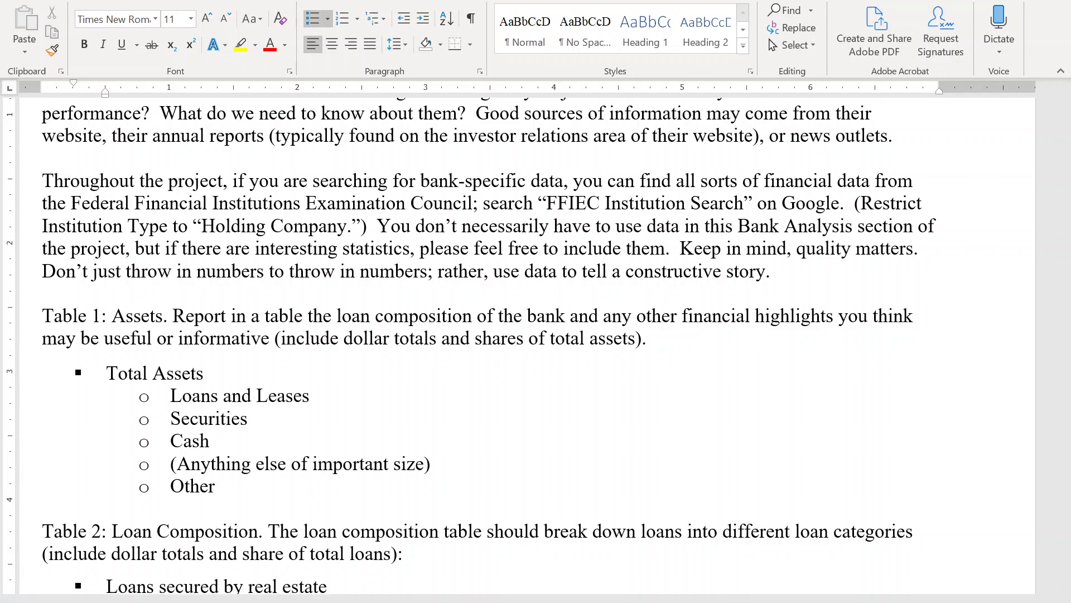
scroll(536, 346, "up", 1)
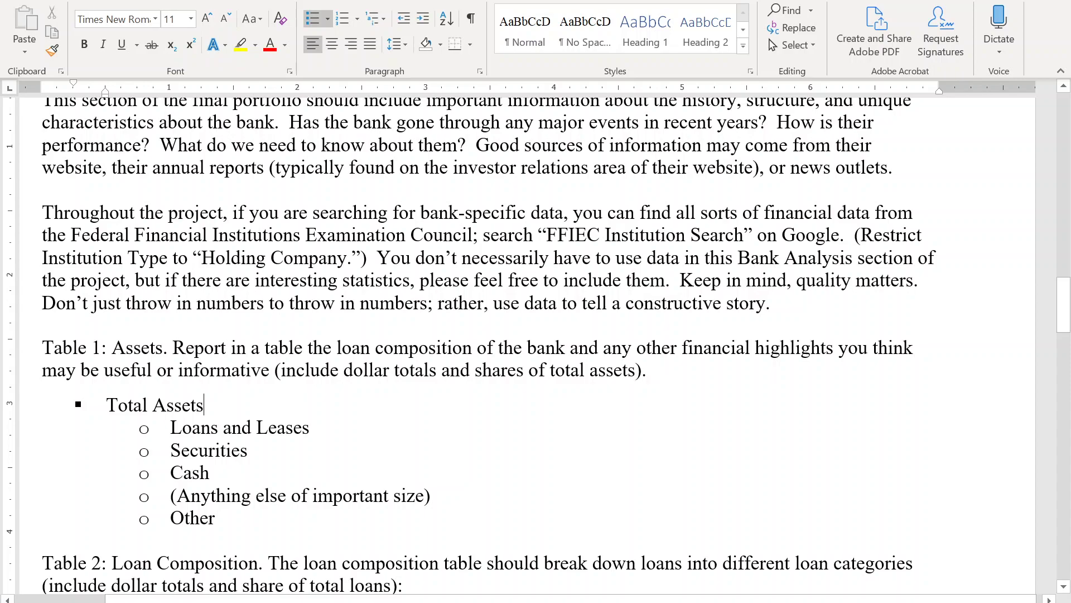
key("alt+Tab")
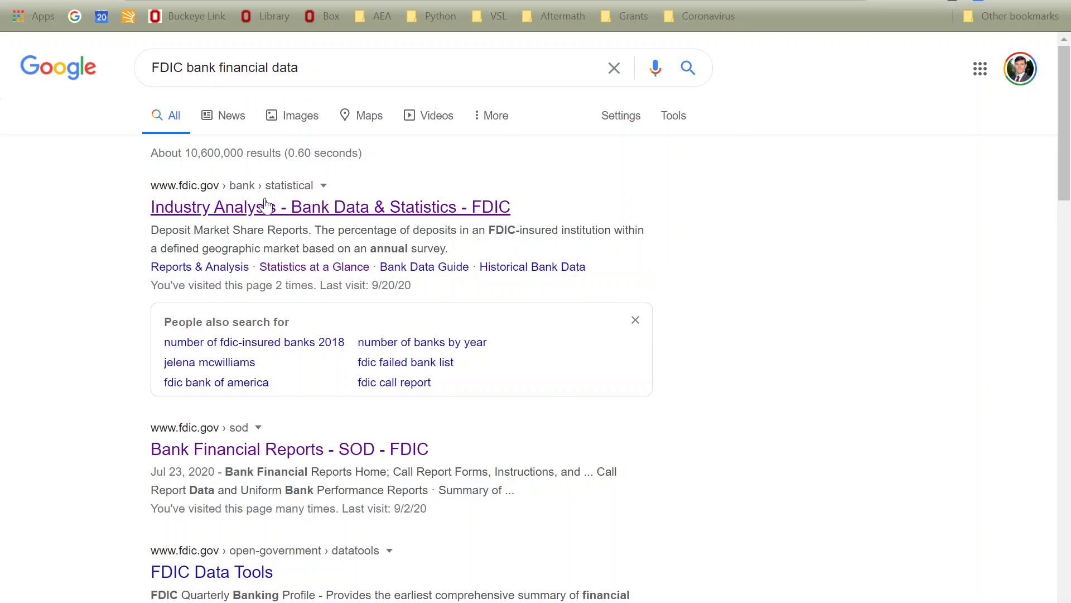
left_click(389, 216)
scroll(366, 392, "down", 3)
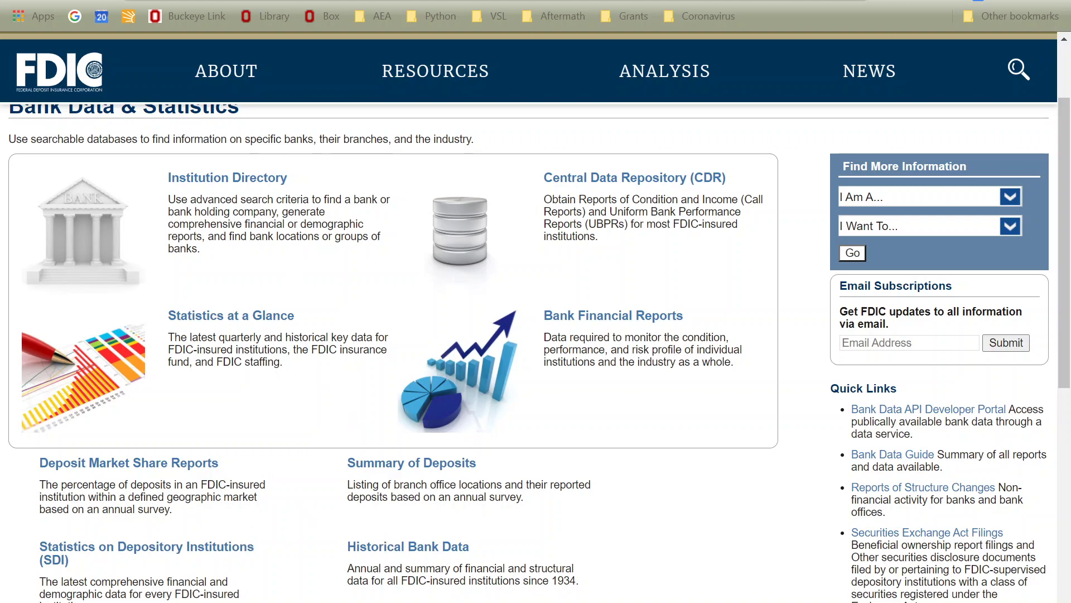
left_click(221, 184)
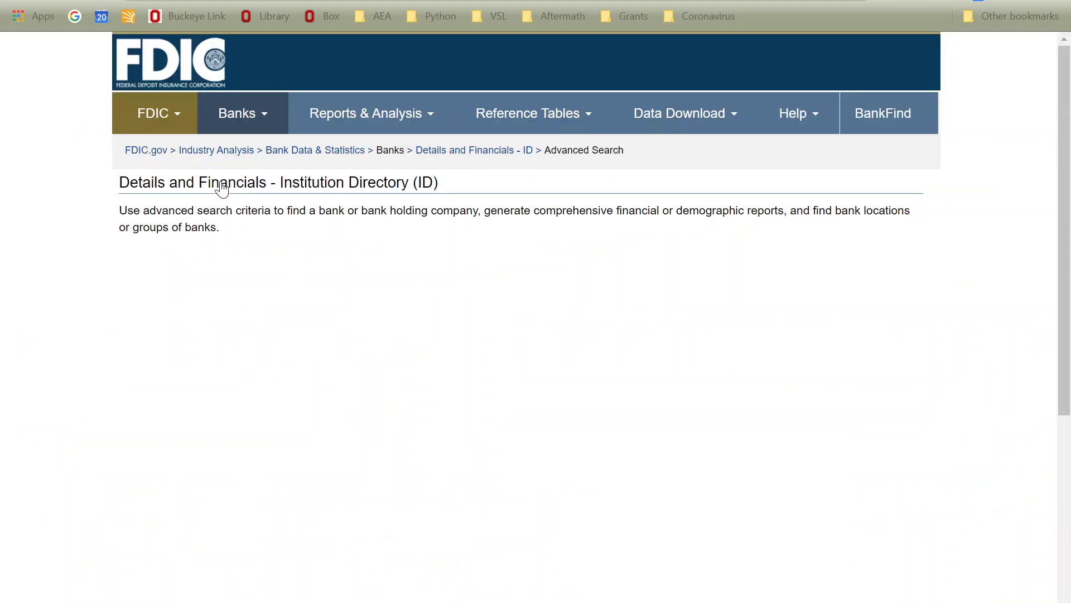
Search the directory for institutions named "Park National" and open the record of The Park National Bank in Newark, OH
scroll(319, 426, "down", 1)
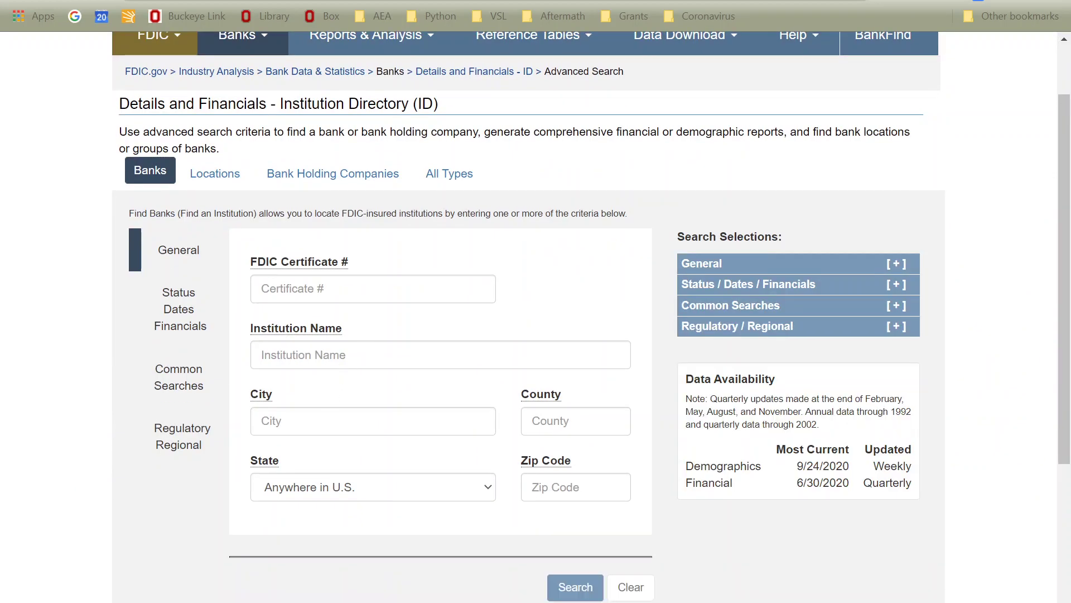
left_click(321, 355)
type("Park National")
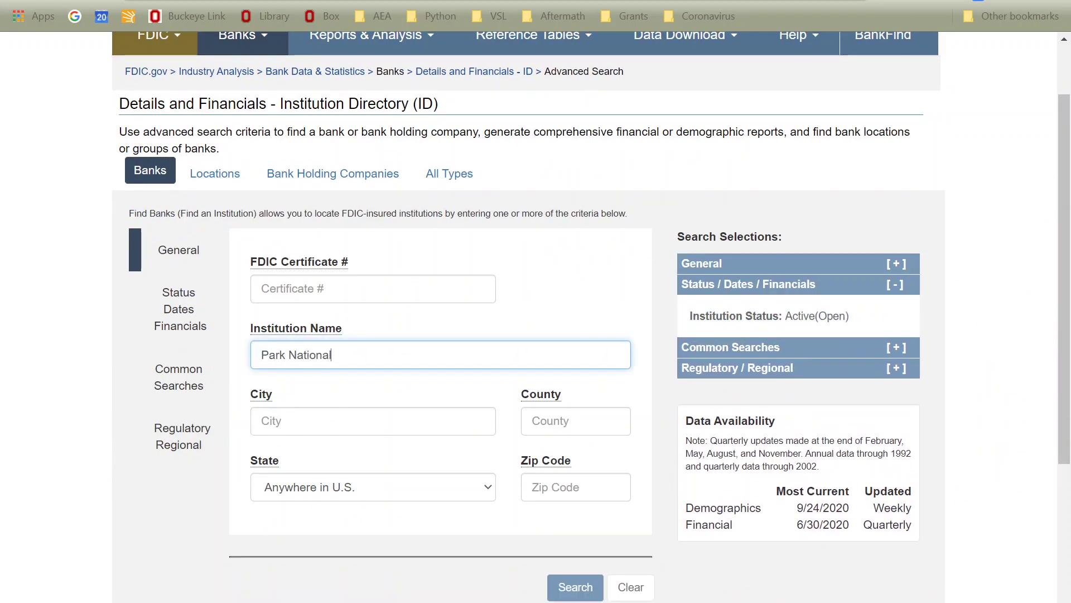
left_click(573, 588)
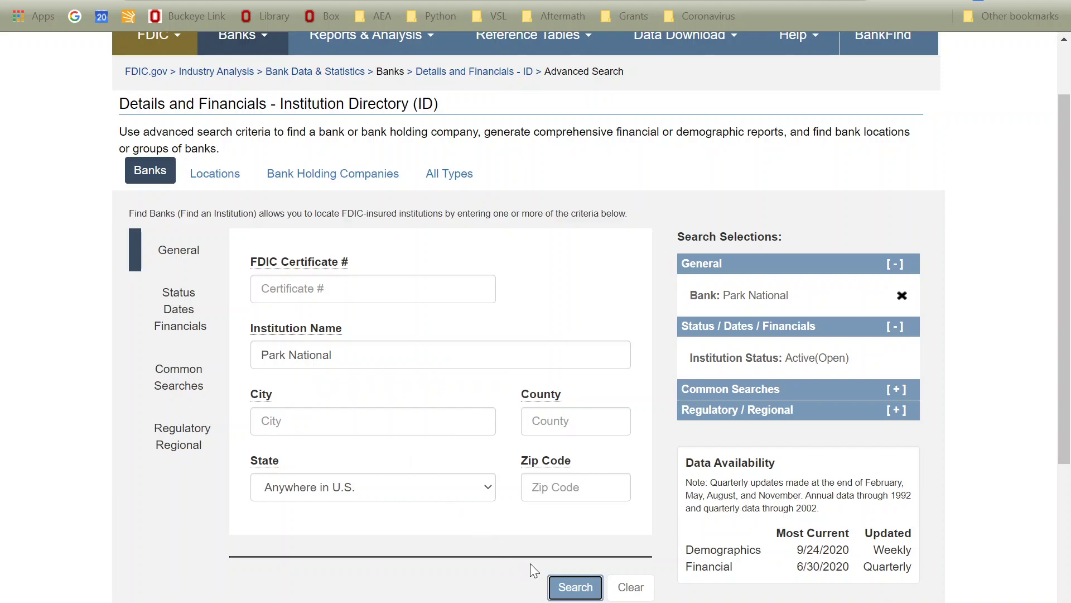
left_click(570, 591)
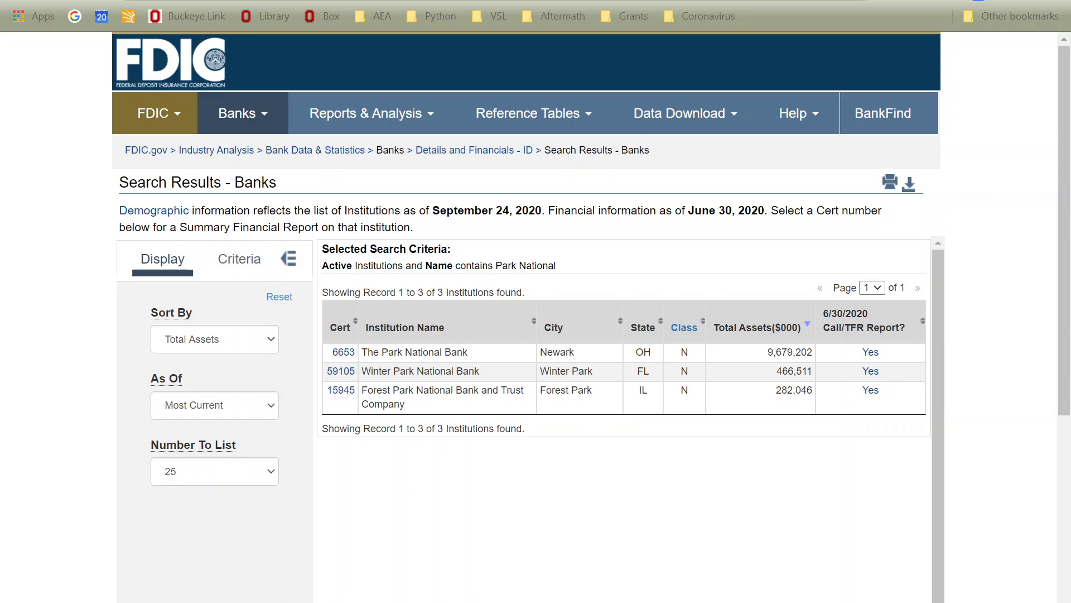
left_click(344, 354)
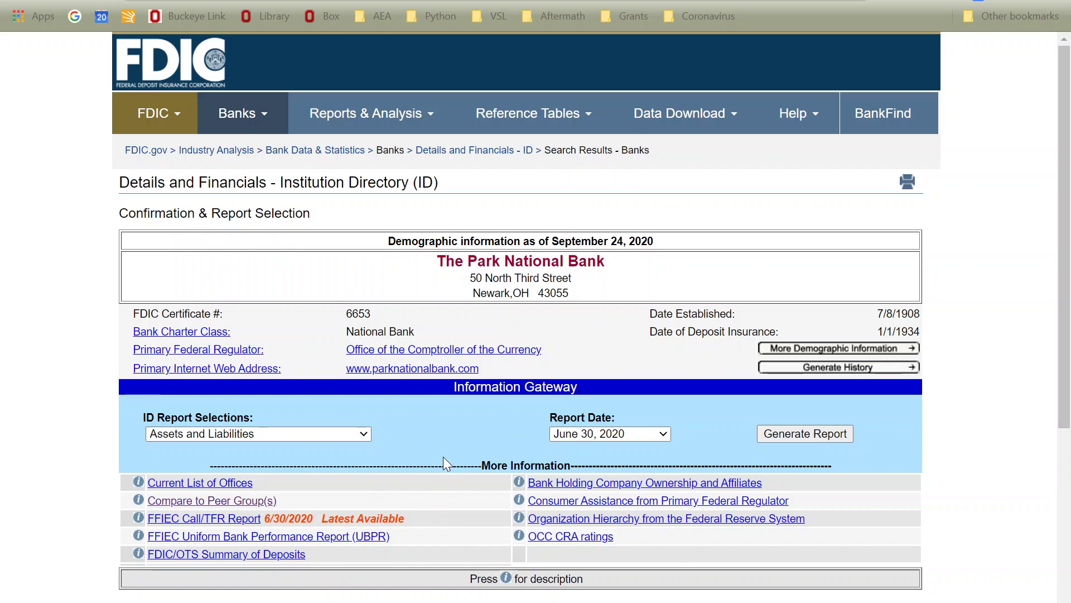
Examine the available ID report types and the range of report dates for The Park National Bank
left_click(227, 430)
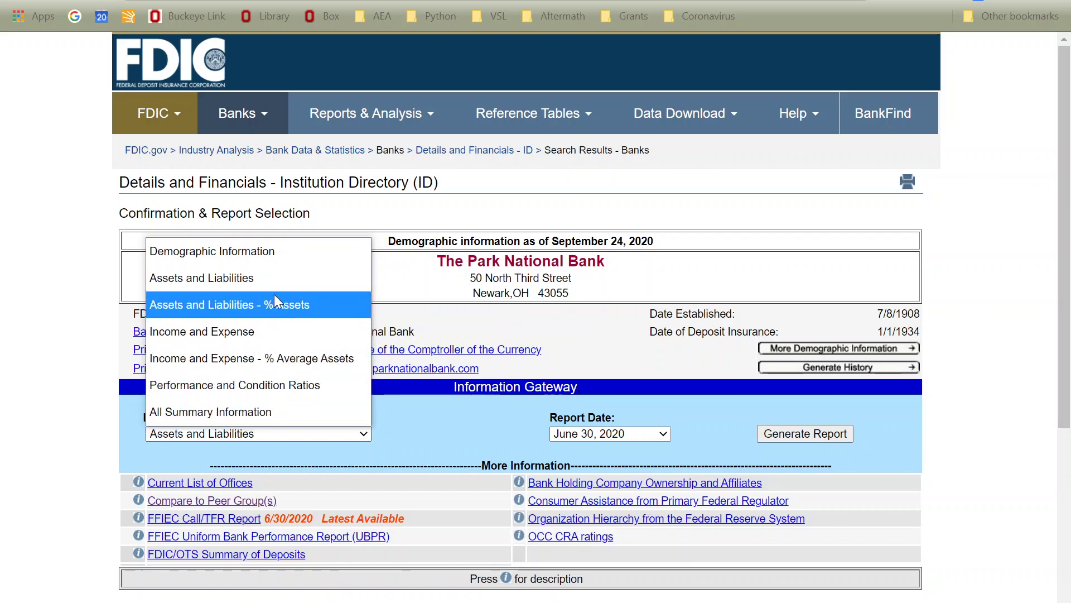
left_click(427, 419)
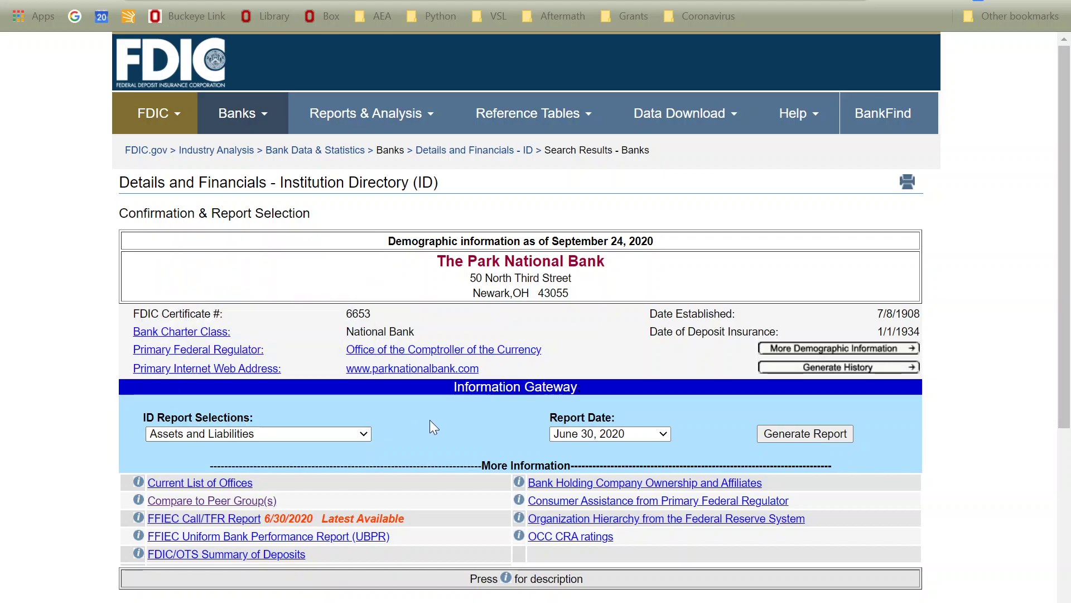
left_click(631, 431)
scroll(620, 365, "down", 20)
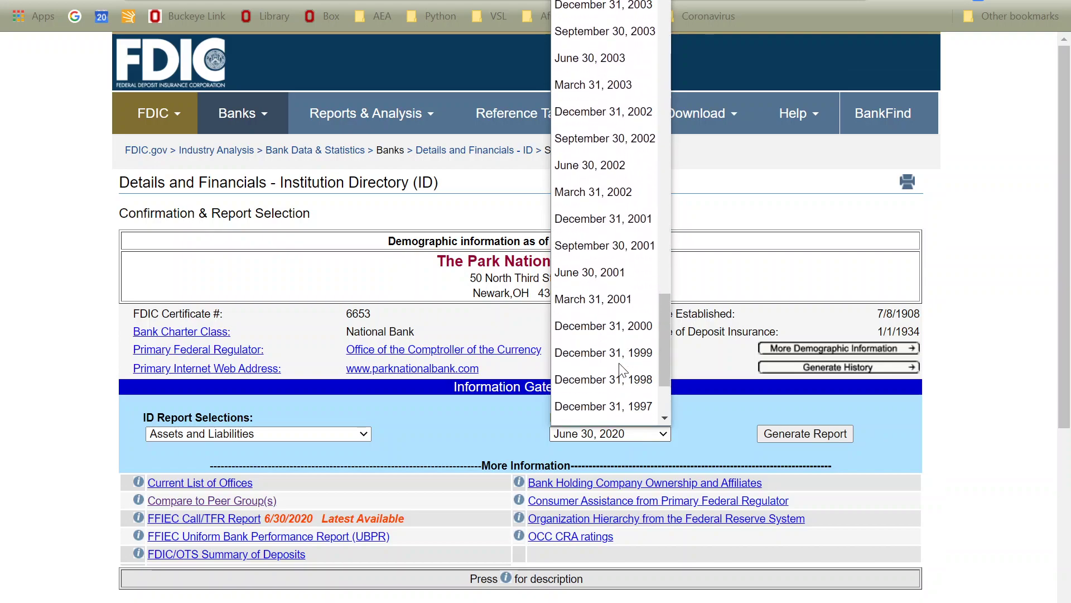
scroll(621, 369, "down", 3)
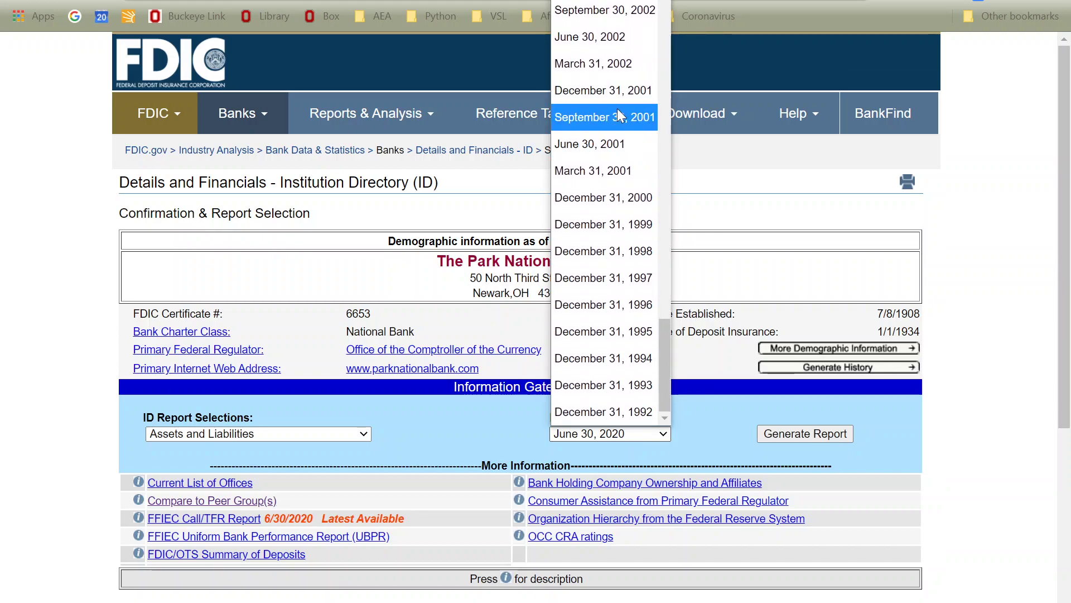
scroll(619, 115, "up", 3)
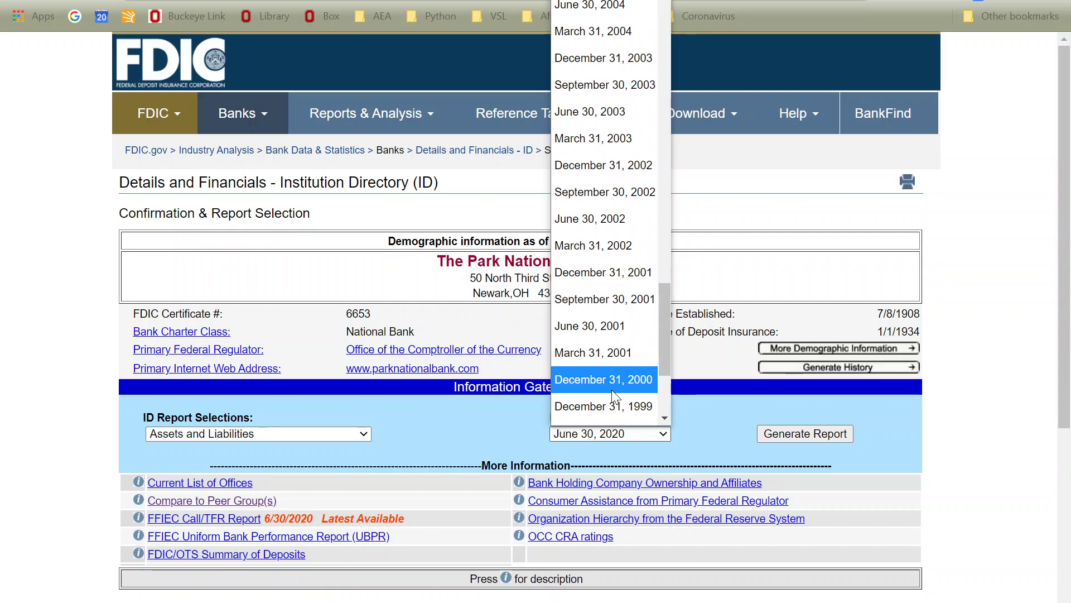
left_click(458, 435)
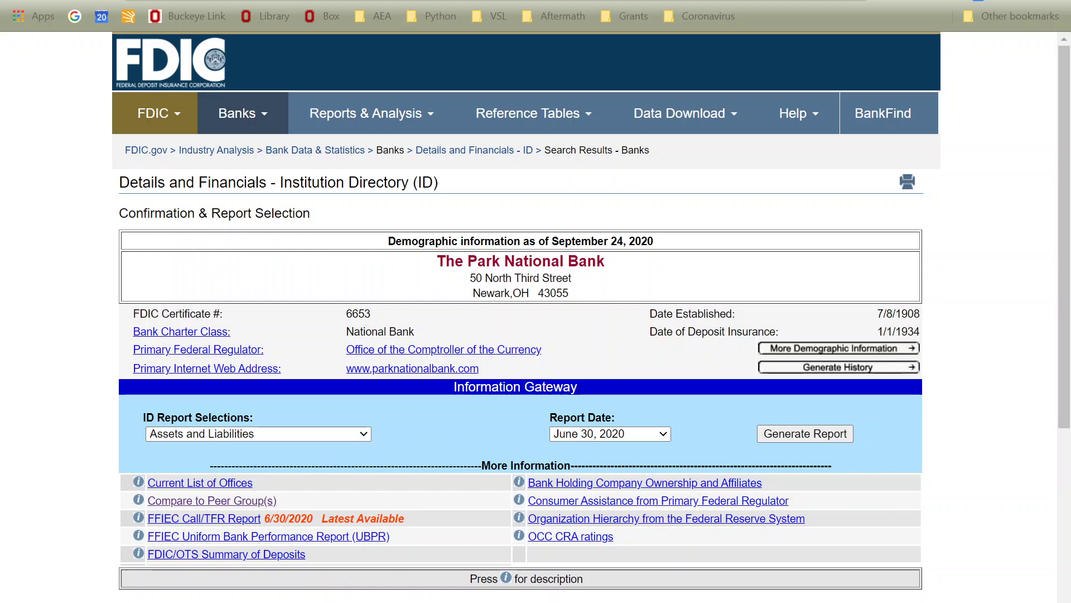
left_click_drag(300, 466, 351, 465)
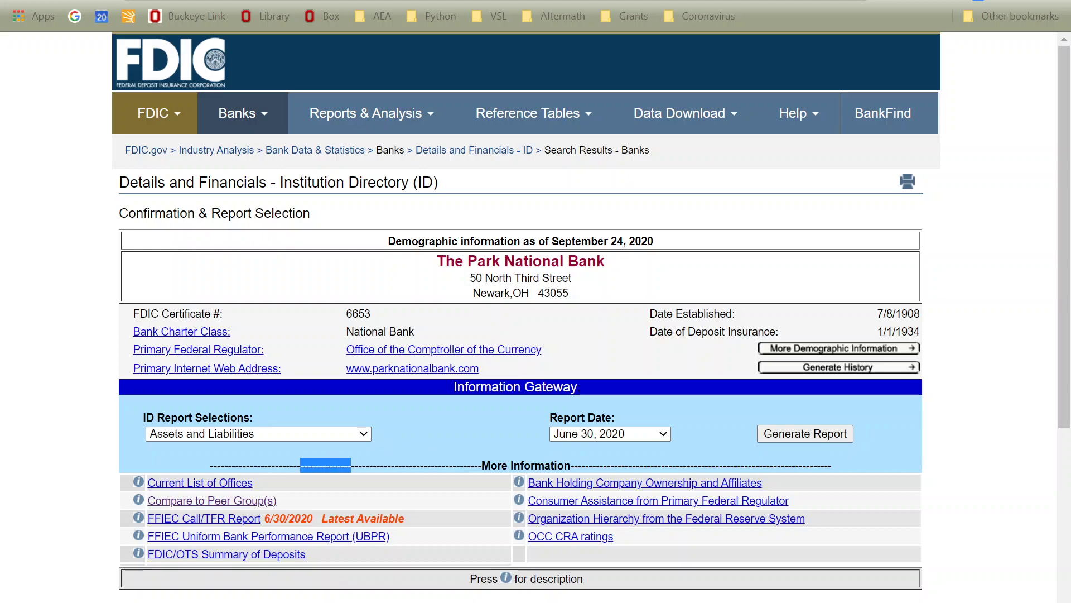
left_click(351, 465)
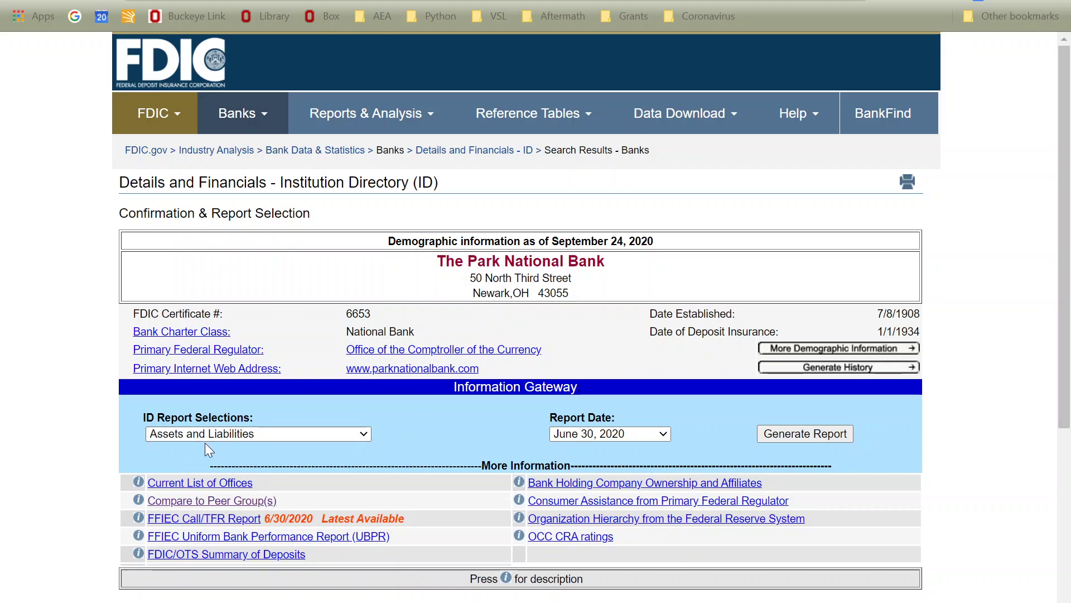
Open the peer group comparison for the bank and set the second column to Standard Peer Group
left_click(199, 501)
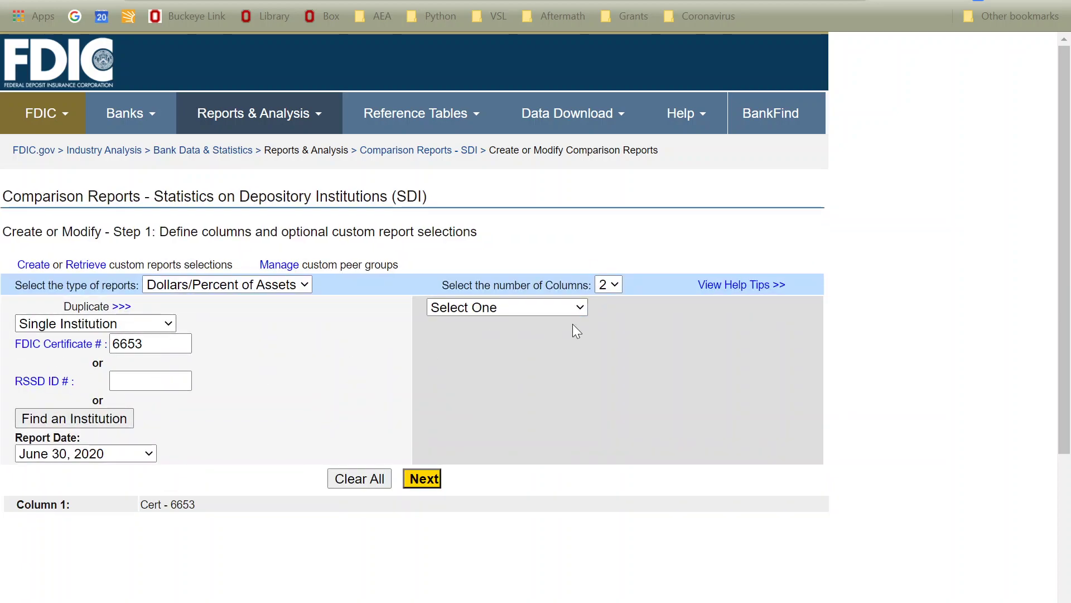
left_click(534, 308)
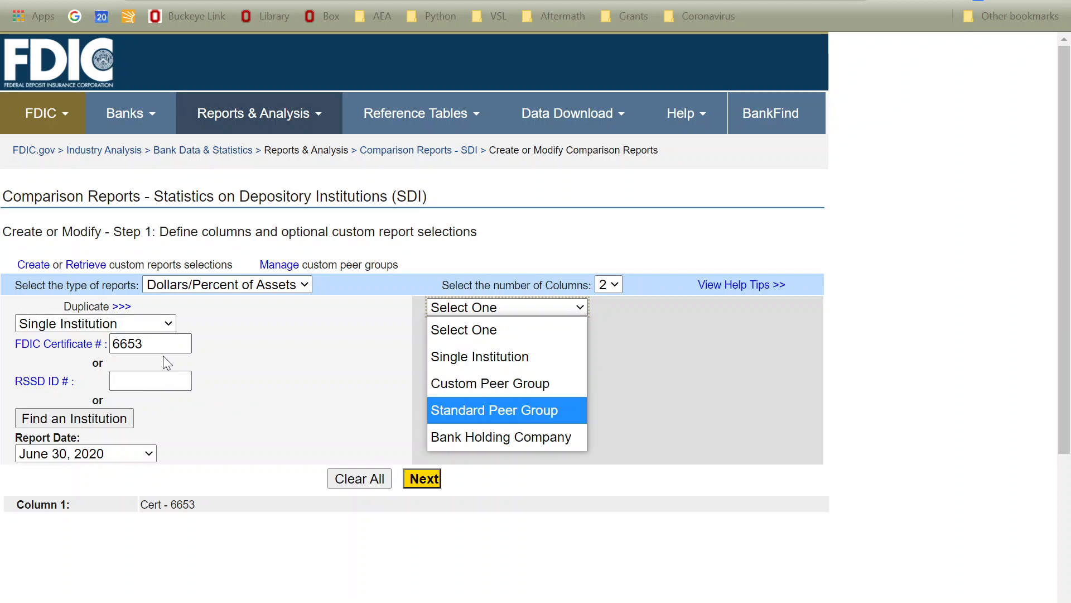
left_click(479, 382)
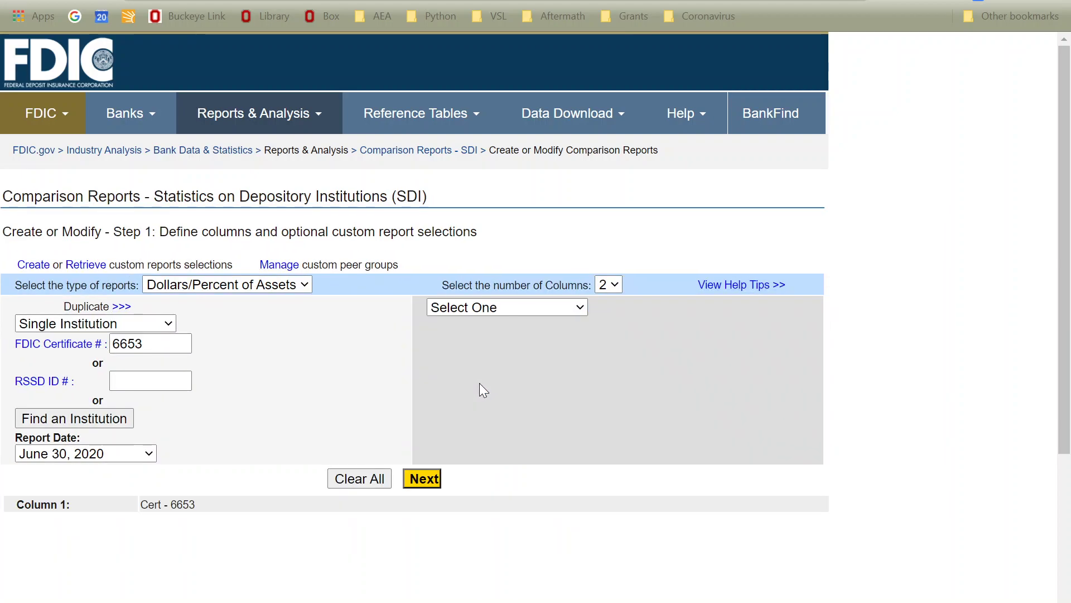
left_click(524, 310)
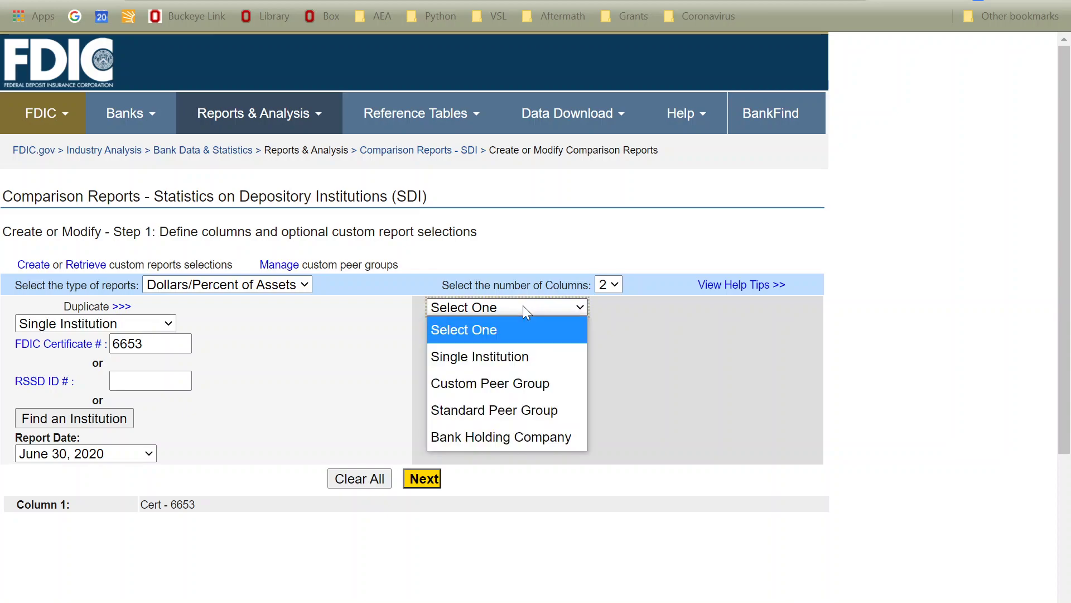
left_click(527, 417)
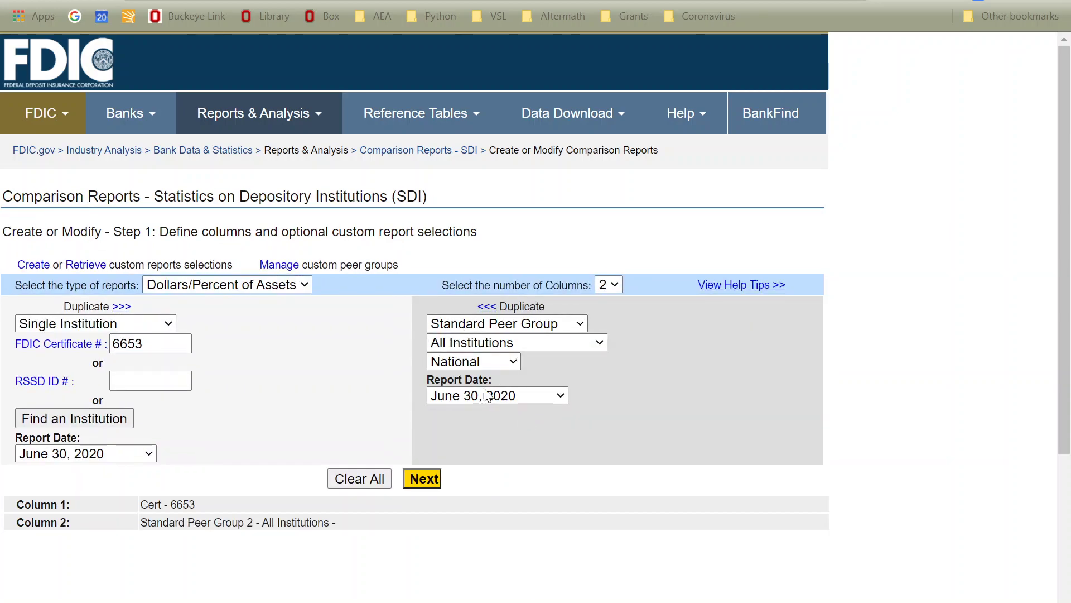
Limit the standard peer group to Assets $1 Bil - $10 Bil and define its area by QBP Region
left_click(492, 345)
scroll(501, 290, "down", 1)
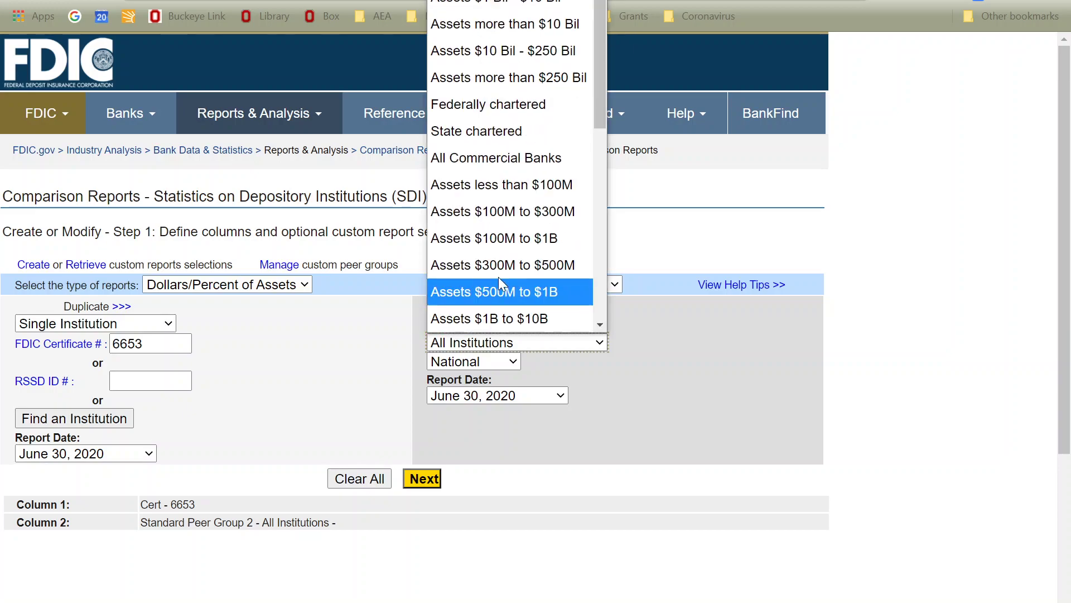
scroll(507, 99, "up", 1)
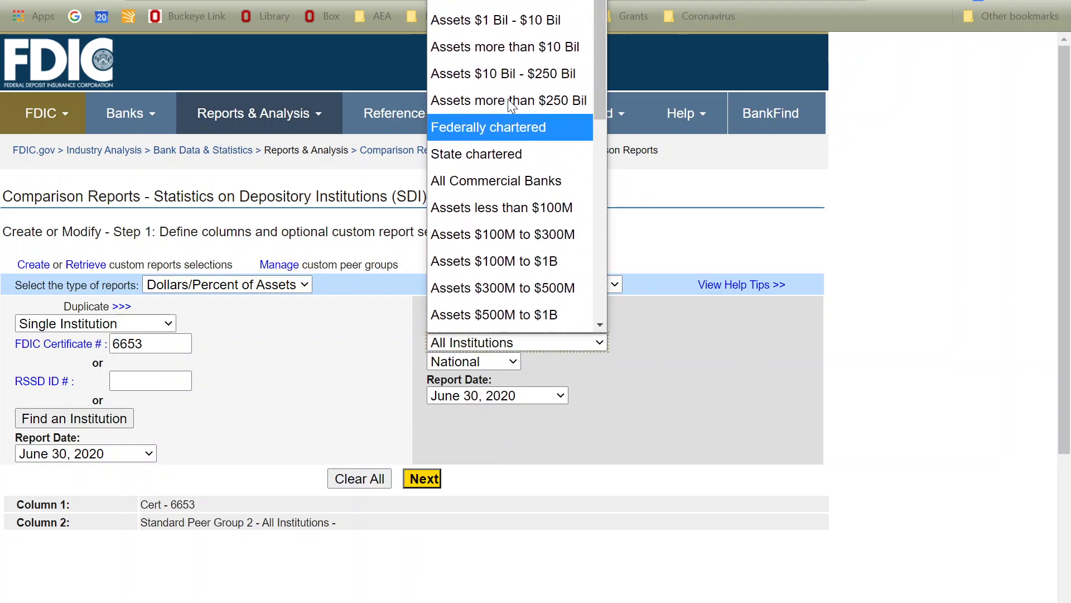
scroll(508, 101, "up", 1)
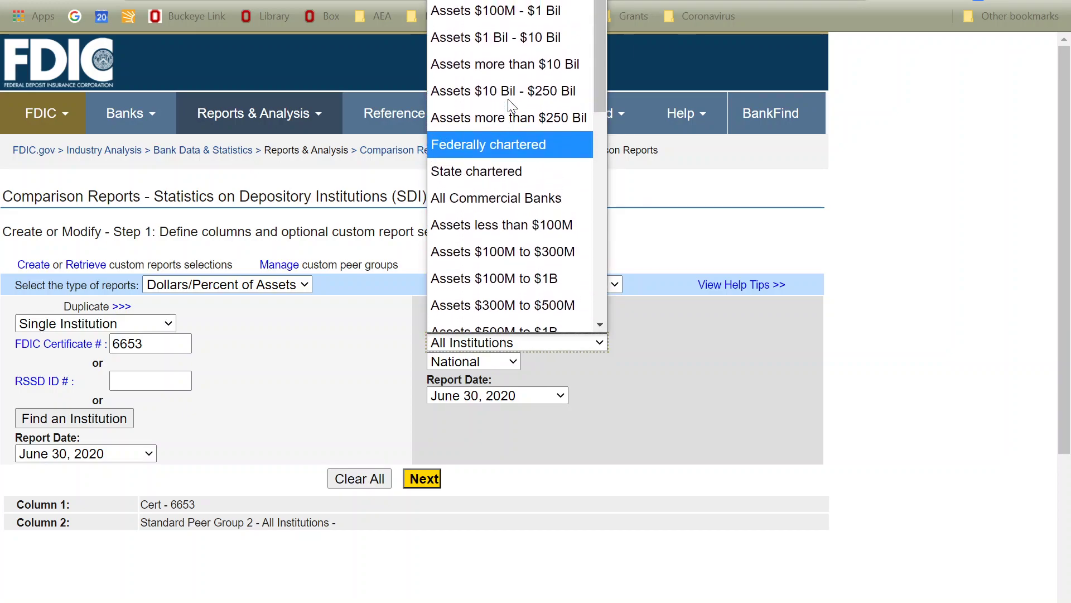
left_click(530, 38)
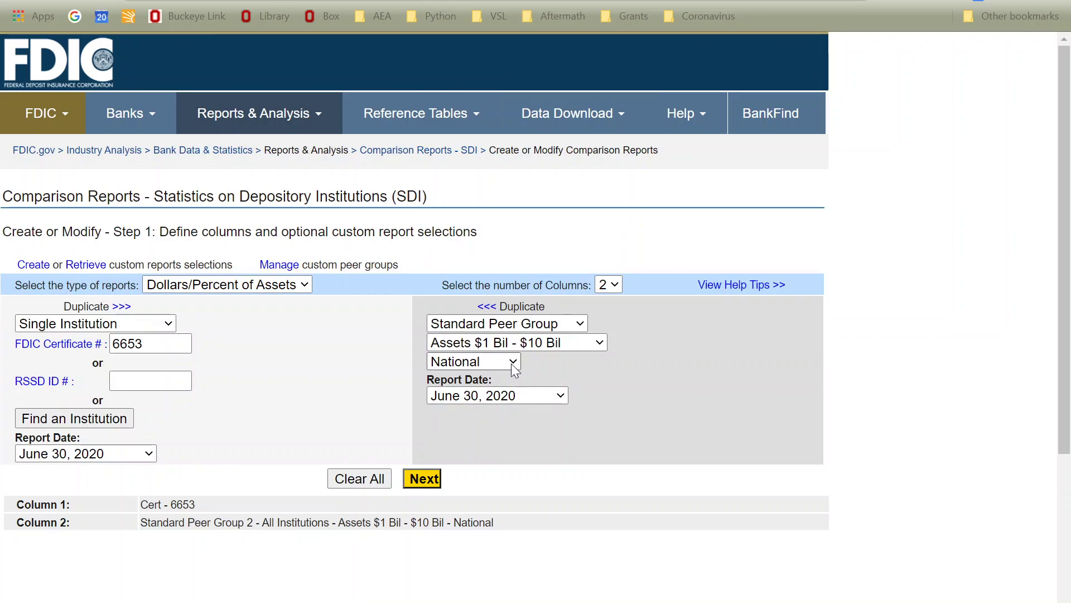
left_click(511, 363)
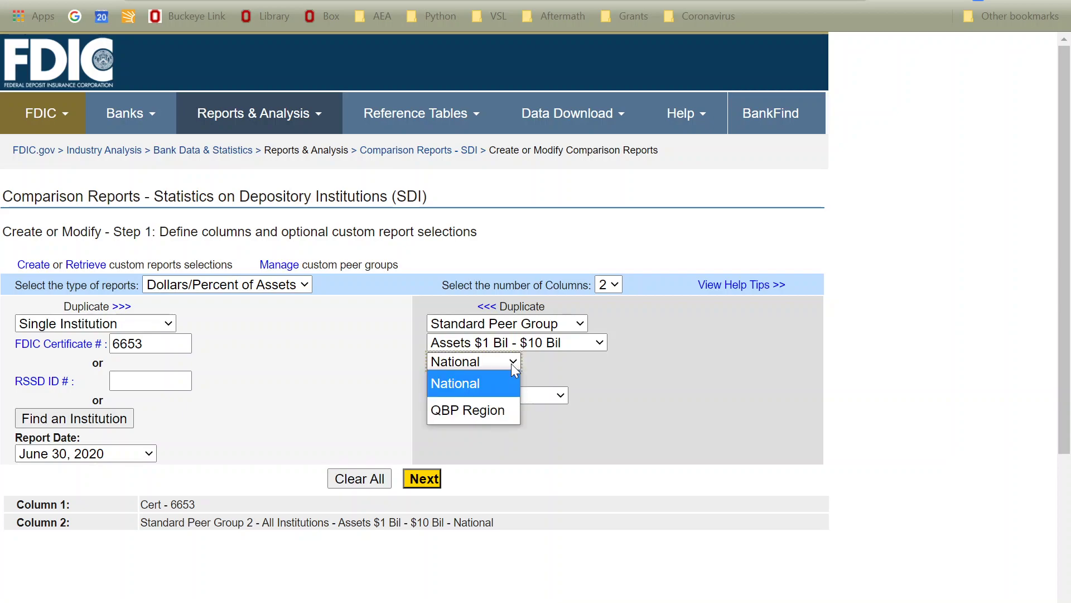
left_click(501, 412)
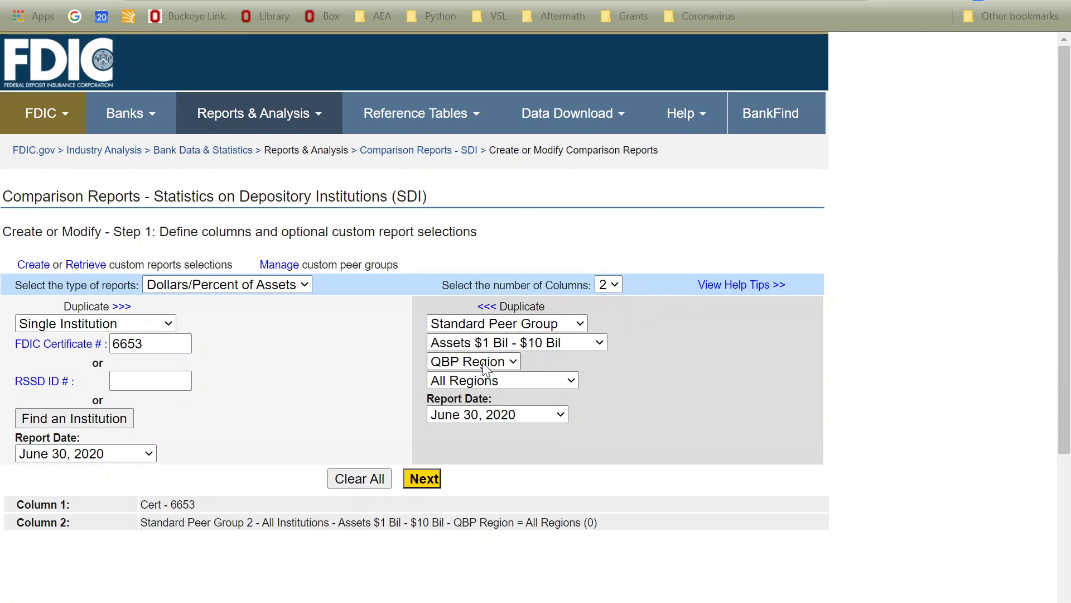
Look up the states covered by the Chicago and Atlanta regions in the FDIC Quarterly and return to the comparison report setup
left_click(519, 385)
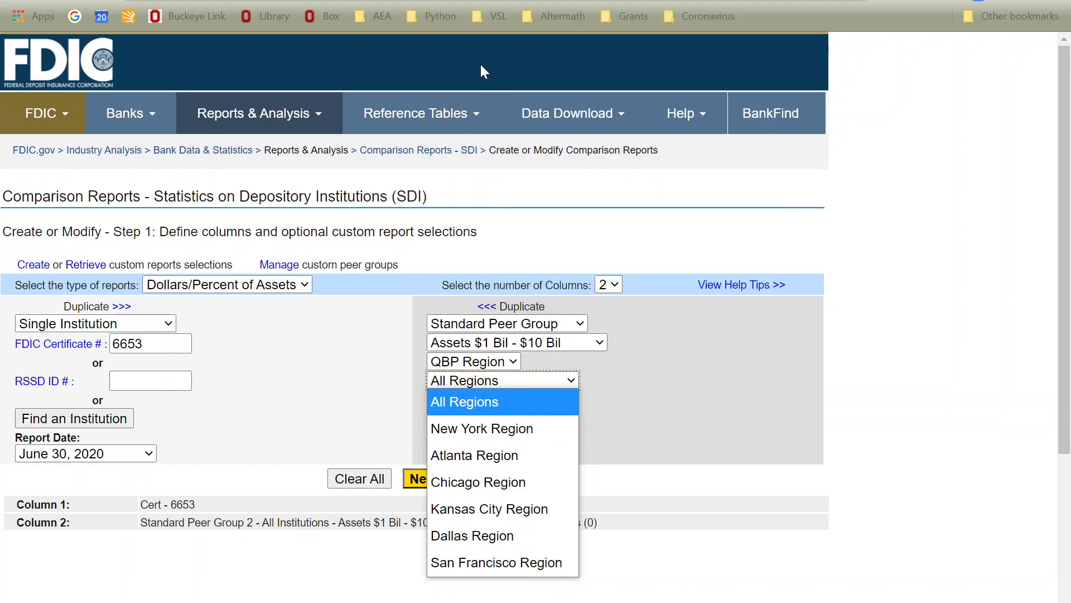
left_click(483, 1)
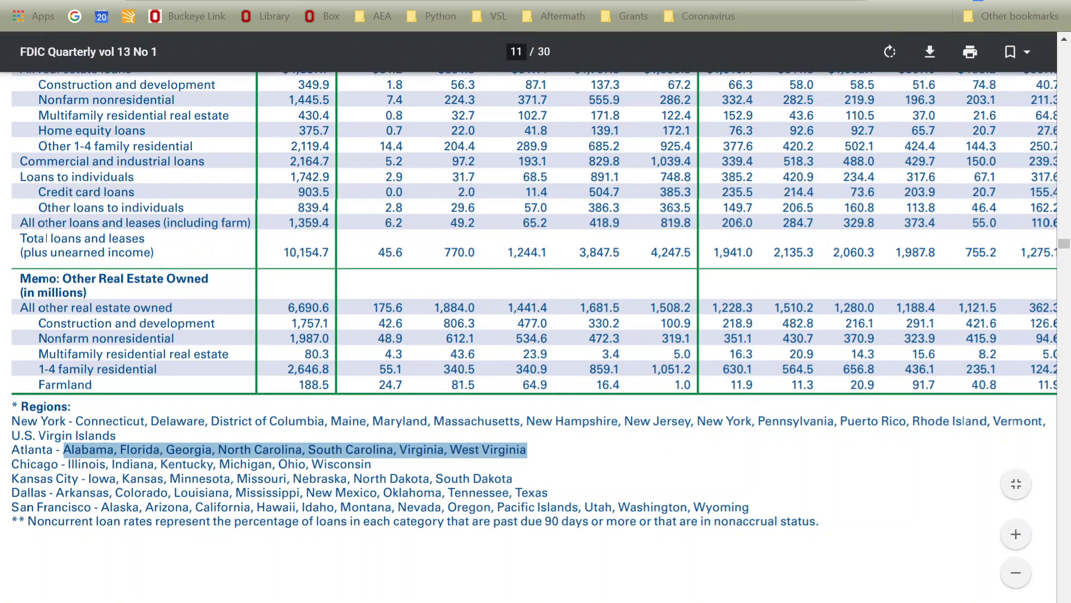
left_click(227, 494)
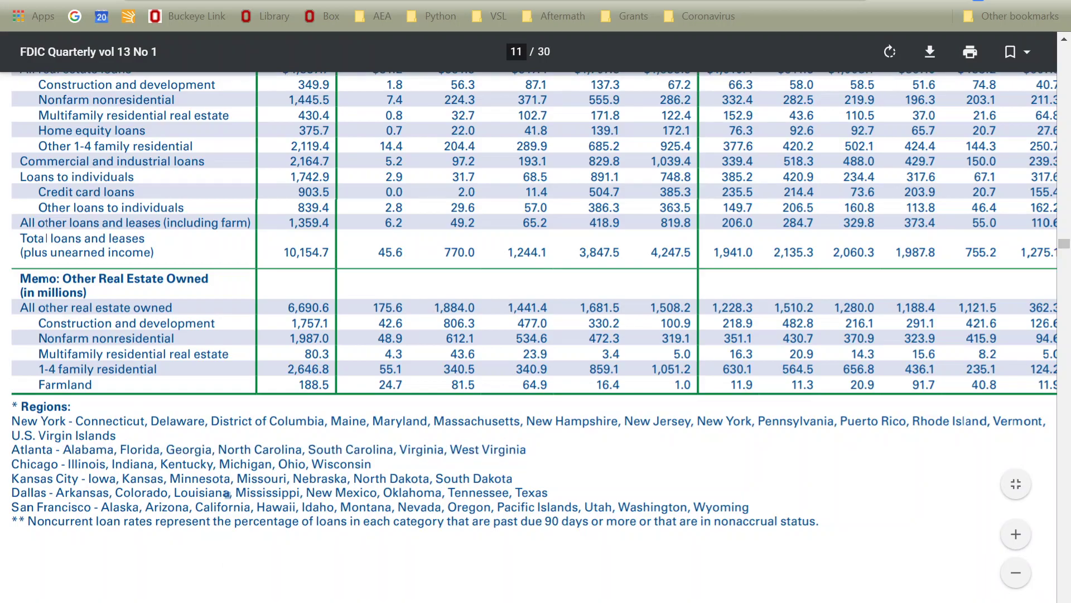
double_click(292, 465)
left_click_drag(218, 450, 393, 449)
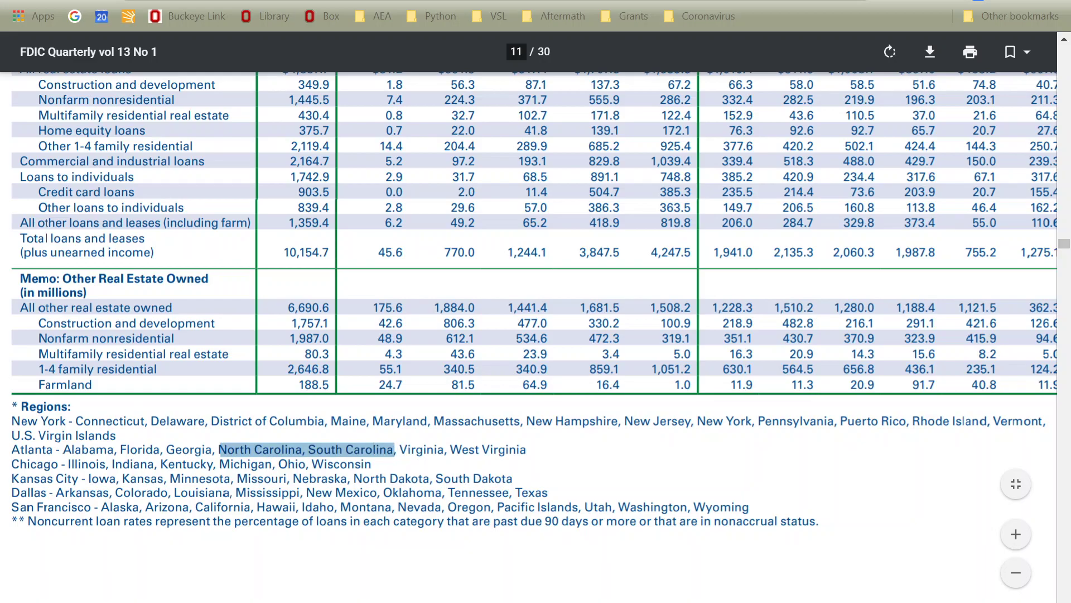
left_click(424, 0)
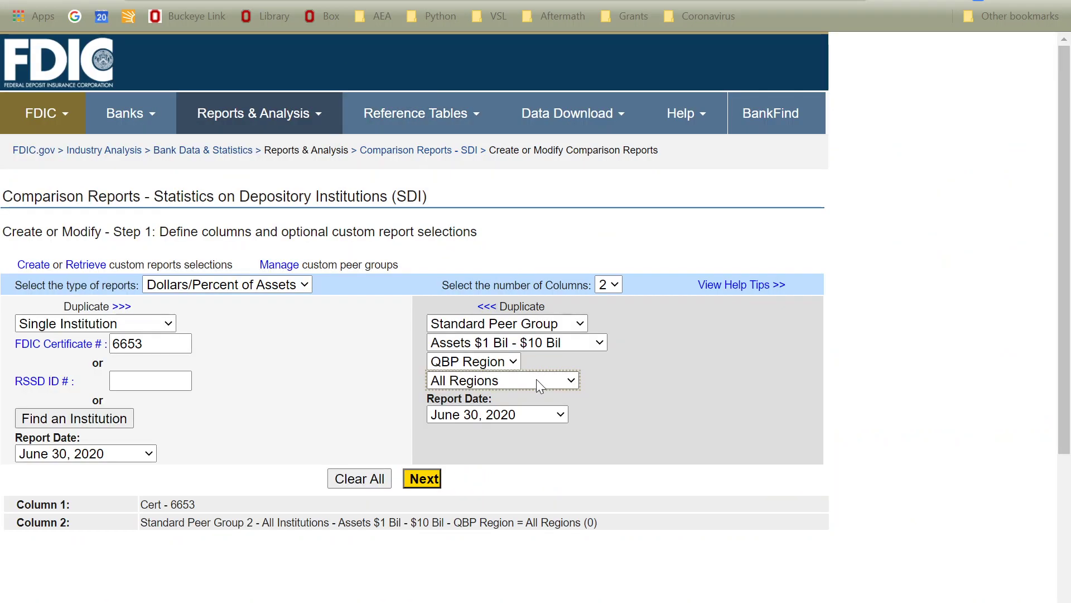
Set the second column's peer group to the Chicago Region and increase the number of columns to 3
left_click(537, 380)
left_click(510, 480)
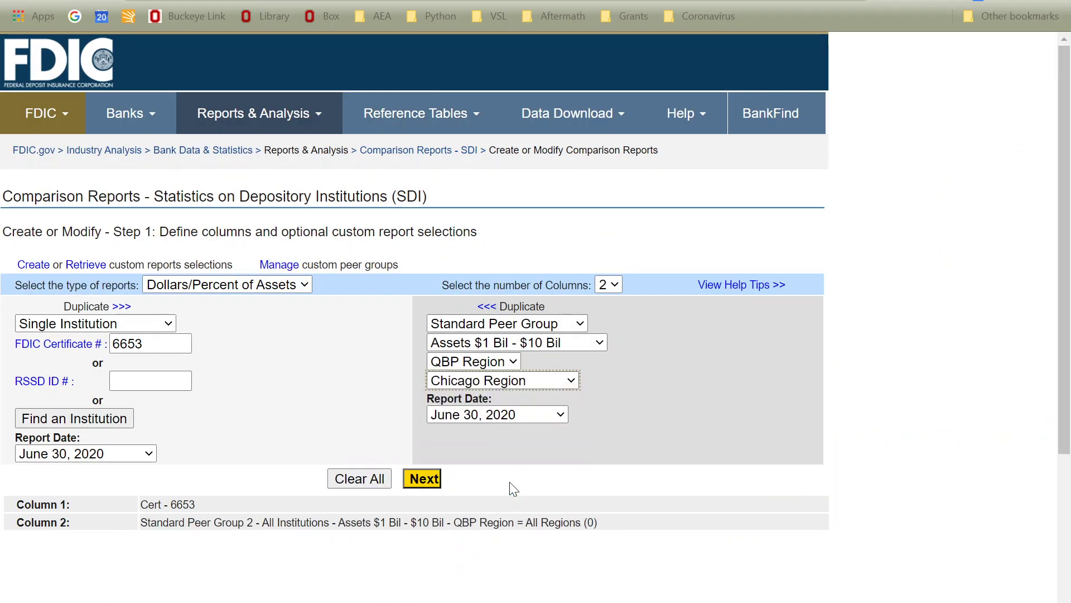
left_click(602, 288)
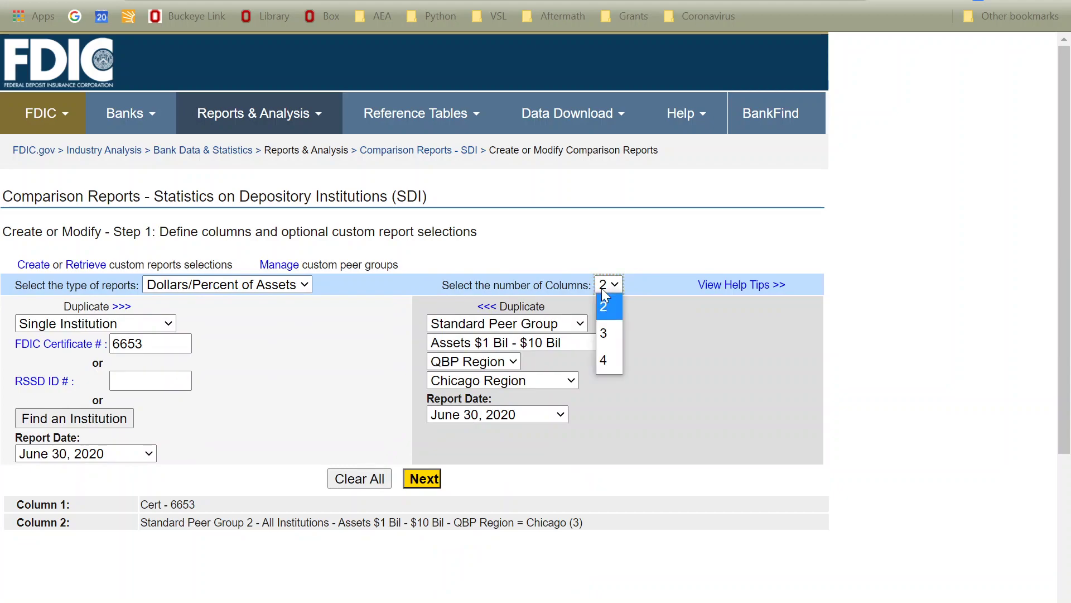
left_click(608, 333)
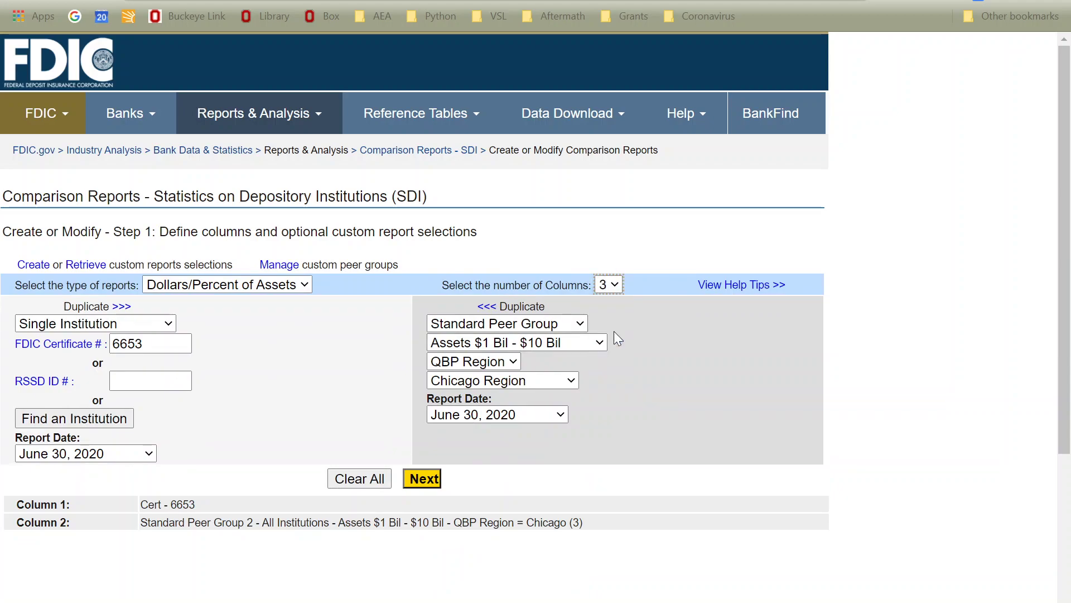
Define the third column as a Standard Peer Group by QBP Region and choose the Atlanta Region
left_click(672, 306)
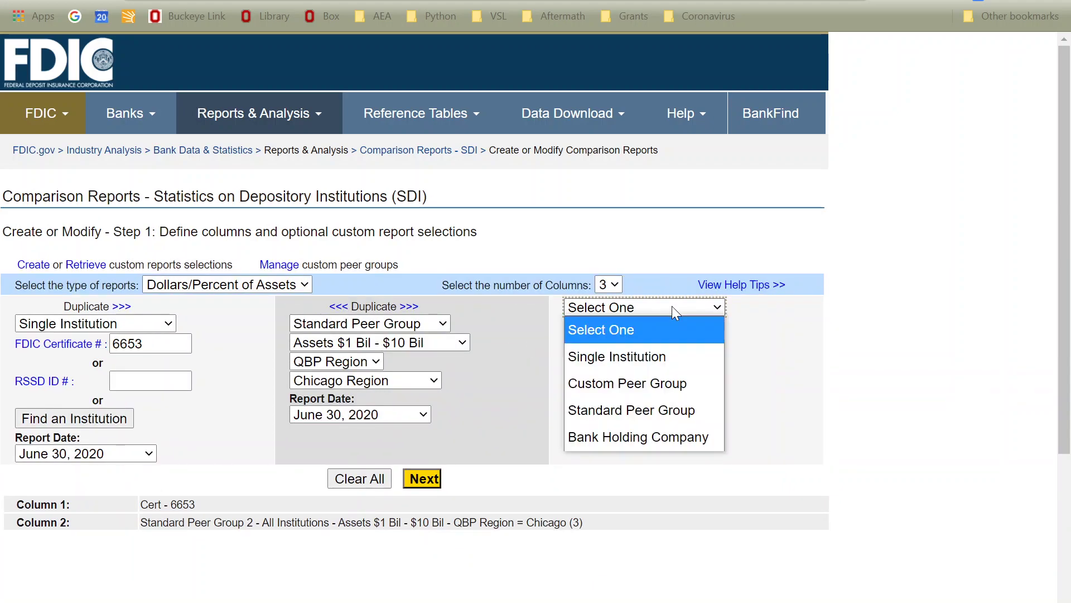
left_click(641, 413)
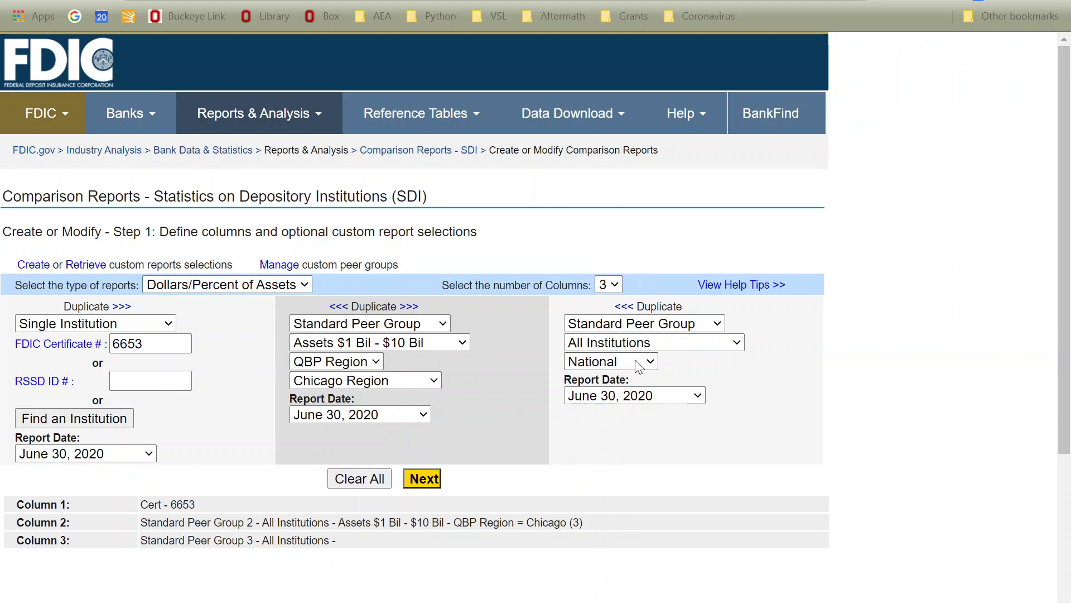
left_click(637, 363)
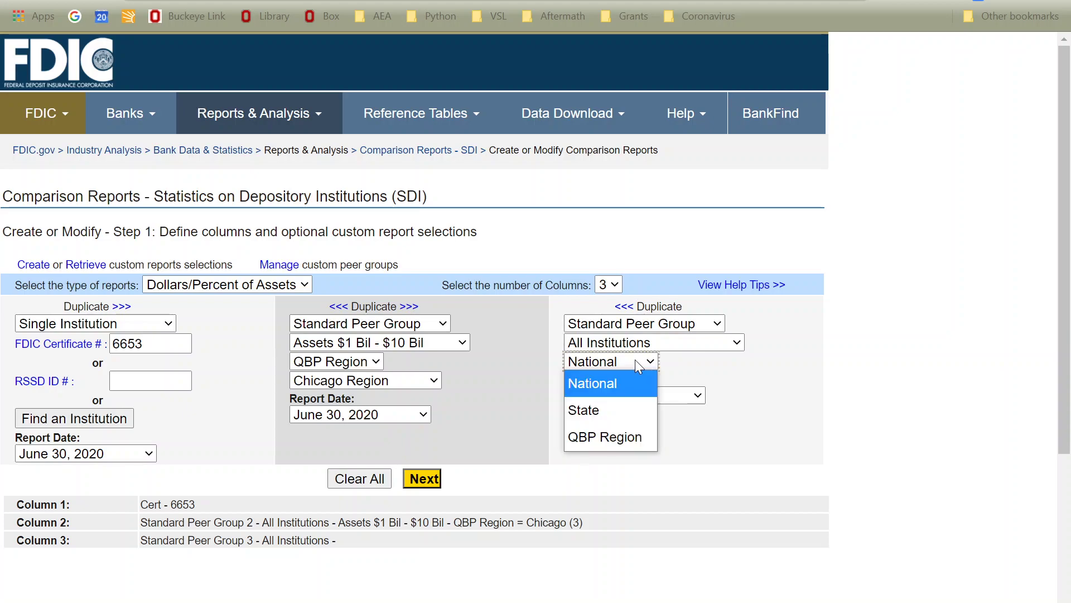
left_click(626, 440)
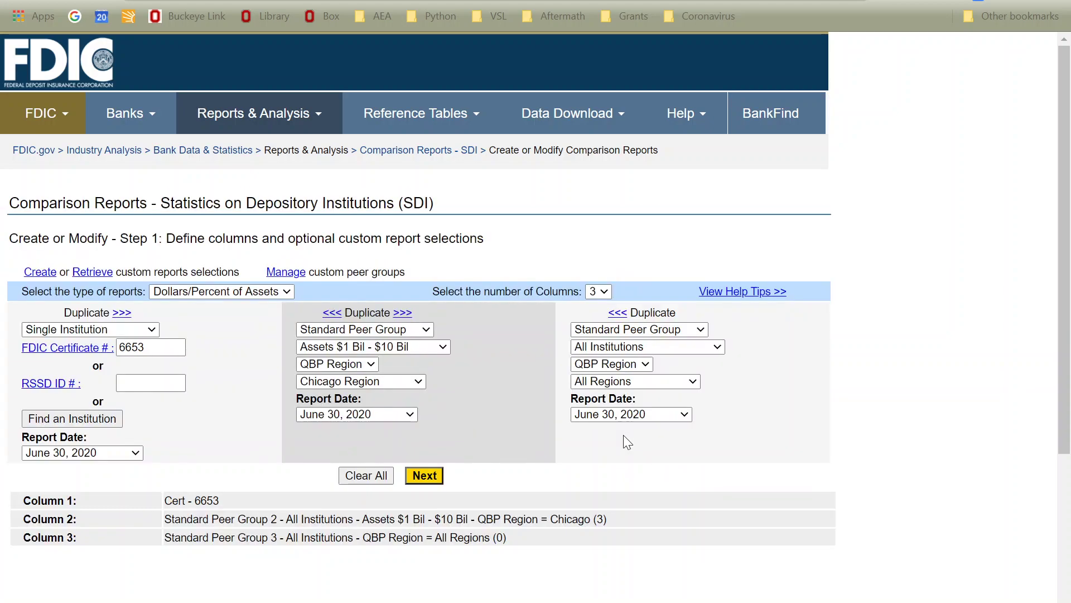
left_click(615, 381)
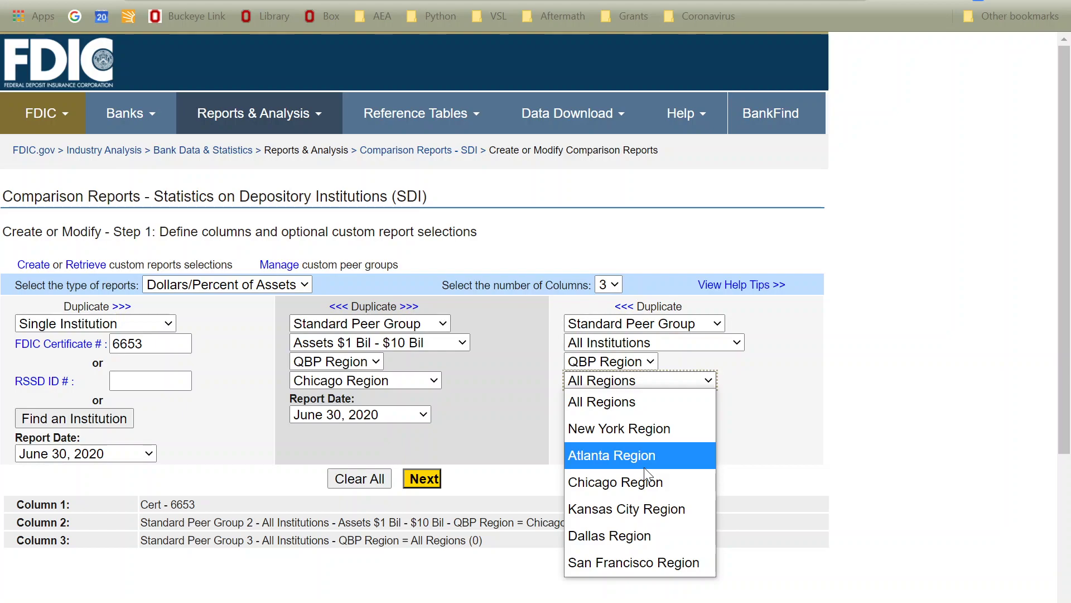
left_click(618, 453)
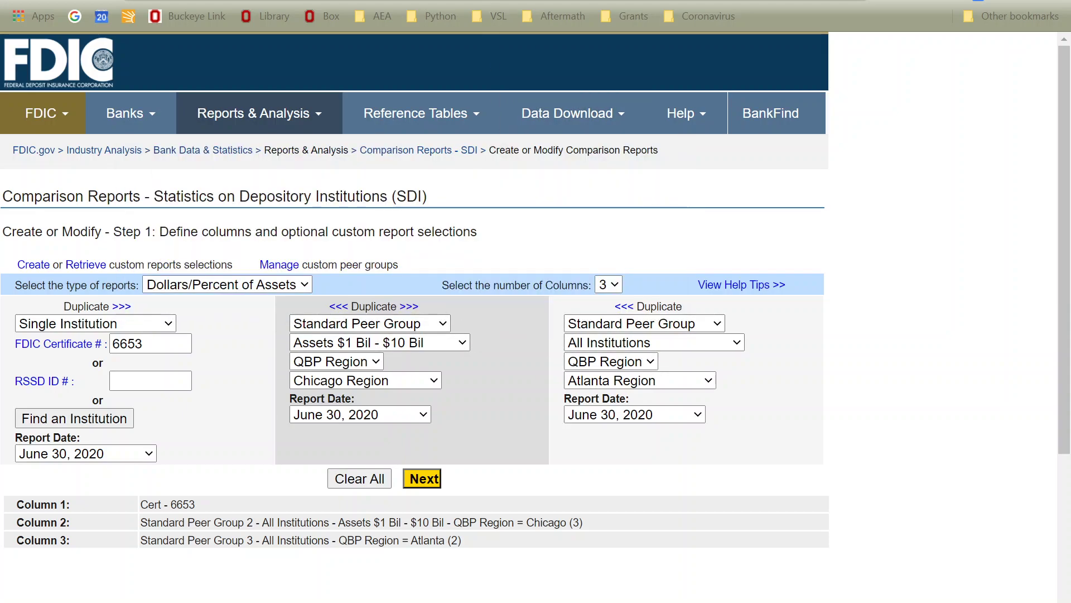
Check the states listed under each region in the FDIC Quarterly and return to the three-column report setup
left_click(497, 1)
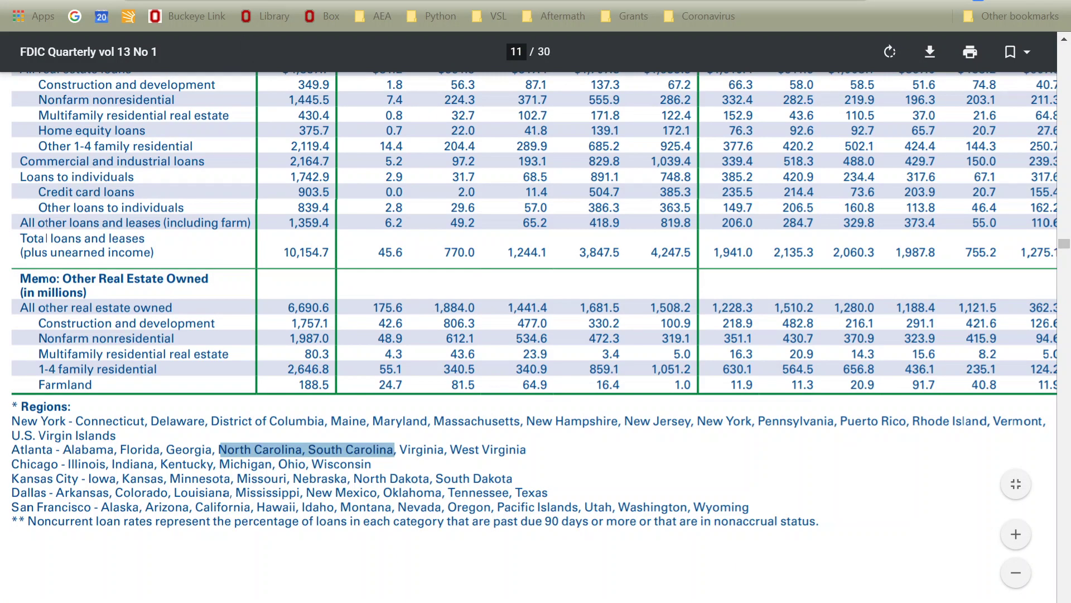
left_click(368, 1)
mouse_move(370, 180)
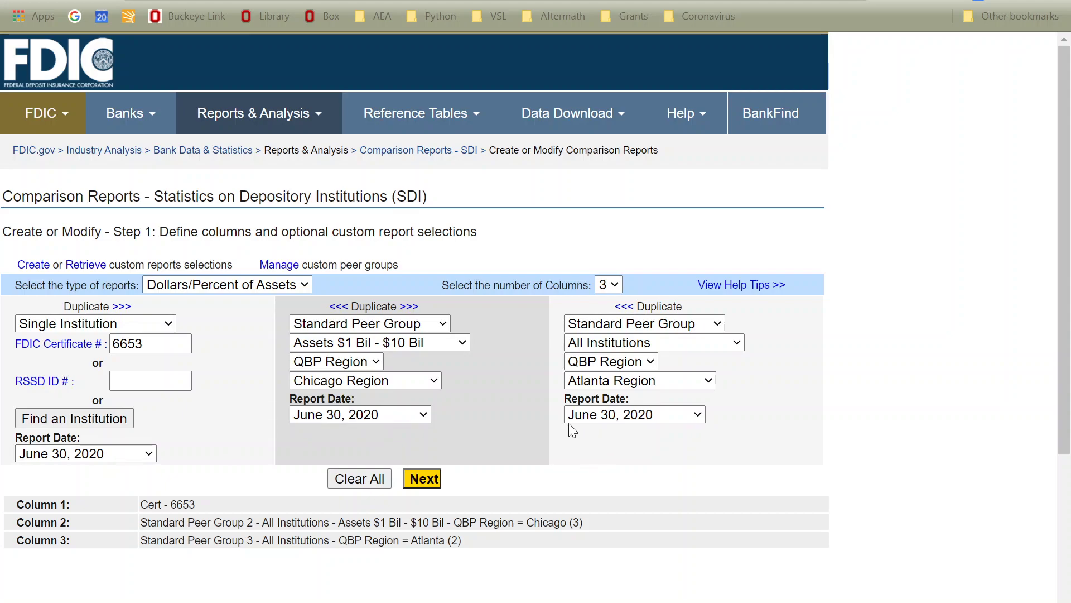
Proceed with the three defined columns and generate the Assets and Liabilities report in Dollars
left_click(420, 480)
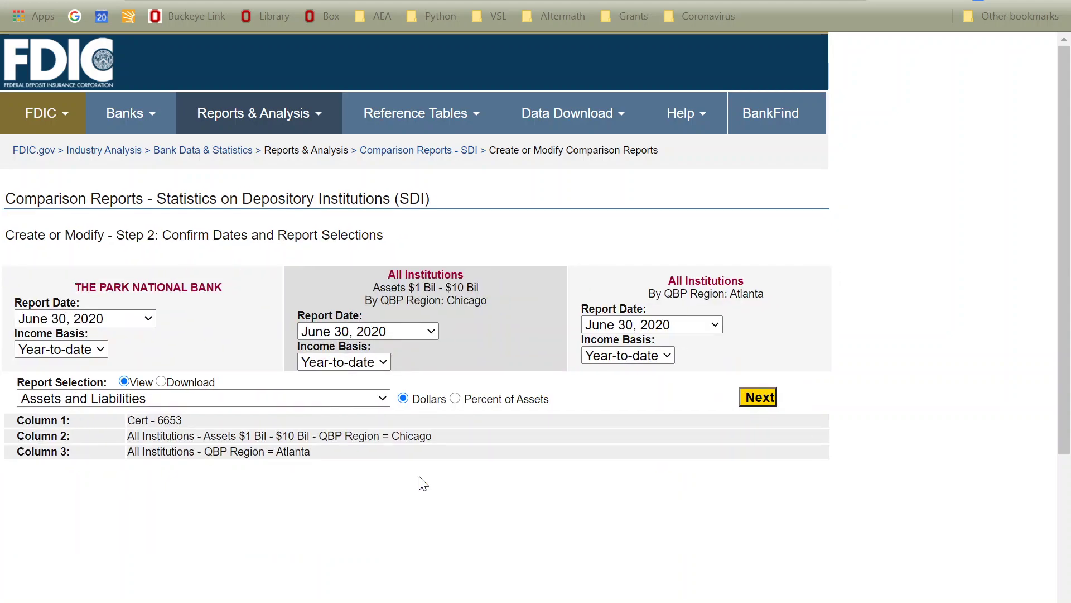
left_click(377, 401)
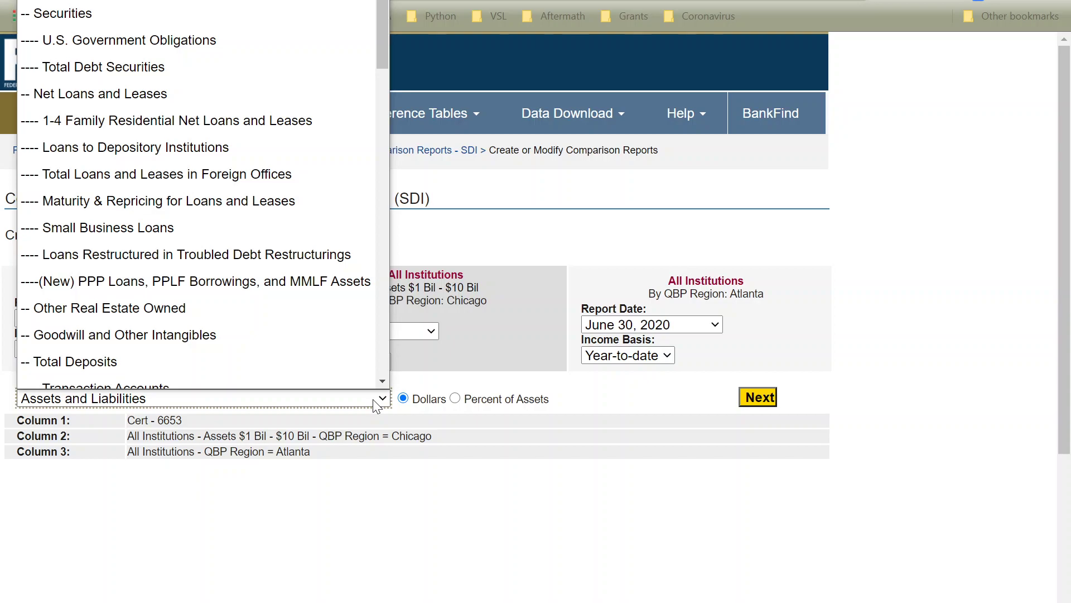
left_click(373, 399)
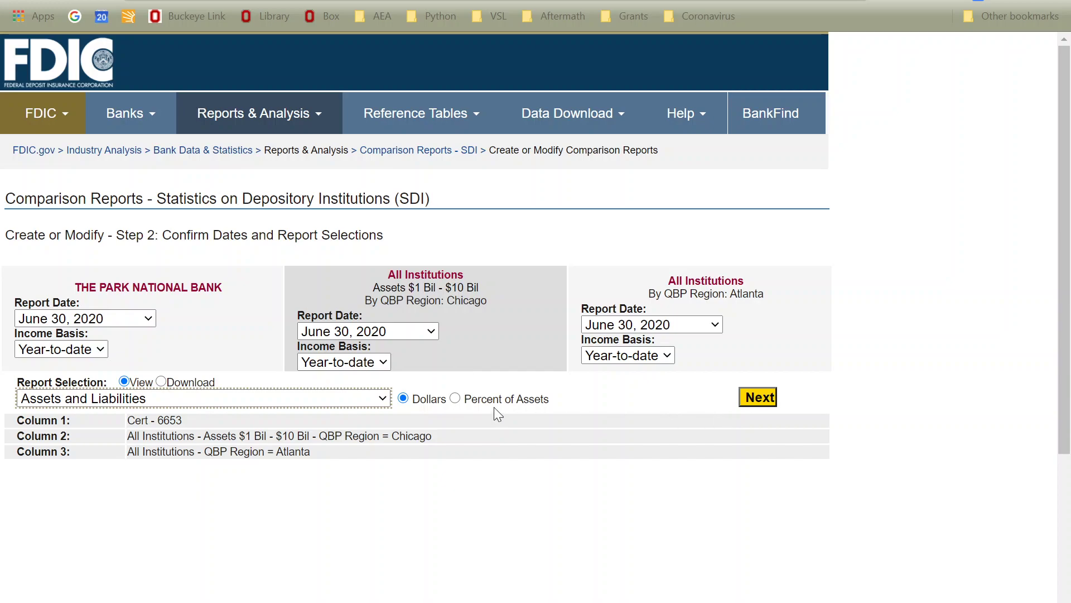
left_click(758, 401)
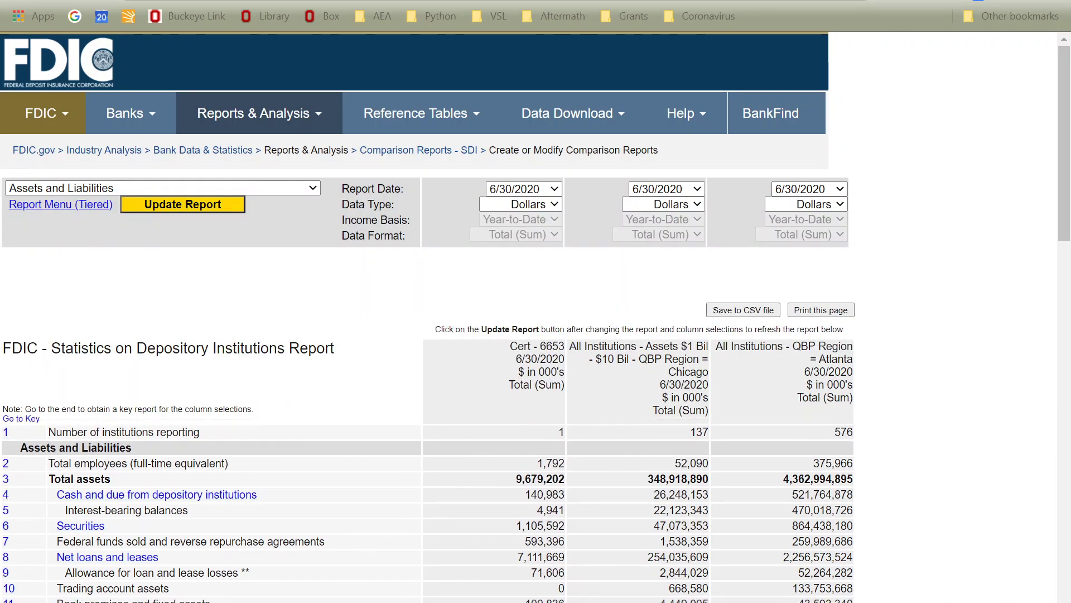
Examine the report's total assets and number of reporting institutions, and compare the asset-size criteria of the two peer groups
left_click_drag(513, 479, 565, 479)
scroll(563, 480, "down", 2)
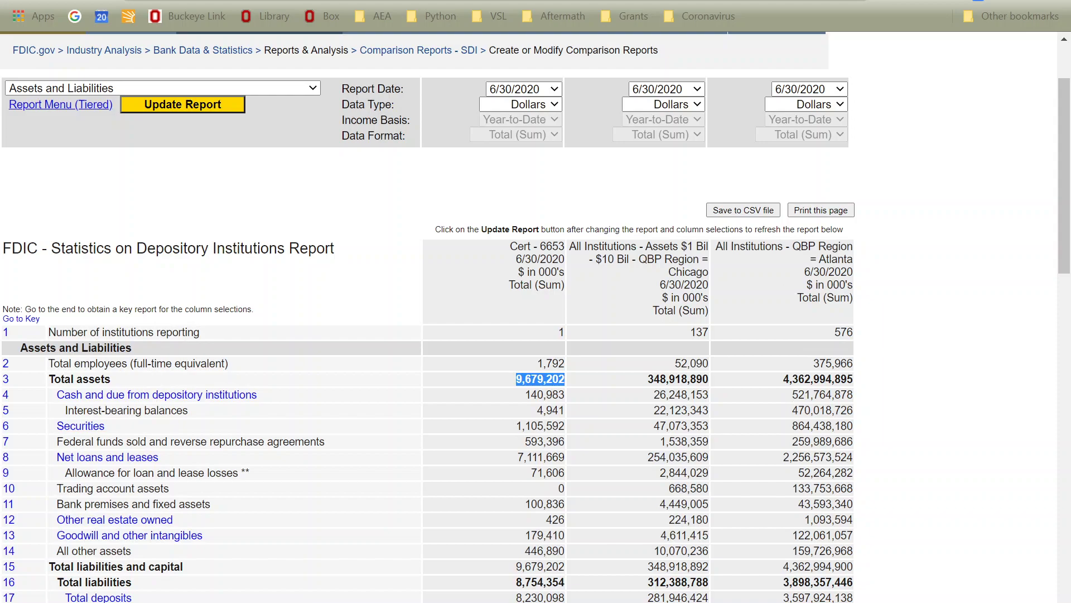
double_click(844, 332)
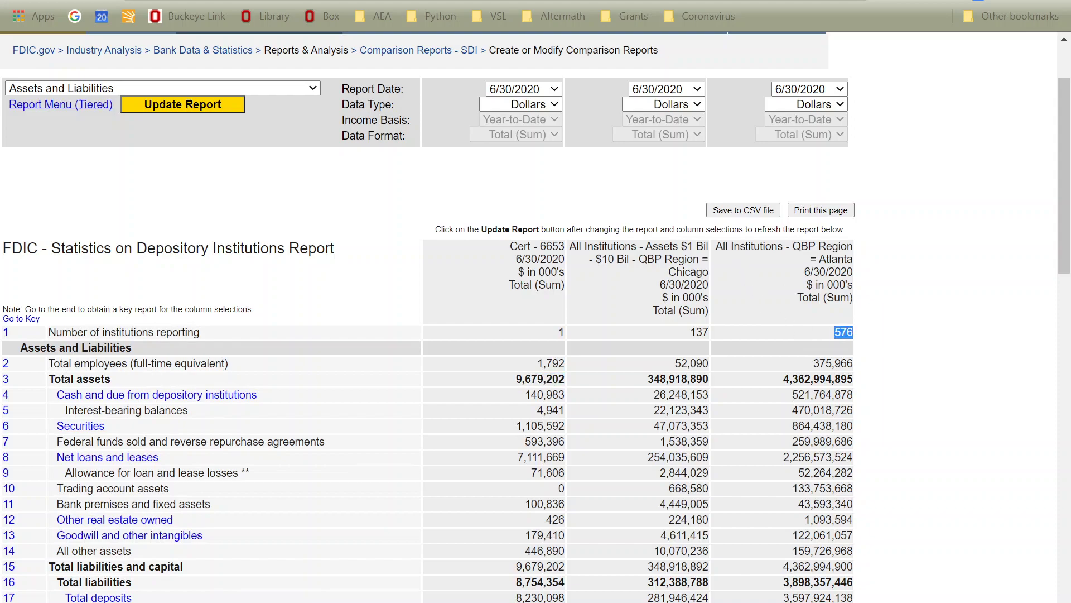
left_click_drag(723, 246, 833, 246)
left_click_drag(664, 246, 629, 259)
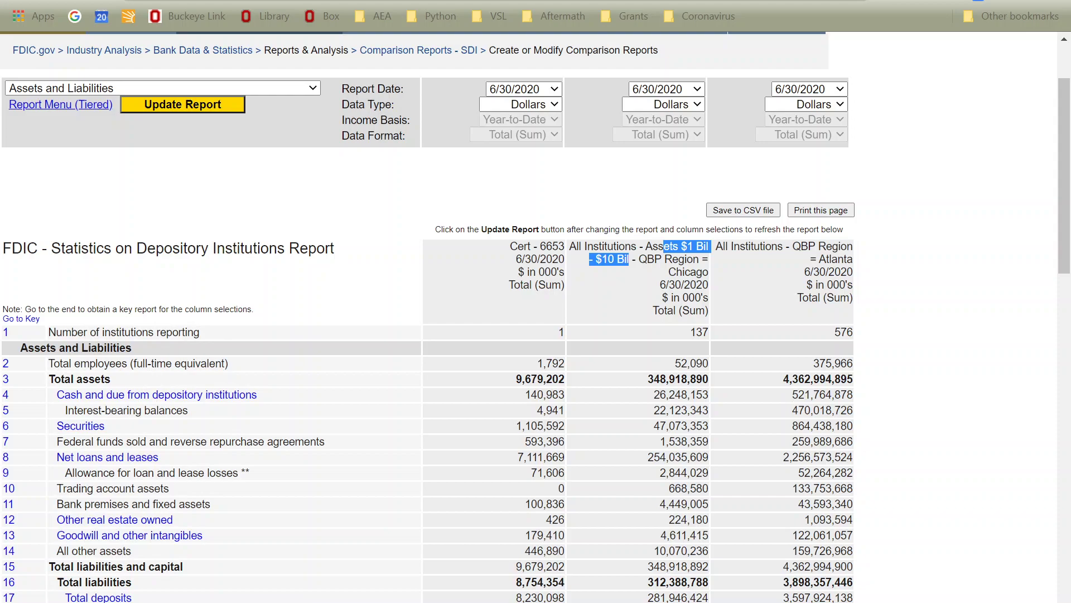
left_click(649, 380)
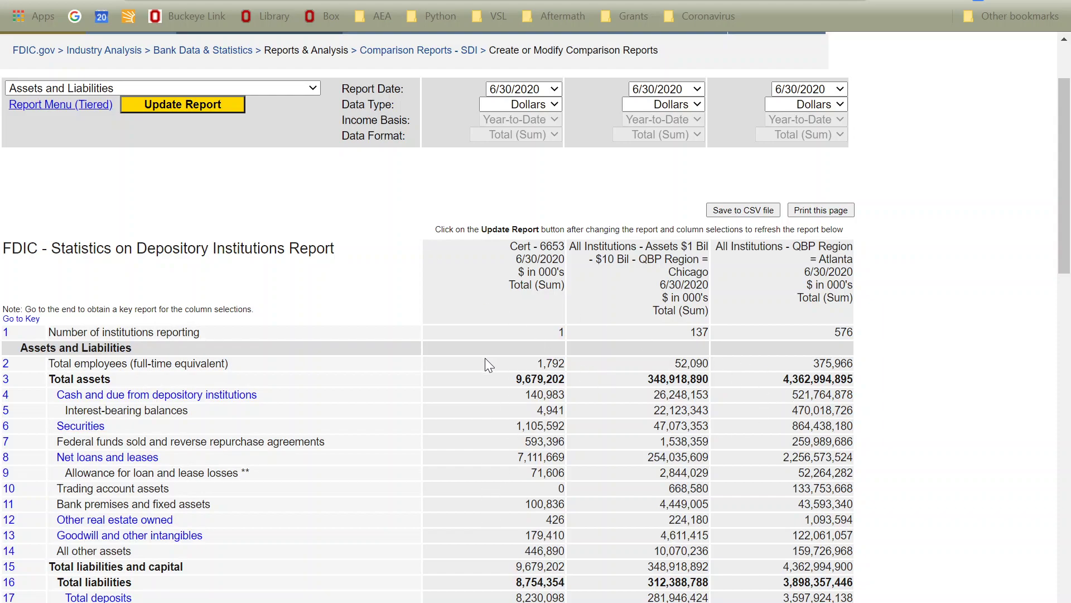
left_click_drag(488, 362, 493, 399)
left_click(493, 399)
Go back to the column setup, limit the Atlanta peer group to Assets $1 Bil - $10 Bil, and regenerate the Assets and Liabilities report
left_click(17, 1)
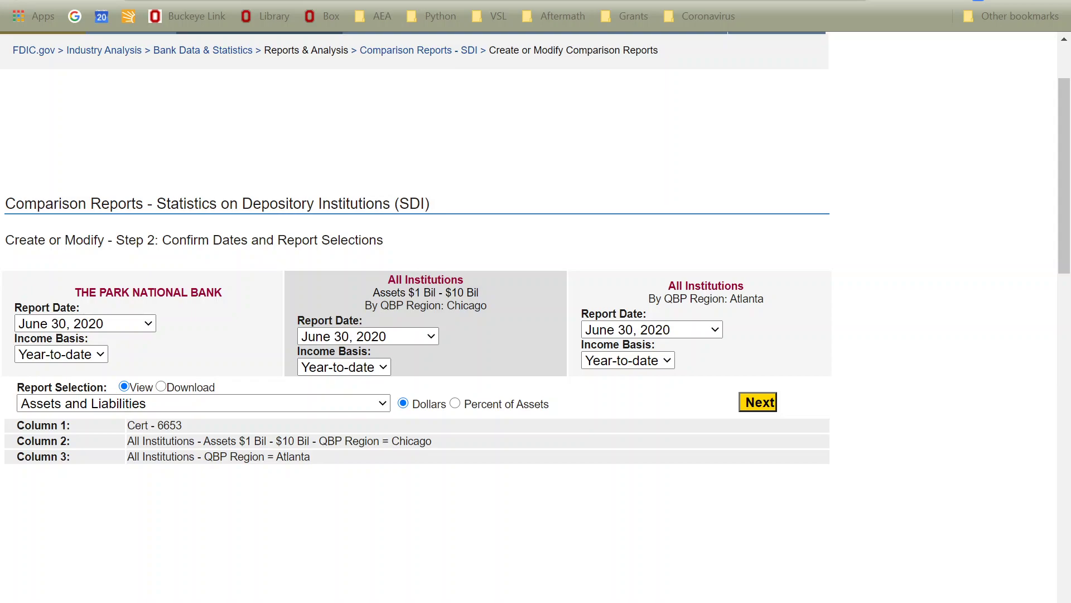
left_click(16, 1)
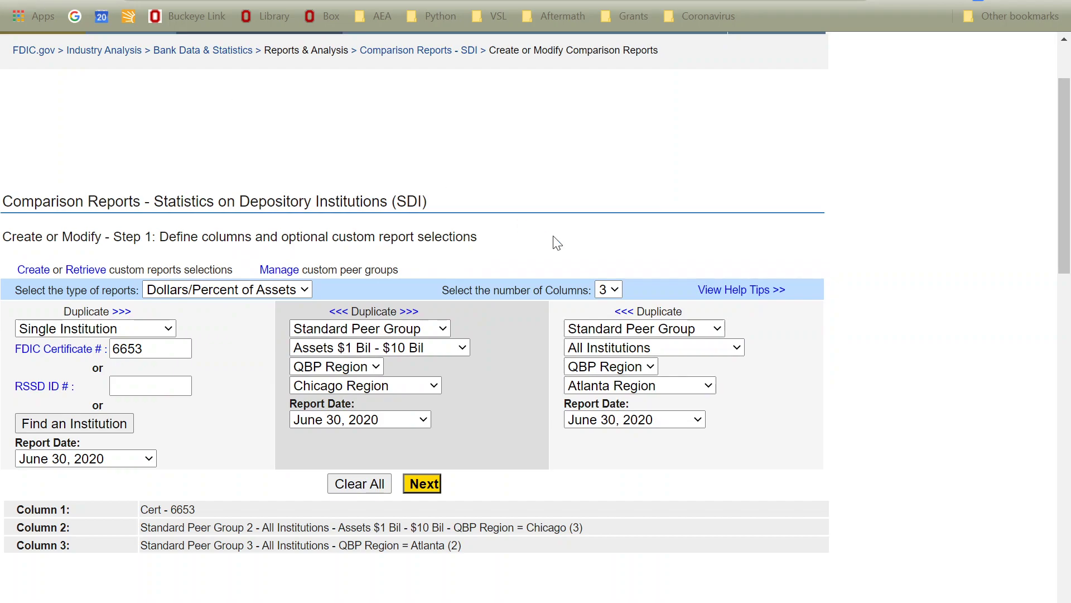
left_click(656, 347)
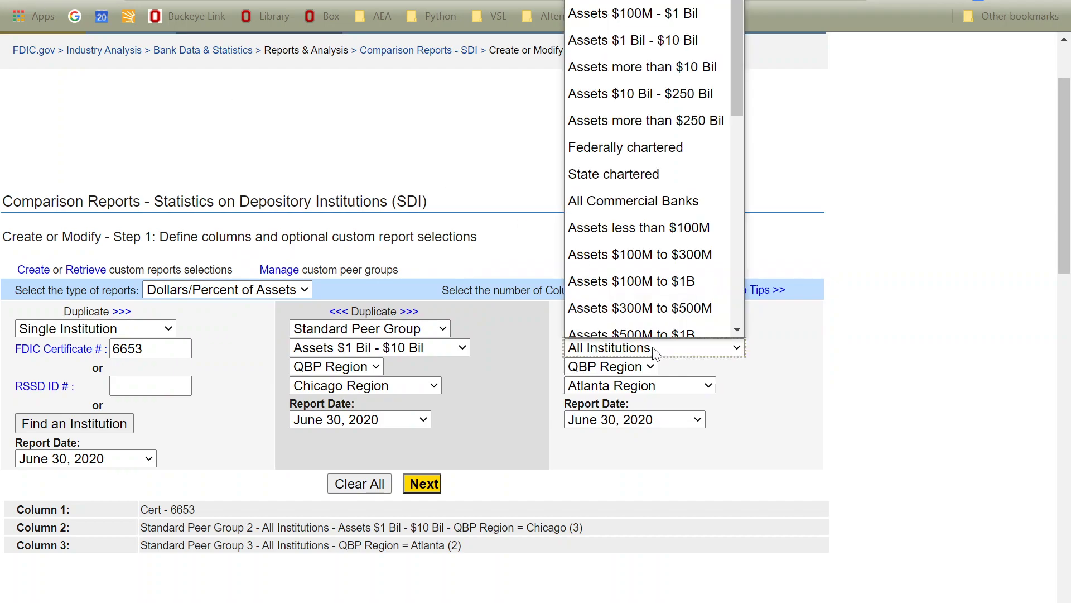
left_click(657, 32)
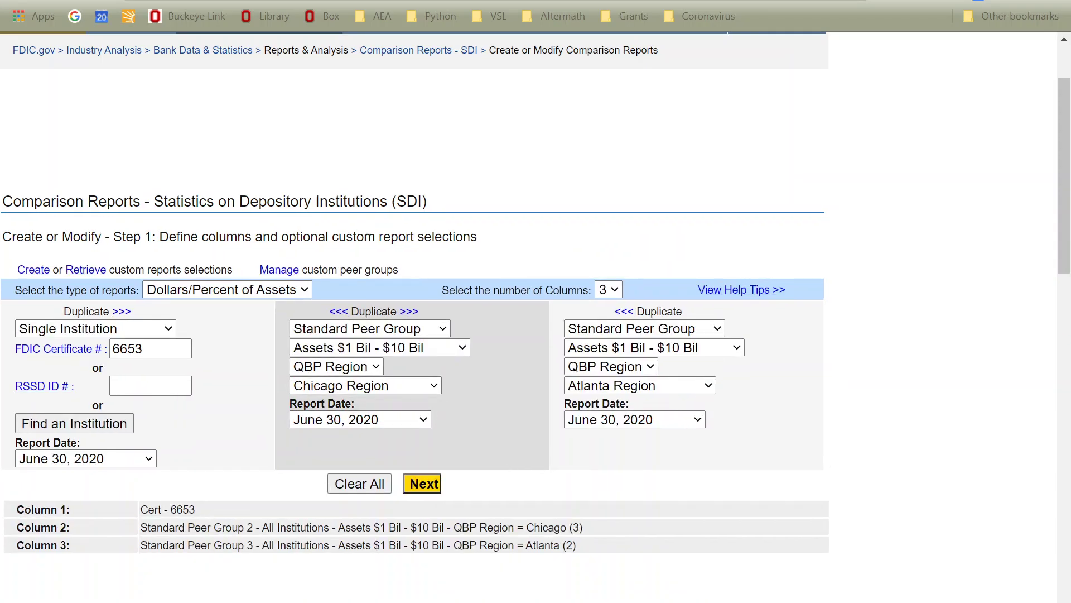
left_click(438, 487)
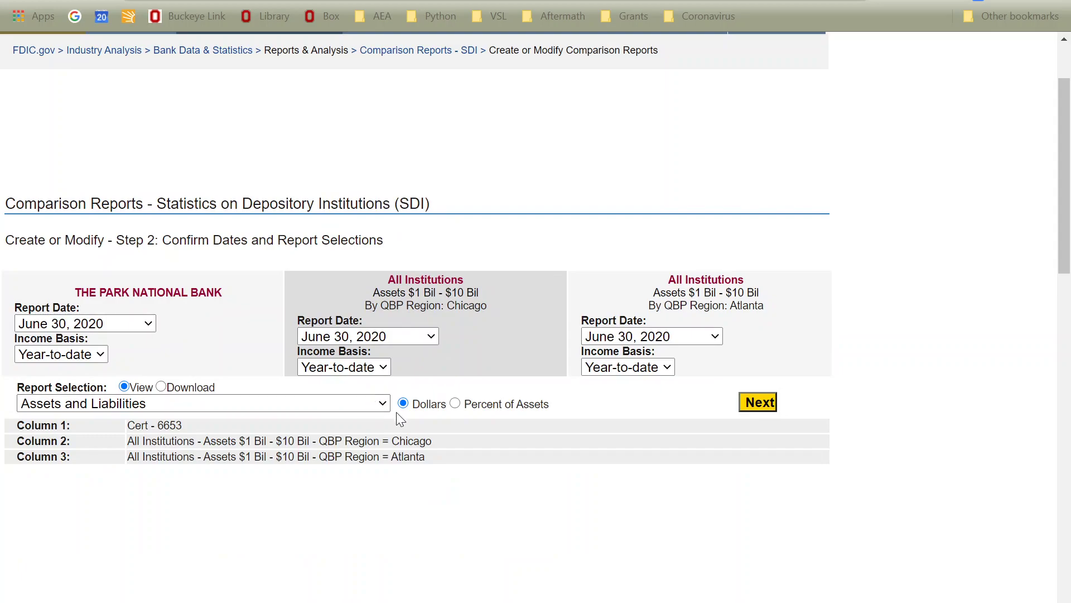
left_click(761, 403)
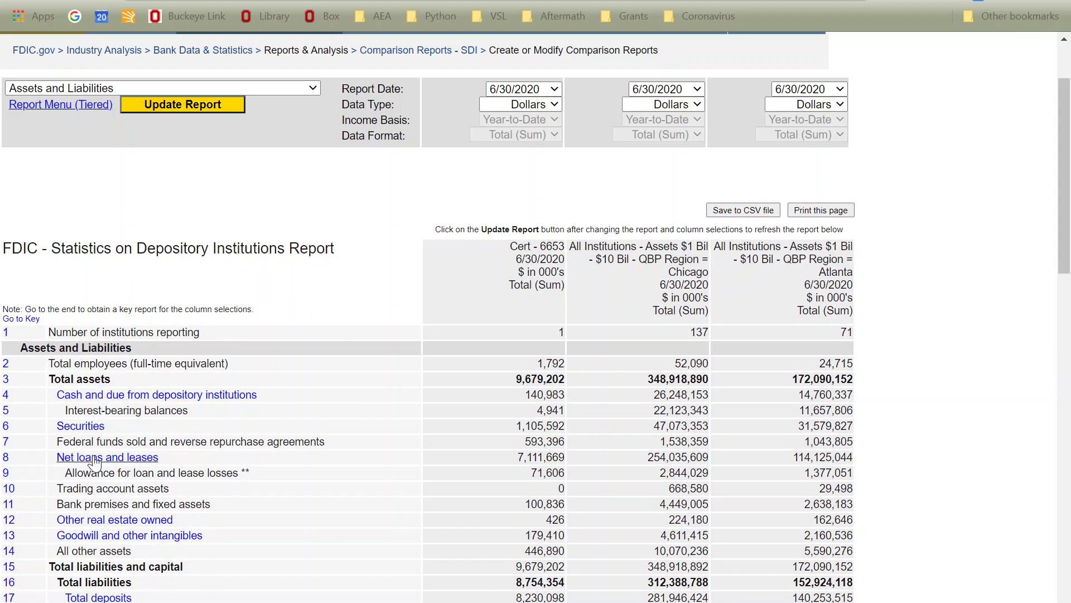
Check the asset items required for Table 1 in the Word assignment and find the matching rows in the FDIC report
key("alt+Tab")
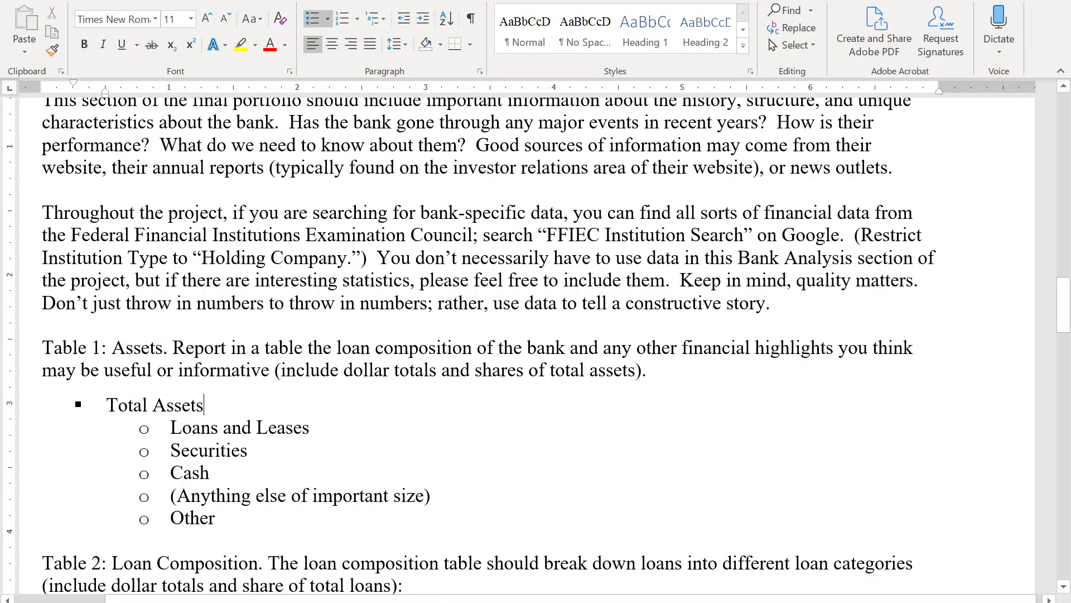
key("alt+Tab")
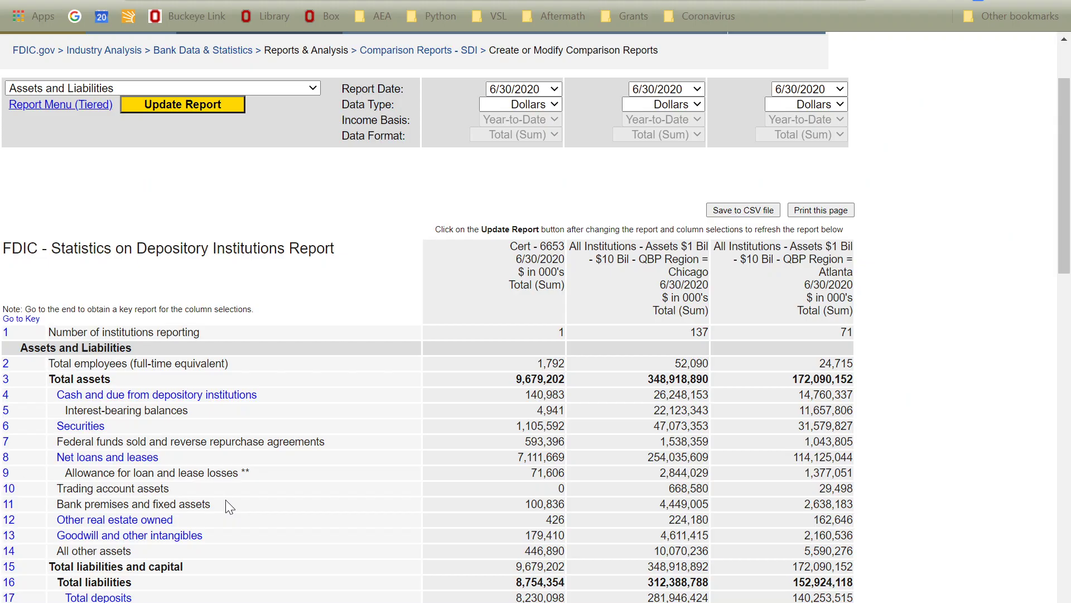
scroll(435, 479, "down", 3)
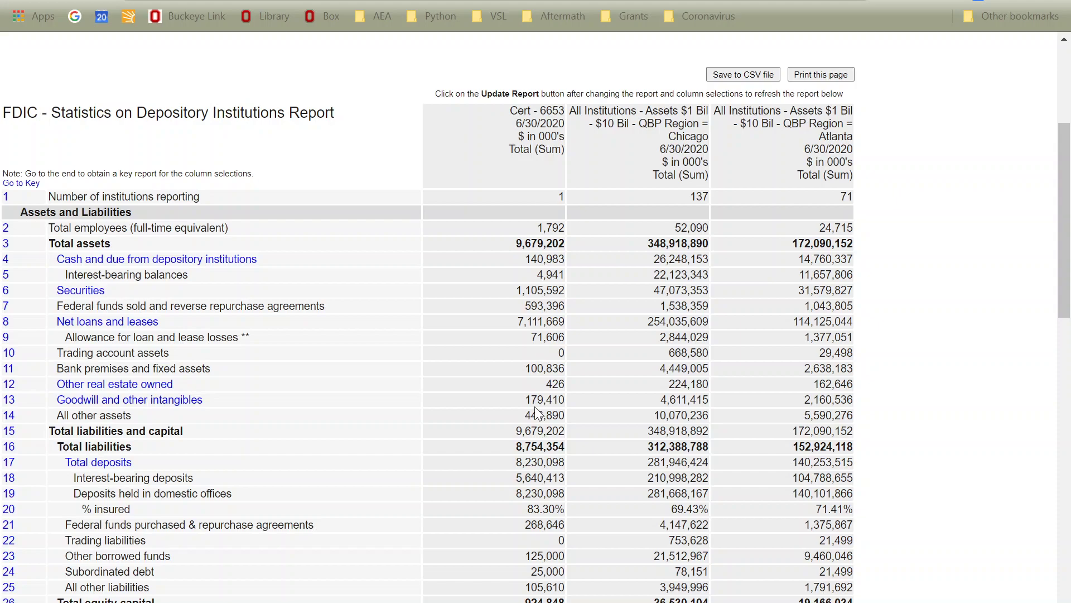
left_click_drag(524, 417, 566, 423)
scroll(530, 250, "up", 2)
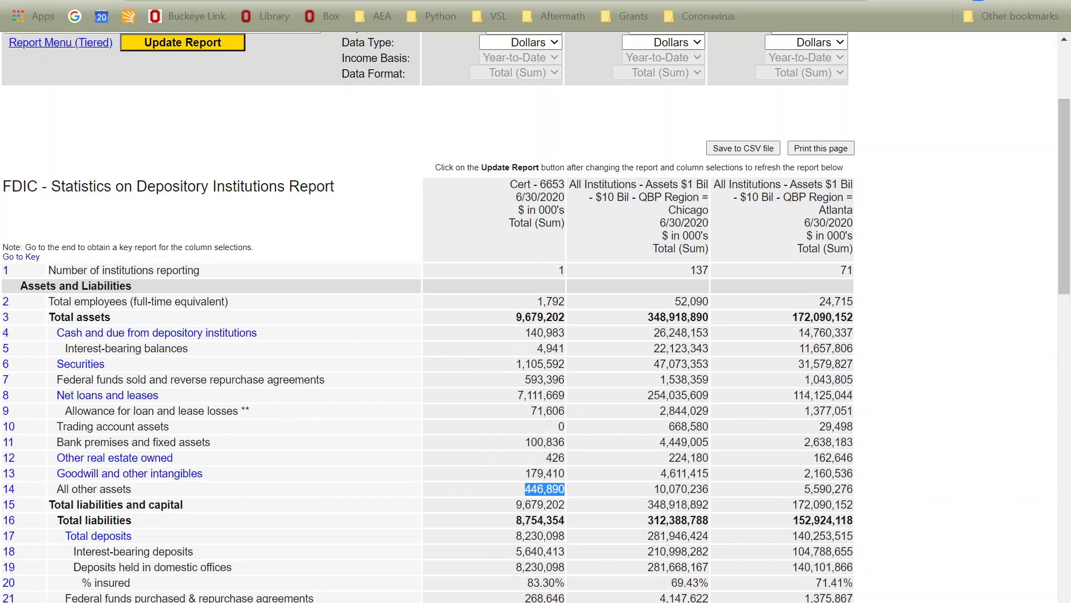
left_click(514, 503)
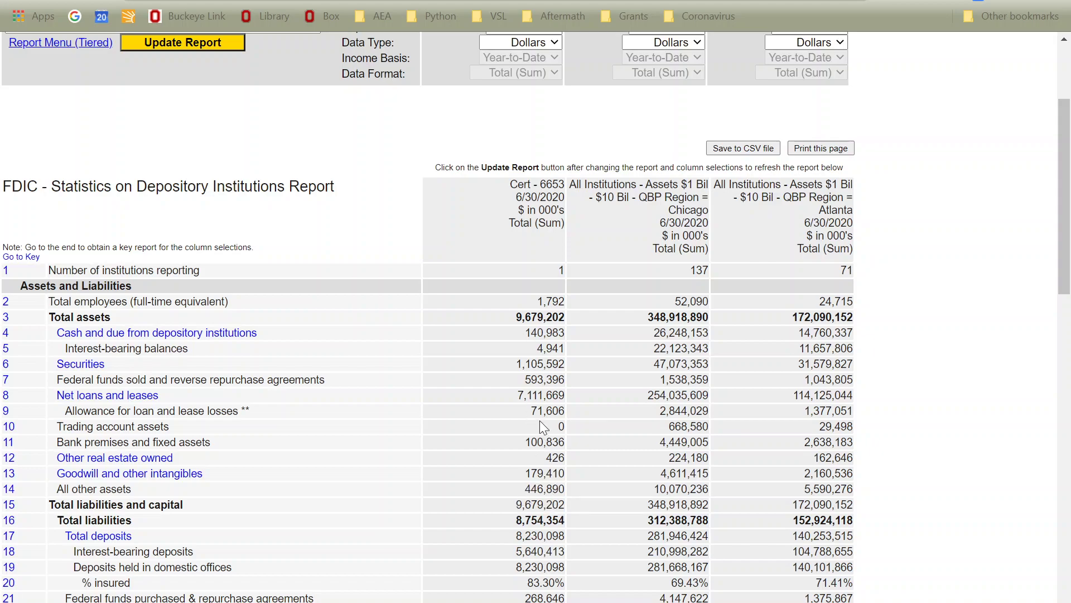
Save the Assets and Liabilities report to CSV files in both Dollars and Percent of Assets
left_click(744, 149)
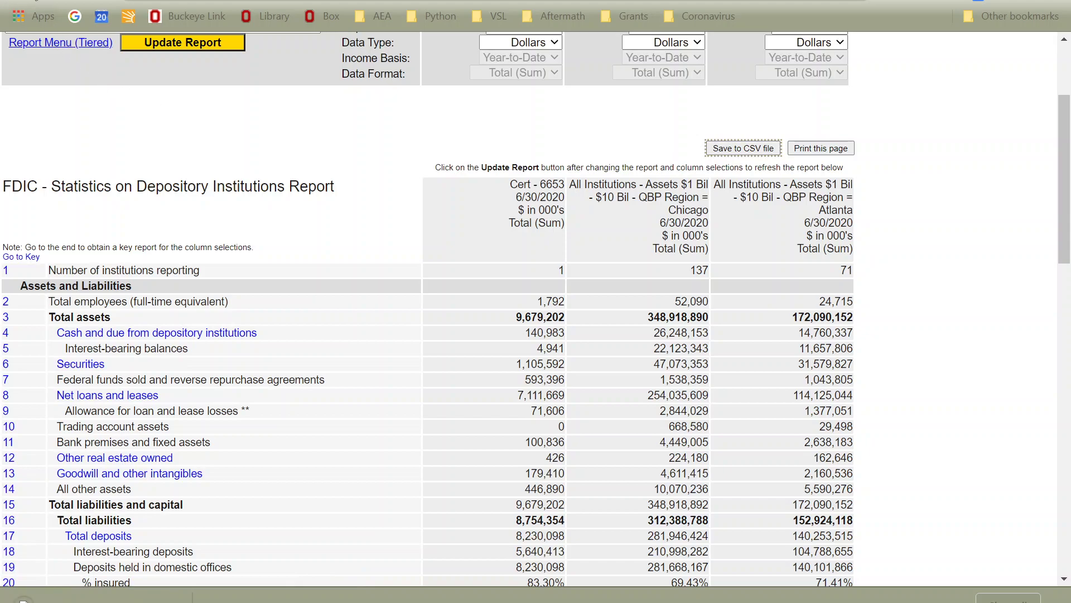
left_click(18, 1)
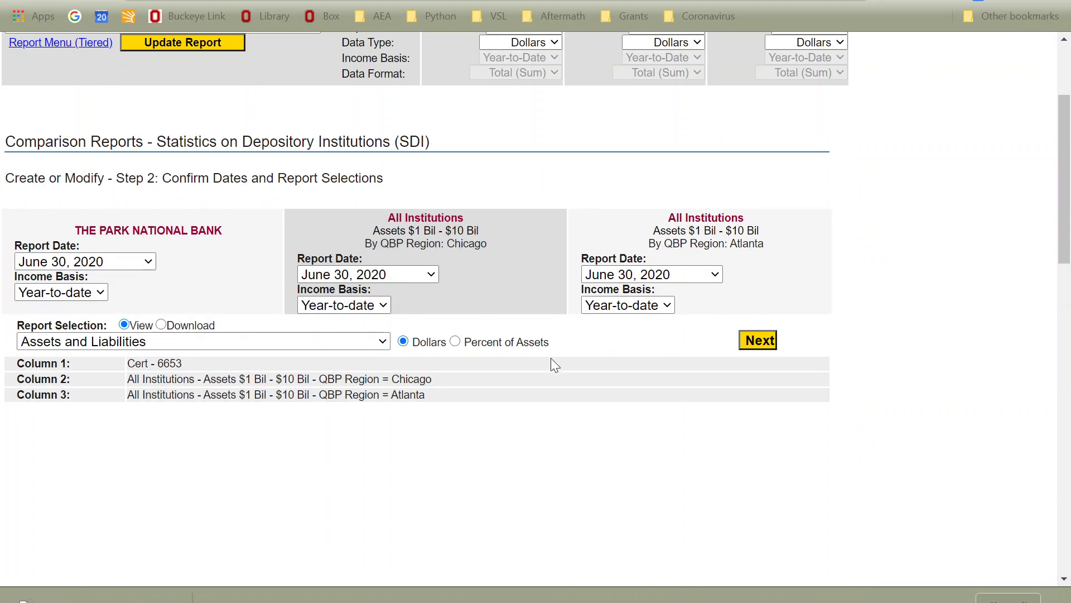
left_click(455, 341)
left_click(754, 341)
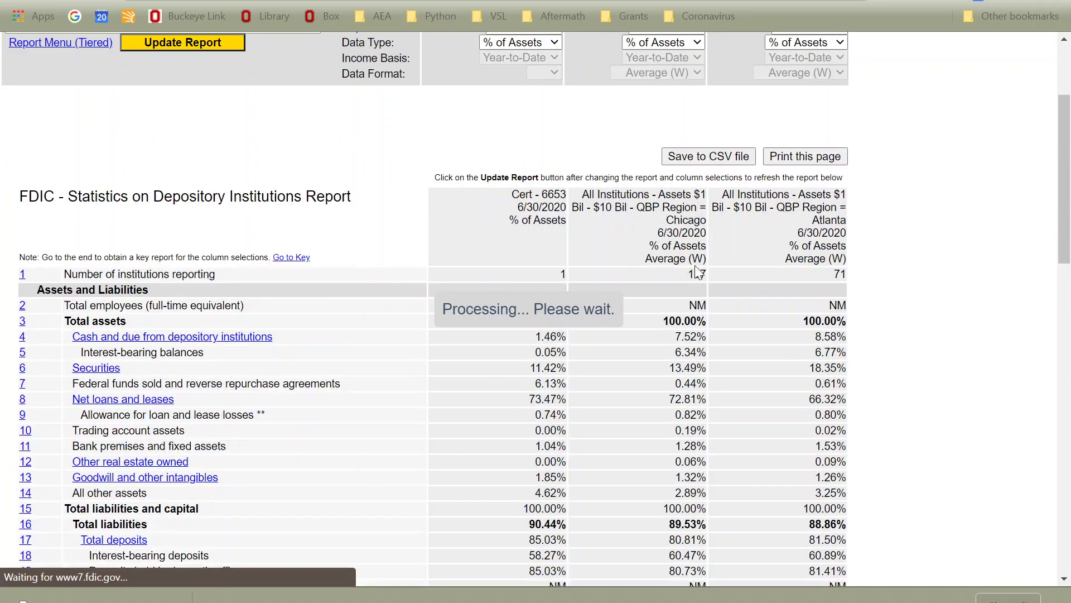
left_click(754, 148)
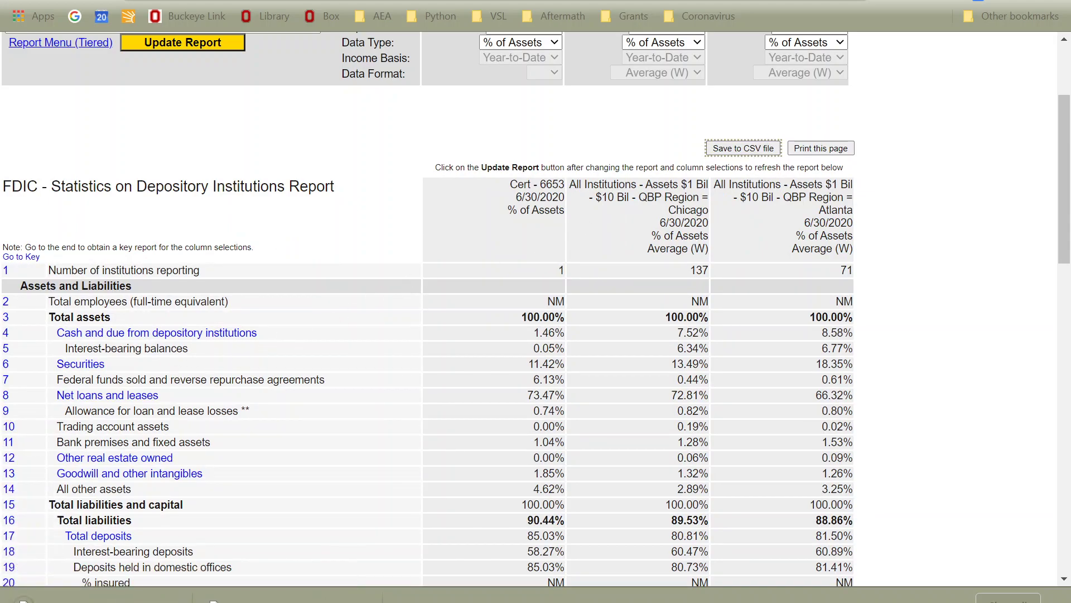
Open the Net Loans and Leases breakdown in the FDIC report and check the loan categories required for Table 2 in the Word assignment
left_click(111, 398)
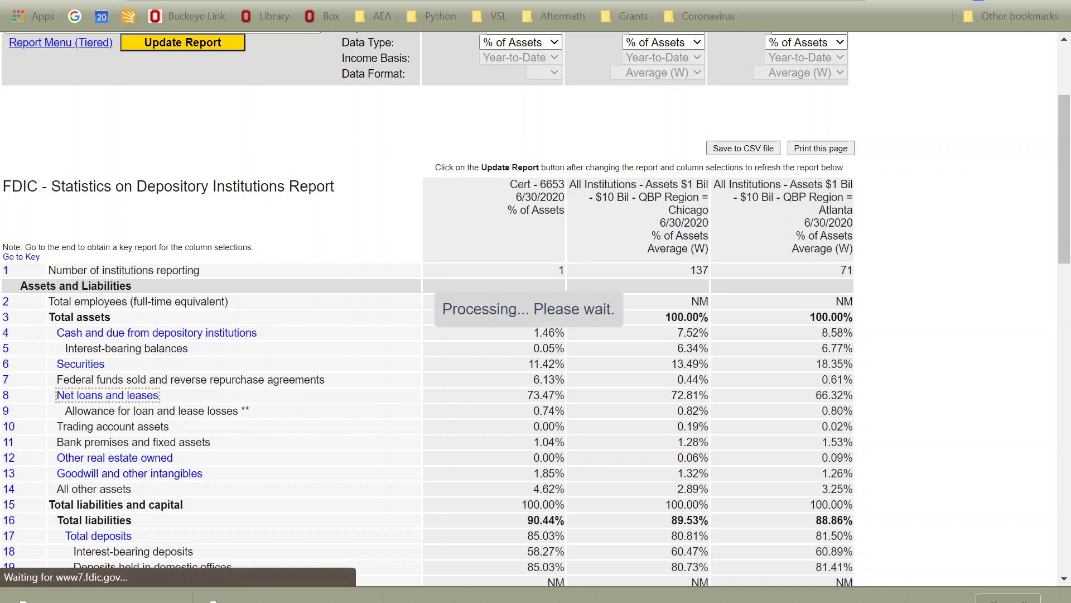
key("alt+Tab")
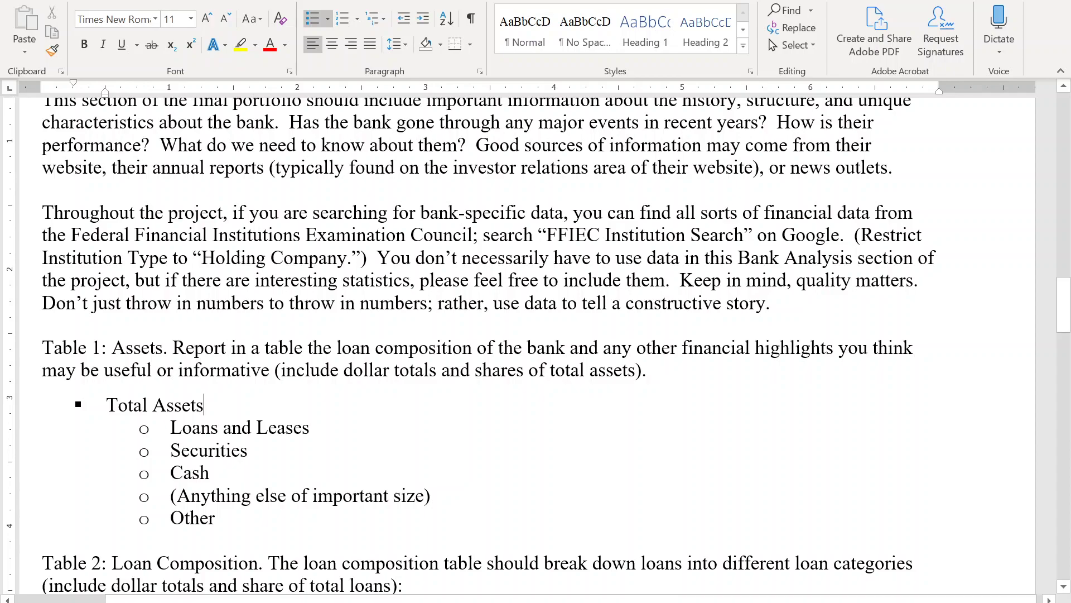
scroll(536, 346, "down", 5)
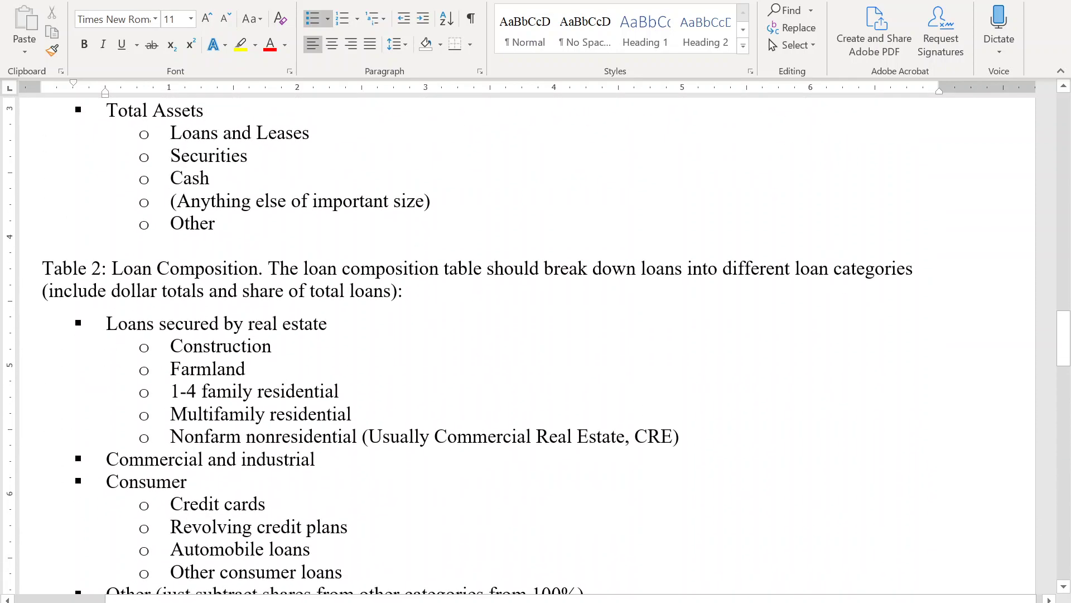
key("alt+Tab")
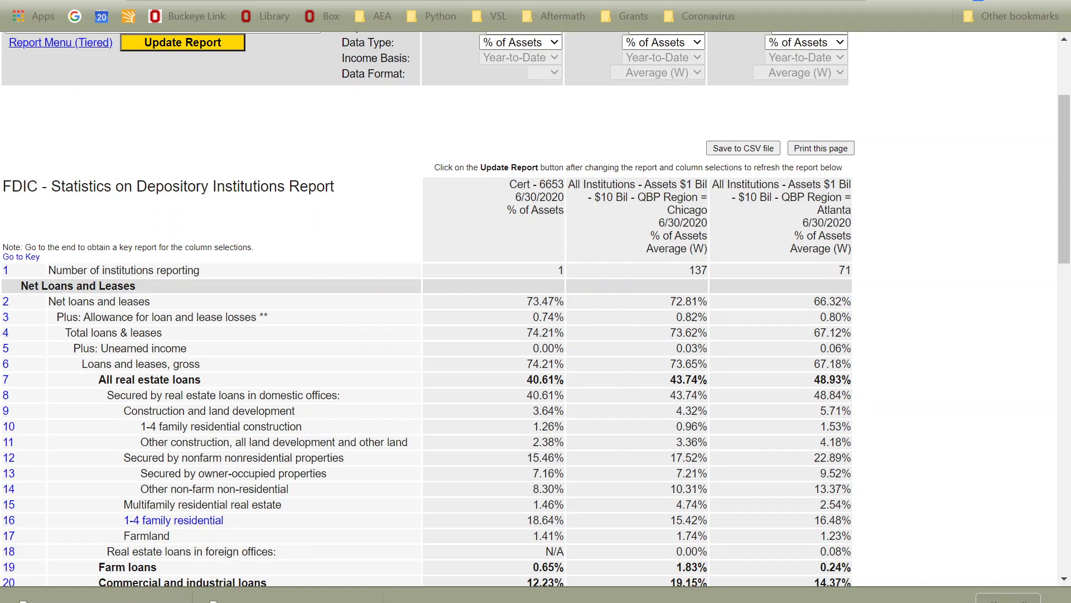
scroll(144, 506, "down", 1)
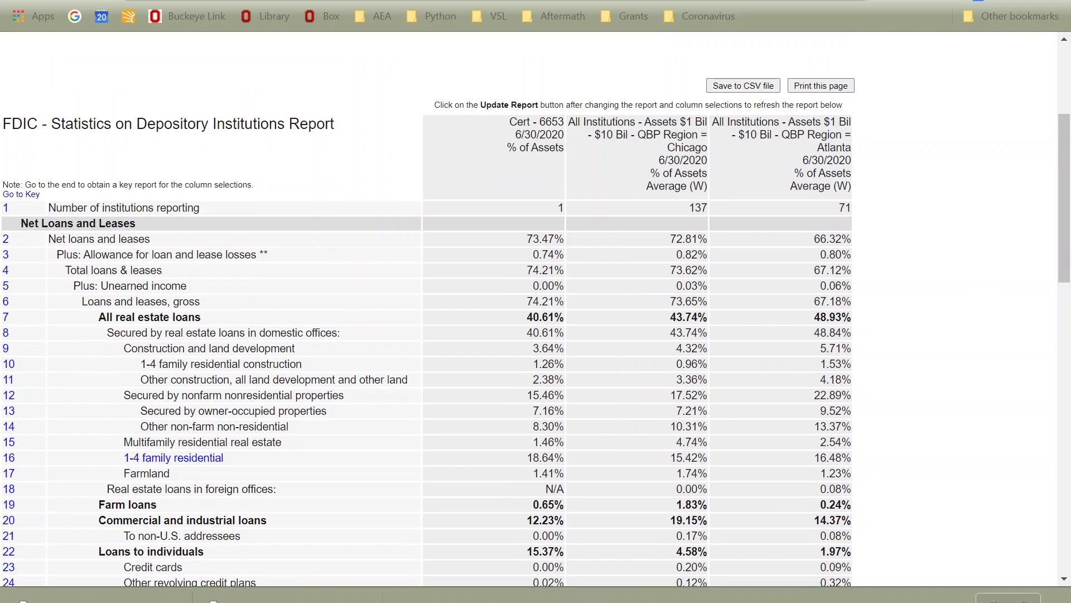
Compare the Loans to individuals shares of the bank and both peer groups, and examine the bank's Automobile loans share
left_click_drag(117, 552, 172, 551)
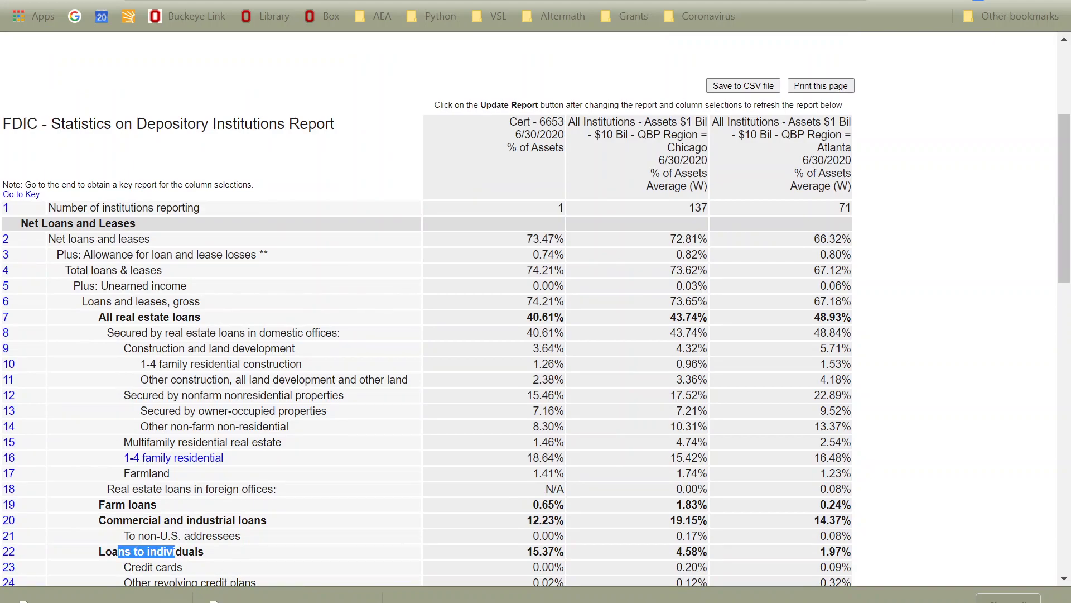
scroll(536, 317, "down", 1)
left_click(174, 478)
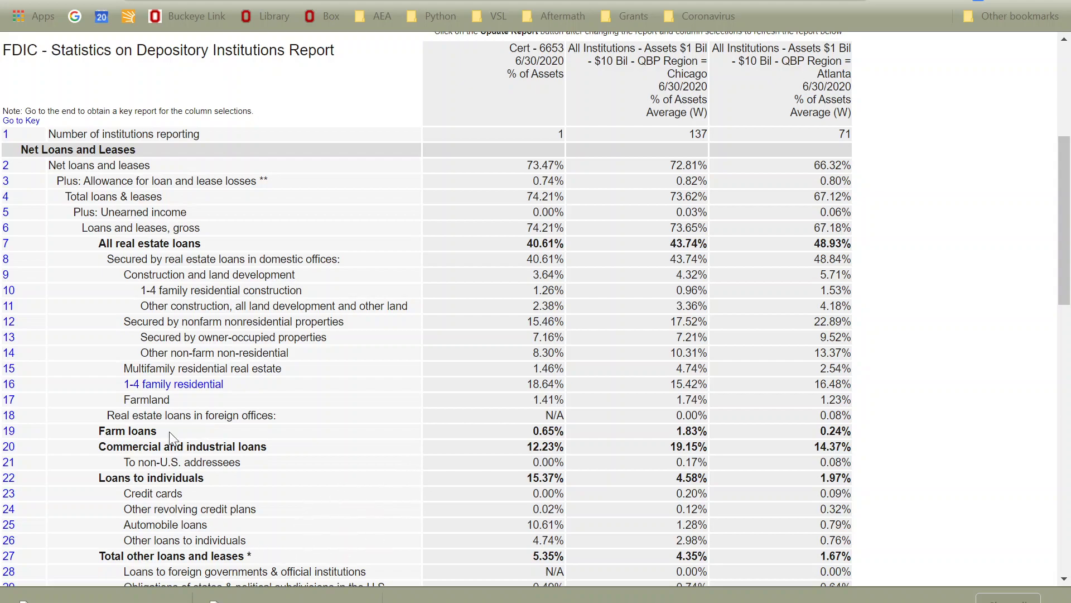
scroll(332, 416, "up", 1)
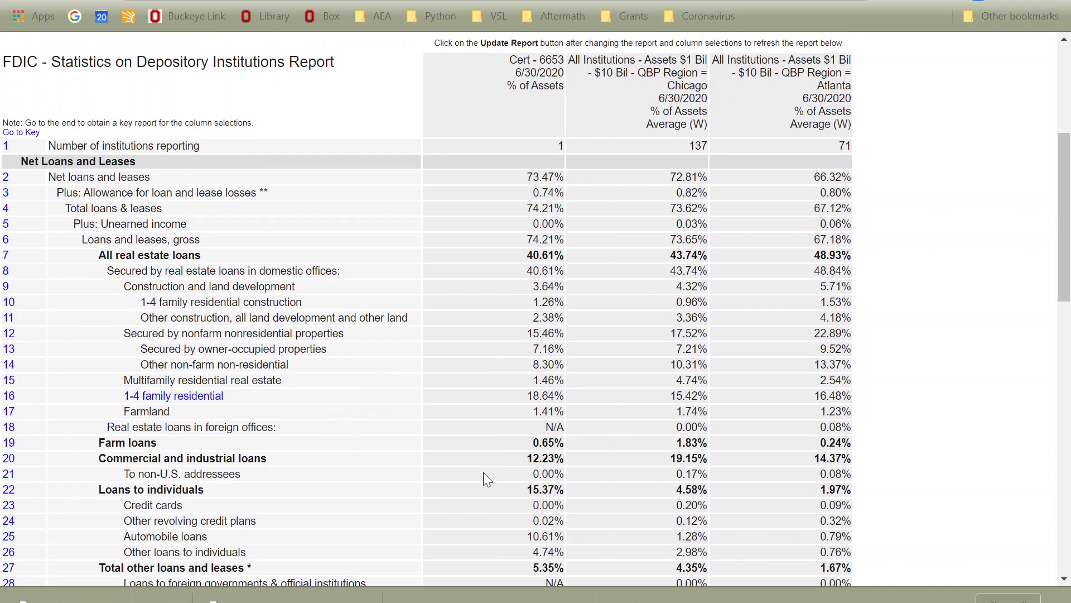
left_click_drag(520, 487, 562, 489)
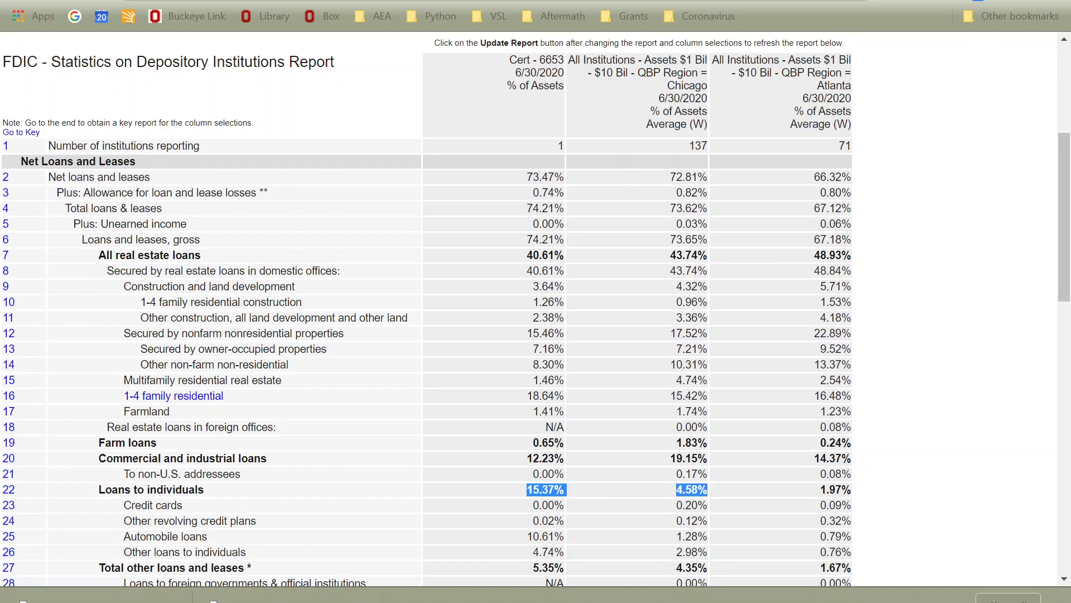
left_click_drag(819, 490, 841, 490)
left_click_drag(527, 536, 554, 536)
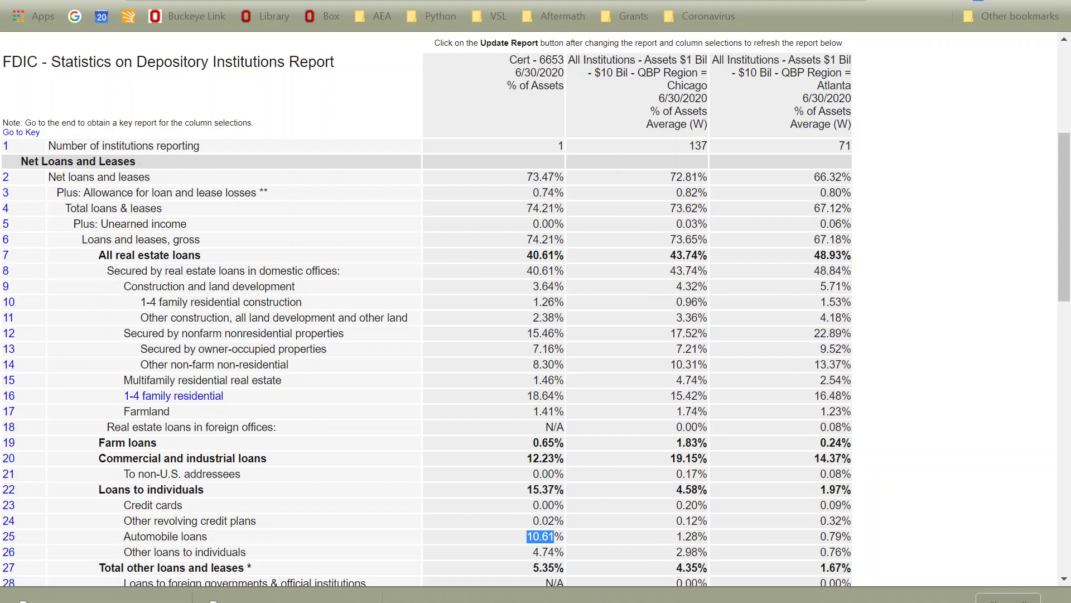
scroll(648, 424, "up", 1)
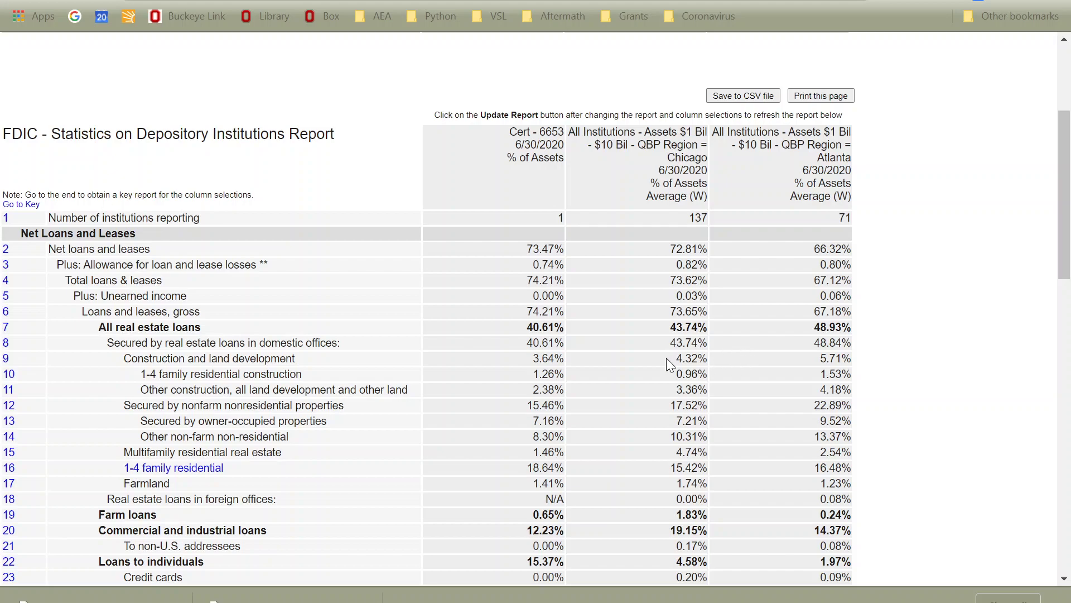
scroll(666, 357, "down", 1)
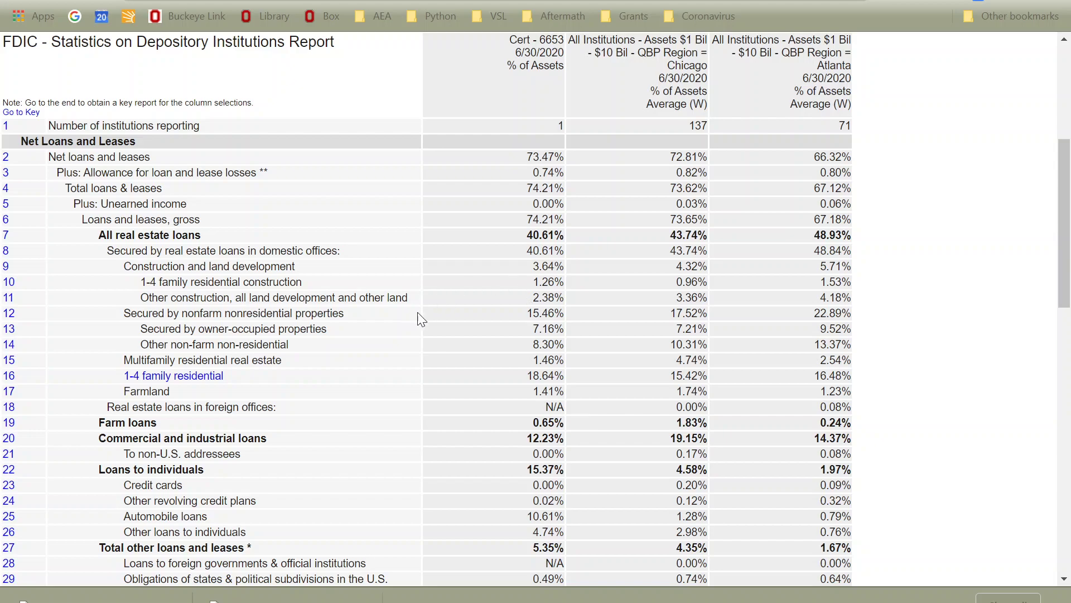
scroll(270, 235, "up", 2)
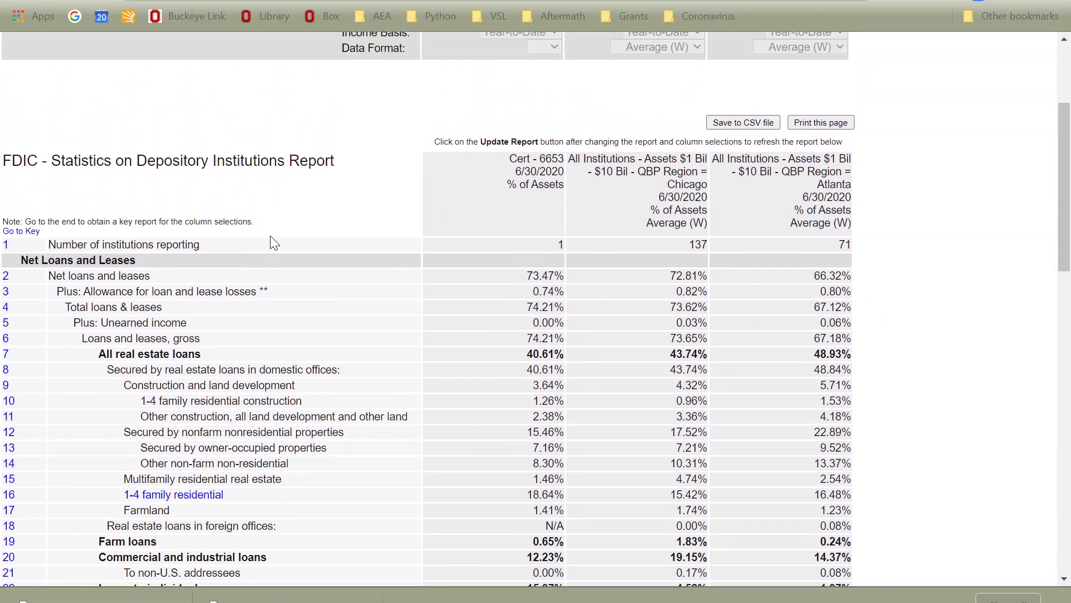
scroll(270, 241, "up", 1)
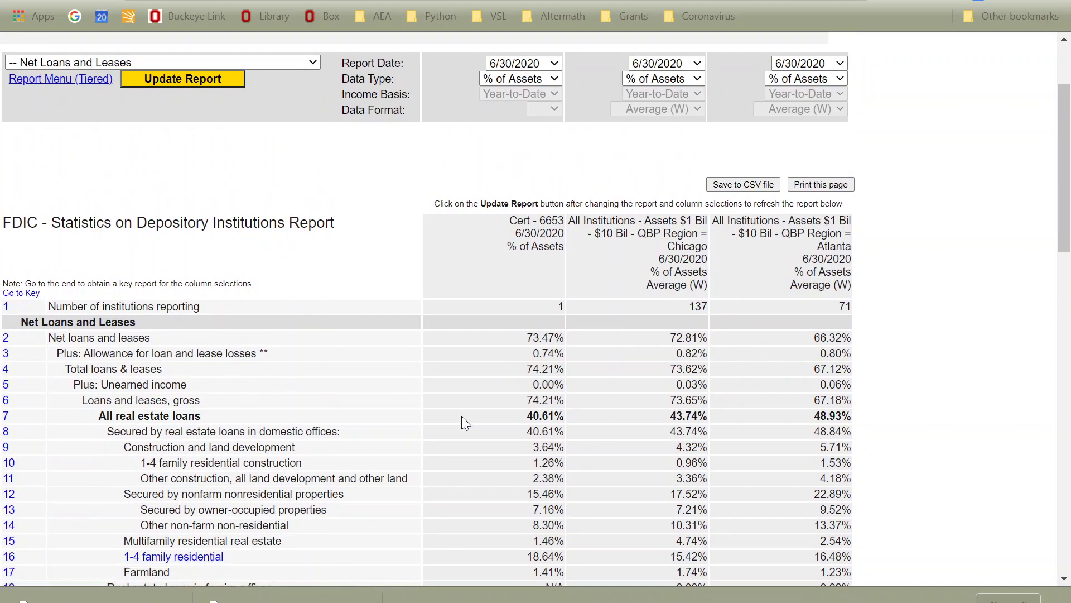
Return to the Assets and Liabilities report, then open the Dollars CSV in Excel and clear the peer group data in columns G to K
left_click(19, 1)
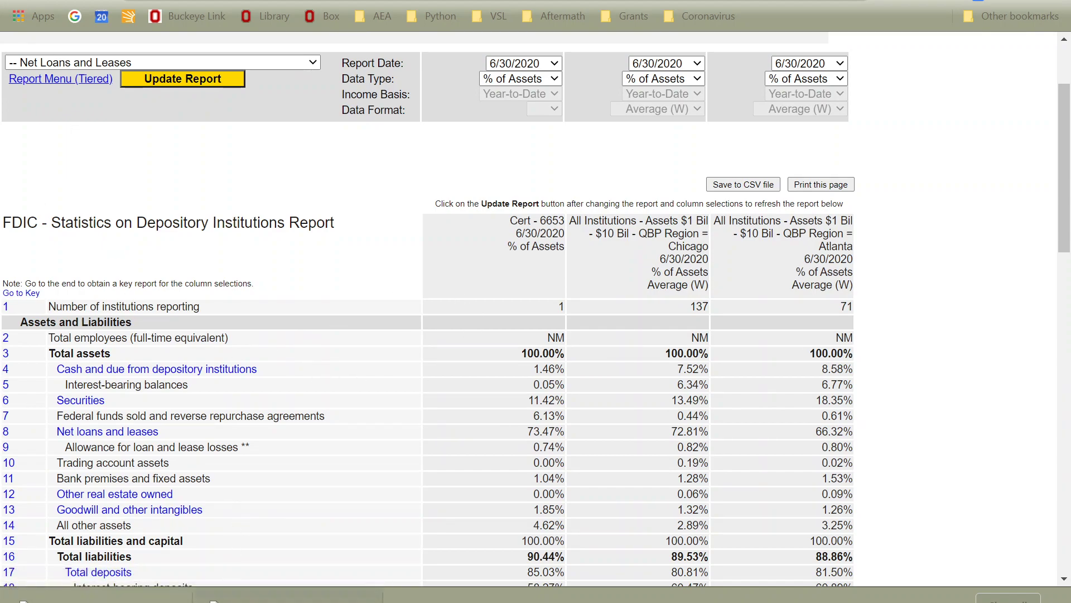
left_click(288, 595)
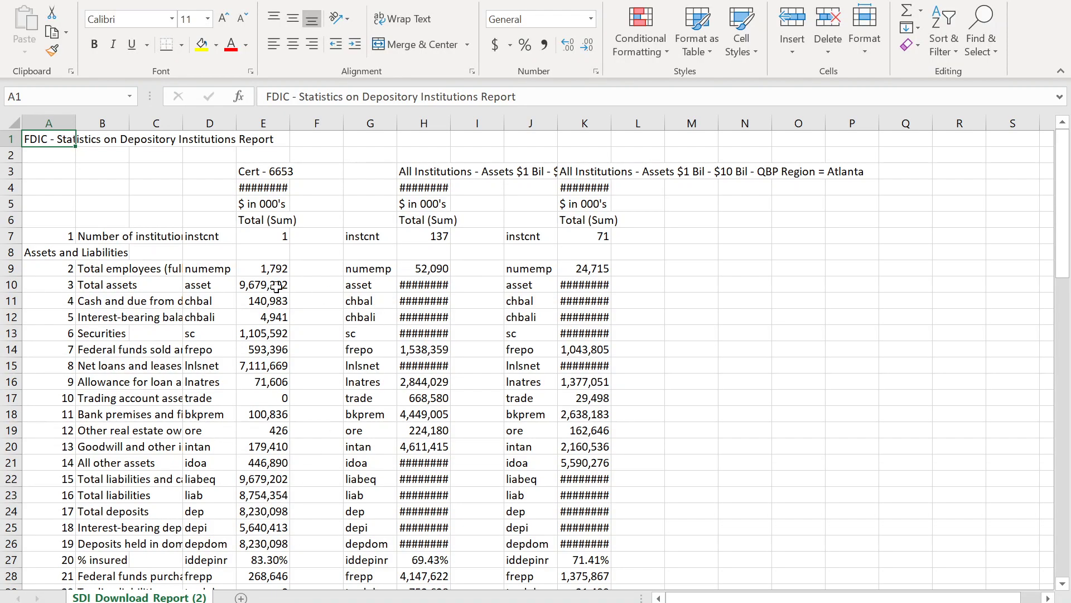
left_click_drag(265, 200, 268, 399)
left_click_drag(377, 122, 592, 114)
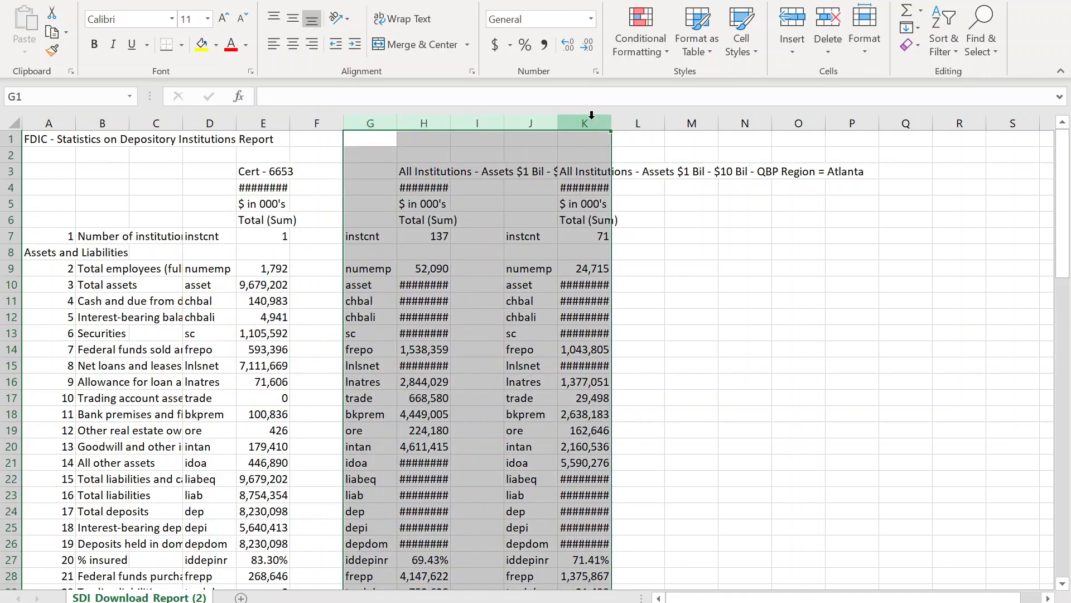
key("Delete")
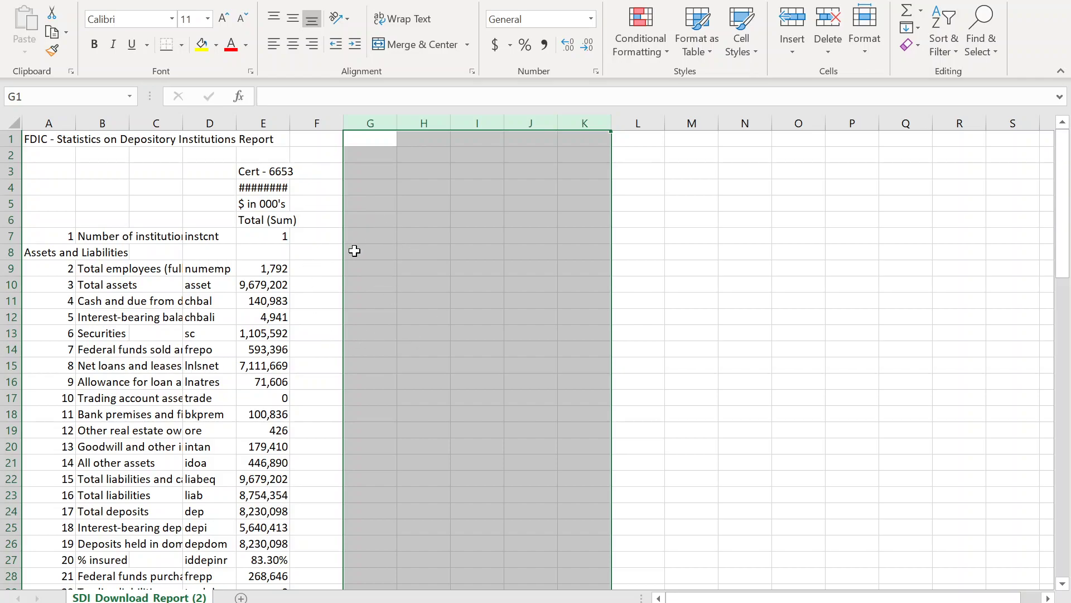
Open the Percent of Assets CSV and copy its columns B to K into the Dollars sheet starting at cell F1
key("alt+Tab")
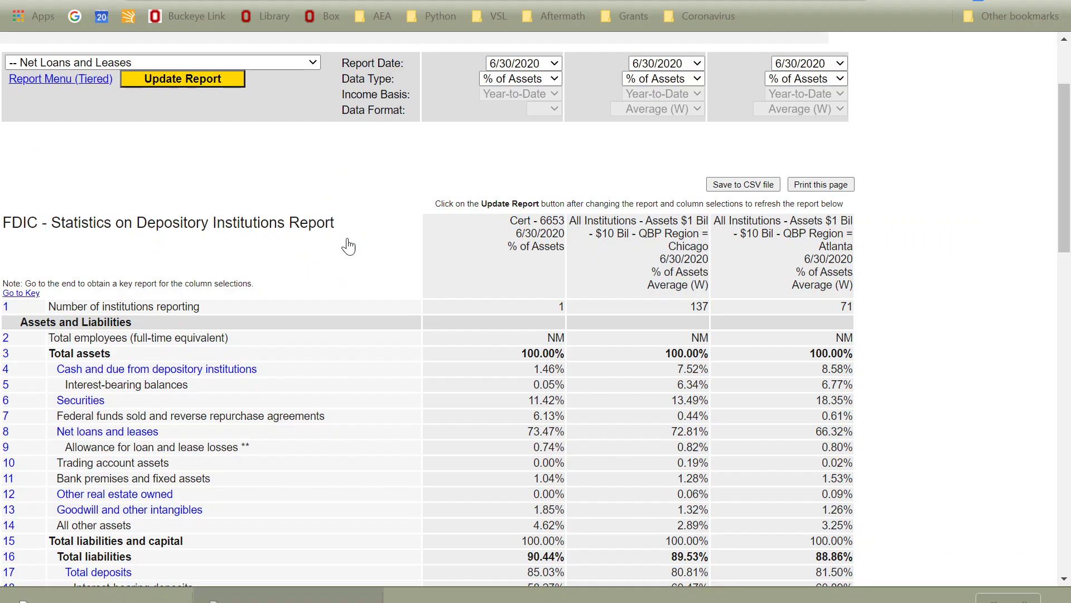
left_click(118, 599)
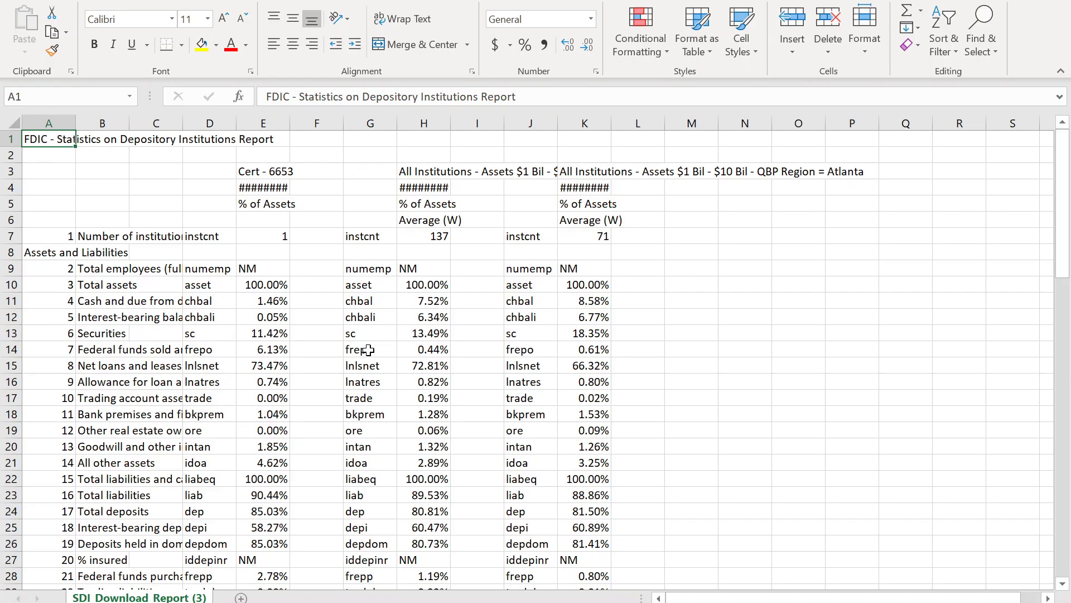
left_click(87, 265)
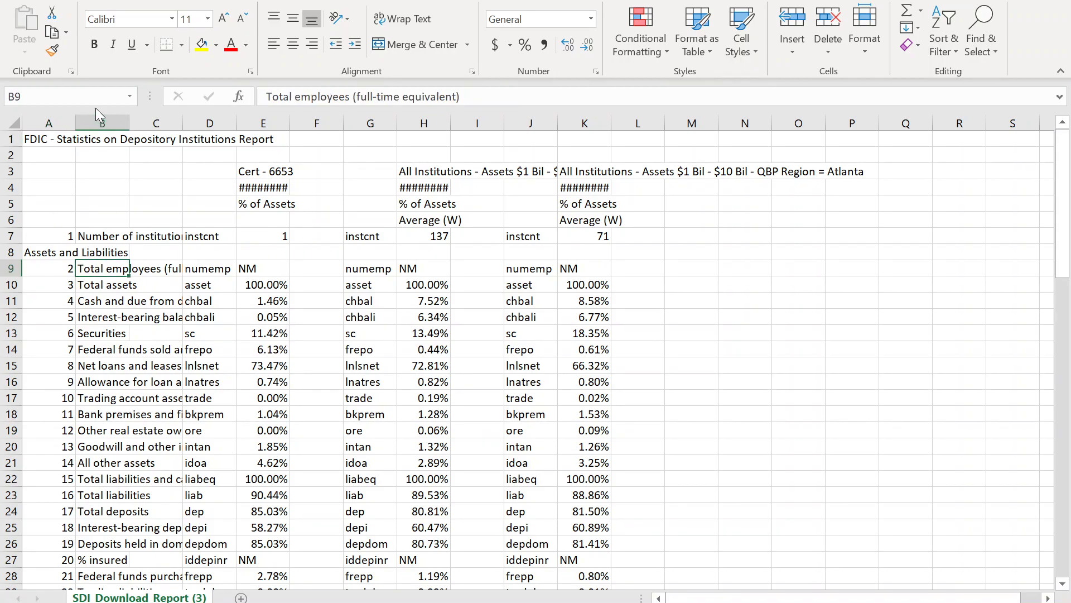
left_click_drag(93, 131, 591, 125)
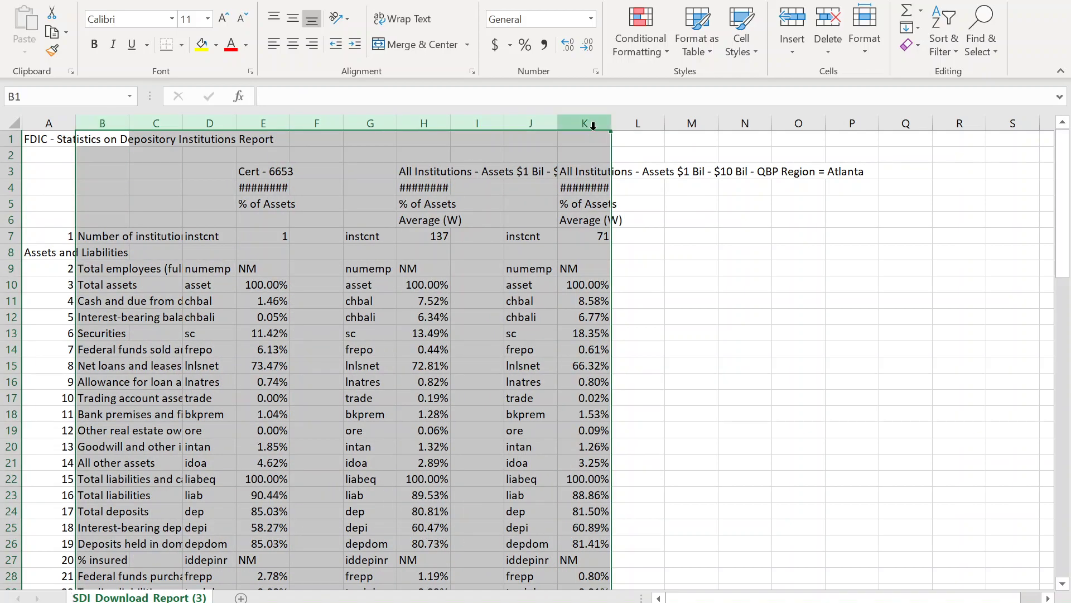
key("ctrl+c")
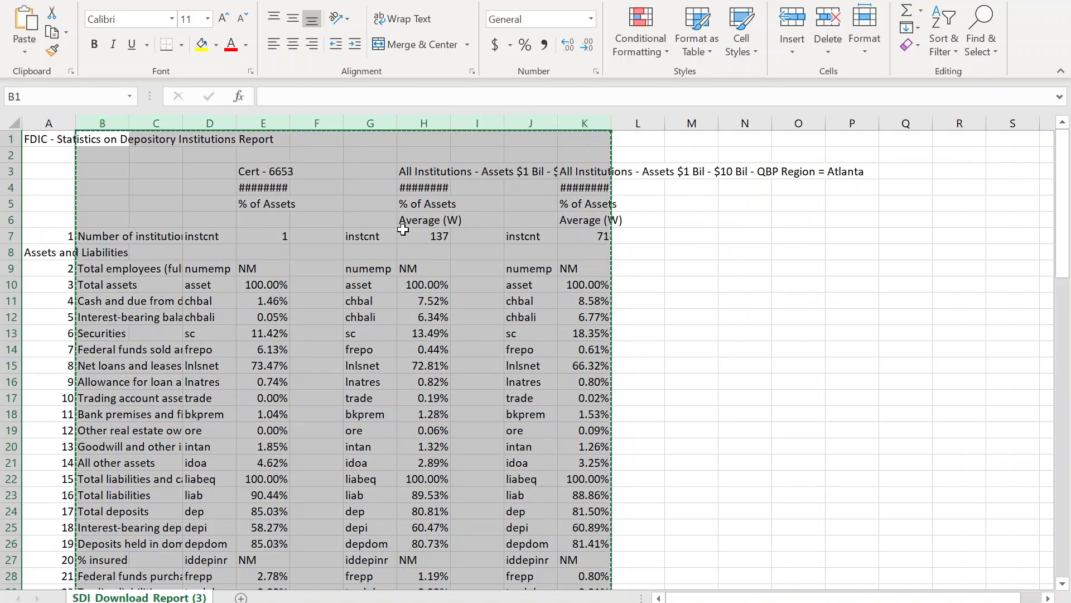
key("ctrl+Page_Up")
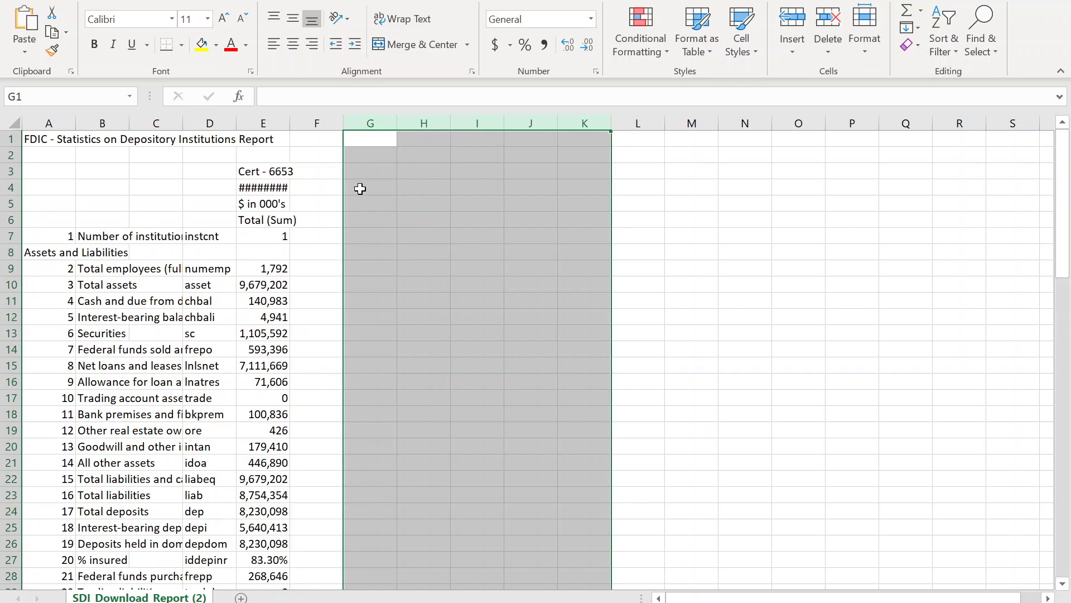
left_click(324, 139)
key("ctrl+v")
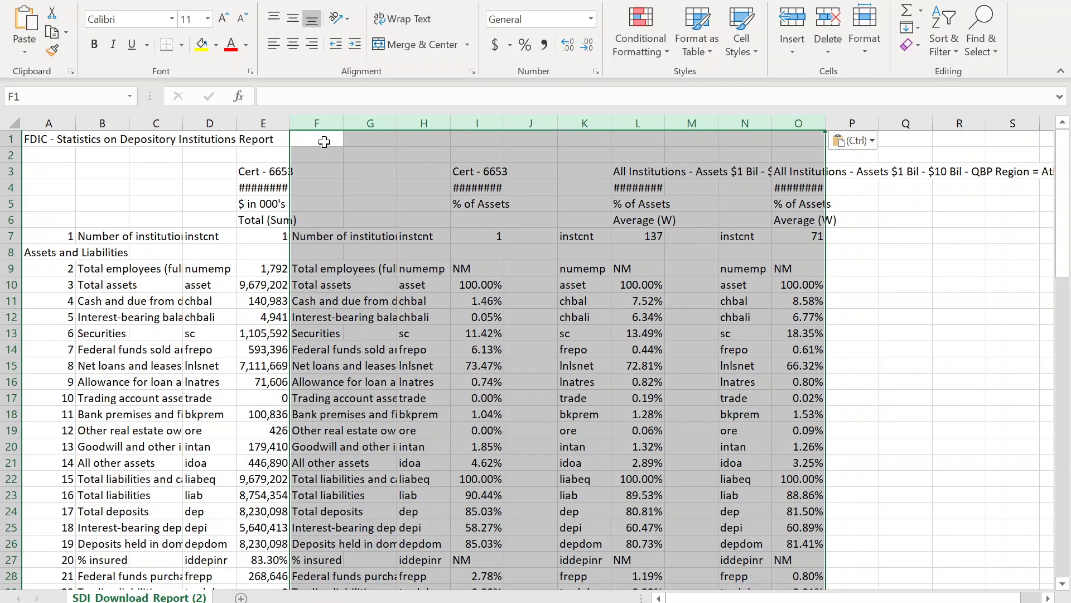
Compare the pasted row labels with the original ones, and delete the duplicate label and code columns F to H
left_click(314, 268)
mouse_move(314, 267)
left_mouse_down()
mouse_move(270, 443)
mouse_move(209, 479)
mouse_move(92, 494)
mouse_move(91, 484)
left_mouse_up()
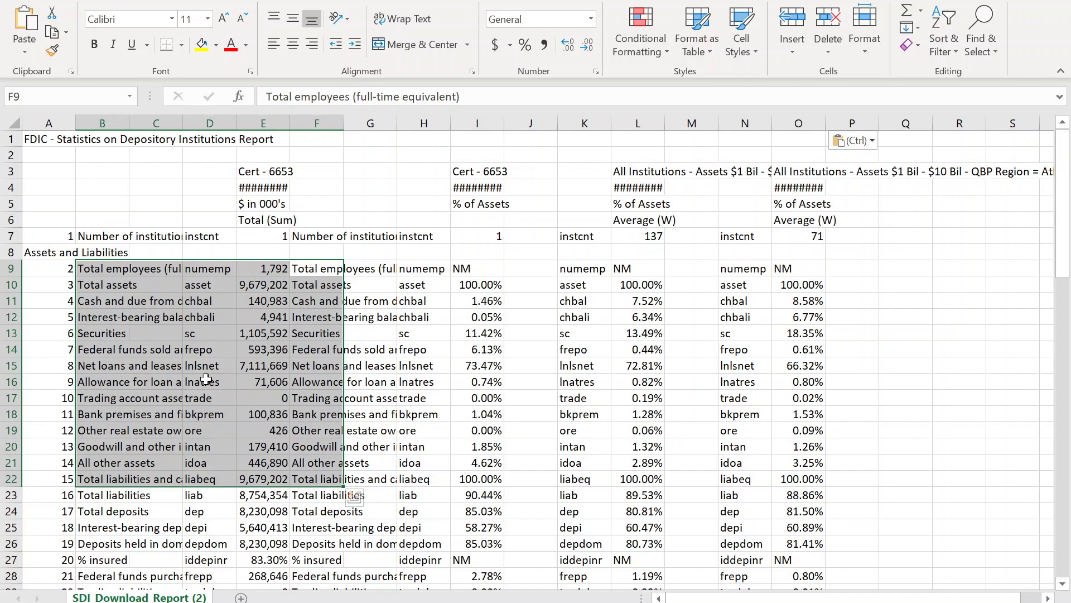
left_click(363, 350)
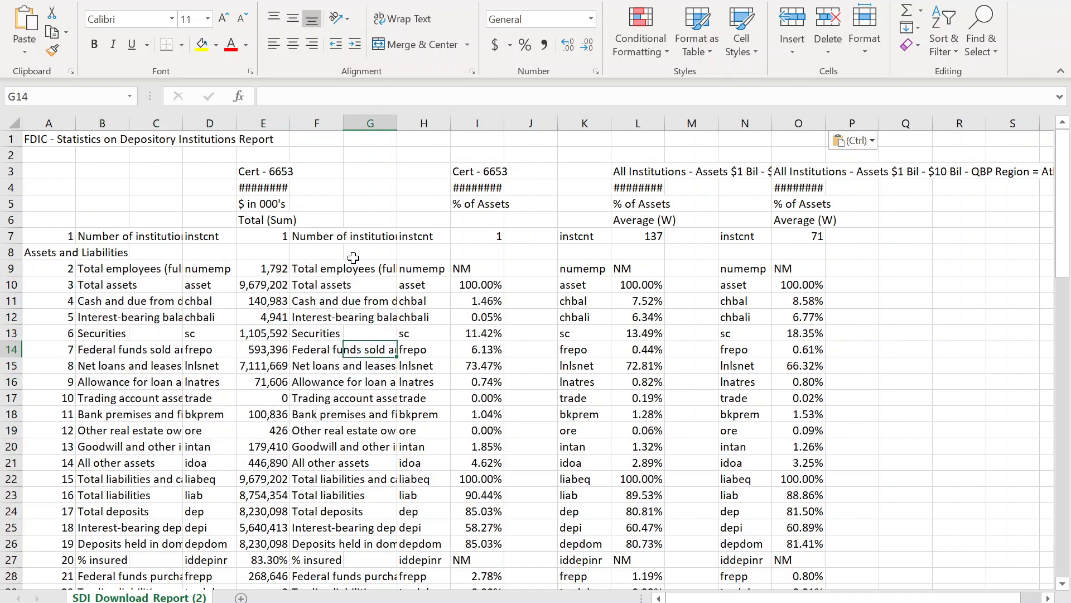
left_click_drag(317, 117, 444, 115)
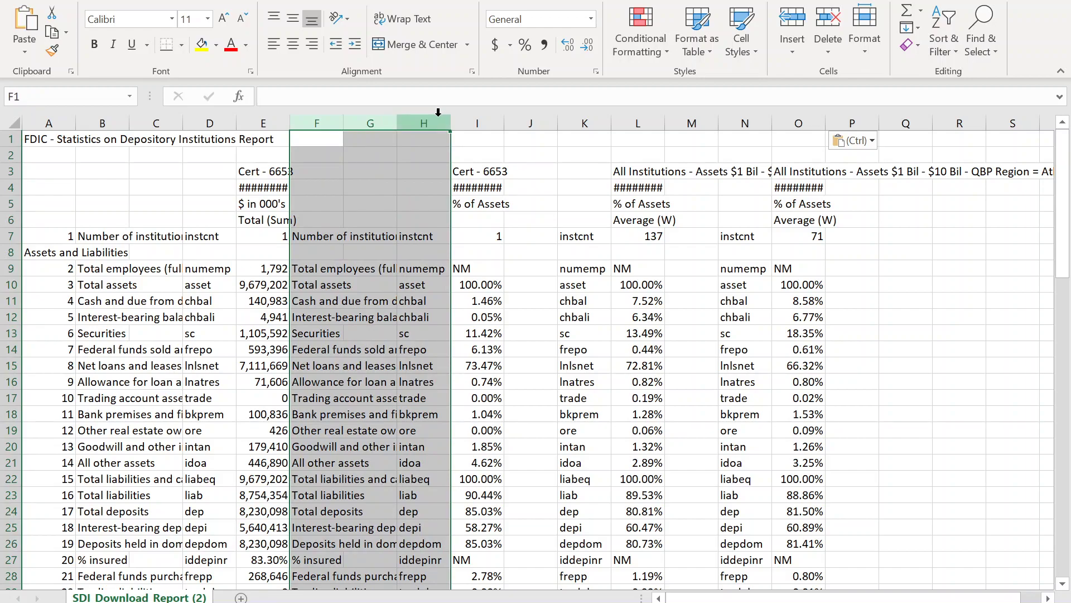
right_click(430, 116)
key("d")
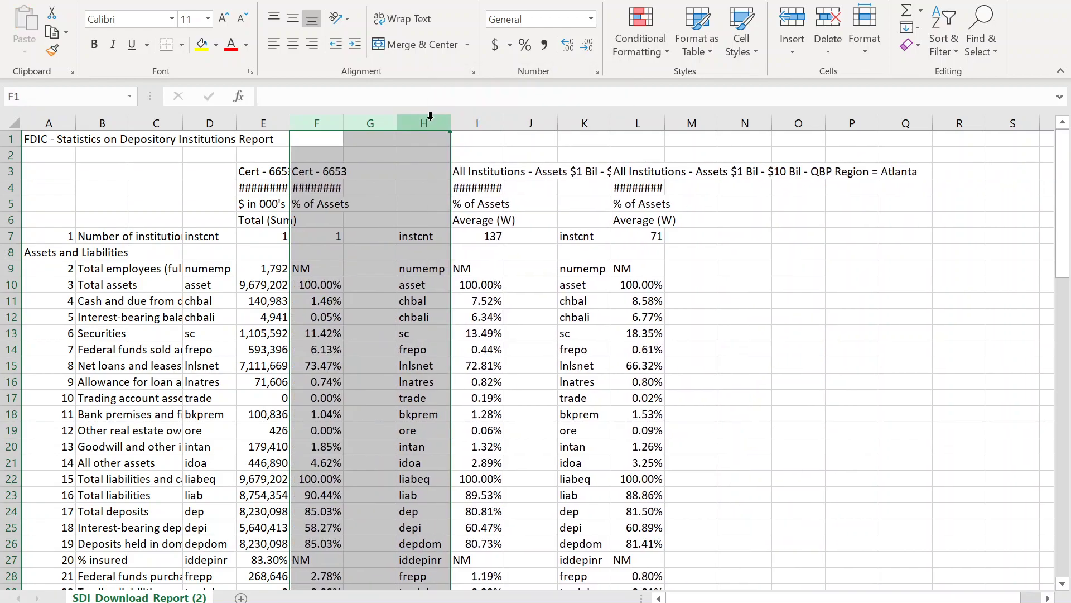
Delete the blank and code columns between the bank, Chicago and Atlanta percentages, as well as the code column D
left_click_drag(365, 124, 469, 120)
right_click(418, 115)
key("d")
right_click(469, 120)
key("d")
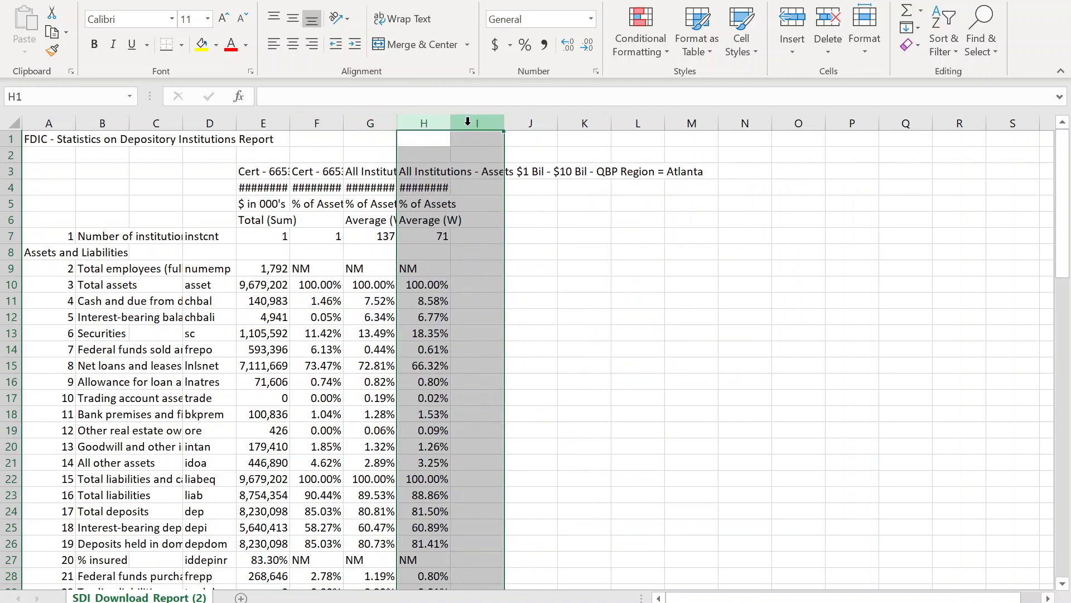
left_click(202, 123)
right_click(202, 123)
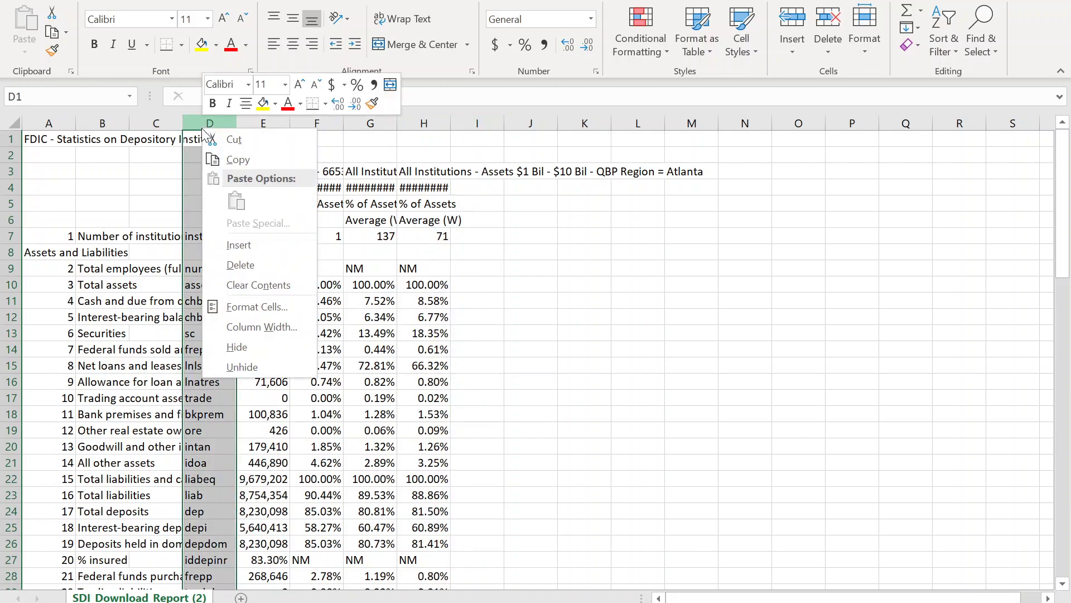
key("d")
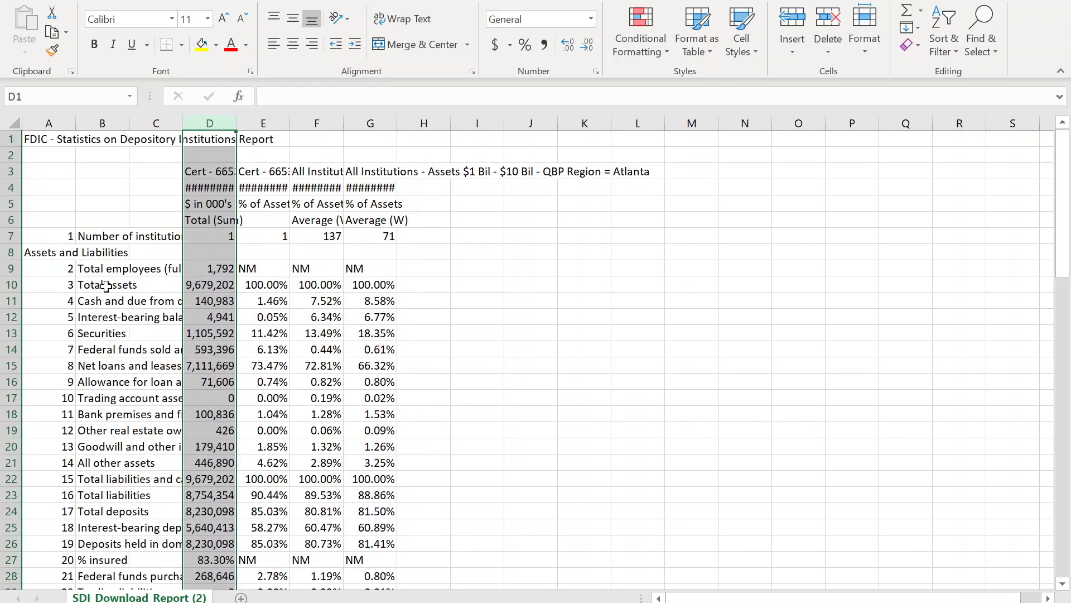
Highlight the Total assets, Cash and due from depository institutions, Securities, and Net loans and leases labels in column B with yellow fill
left_click(106, 286)
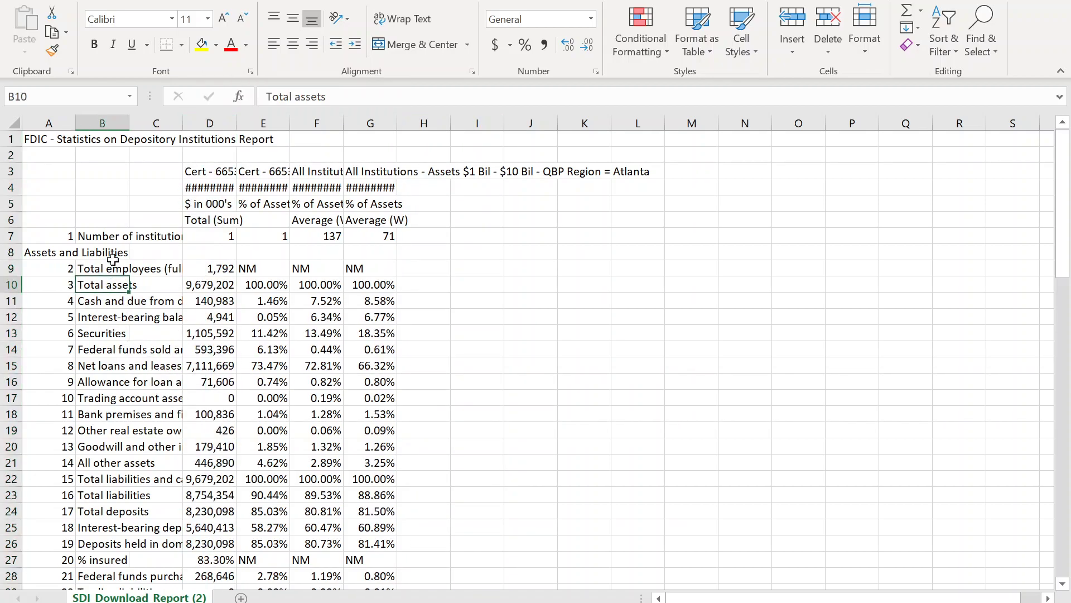
left_click(202, 46)
left_click(51, 51)
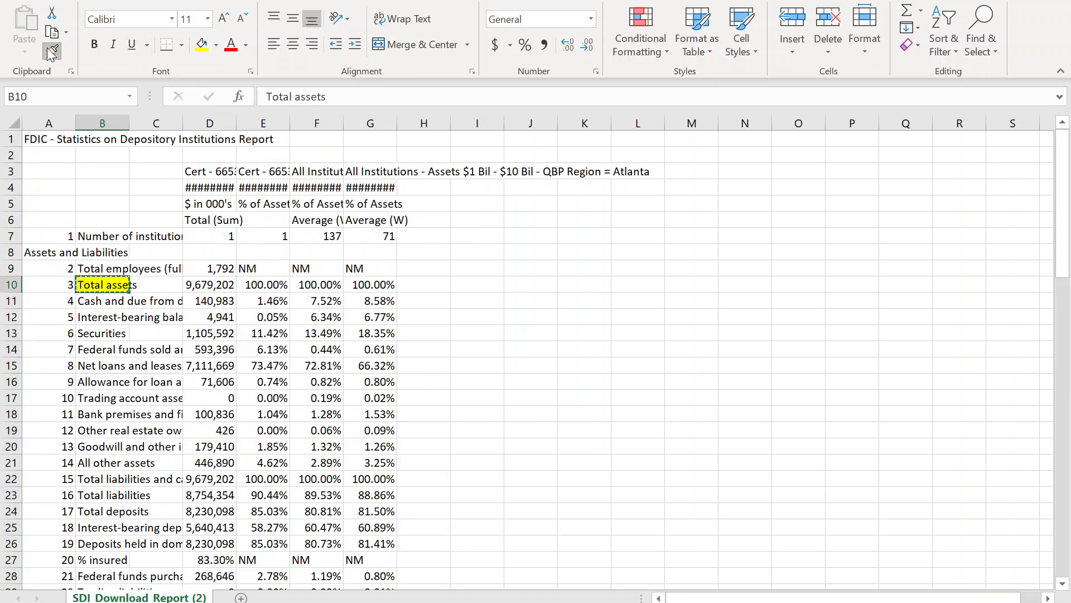
left_click(104, 302)
left_click(102, 334)
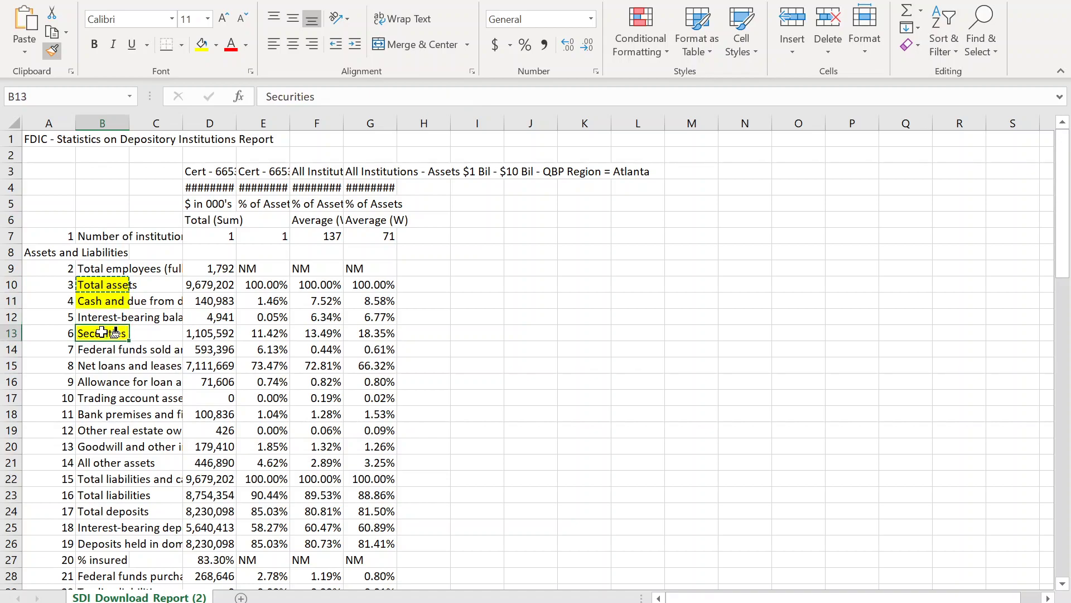
left_click(98, 366)
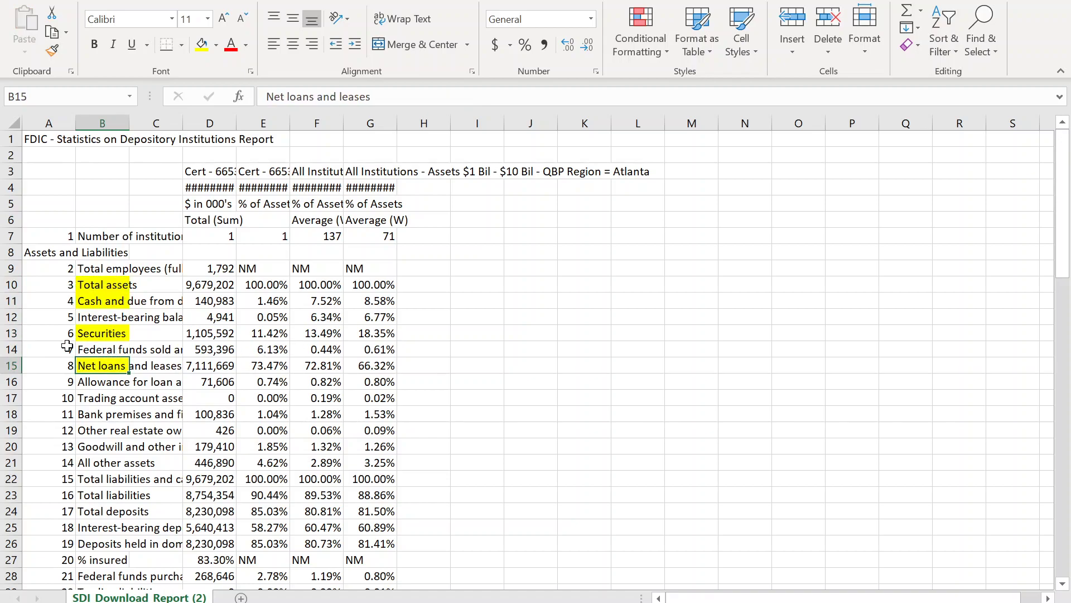
Delete the Interest-bearing balances and Federal funds sold rows that lie between the highlighted rows
right_click(7, 319)
key("d")
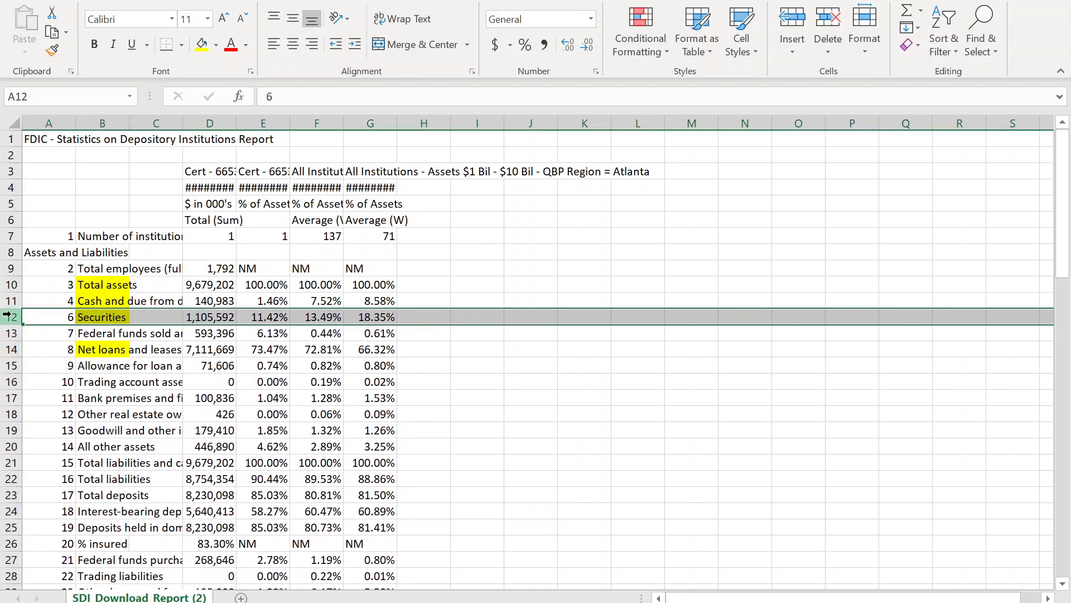
left_click(3, 333)
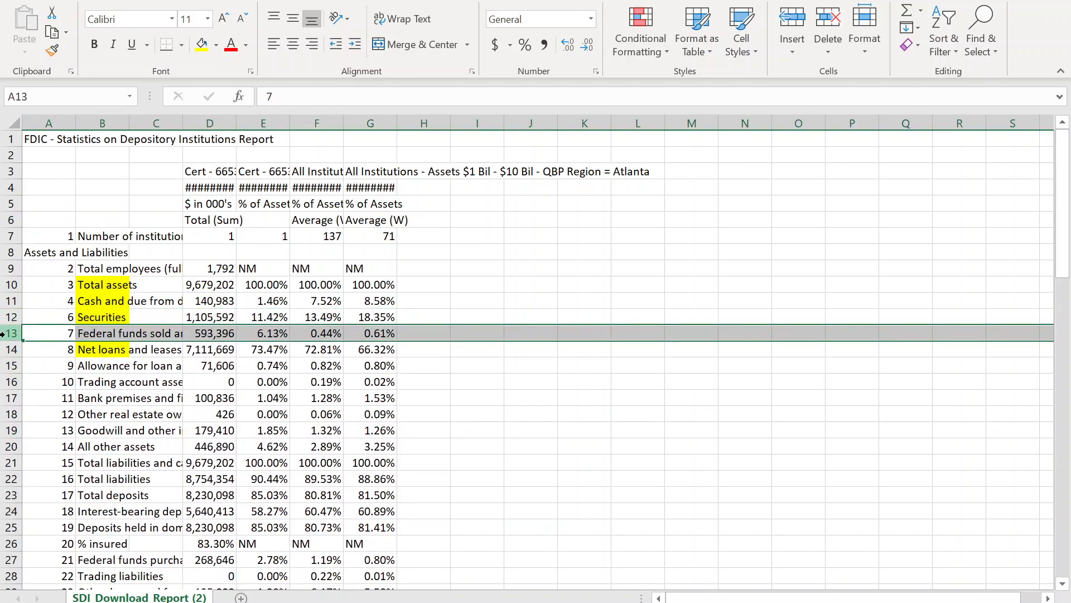
type("d")
left_click(3, 333)
right_click(6, 337)
key("d")
Delete rows 14 to 83 below Net loans and leases, as well as the Total employees row
left_click_drag(11, 349, 15, 549)
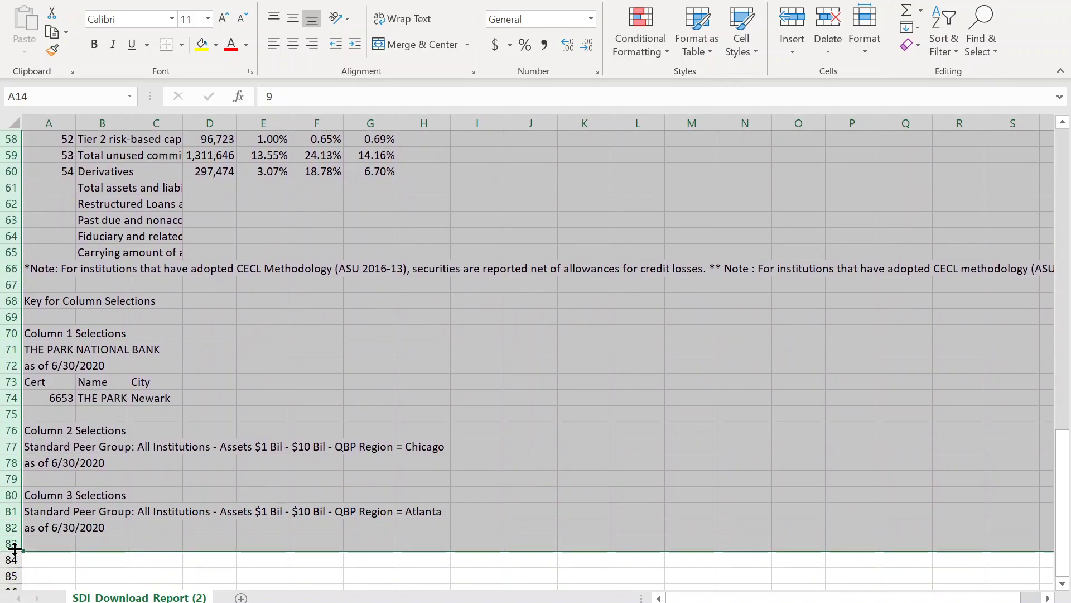
right_click(9, 517)
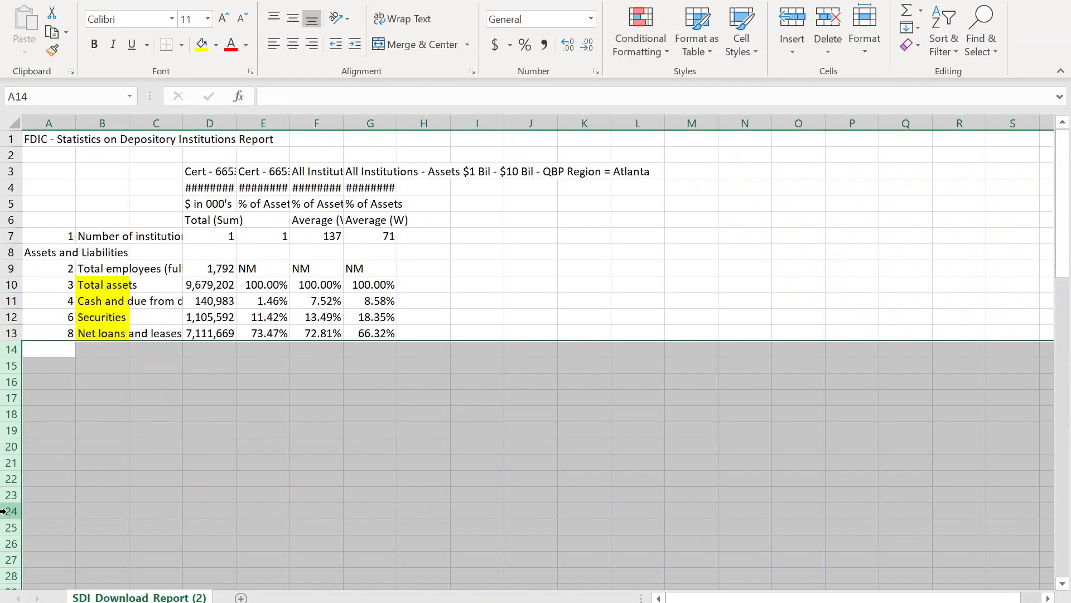
left_click(315, 414)
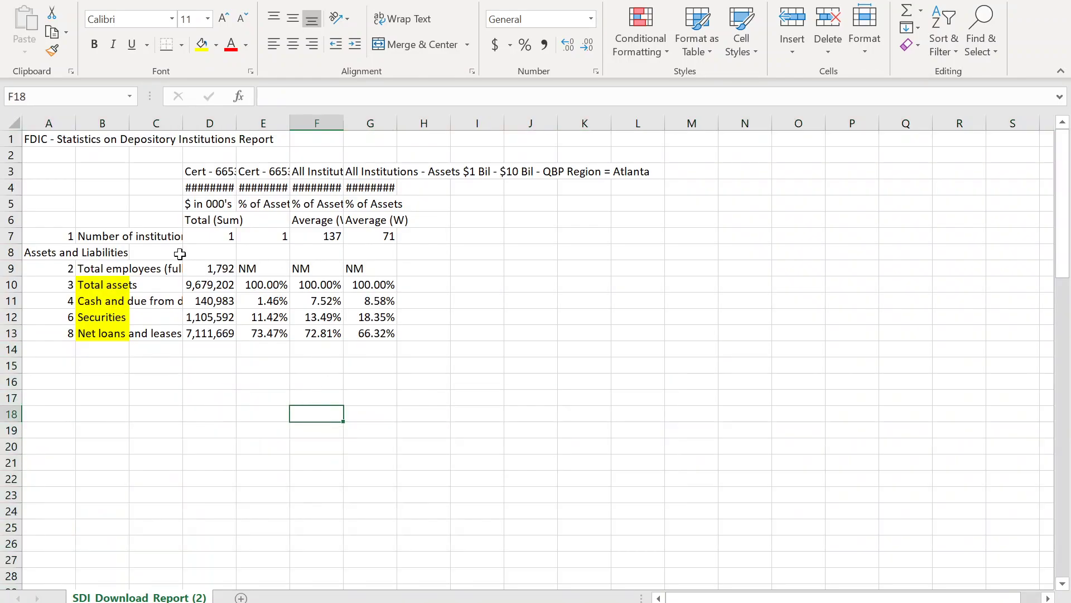
left_click(4, 269)
right_click(5, 269)
key("d")
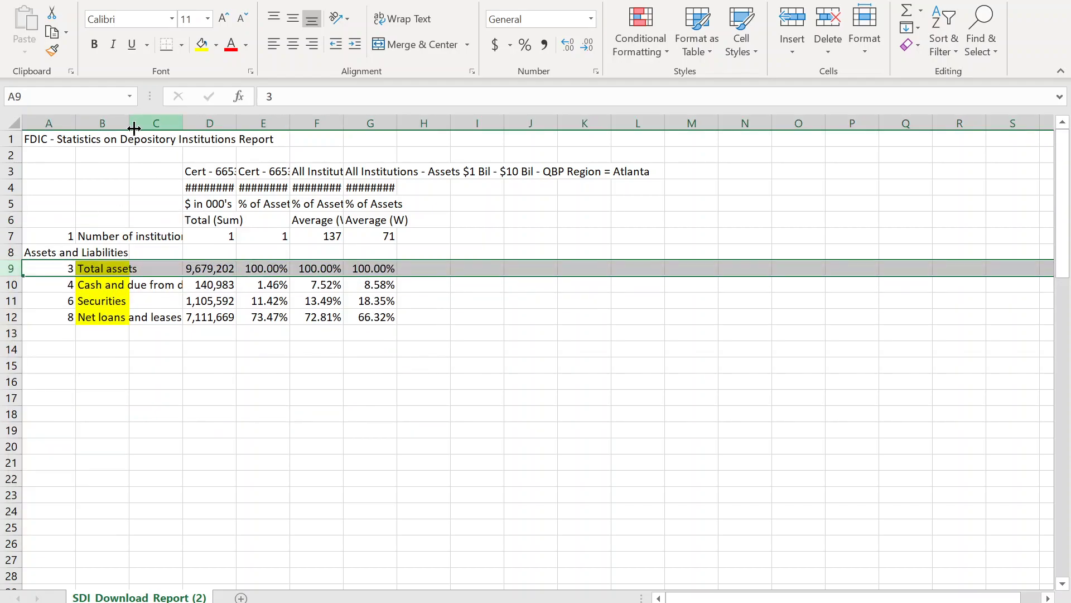
Remove the yellow fill from column B
left_click(102, 123)
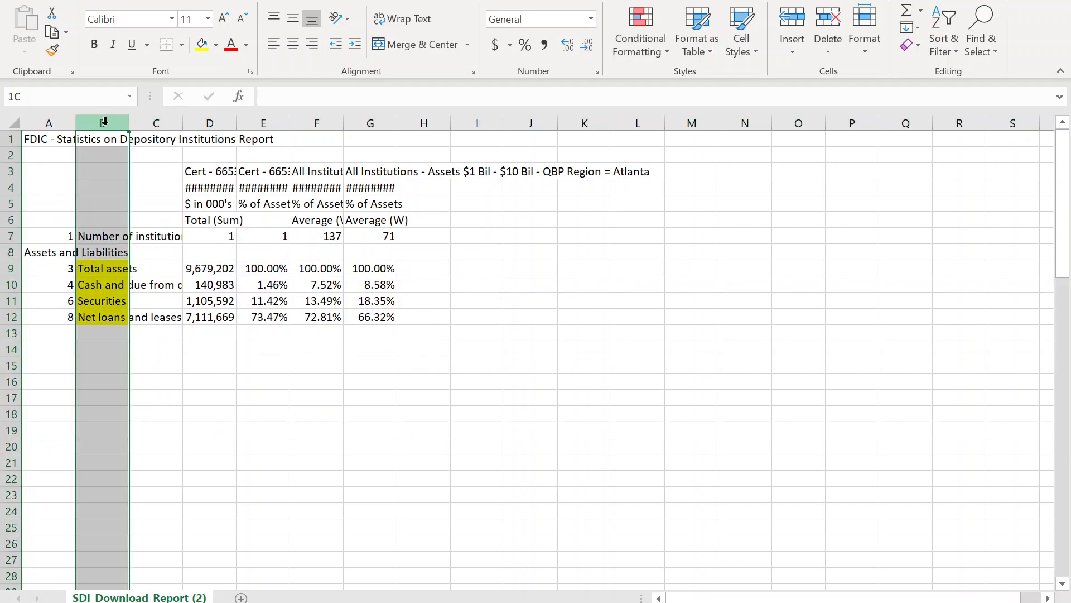
left_click(216, 46)
left_click(230, 186)
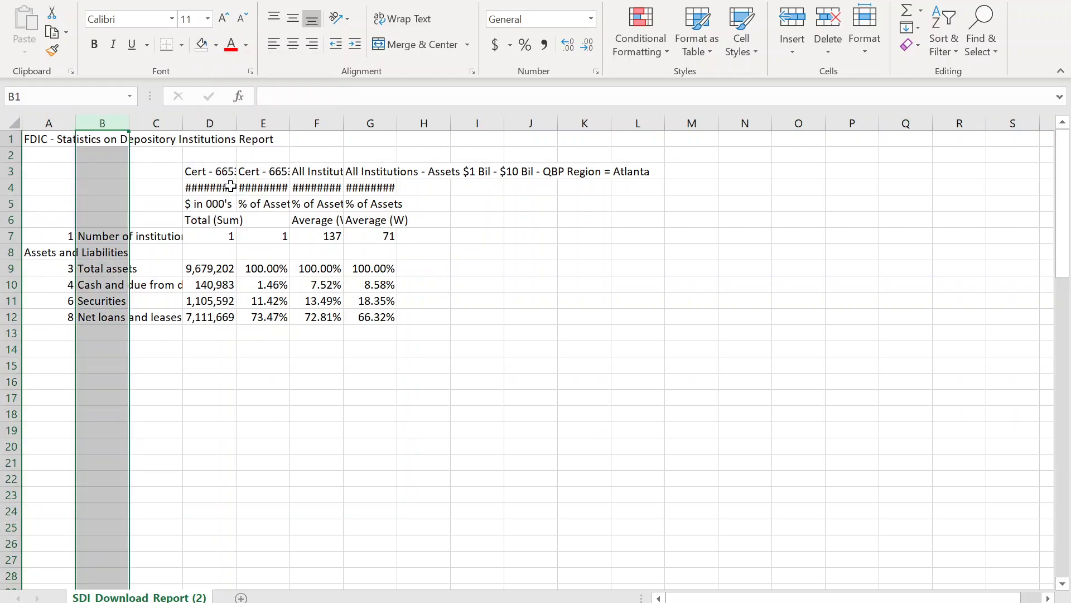
left_click(348, 337)
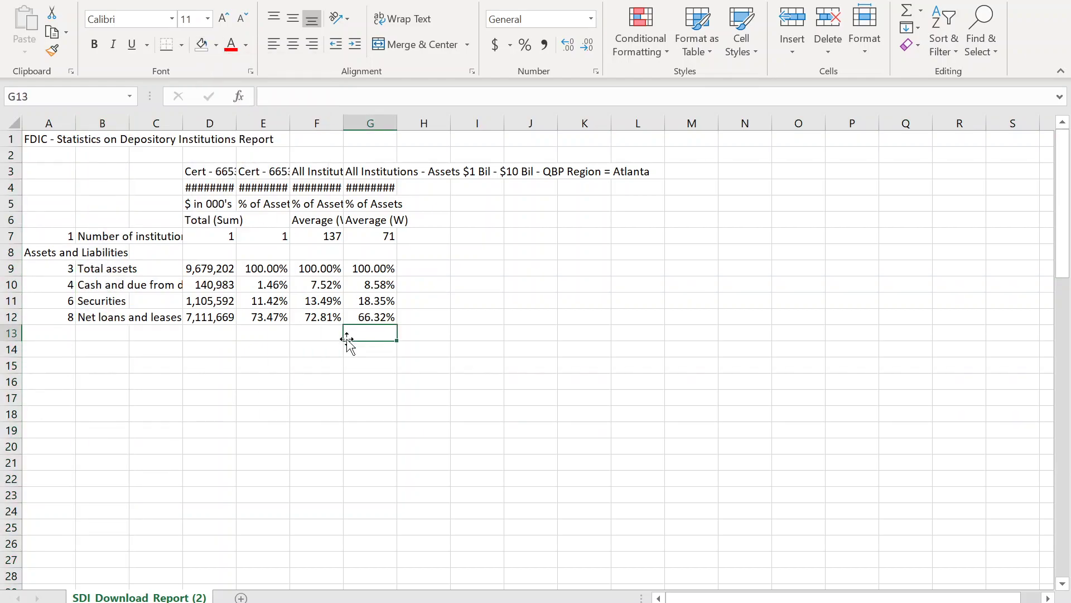
Add filters to the table A8:G12 and sort it by column A from largest to smallest
left_click(99, 268)
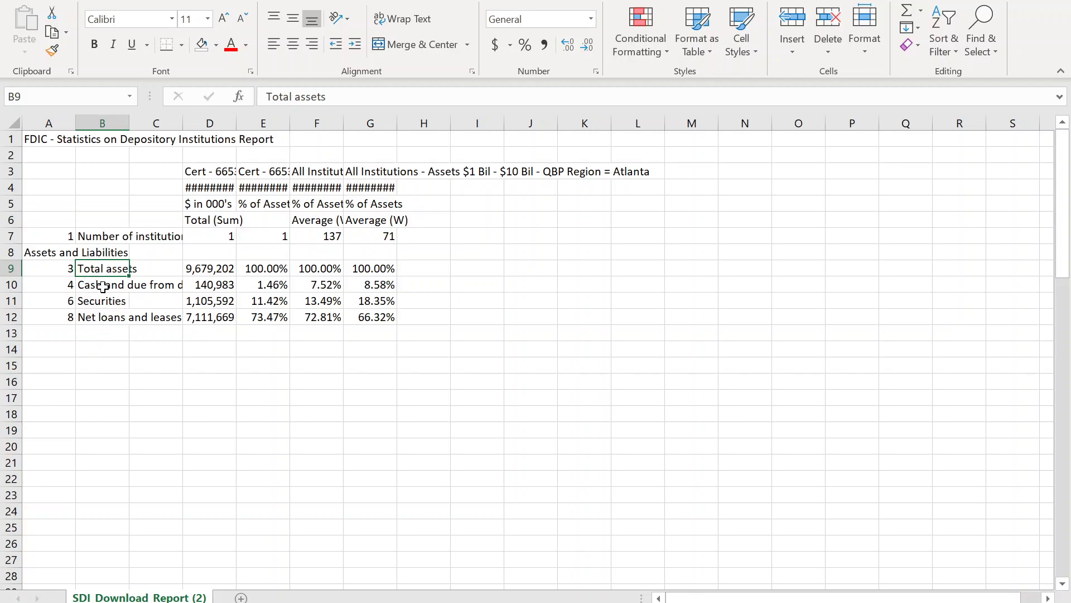
left_click_drag(43, 251, 390, 316)
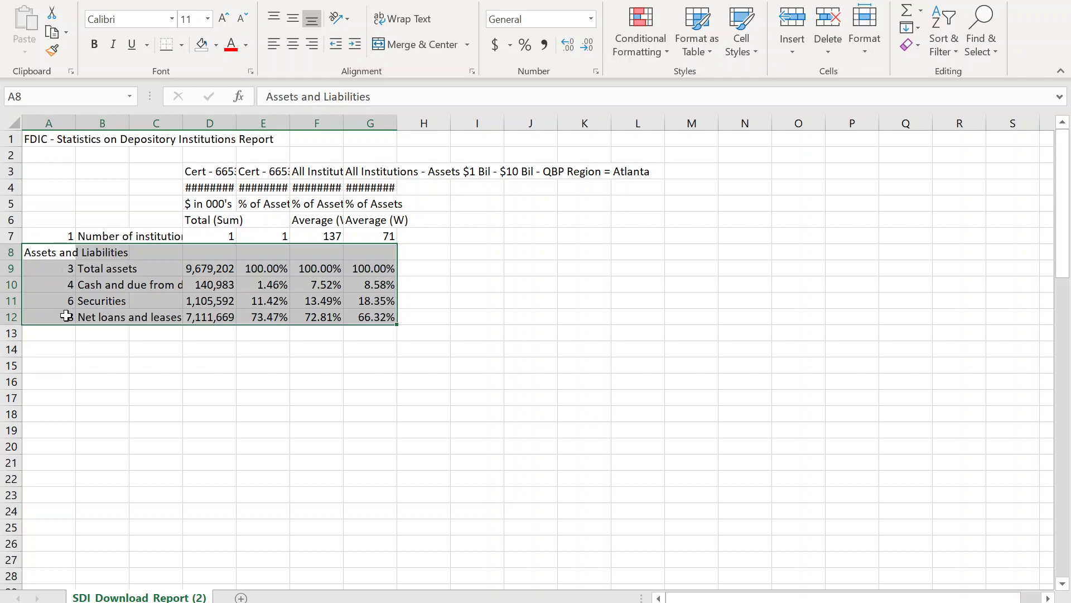
key("ctrl+shift+l")
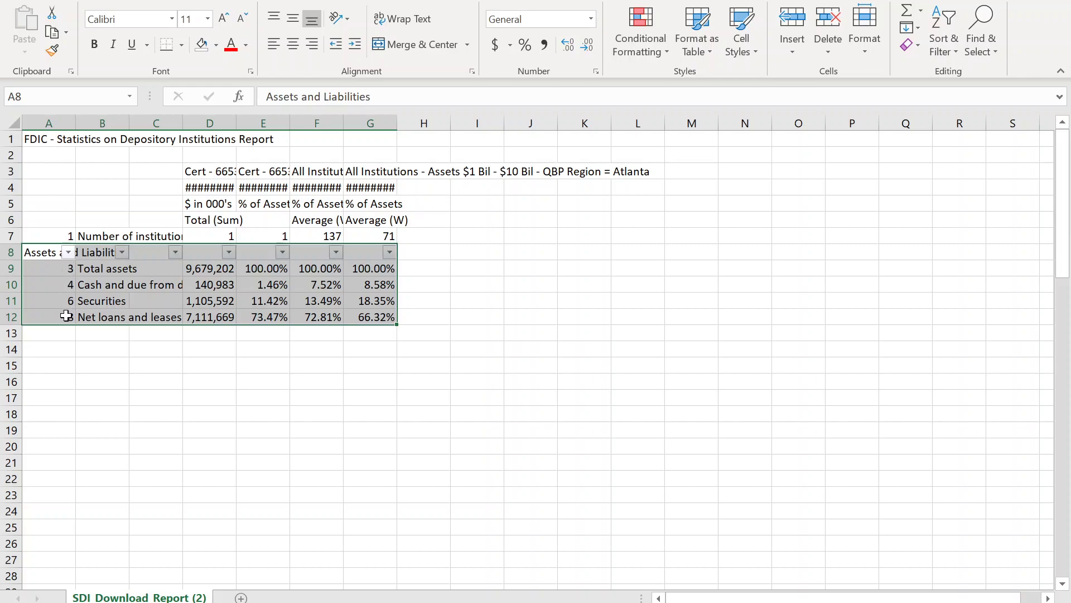
left_click(953, 49)
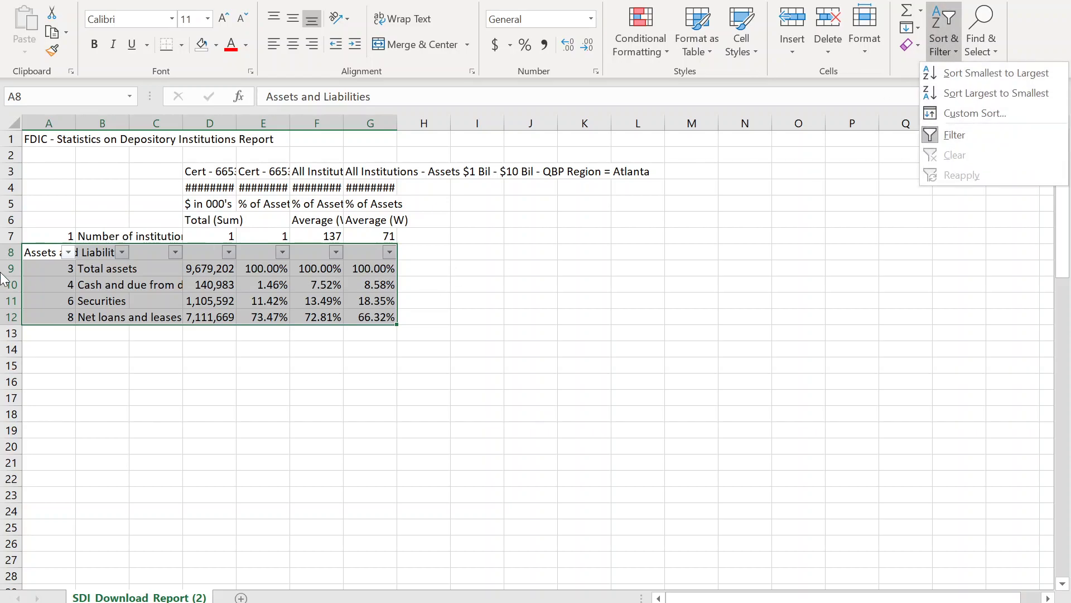
left_click(68, 251)
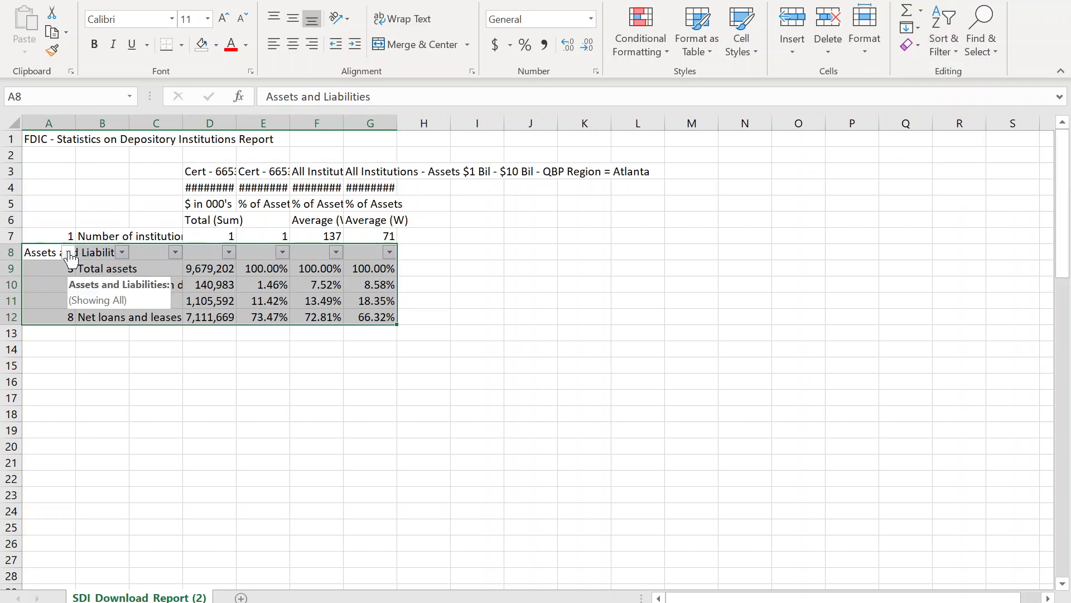
left_click(68, 253)
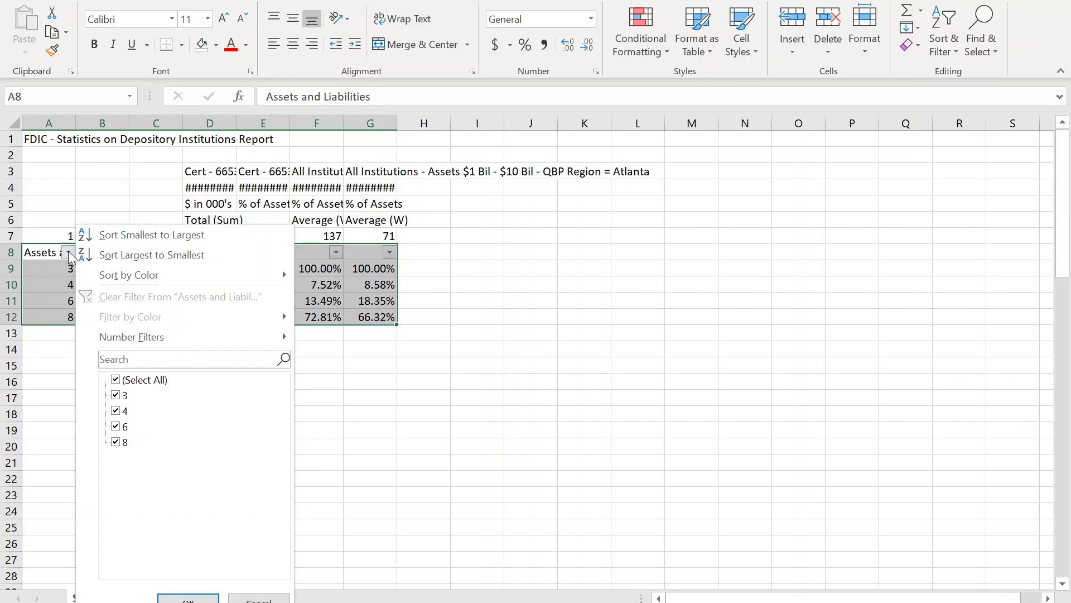
left_click(129, 247)
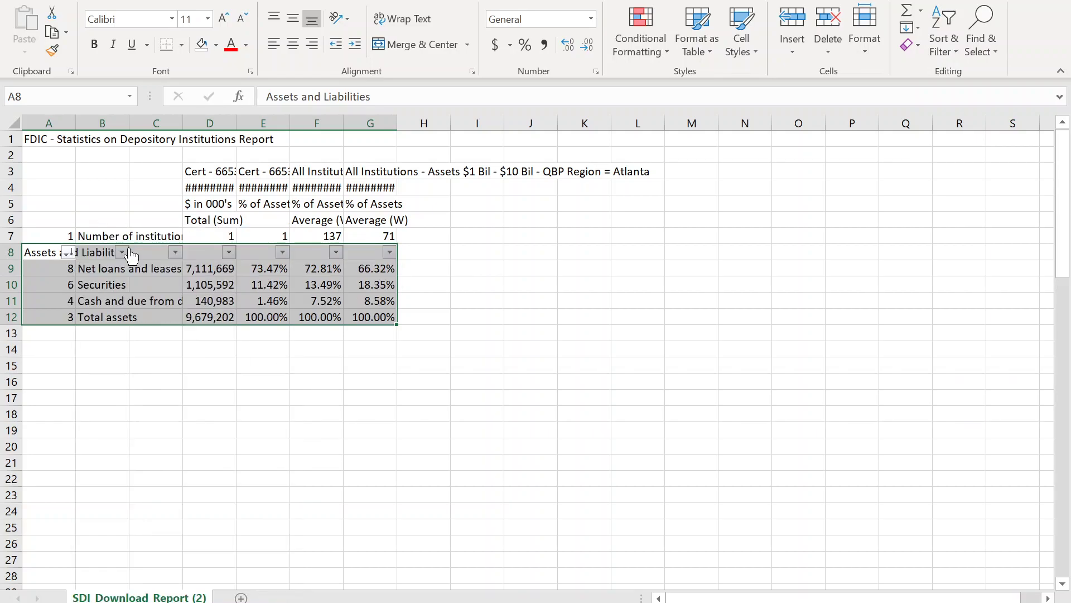
left_click(141, 299)
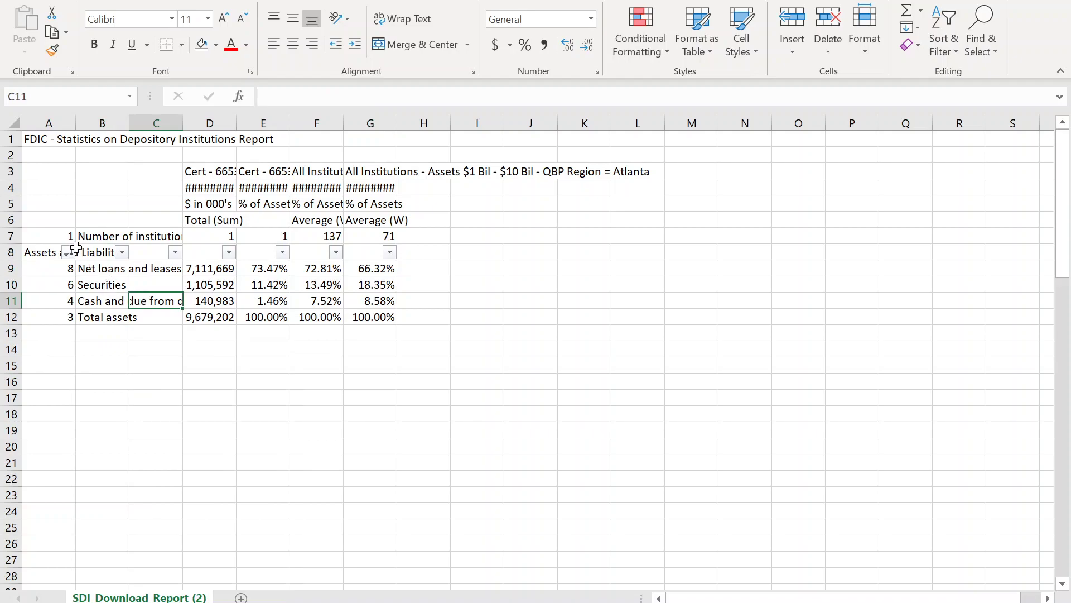
Review the bank's asset percentages in column E, then insert a row above Total assets labelled "Other Assets" in column B
left_click(274, 273)
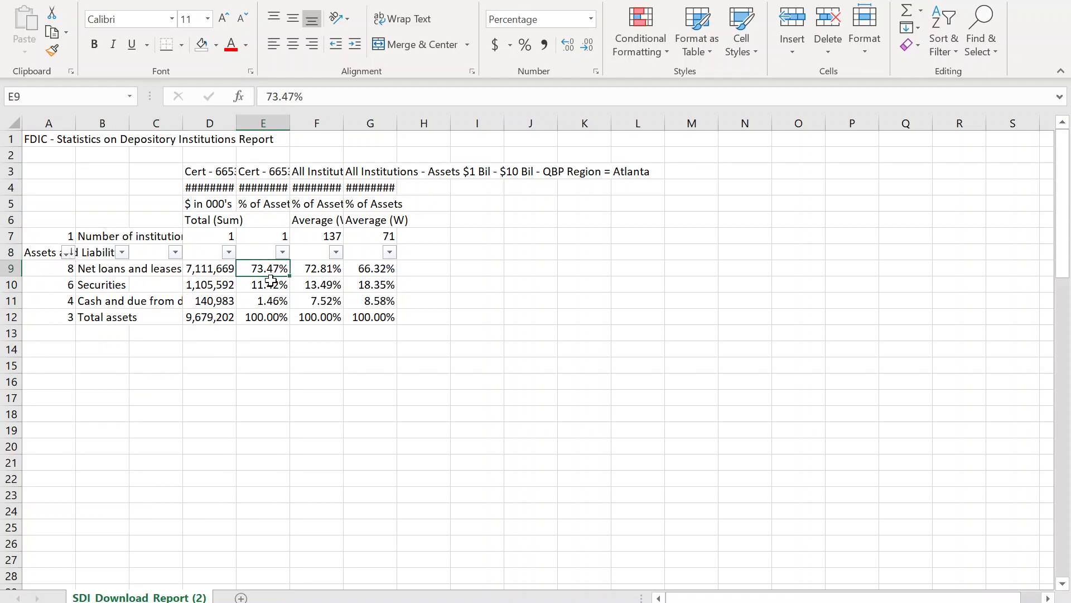
left_click(268, 317)
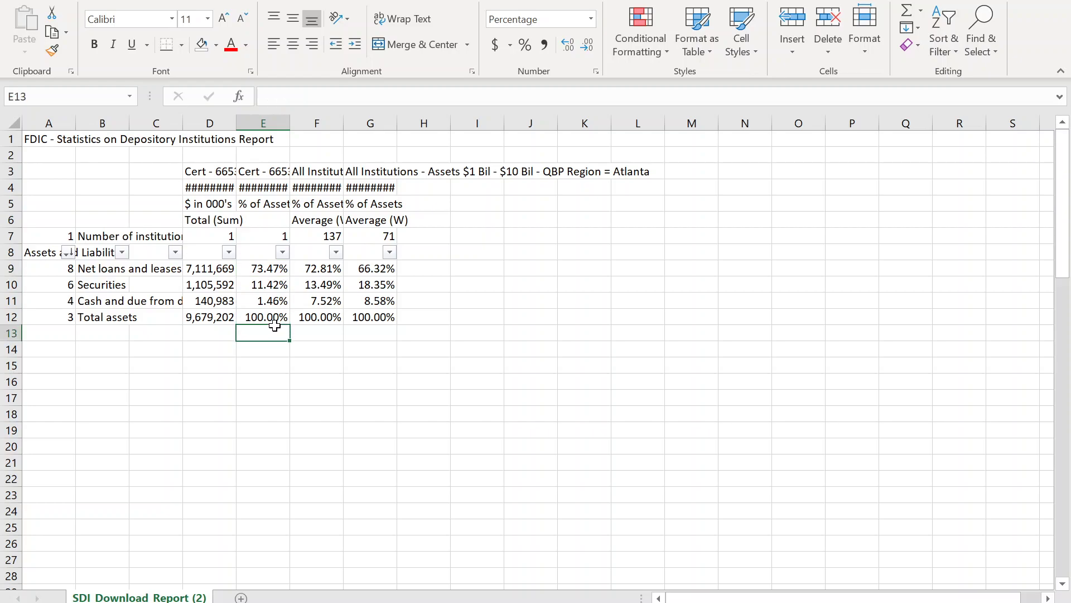
left_click_drag(261, 302, 264, 271)
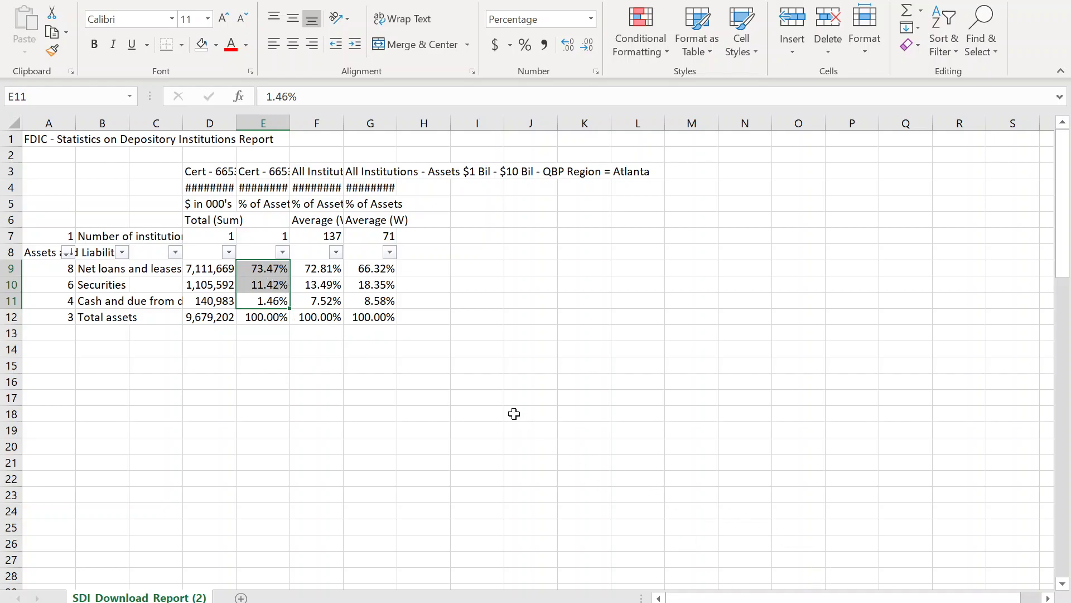
left_click(11, 317)
right_click(12, 317)
left_click(50, 435)
left_click(102, 317)
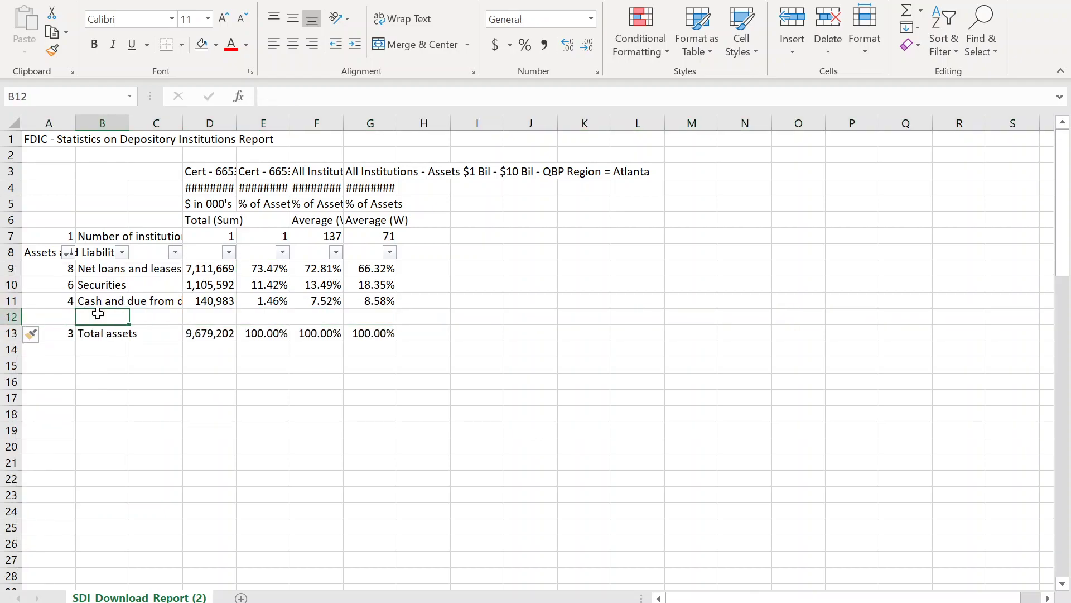
type("Other Assets")
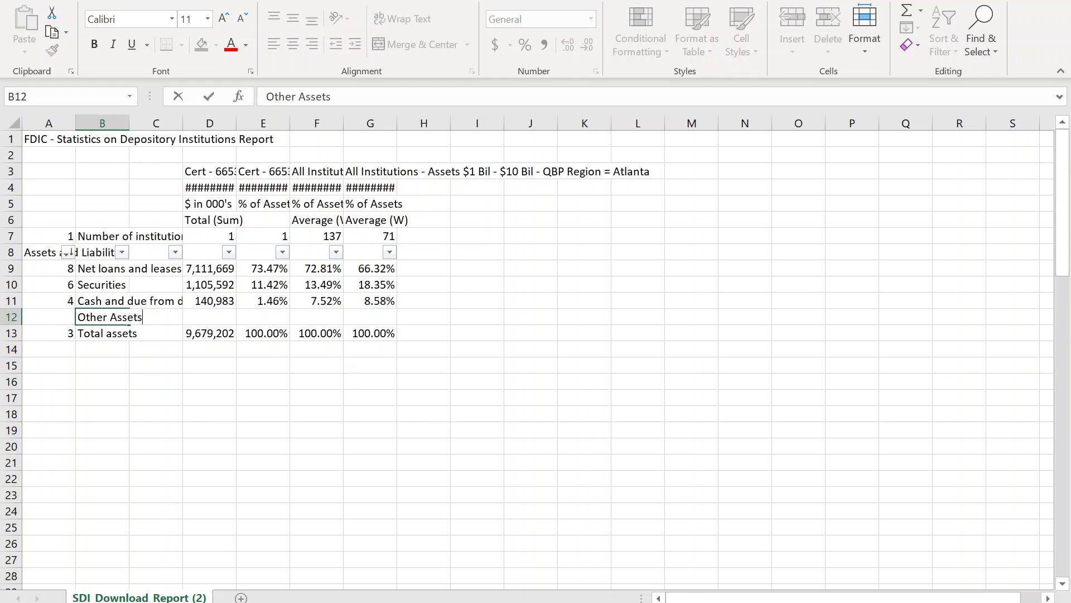
Calculate the bank's Other Assets in D12 with the formula =D13-SUM(D9:D11)
key("Tab")
key("Tab")
type("=")
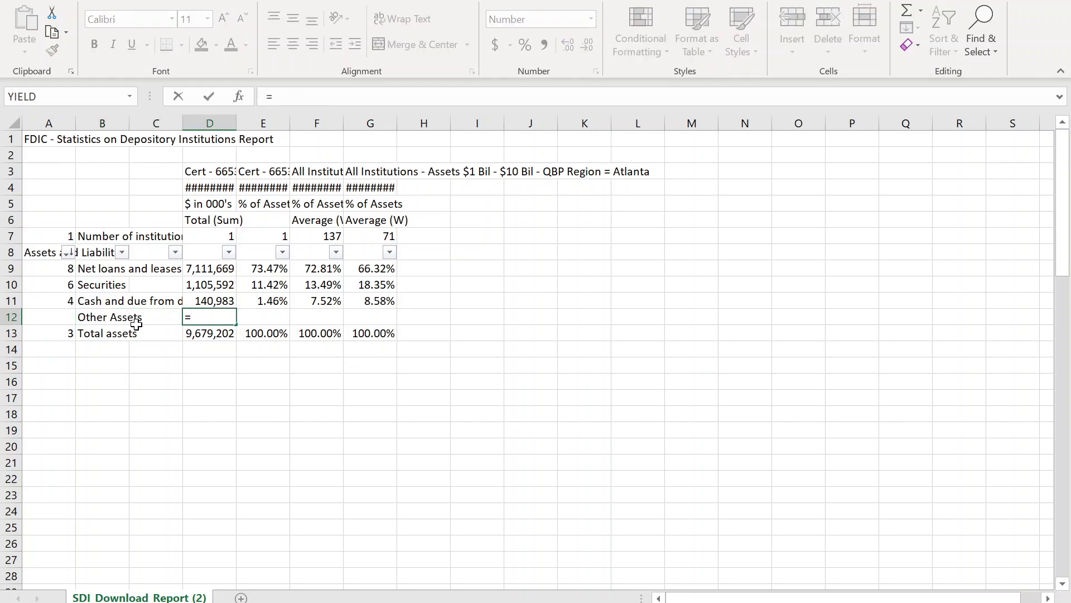
left_click(229, 337)
type("-sum")
key("Tab")
left_click_drag(214, 299, 216, 268)
type(")")
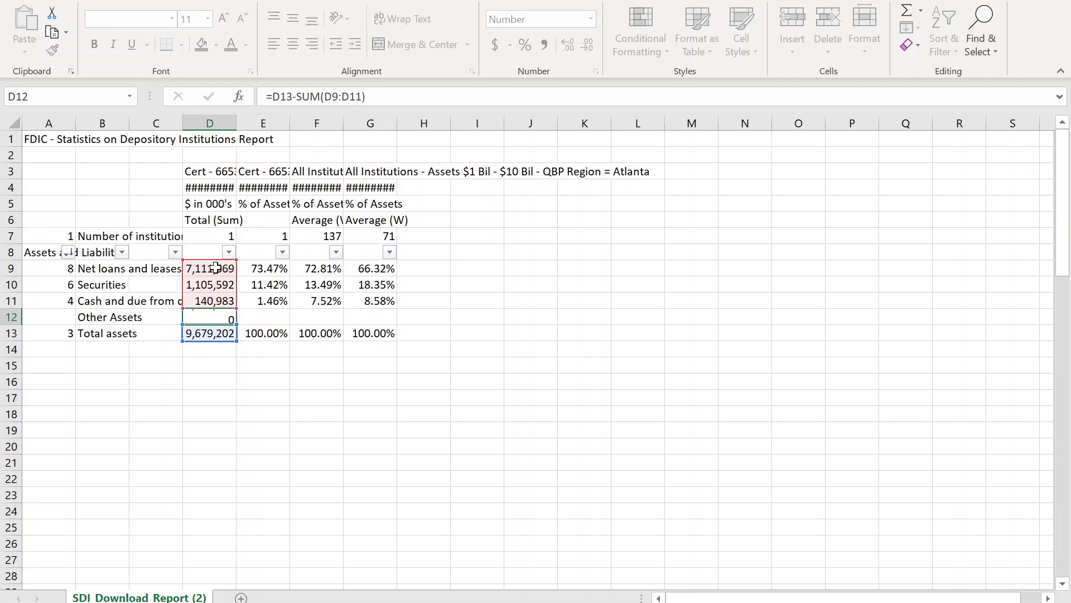
key("Return")
left_click(218, 317)
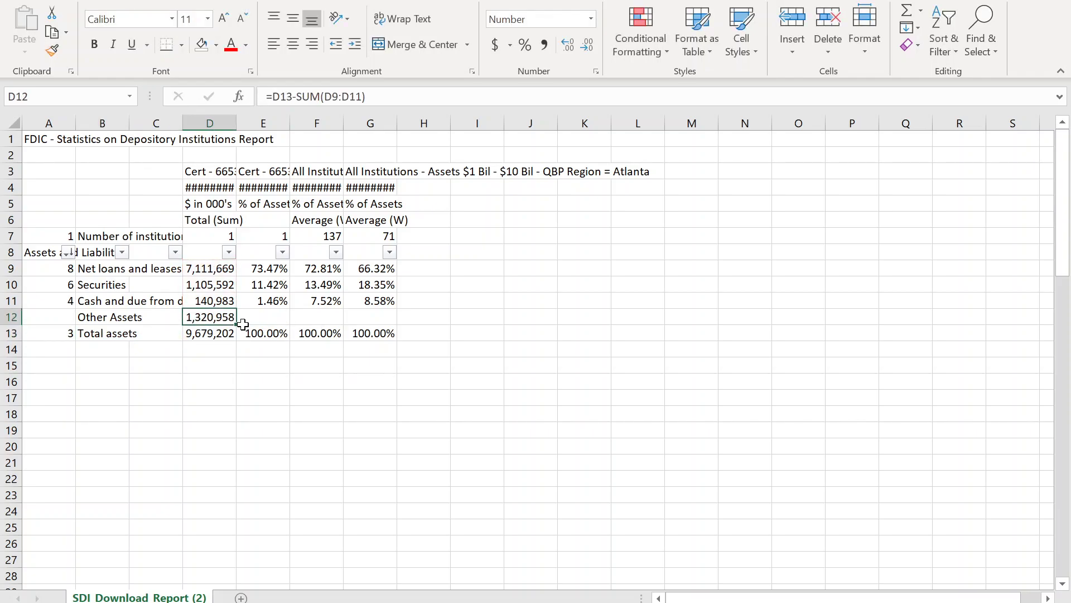
Fill the Other Assets formula across to column G and format E12:G12 as percentages with two decimal places
left_click_drag(238, 326, 396, 325)
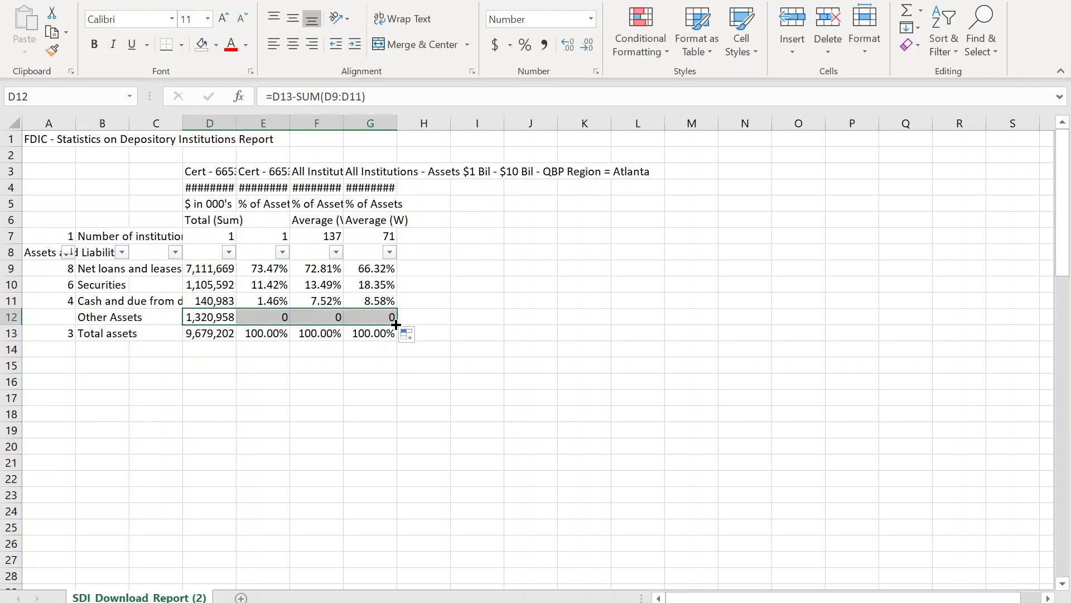
left_click_drag(272, 319, 365, 316)
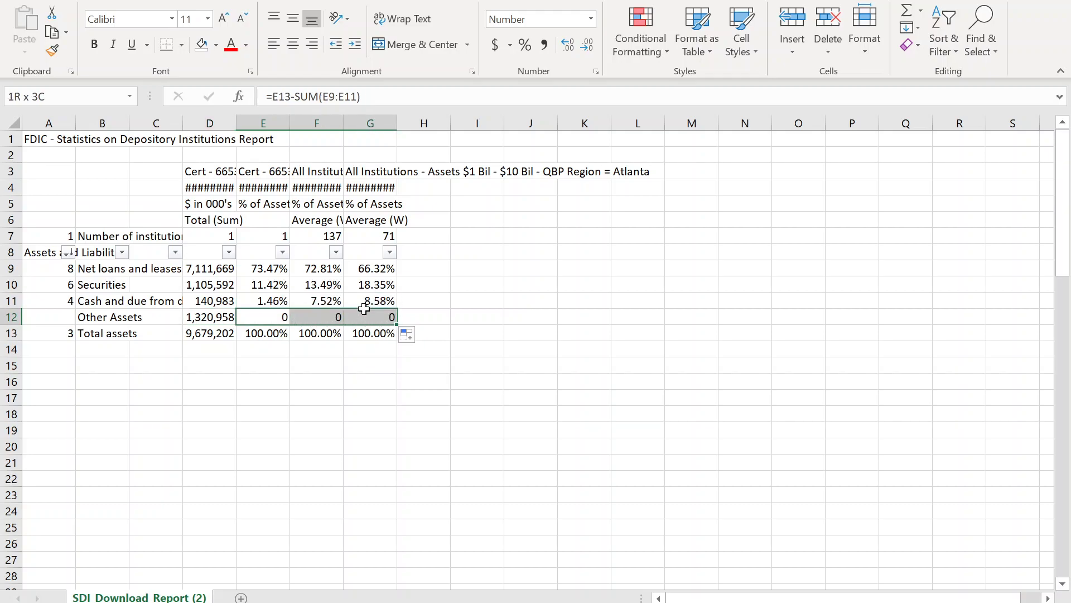
left_click(525, 46)
left_click(563, 45)
left_click(564, 44)
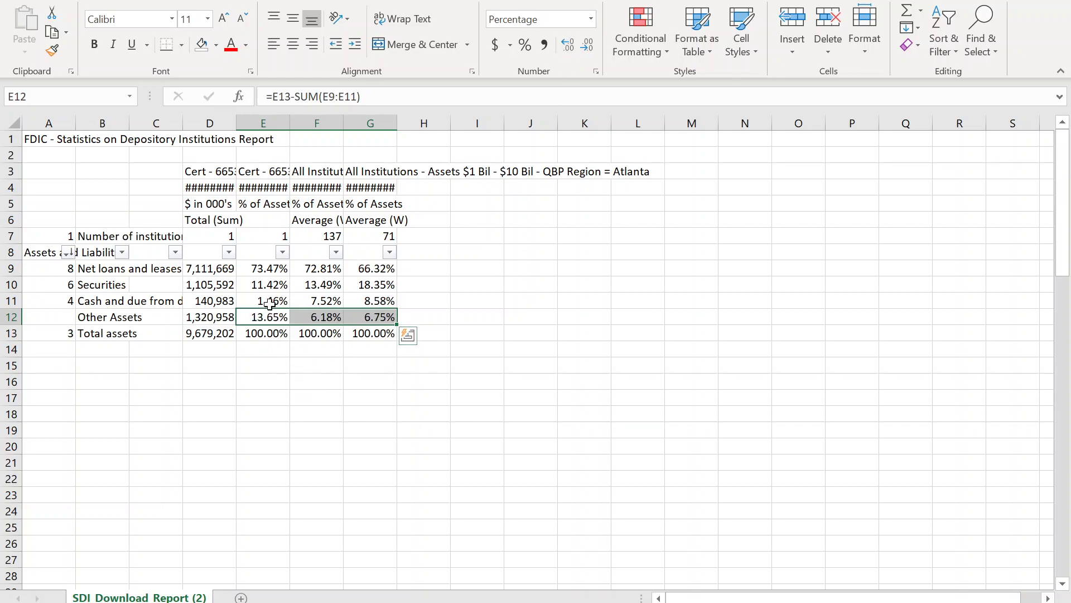
left_click_drag(266, 313, 261, 270)
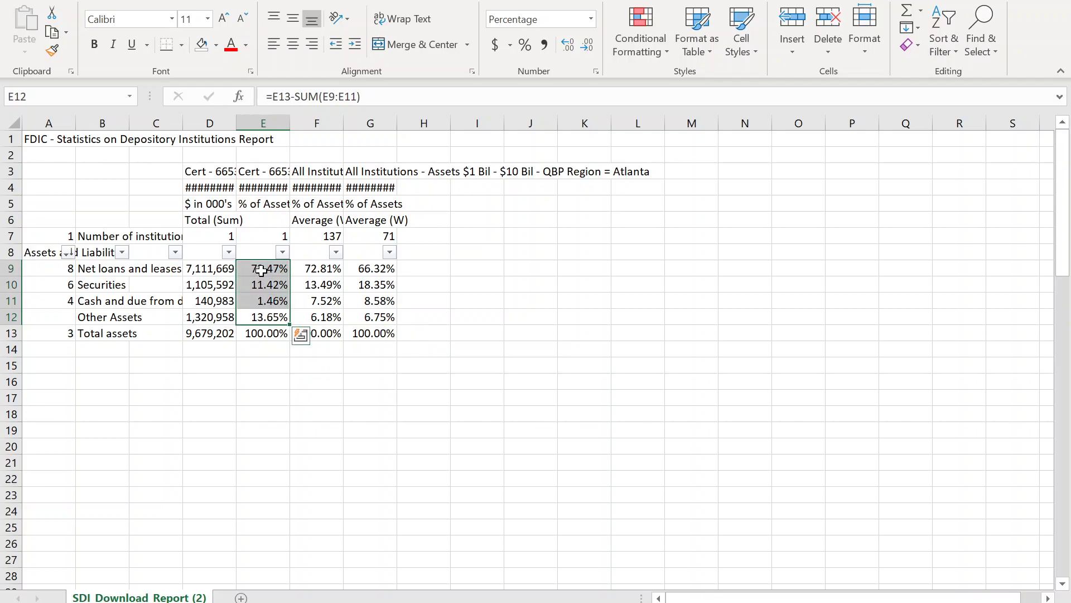
left_click(418, 415)
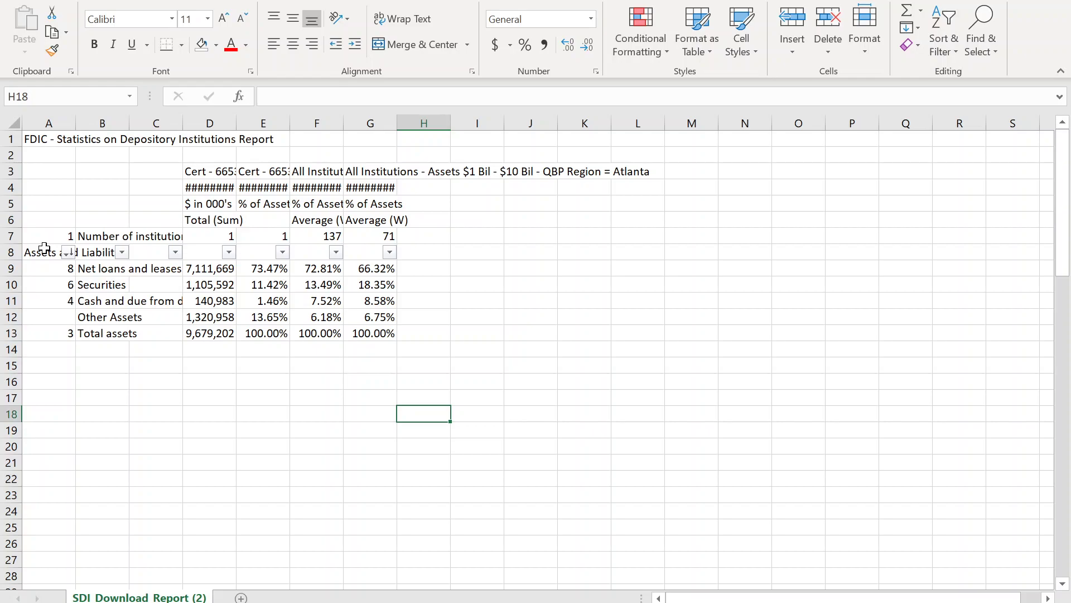
Remove the filters from the asset table A8:G13
left_click_drag(52, 258, 390, 335)
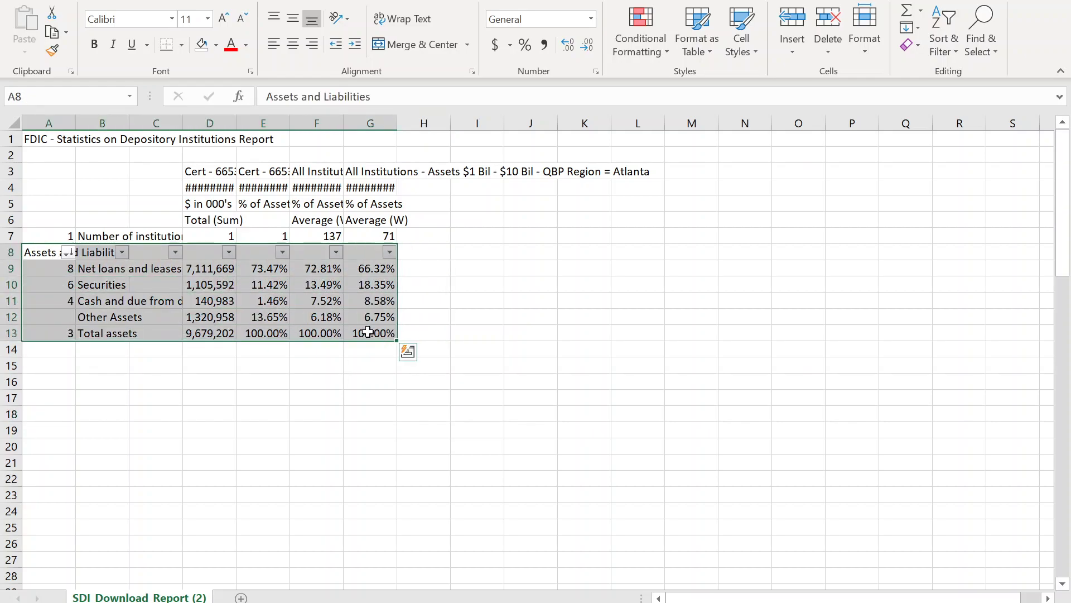
left_click(945, 52)
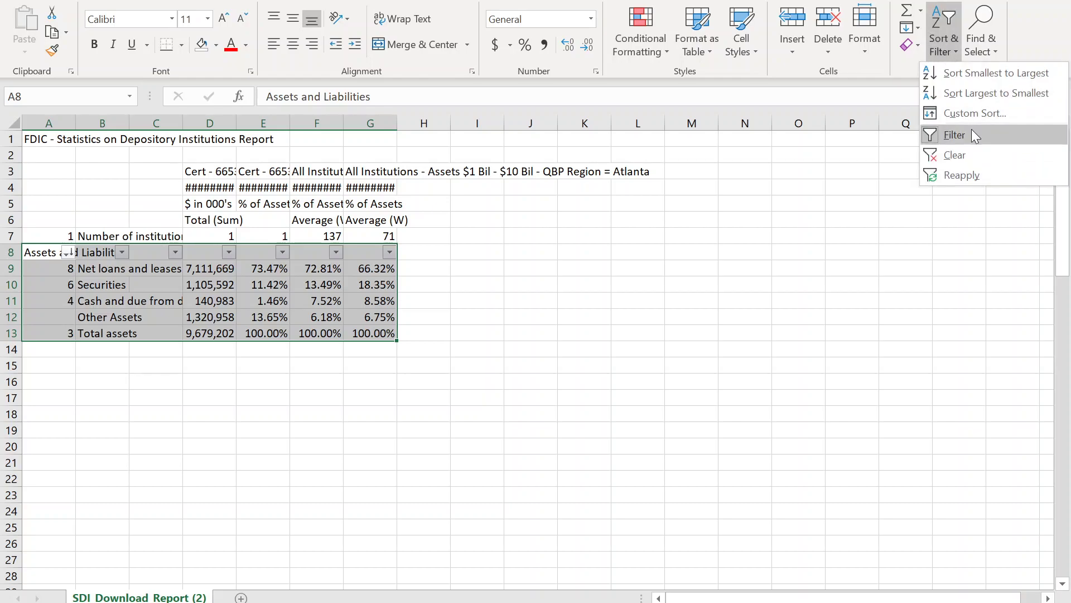
left_click(971, 130)
left_click(600, 289)
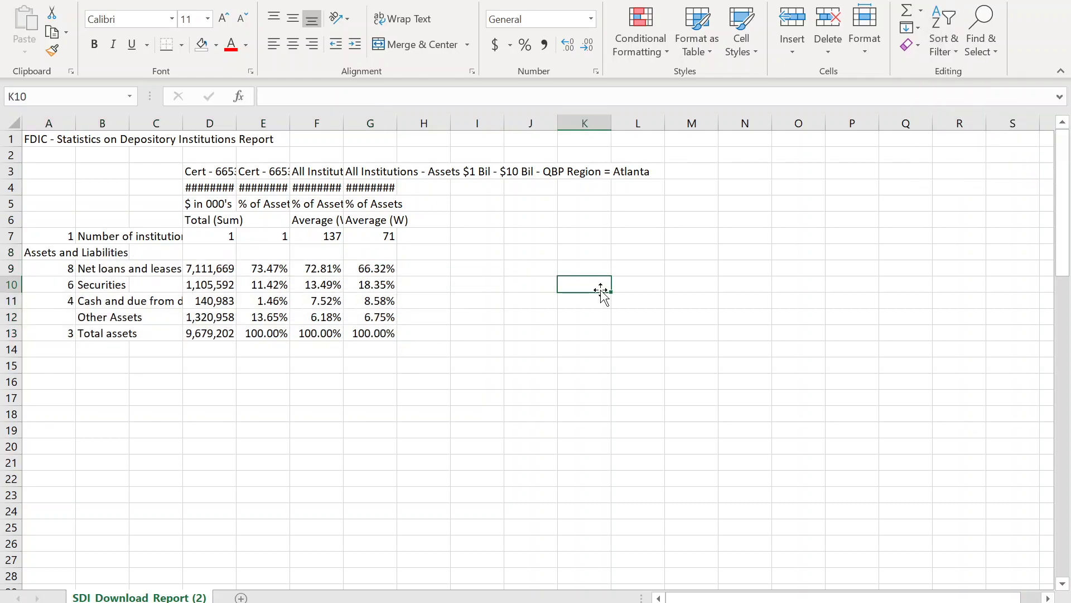
Clear the "Assets and Liabilities" heading from cell A8
left_click(42, 267)
key("Up")
key("Delete")
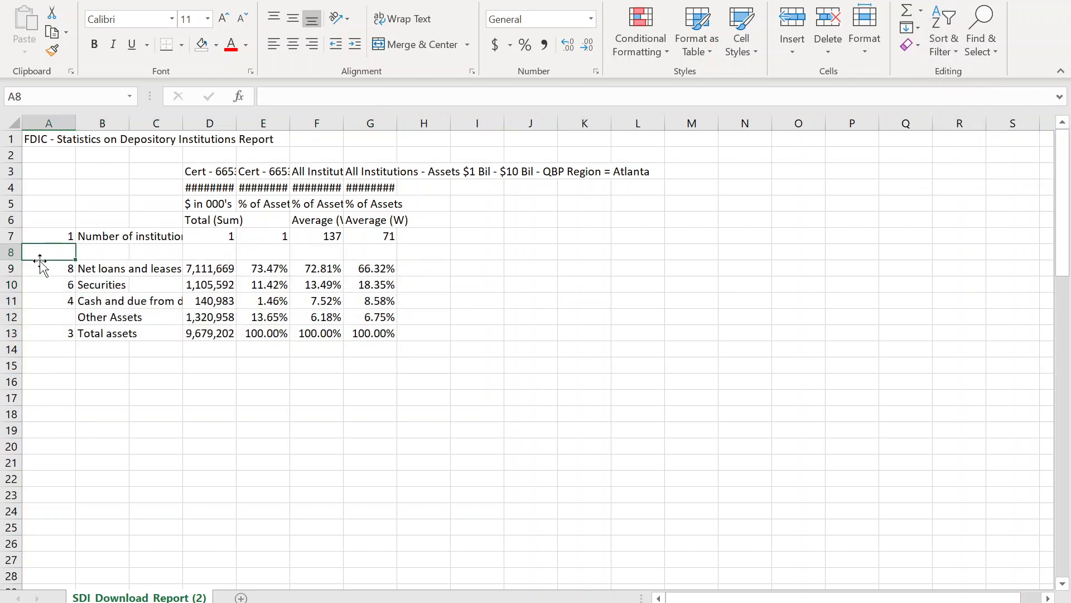
right_click(6, 252)
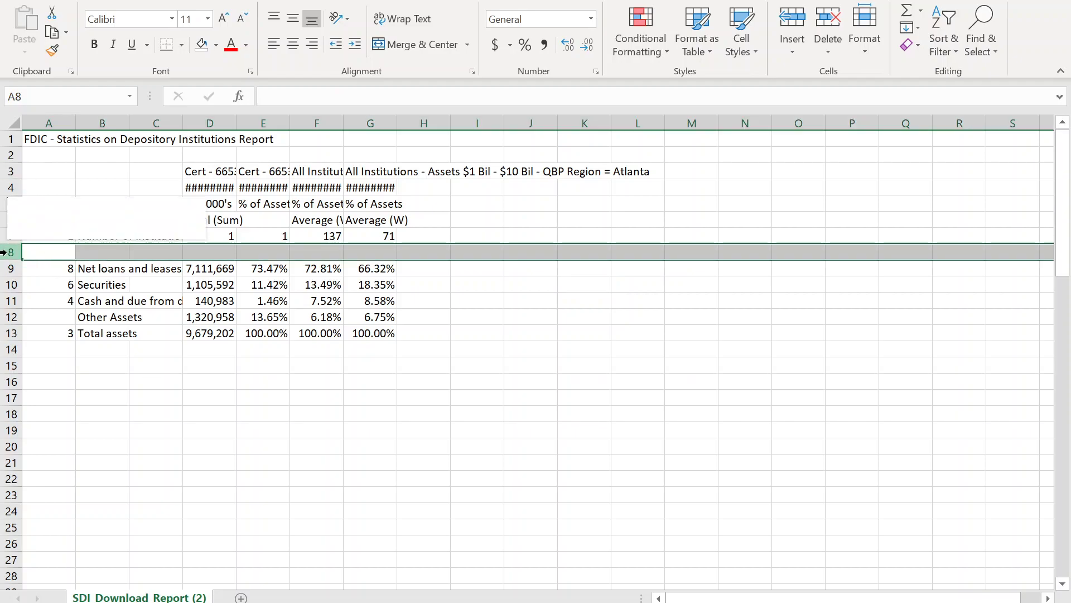
Review the peer groups' institution counts in F7:G7 and check the region definitions in the FDIC Quarterly PDF in the browser
left_click(337, 234)
left_click_drag(336, 233, 371, 237)
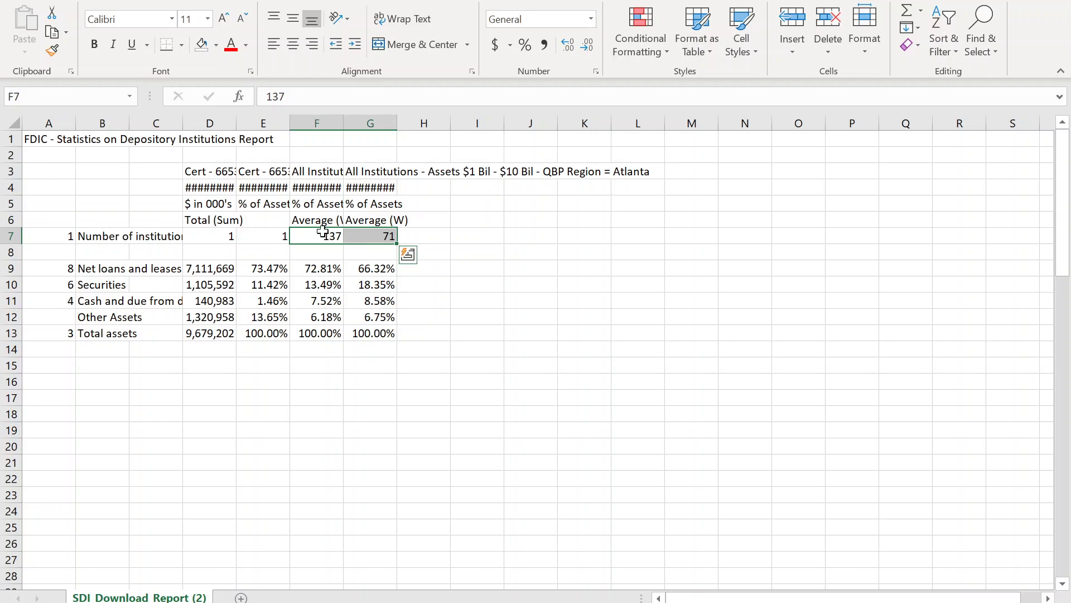
left_click(316, 251)
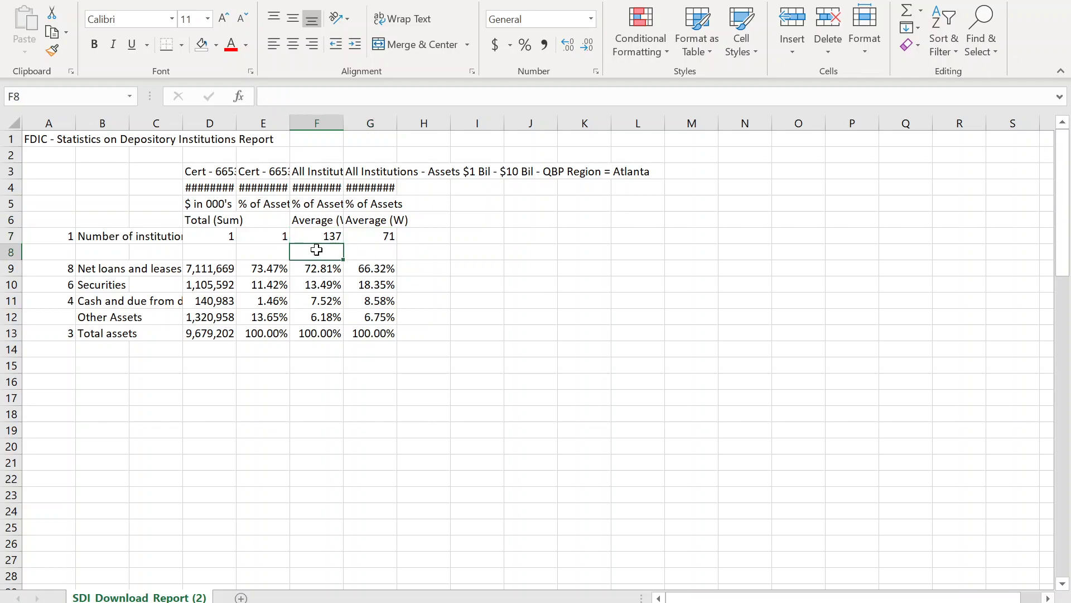
left_click(320, 230)
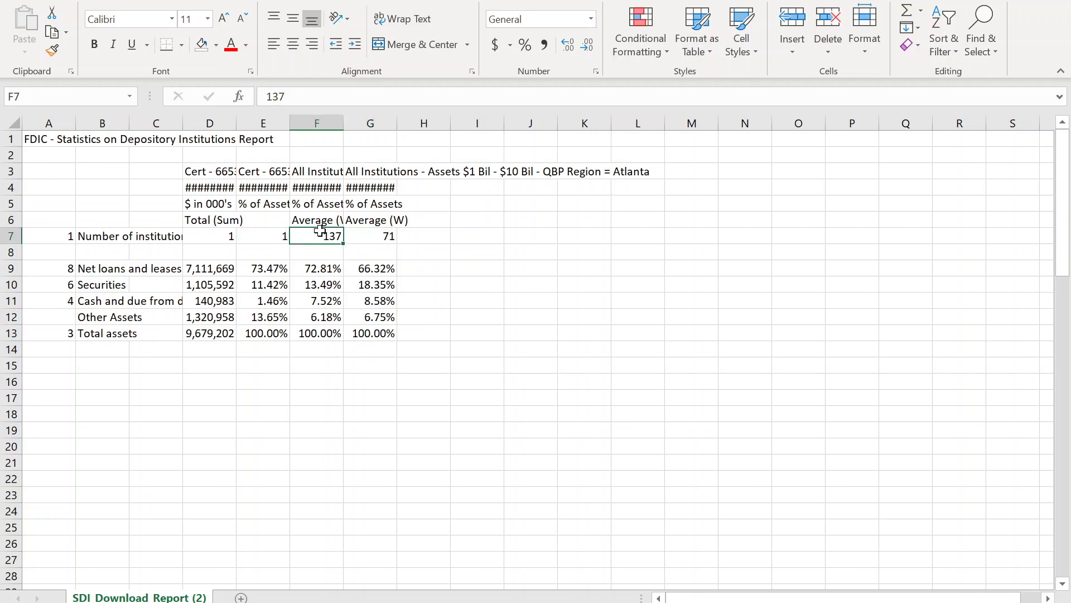
left_click(310, 167)
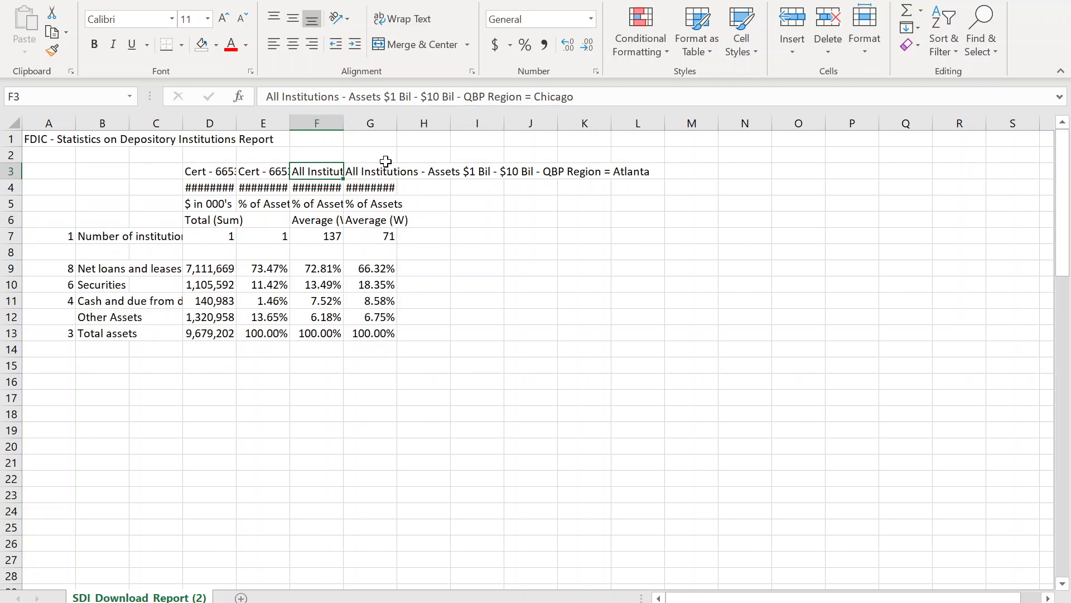
key("alt+Tab")
key("alt+Tab")
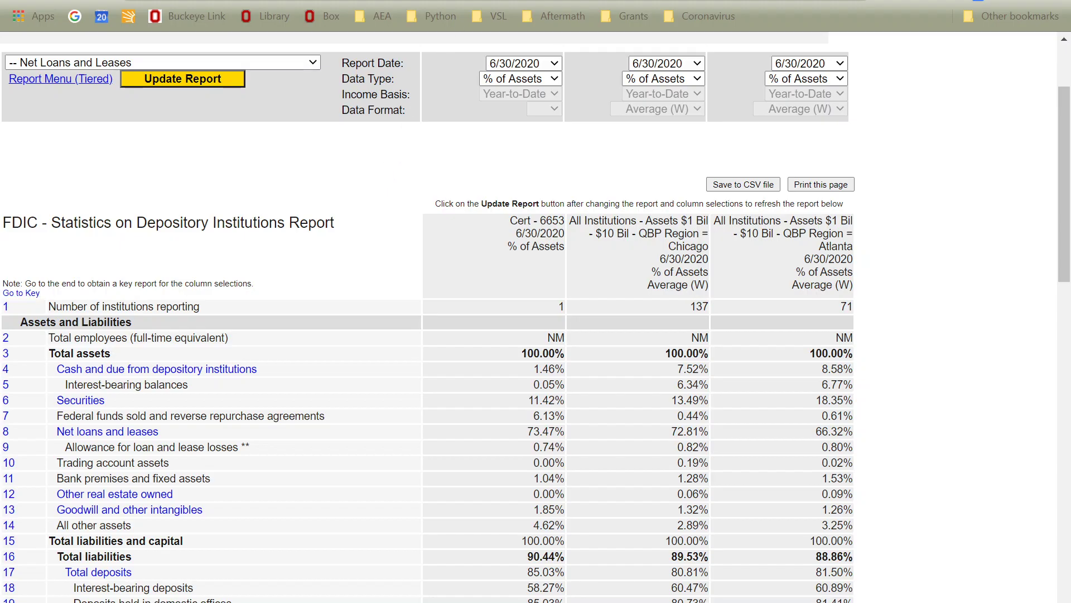
key("ctrl+Tab")
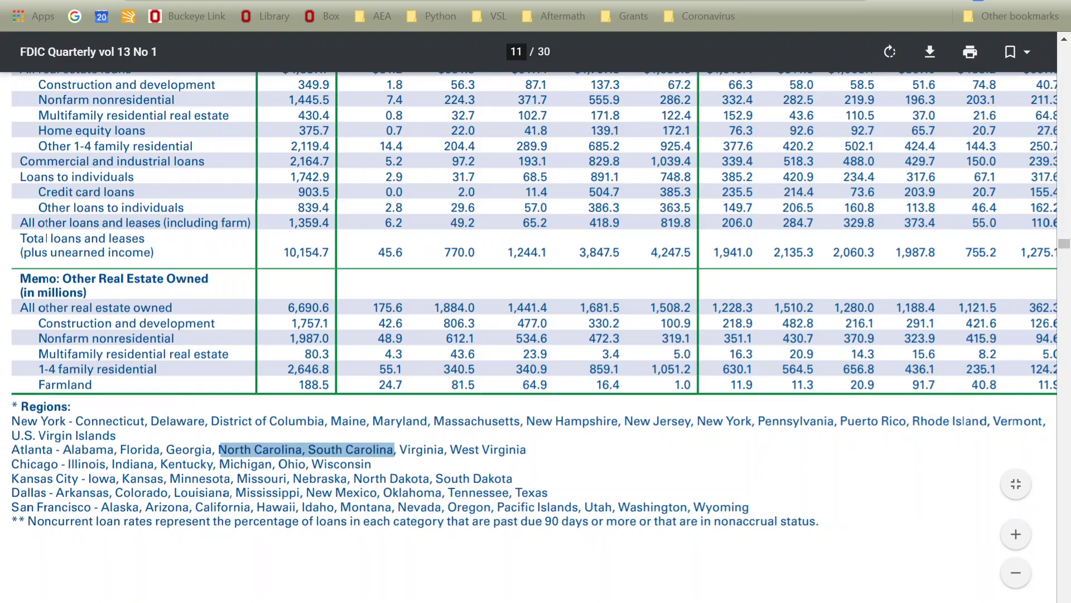
key("alt+Tab")
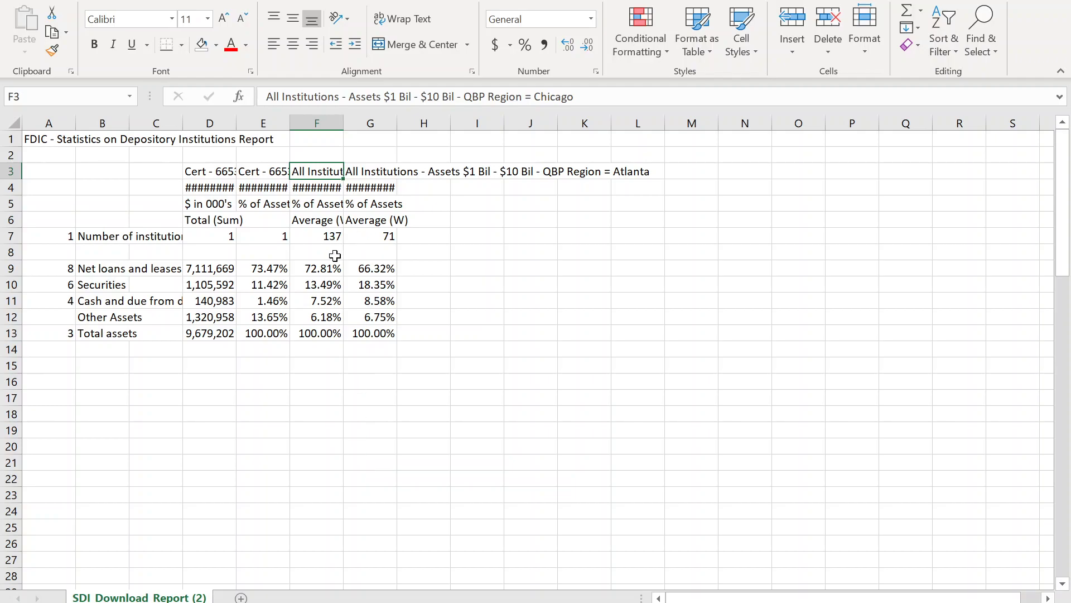
left_click(323, 223)
left_click_drag(330, 234, 356, 235)
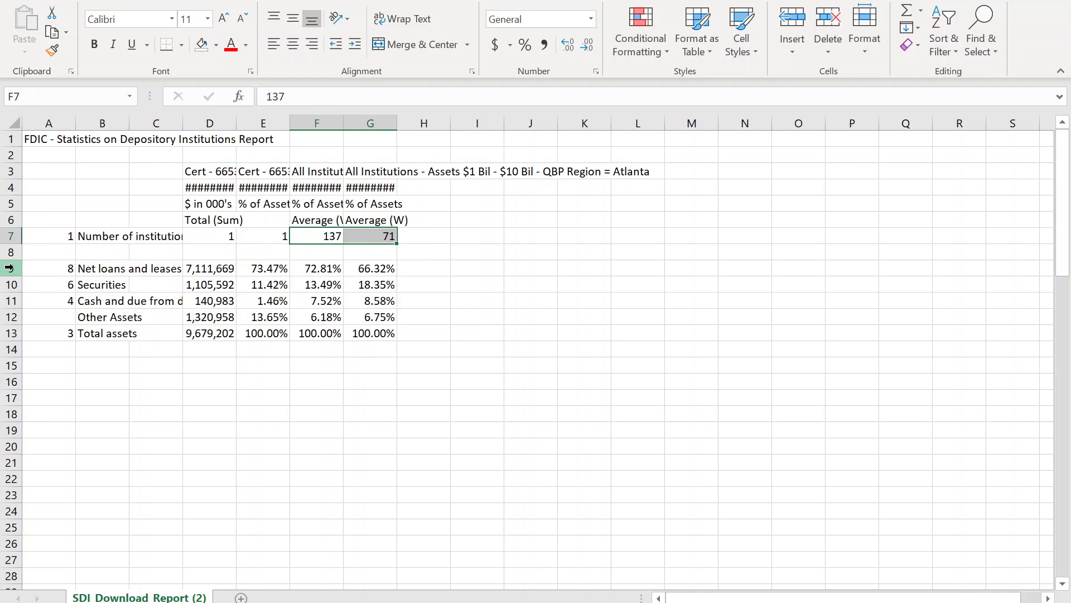
Clear the line numbers in A8:A14 and insert two blank rows above Net loans and leases
left_click_drag(45, 252, 39, 352)
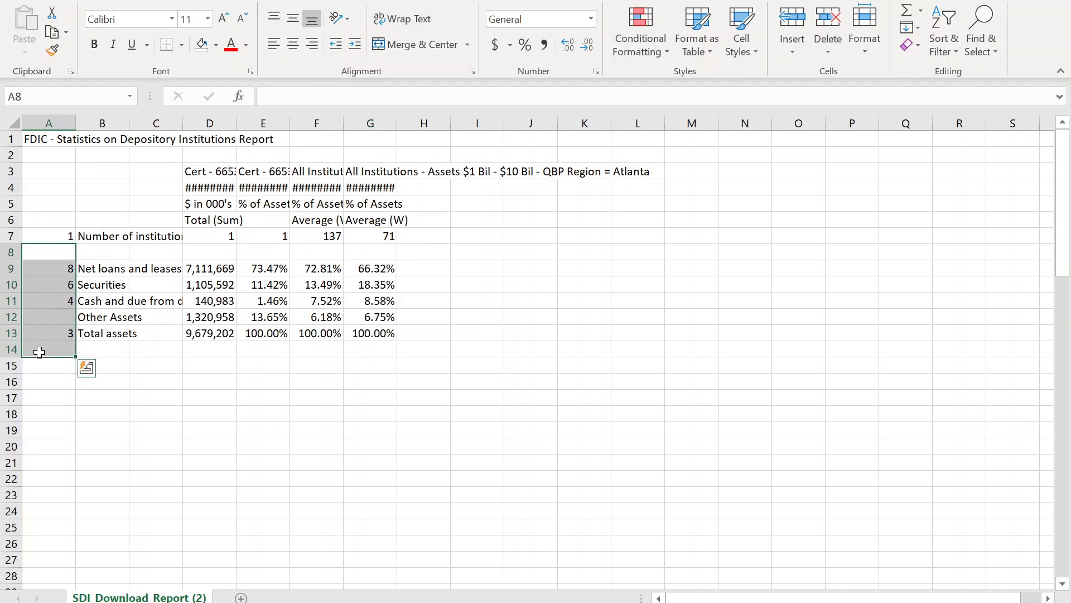
key("Delete")
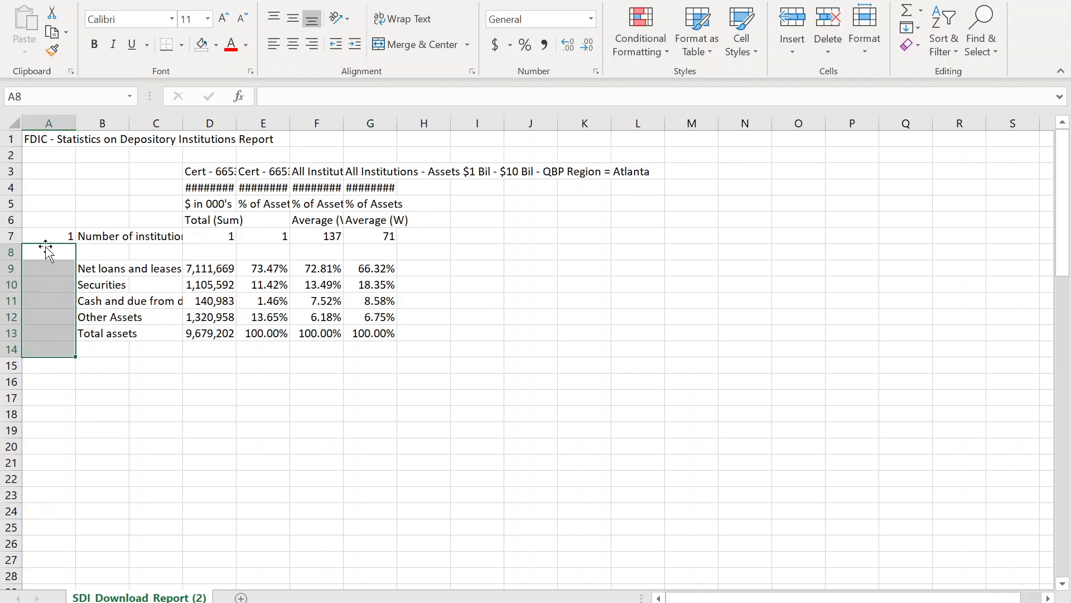
right_click(8, 268)
left_click(43, 382)
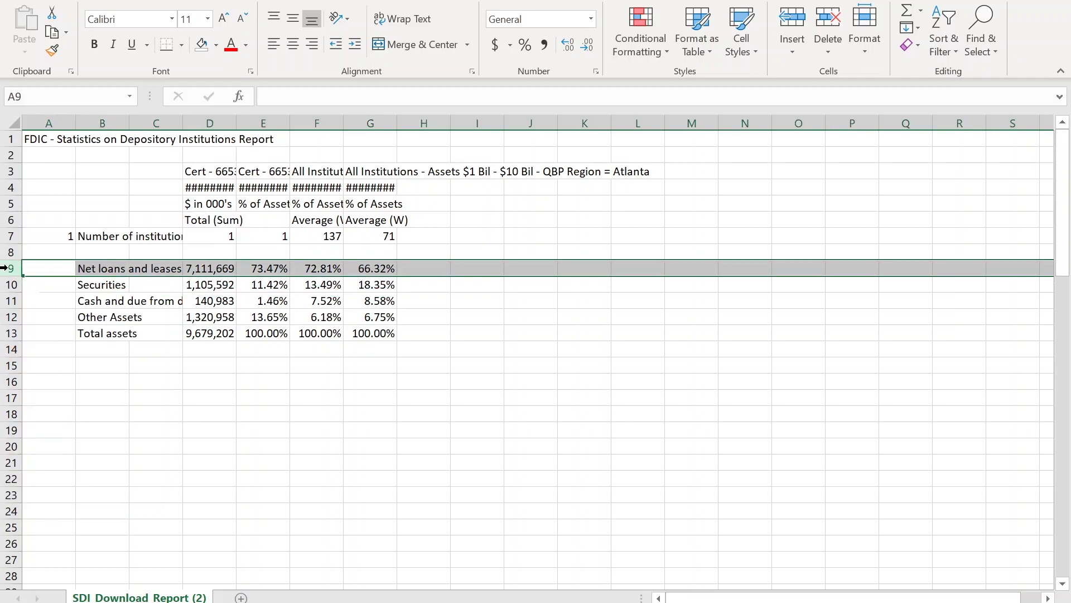
type("i")
right_click(6, 267)
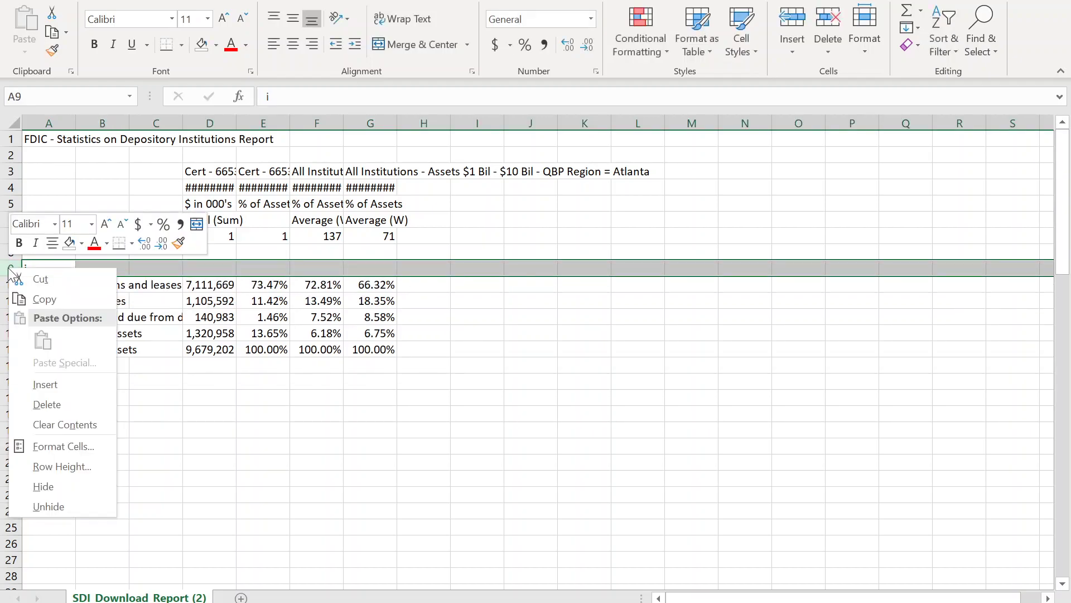
left_click(43, 382)
left_click(66, 283)
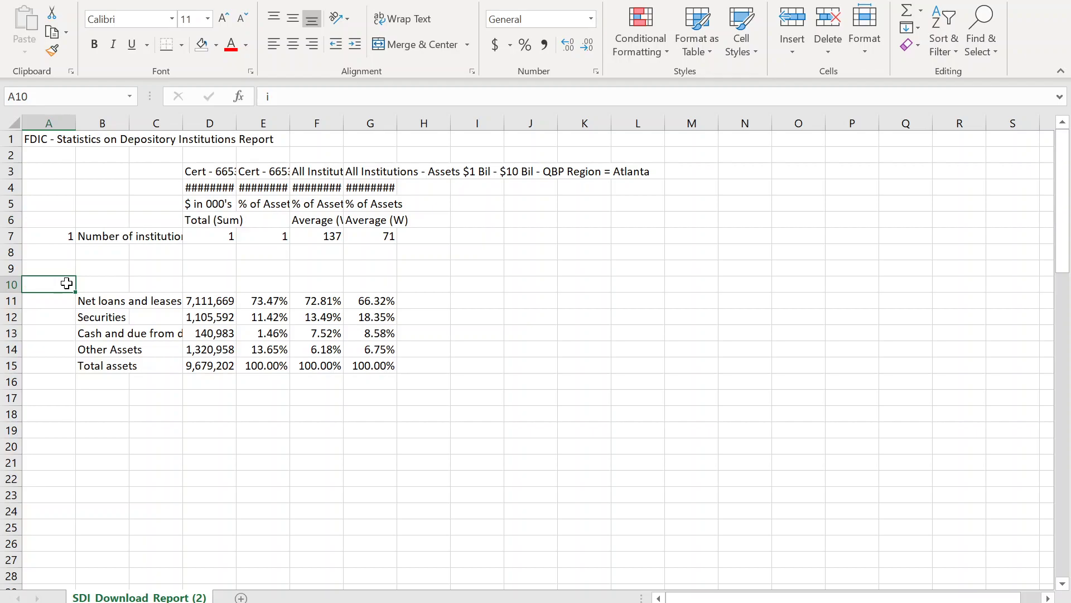
Delete the empty column C and widen column B to fit its row labels
left_click(156, 279)
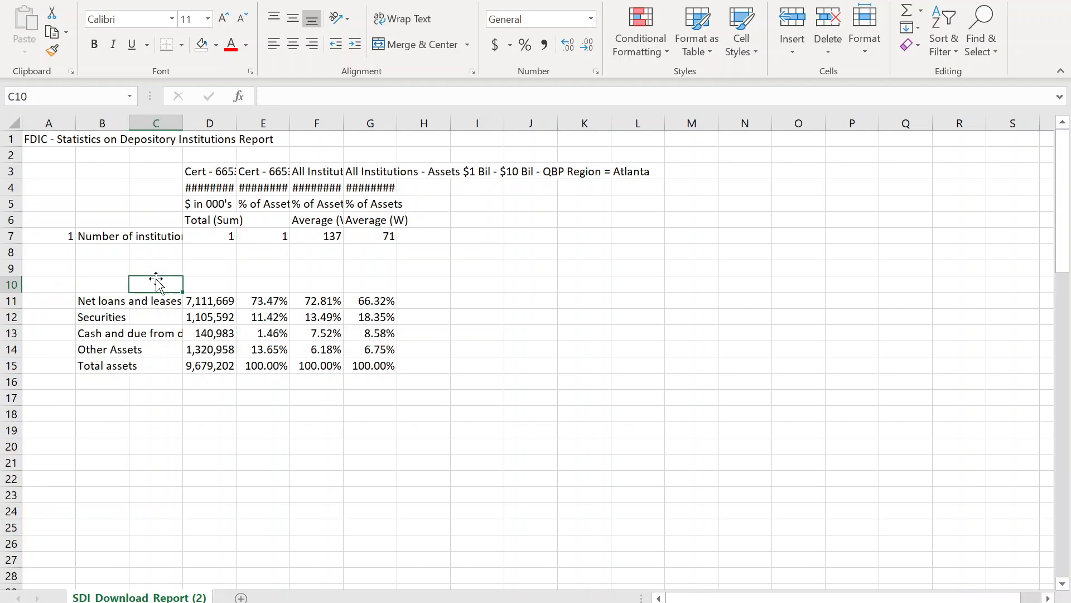
right_click(159, 123)
left_click(191, 256)
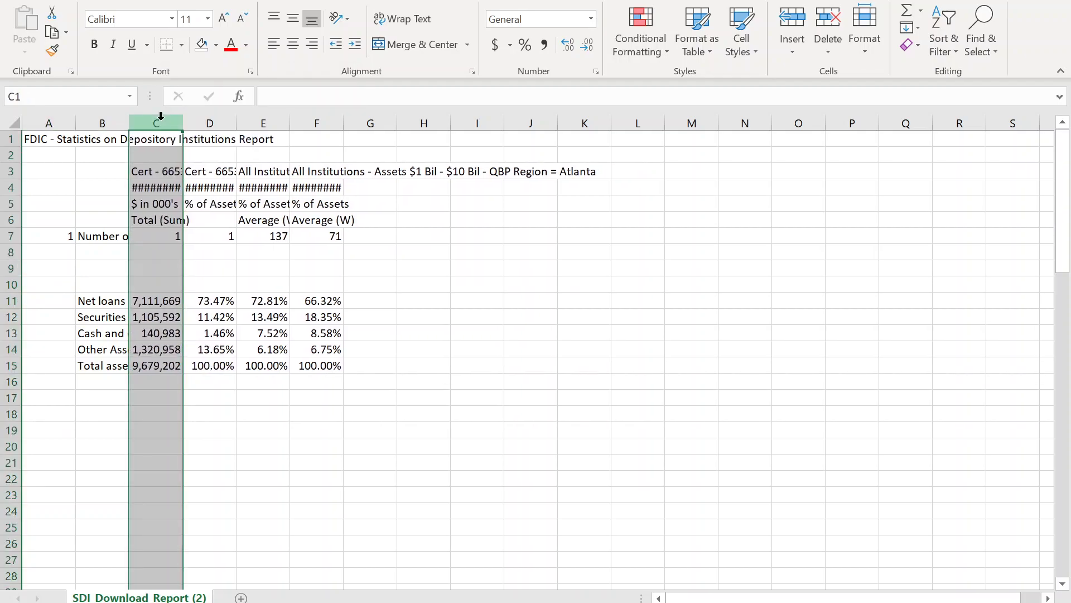
left_click_drag(129, 117, 196, 135)
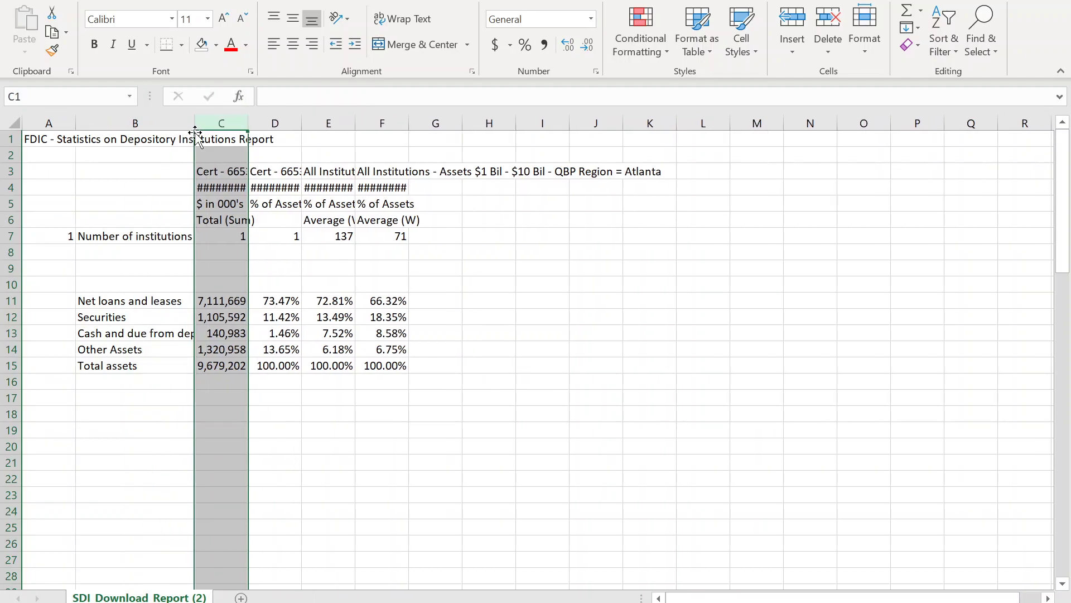
Rename the label in B11 as "Loans and Leases" and the label in B13 as "Cash"
left_click(126, 304)
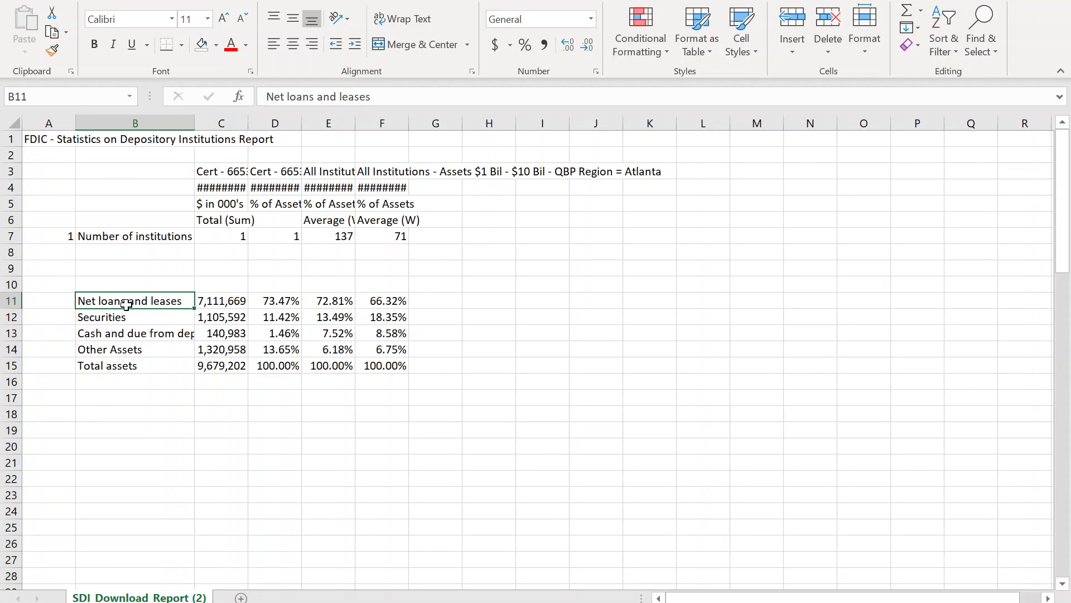
type("Loans and Leases")
key("Return")
key("Return")
type("Cash")
key("Return")
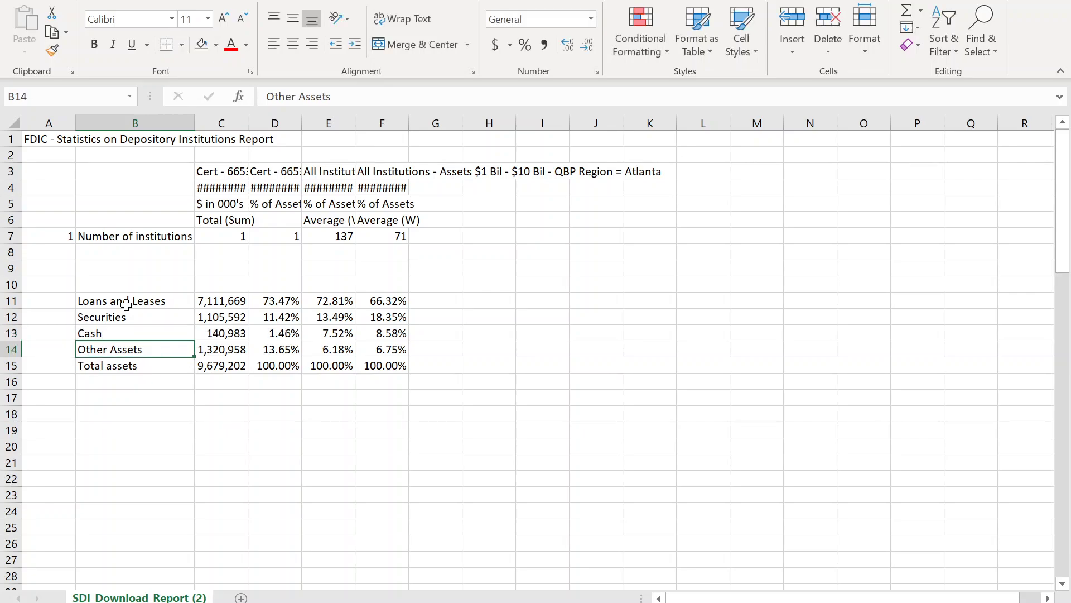
Enter the column heading "Assets ($000s)" in C10 above the dollar amounts
left_click(235, 286)
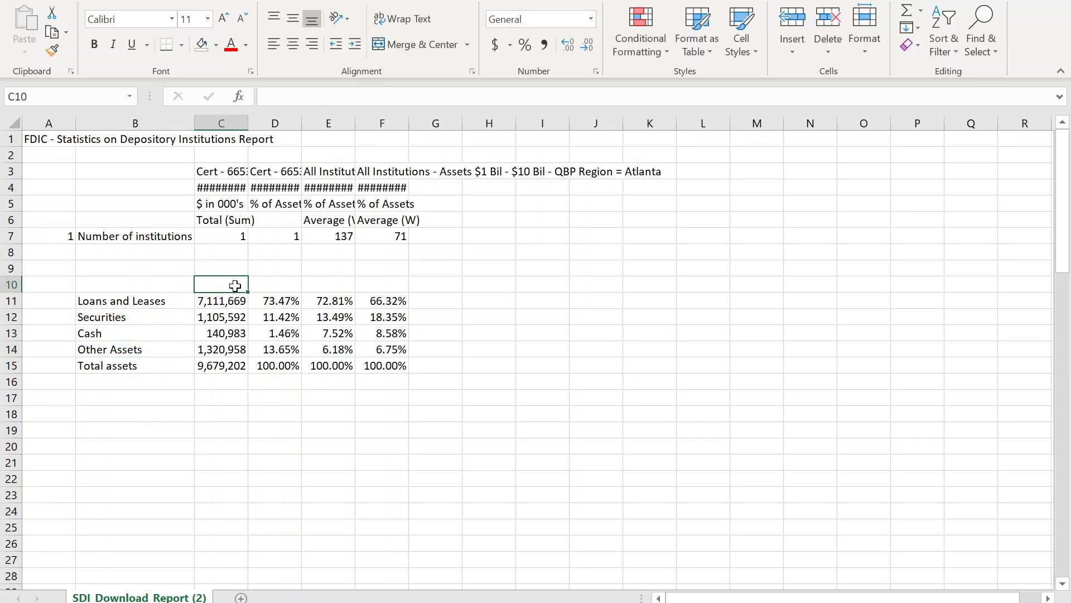
key("F2")
type("Assets (")
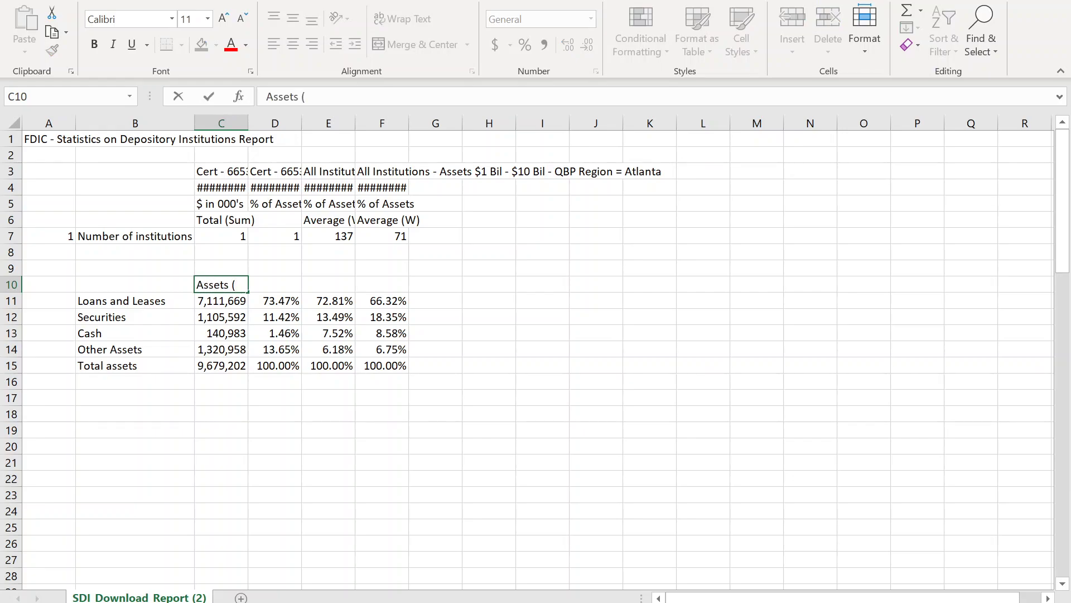
type("$000s")
key("Return")
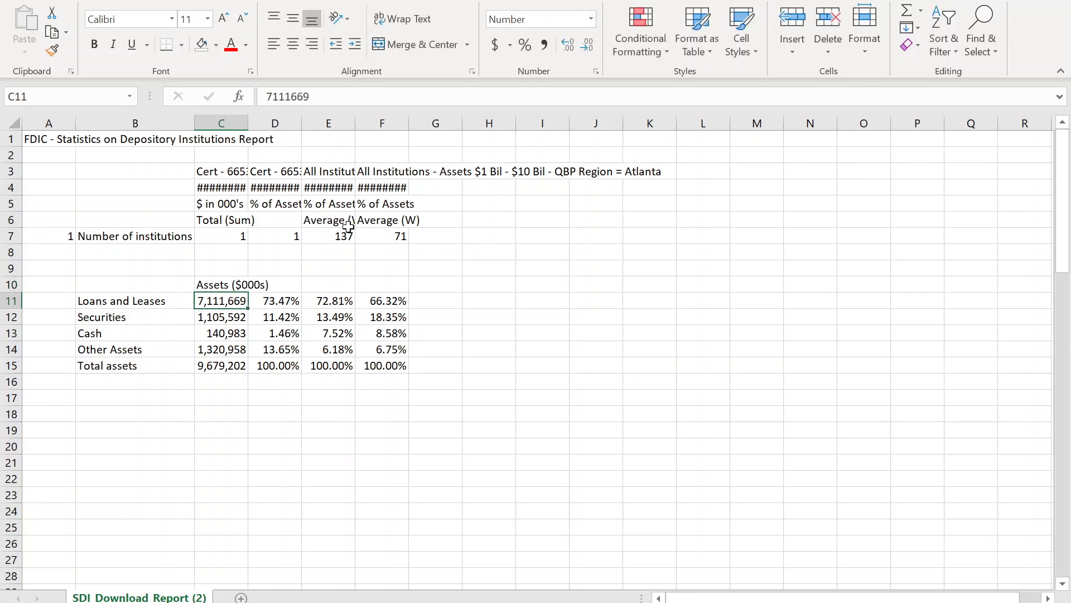
Put "($000s)" on a second line in the C10 heading and expand the formula bar to show both lines
left_click(229, 283)
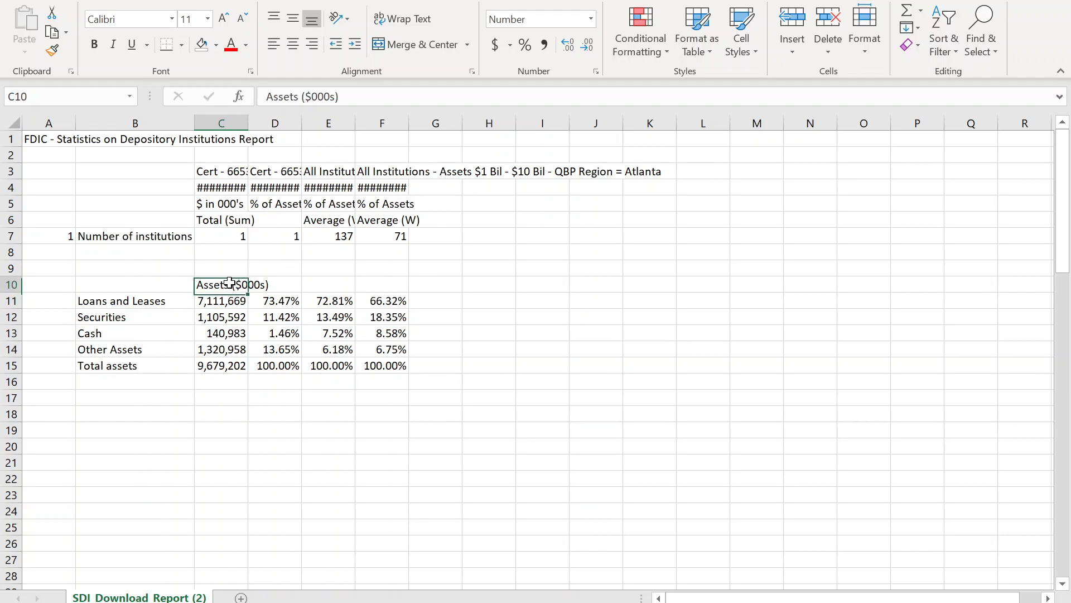
left_click(302, 96)
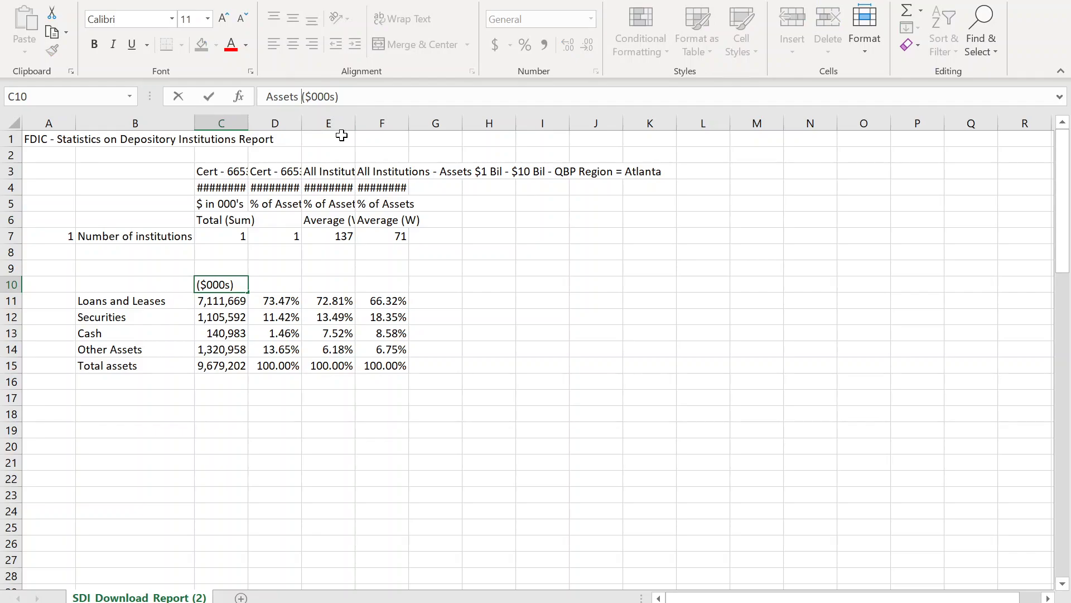
key("BackSpace")
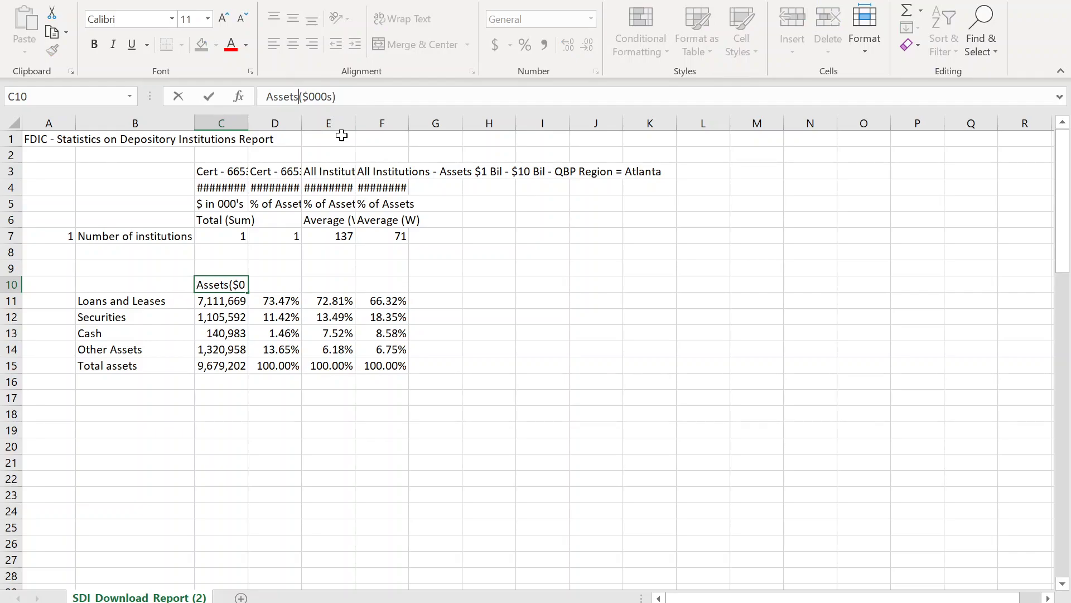
key("alt+Return")
key("Return")
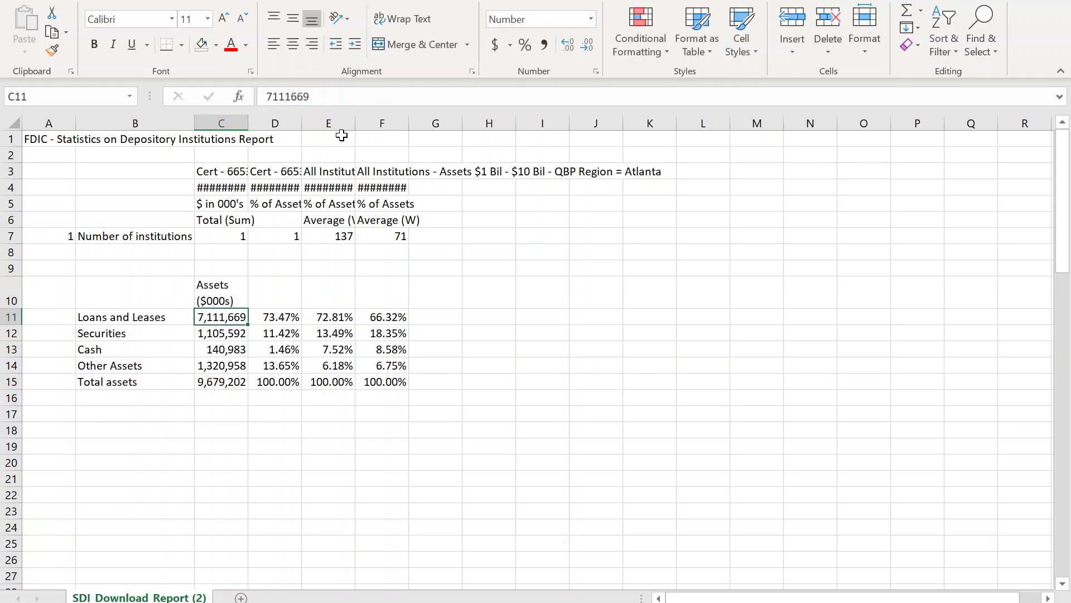
left_click(219, 298)
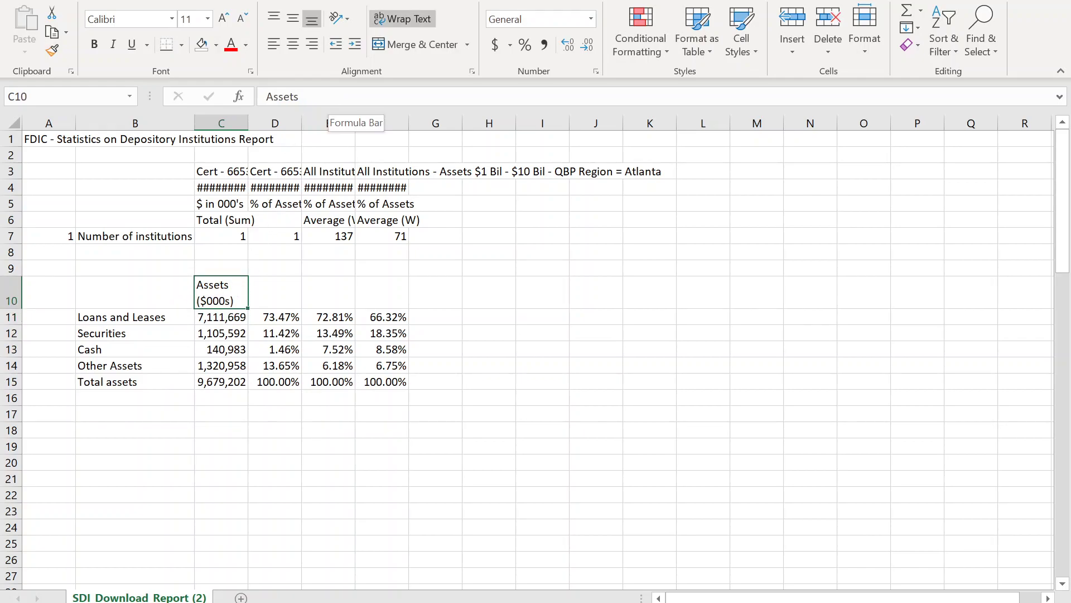
left_click_drag(335, 105, 336, 122)
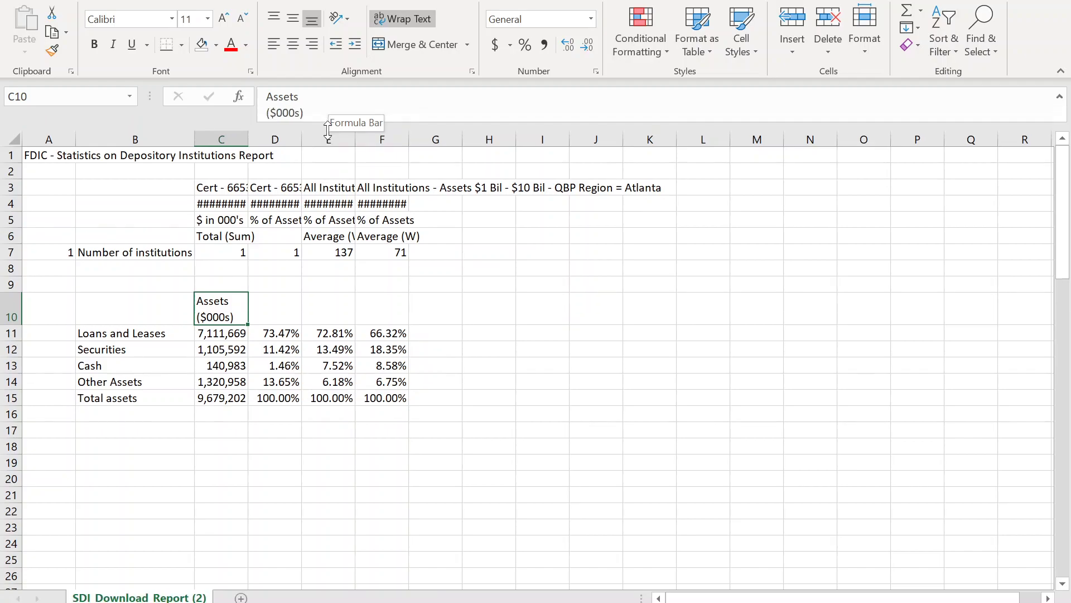
Enter the group heading "Share of Total Assets" in D9 above the percentage columns
left_click(287, 316)
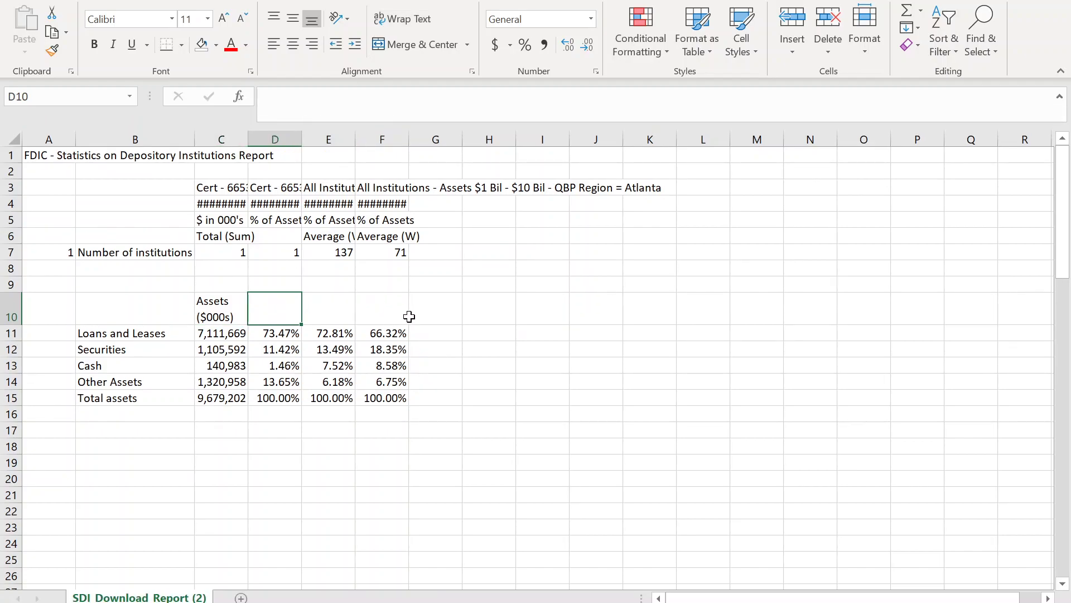
left_click(279, 286)
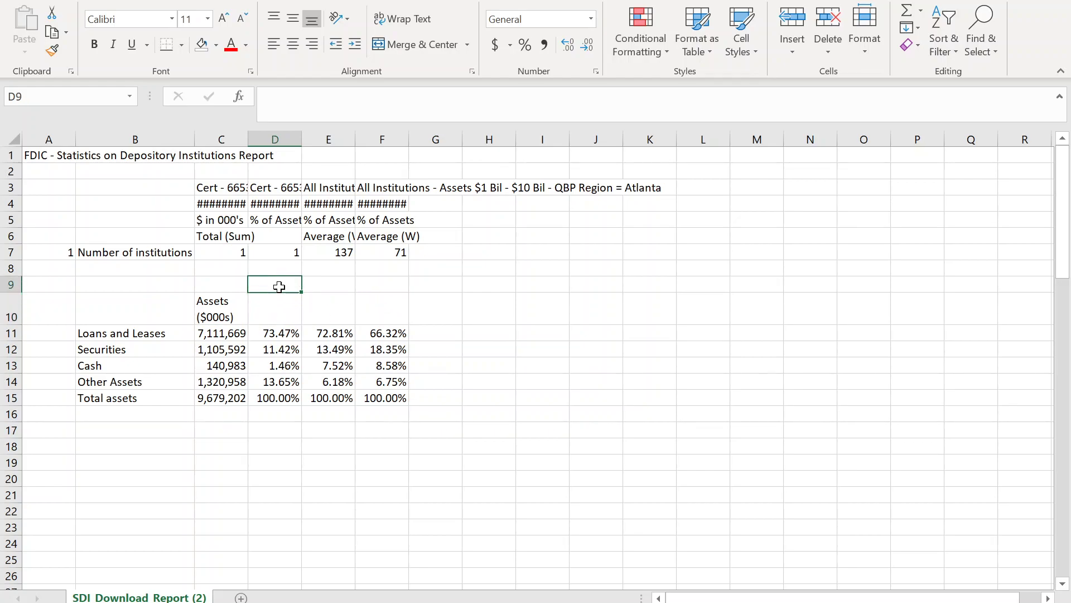
type("Sh")
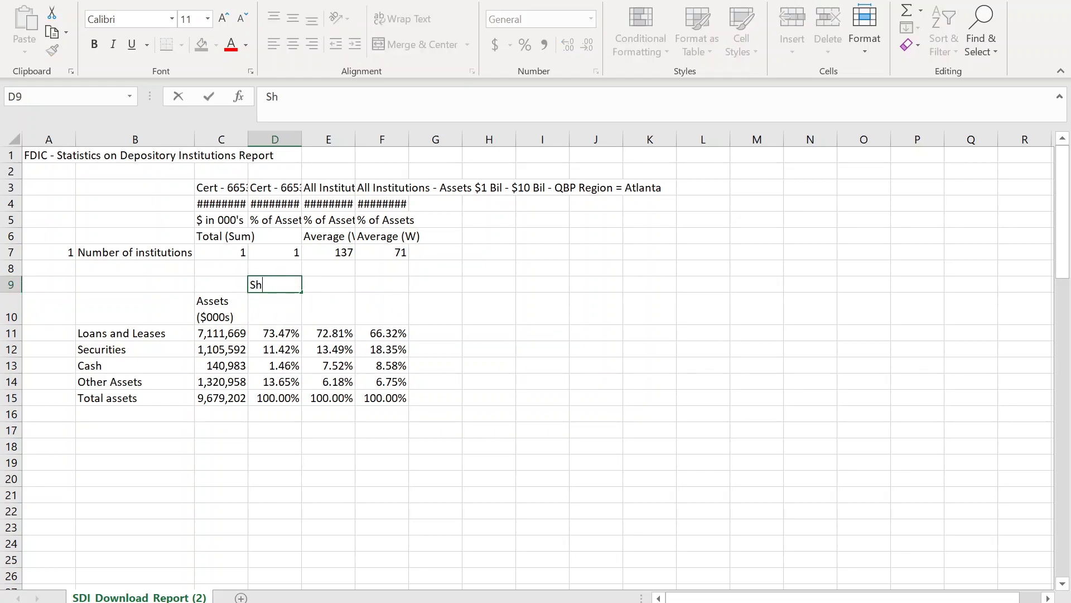
type("are of Total Assets")
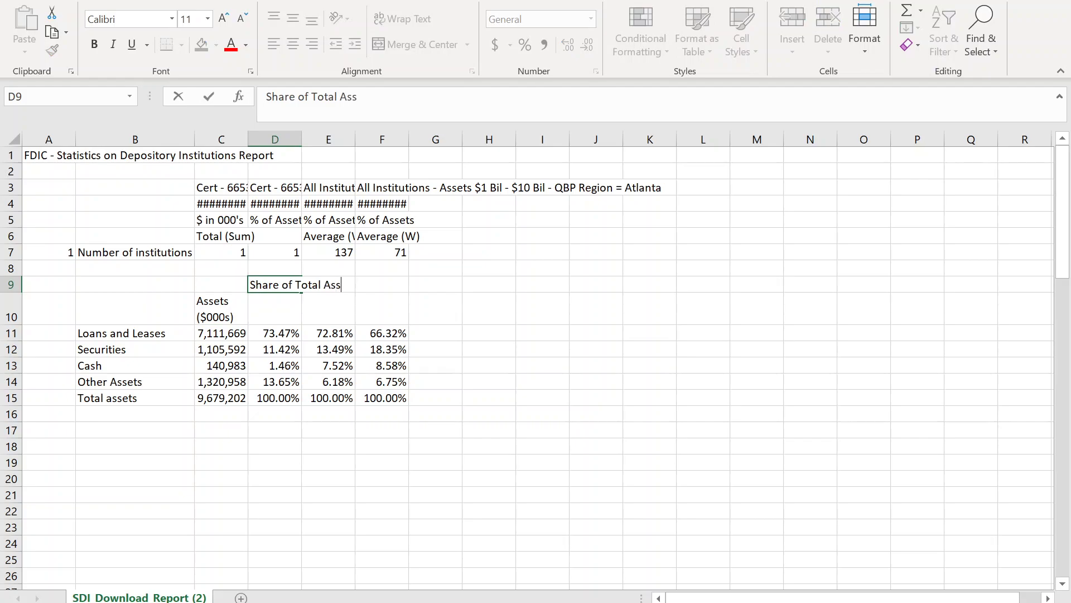
key("Return")
Enter the column headings "Park" in D10 and "Chicago Region" in E10
type("Park")
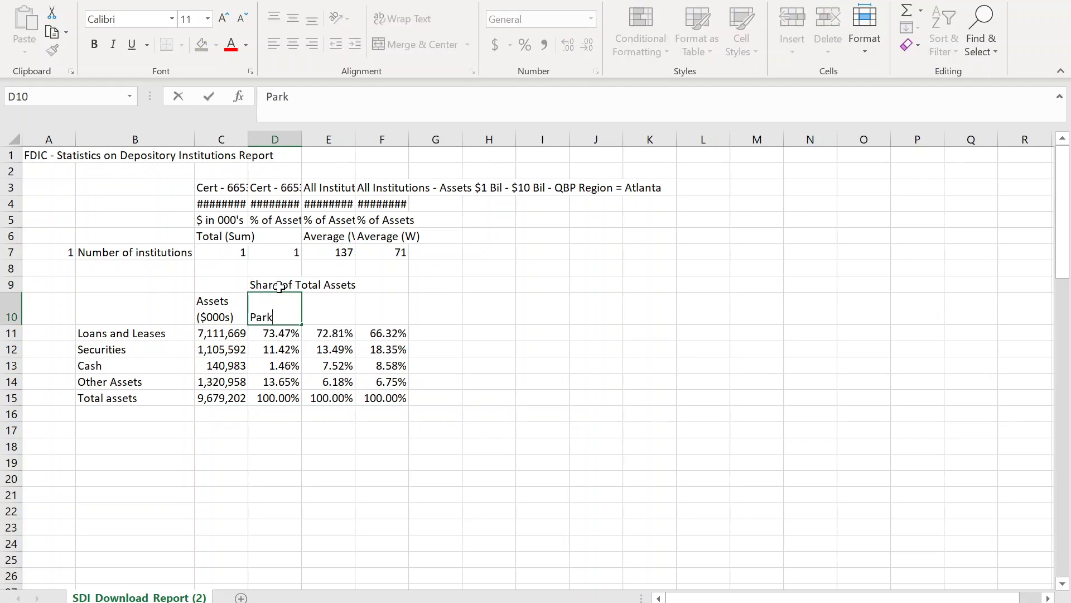
key("Tab")
type("Chicago Region")
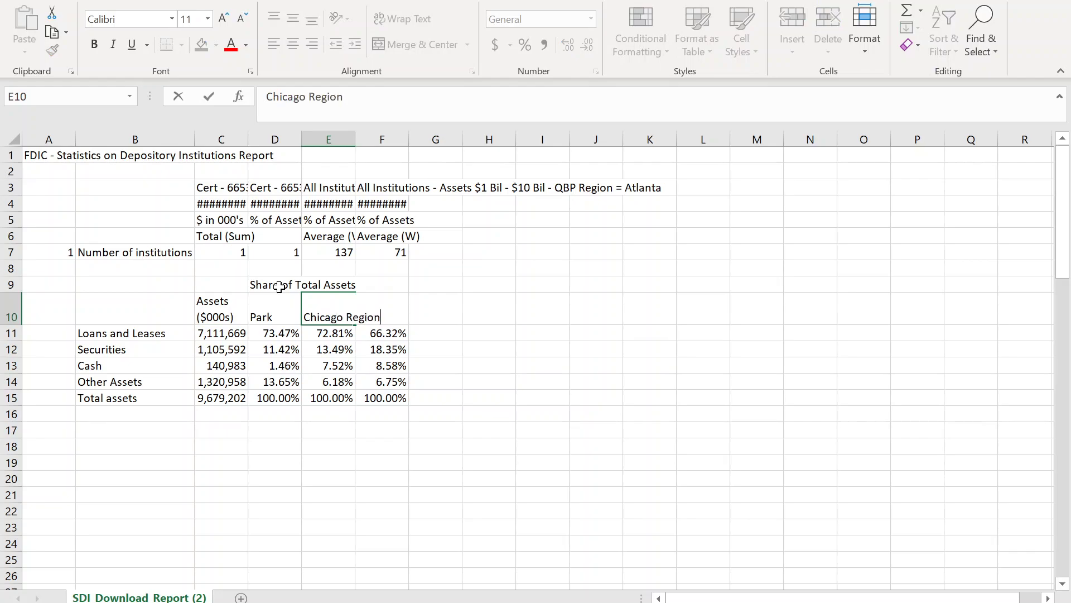
Check the peer group names in row 3 and enter the heading "Atlanta Region" in F10
key("Up")
key("Up")
key("Up")
key("Up")
key("Up")
key("Up")
key("Up")
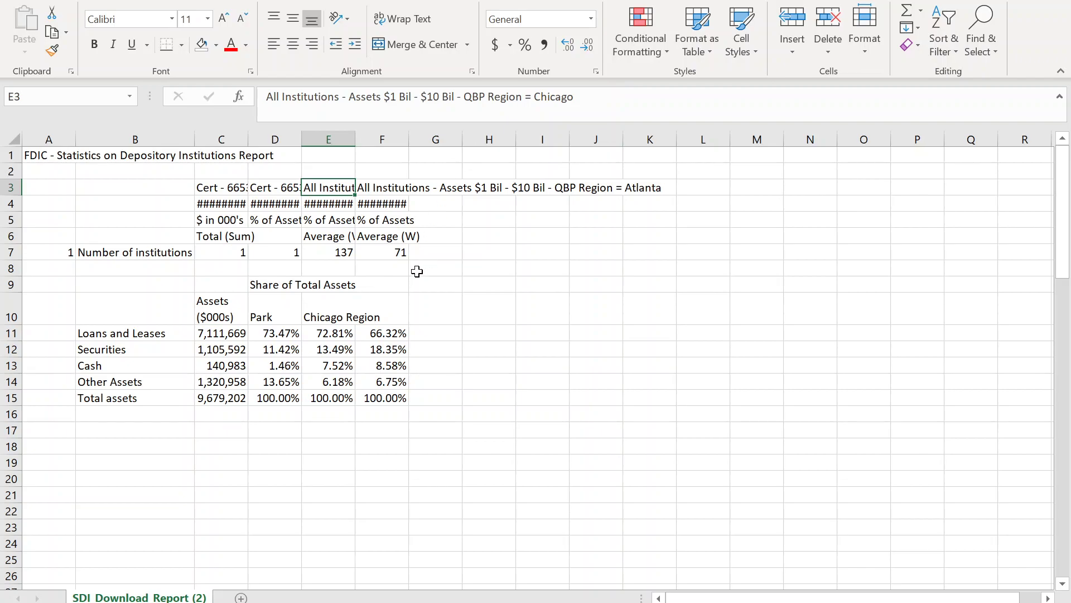
key("Right")
left_click(371, 299)
type("A")
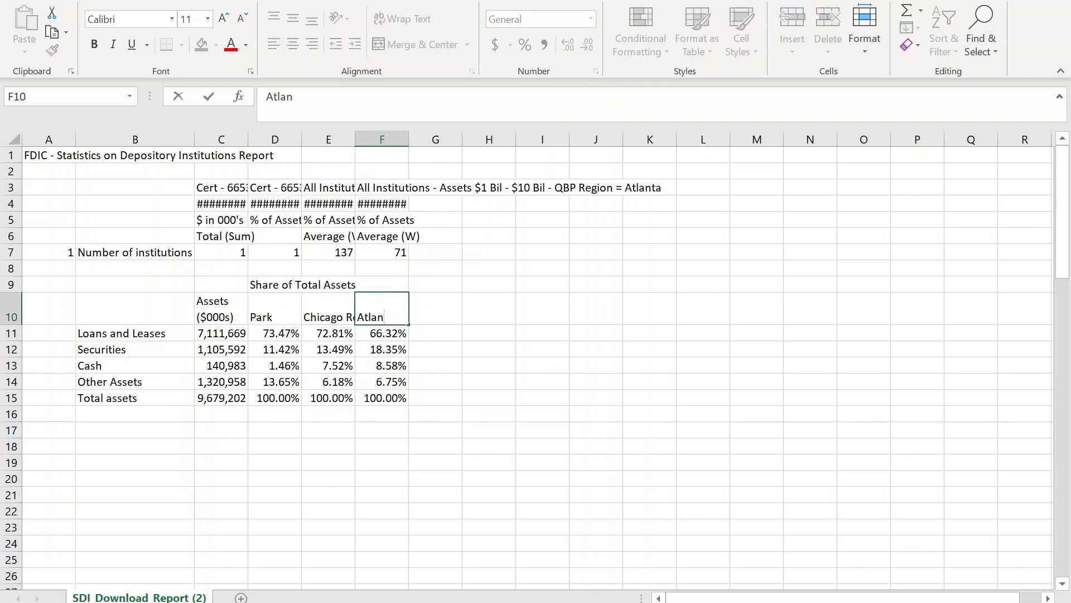
type("tlanta Region")
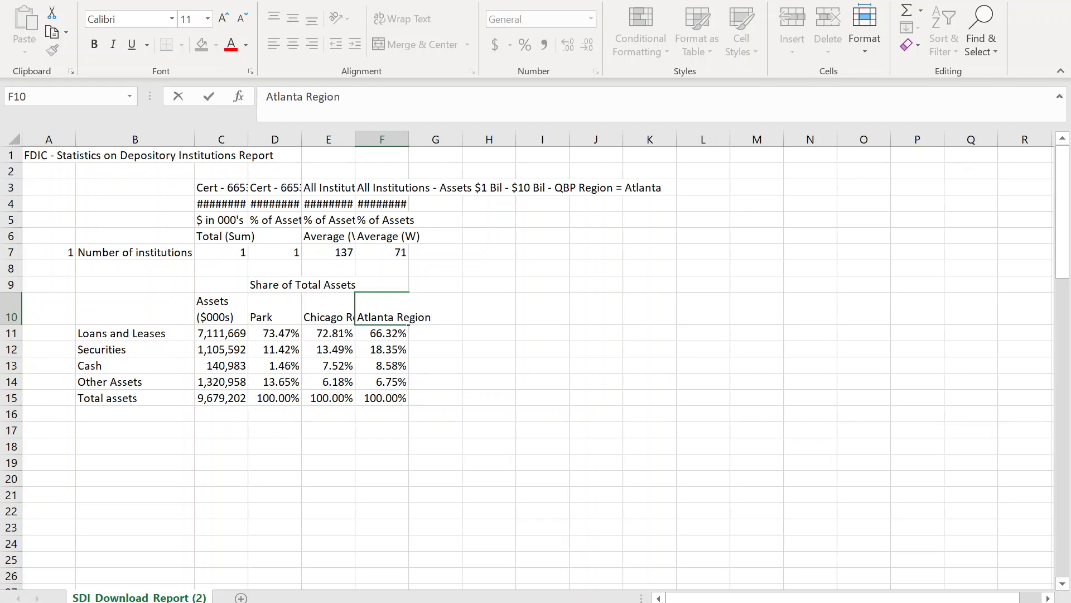
key("Return")
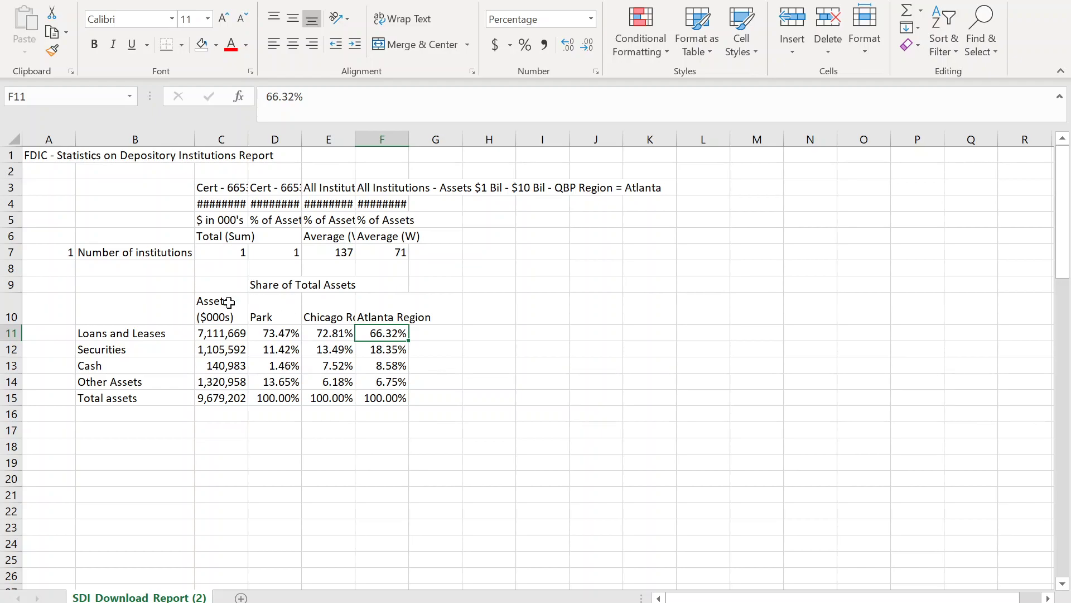
Insert two blank rows above the "Share of Total Assets" heading row
left_click(3, 285)
key("ctrl+shift+plus")
type("i")
right_click(3, 287)
key("i")
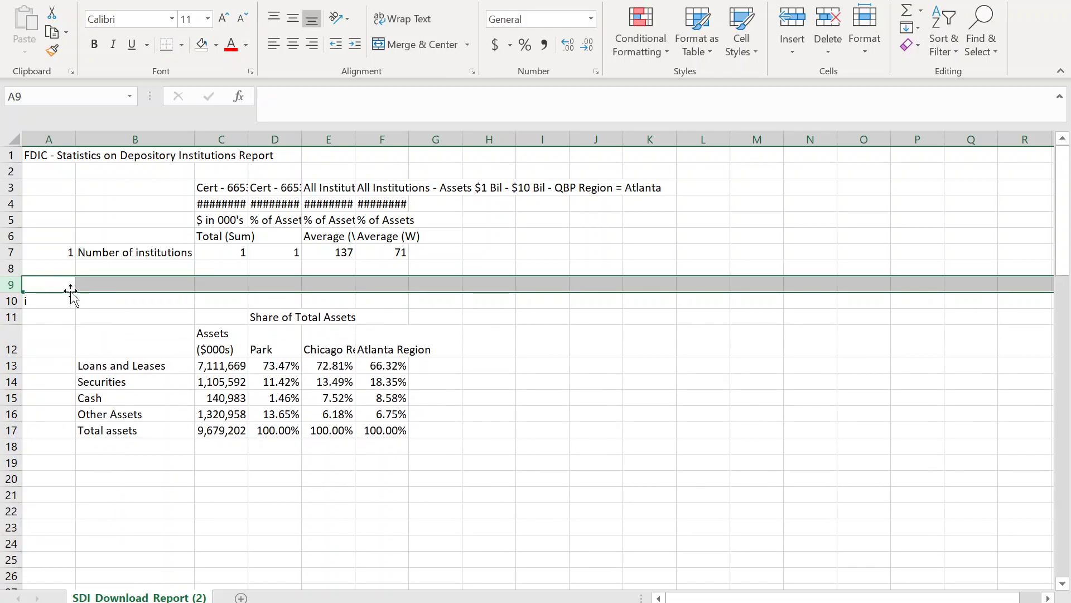
Enter the title "Table 1: Asset Composition and Peer Analaysis. Park National Bank. Q2 2020." in B10, leaving A10 empty
left_click(56, 305)
key("Right")
type("Table ")
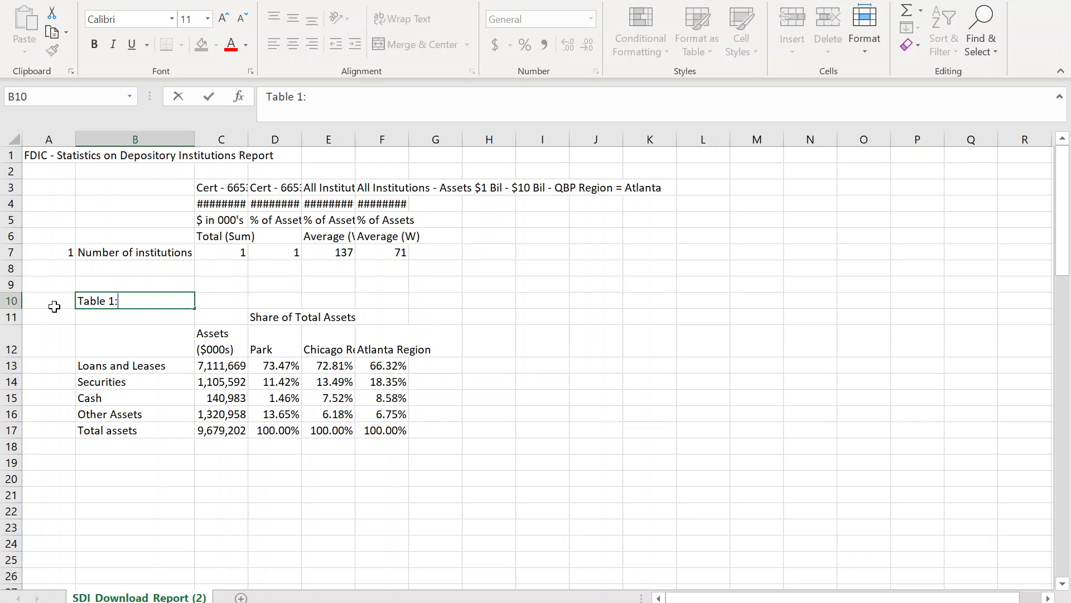
type("1: Asset Composition and Peer Analaysis")
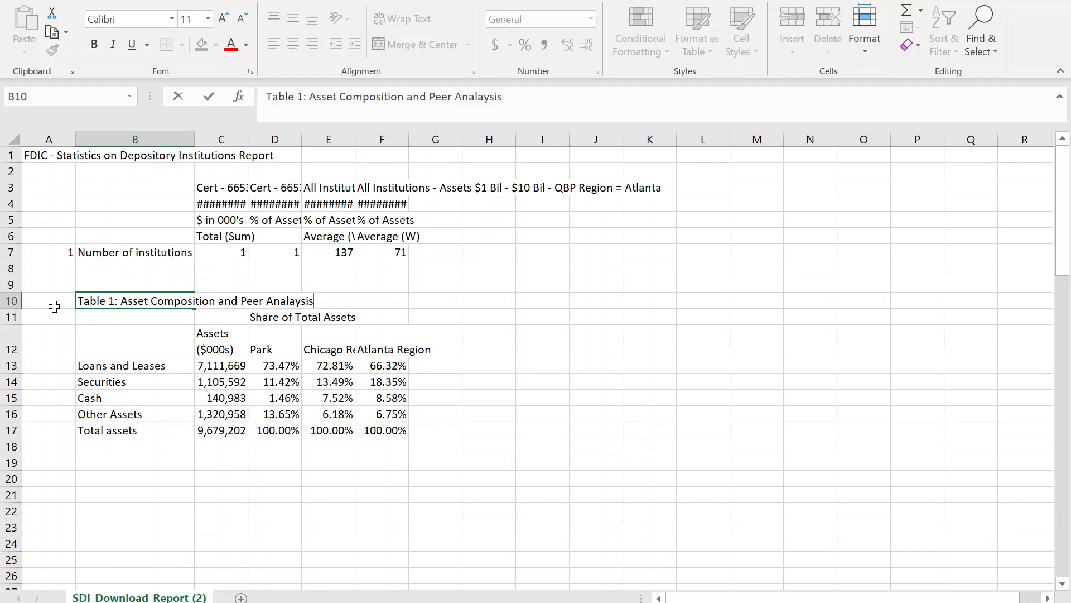
type(". Park National Bank. Q2")
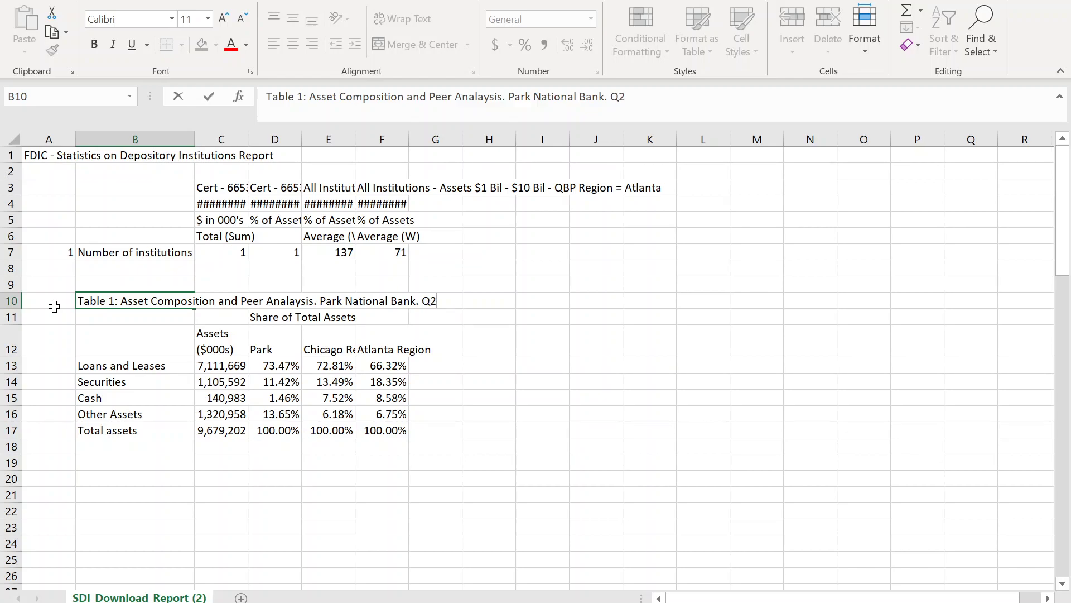
type(" 2020.")
left_click(53, 313)
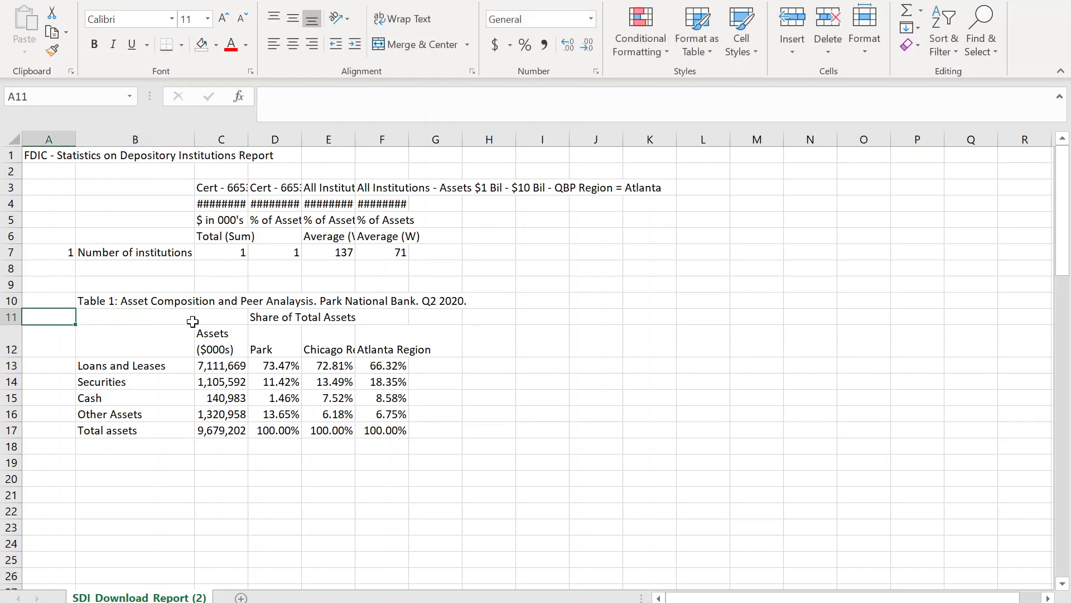
Add the note "Source: FDIC" in B18 below the total assets row
left_click(137, 445)
type("Source: FDCI")
key("Tab")
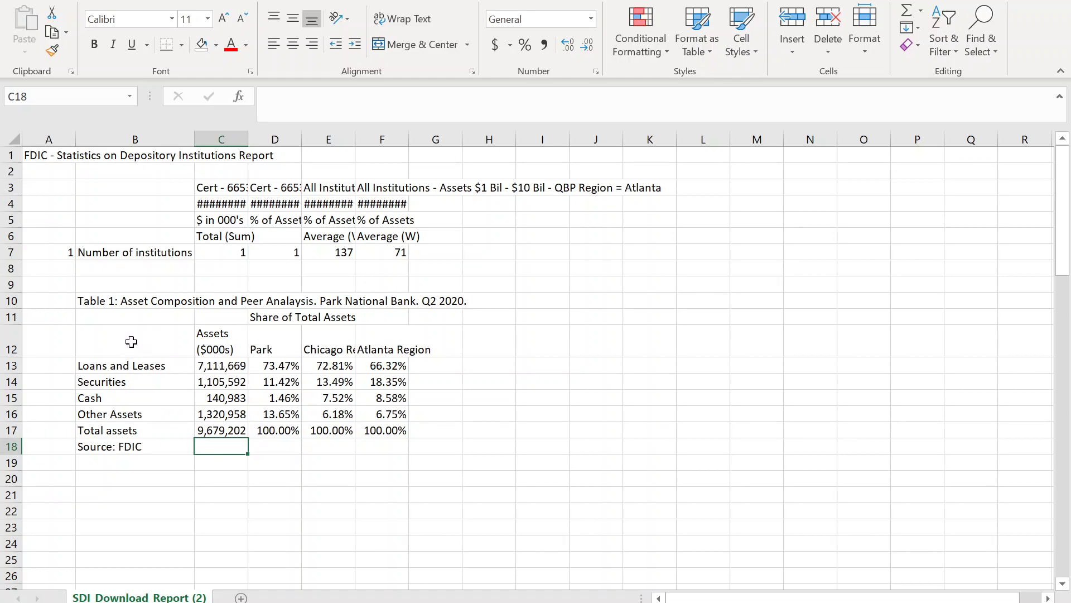
left_click_drag(115, 370, 385, 366)
left_click_drag(92, 399, 394, 400)
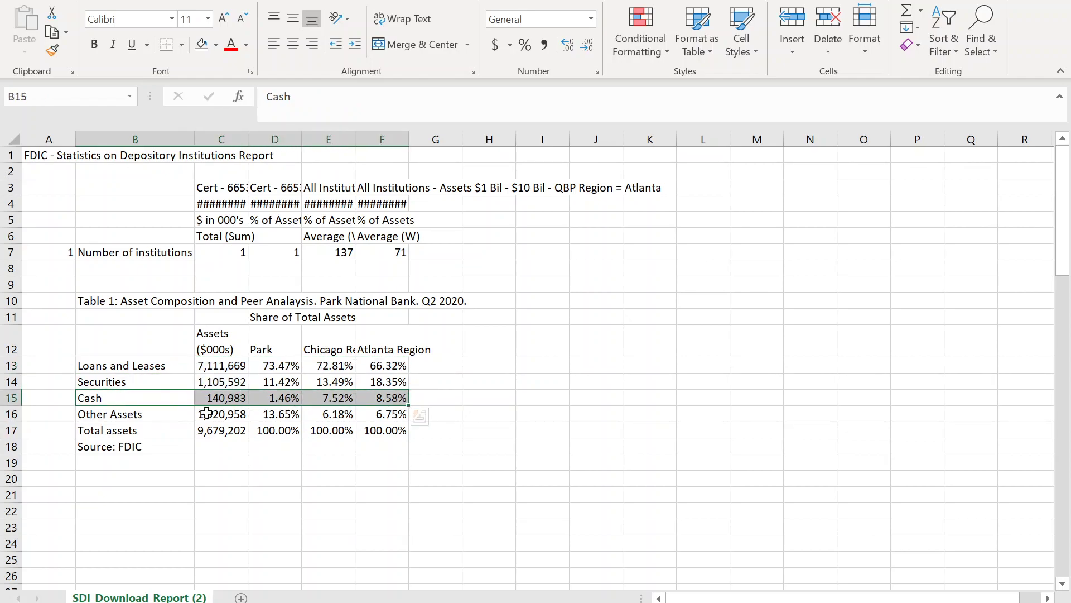
left_click(120, 368)
left_click_drag(210, 364, 390, 368)
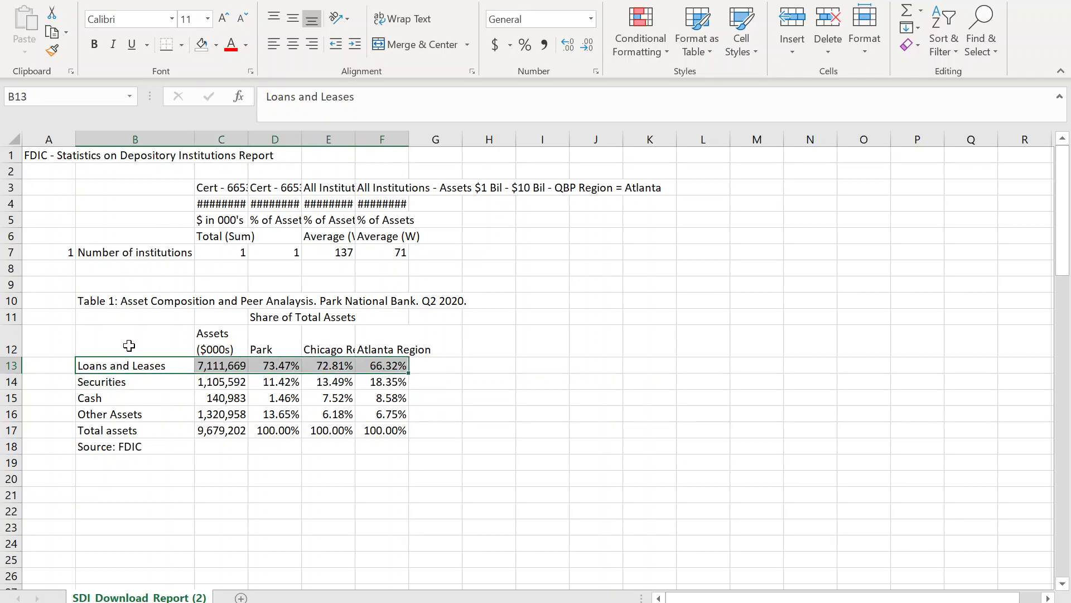
Format B13:F17 as a table without its own headers, using a medium style with a blue header and gray banded rows
left_click_drag(118, 366, 403, 431)
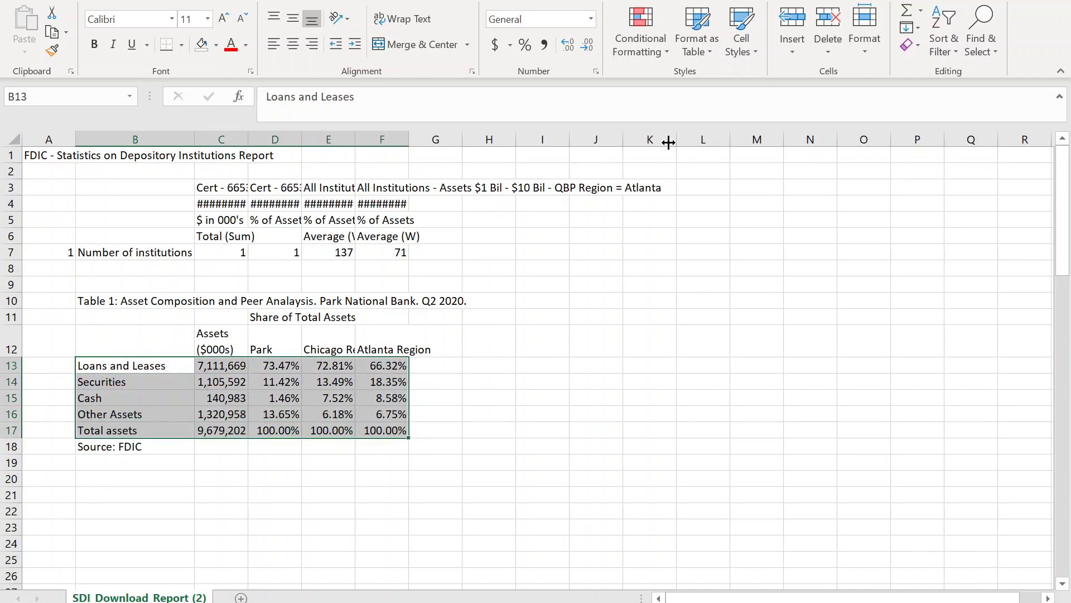
left_click(691, 48)
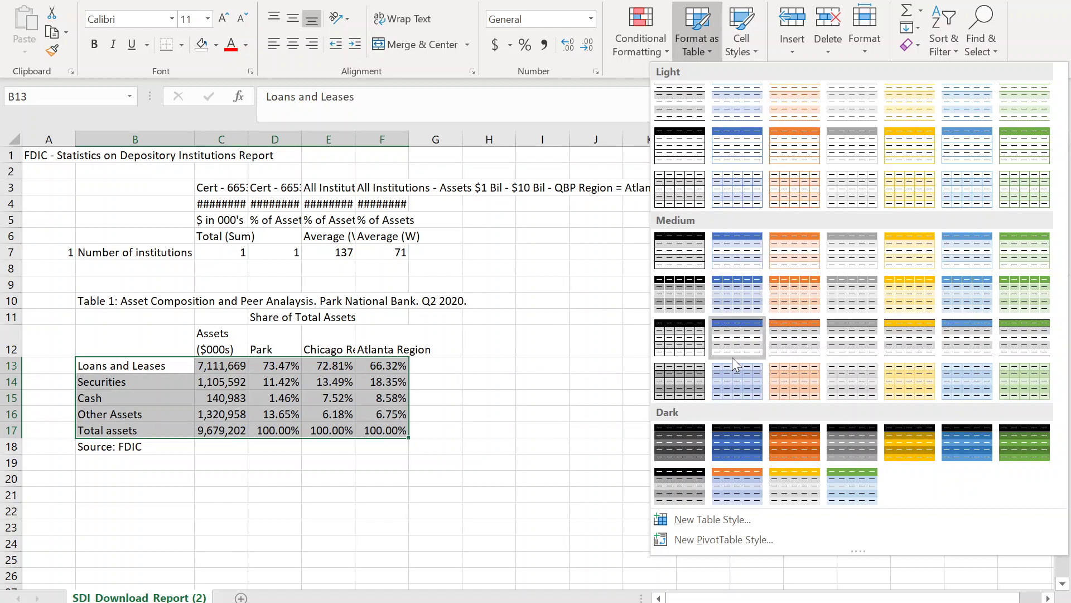
left_click(734, 342)
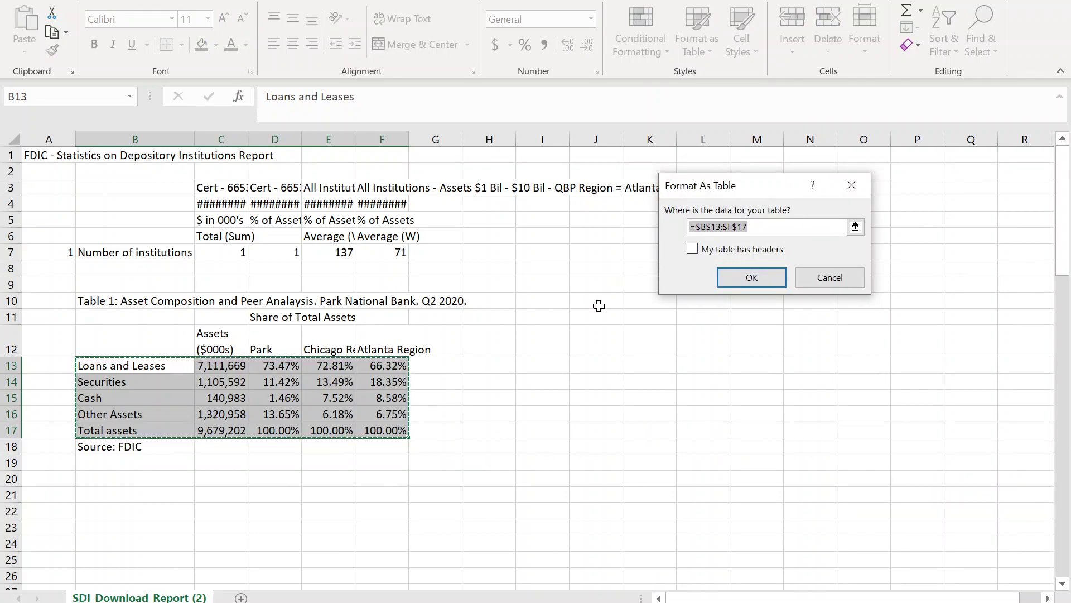
left_click(760, 276)
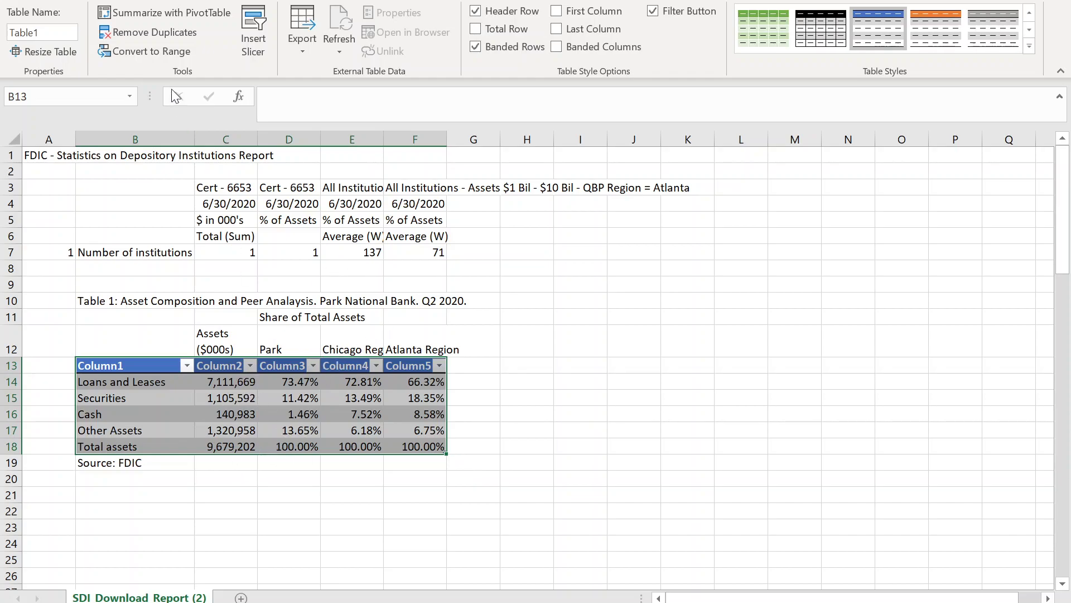
Convert the formatted table to a normal range and delete its generated header row 13
left_click(147, 49)
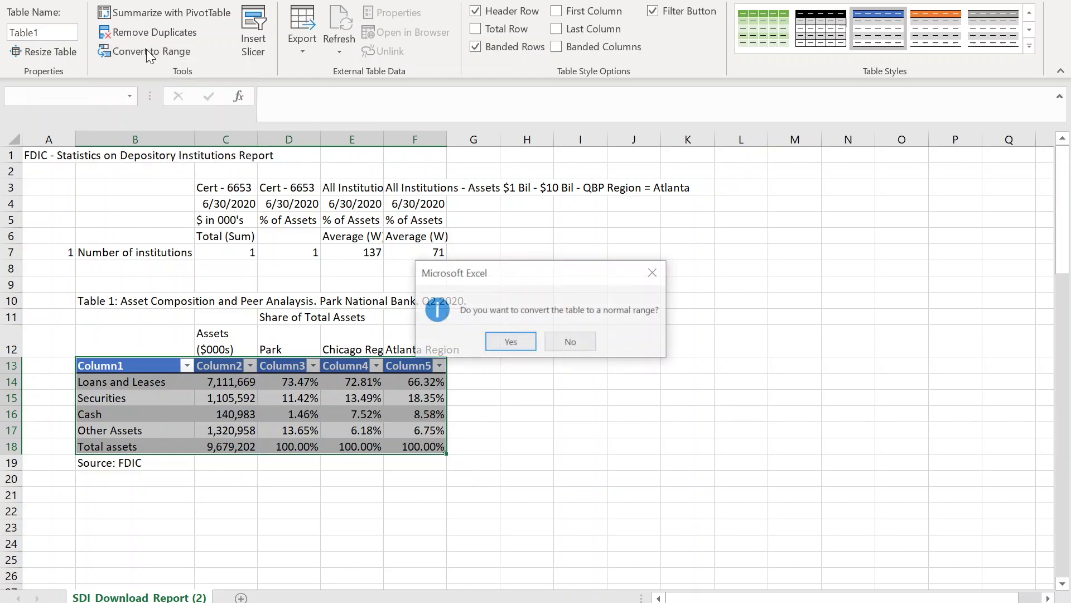
left_click(511, 343)
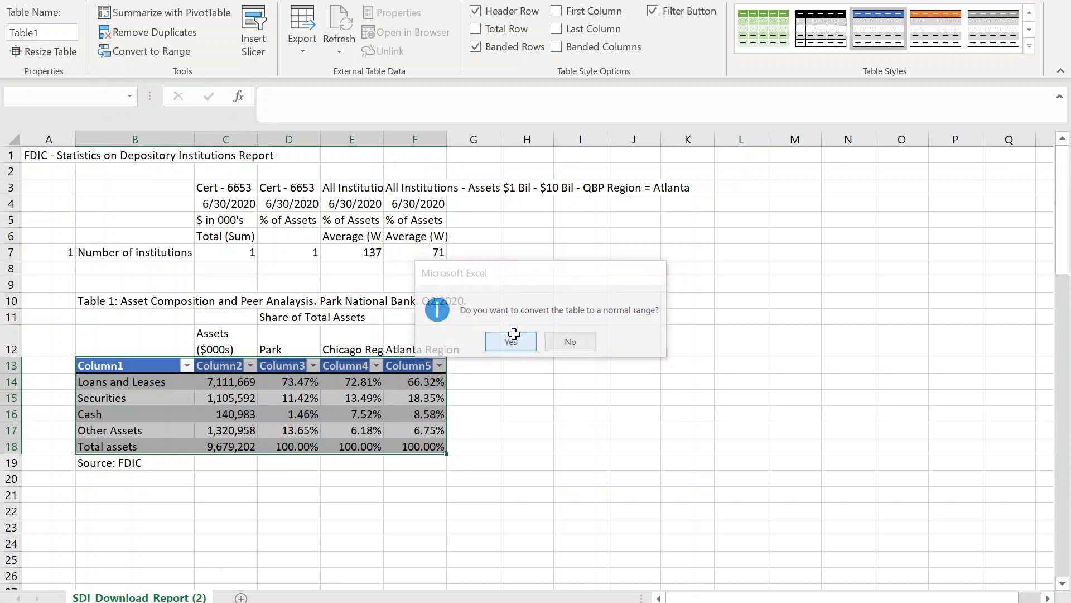
right_click(7, 367)
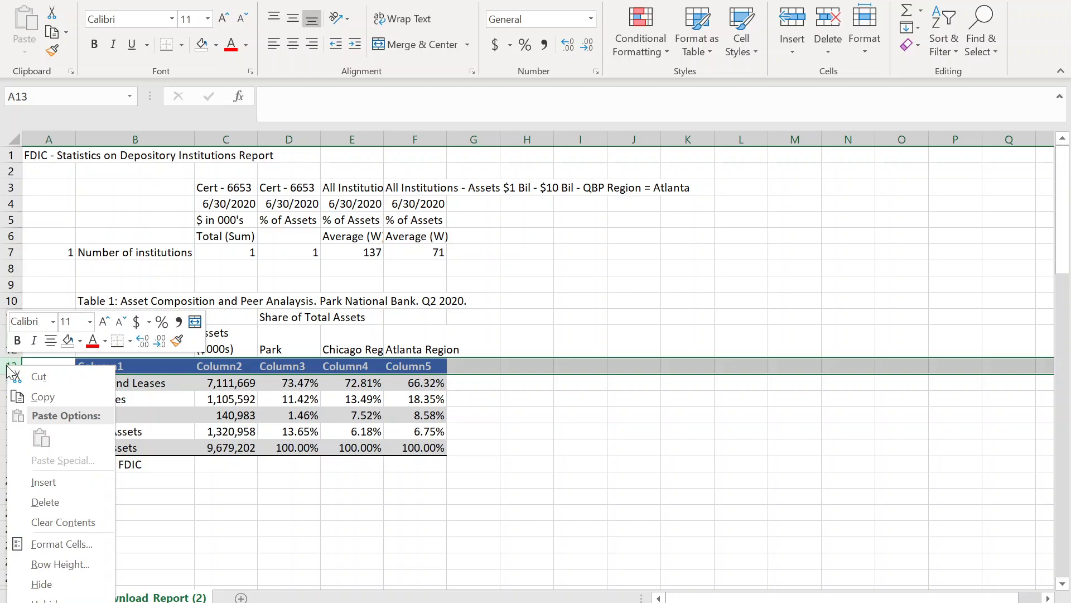
key("d")
left_click(213, 384)
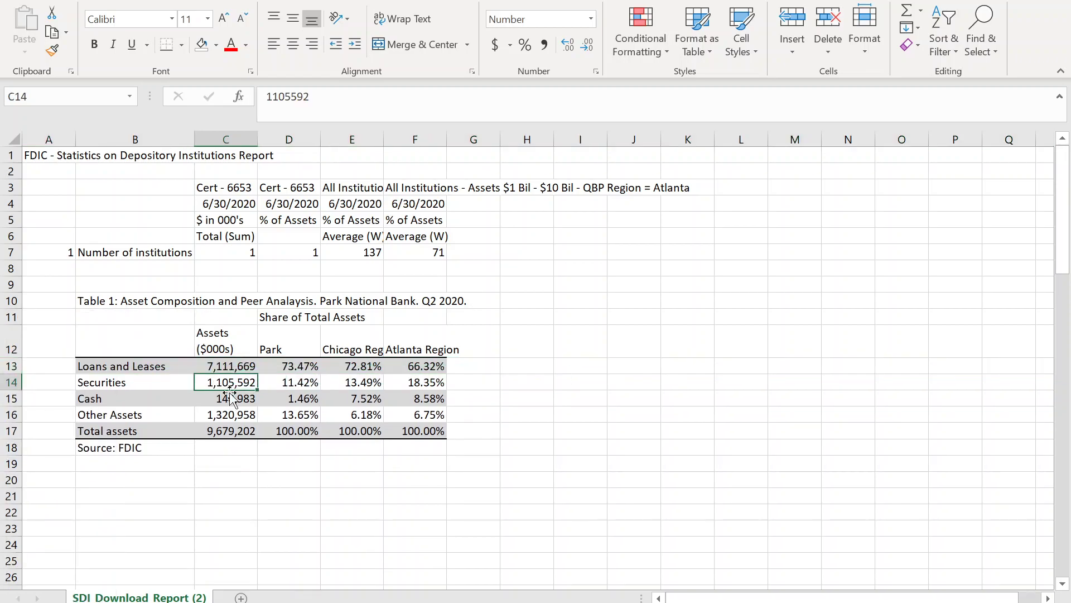
left_click(470, 437)
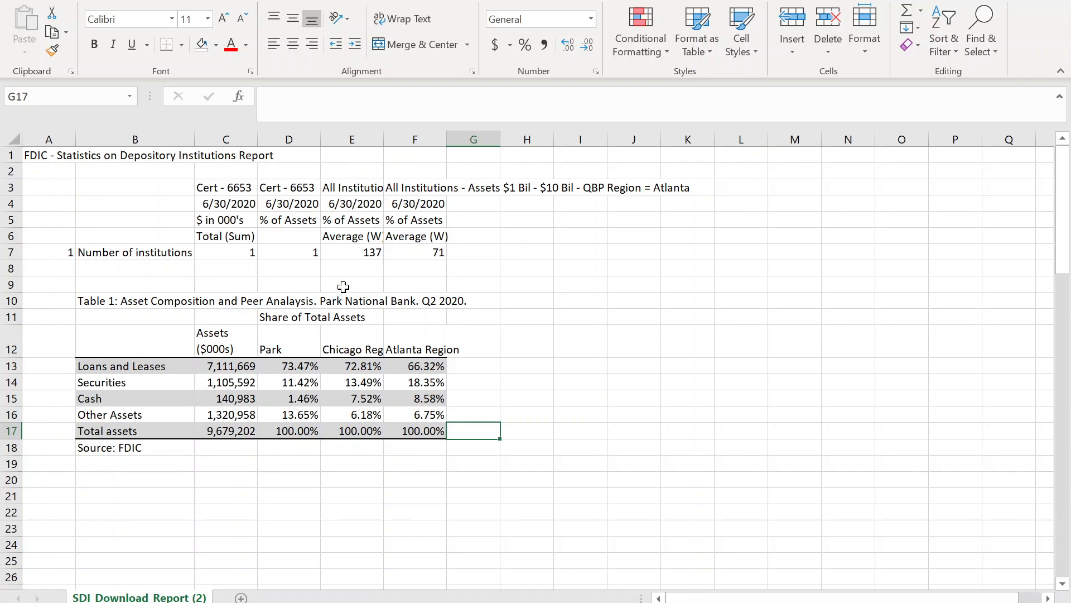
Hide the worksheet's gridlines
left_click(474, 2)
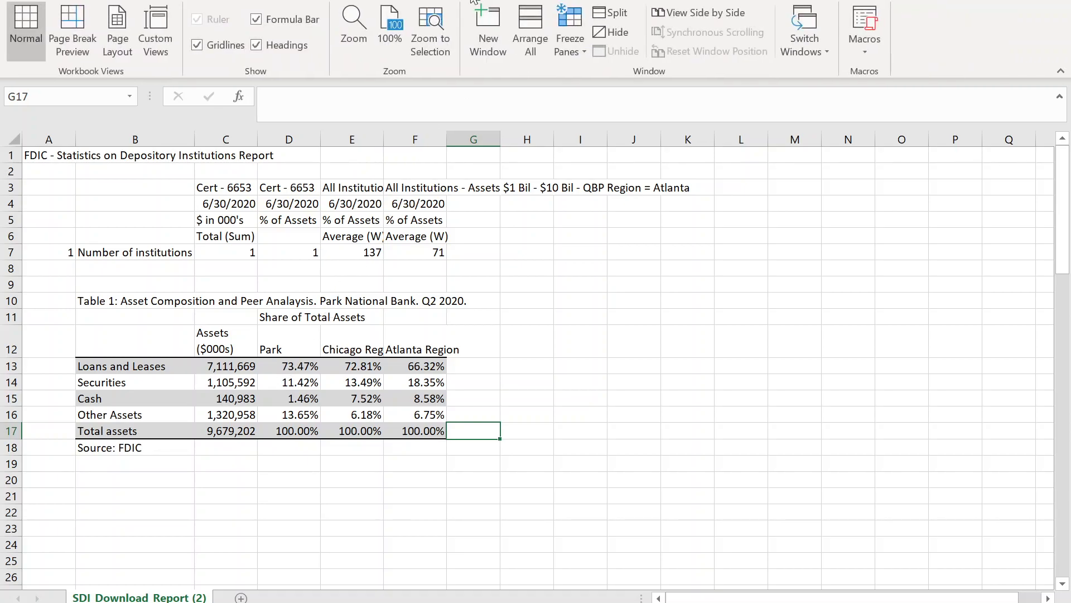
left_click(204, 49)
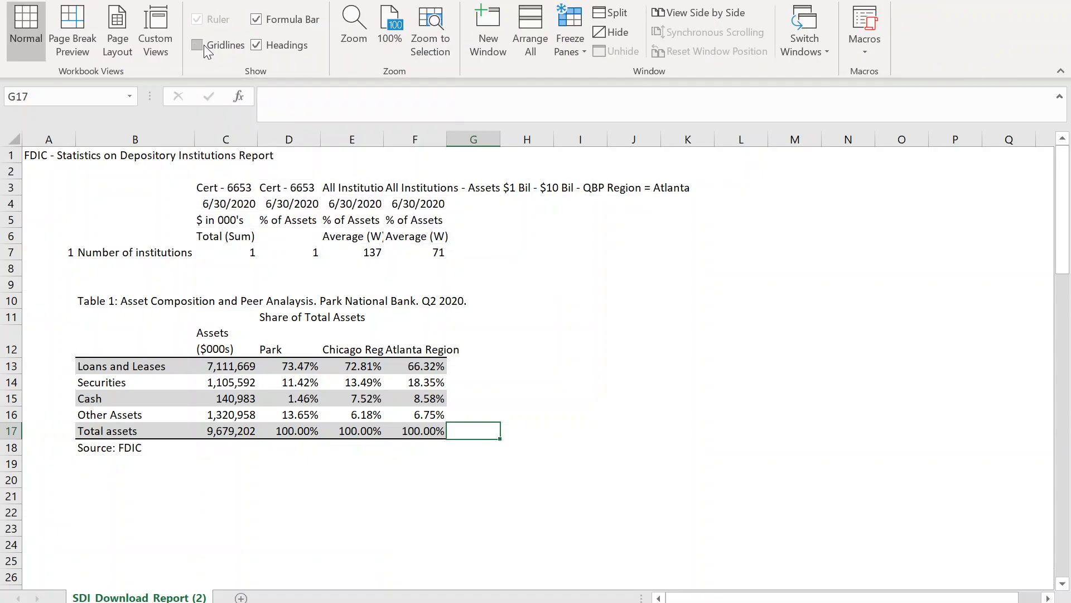
left_click(491, 332)
left_click(575, 461)
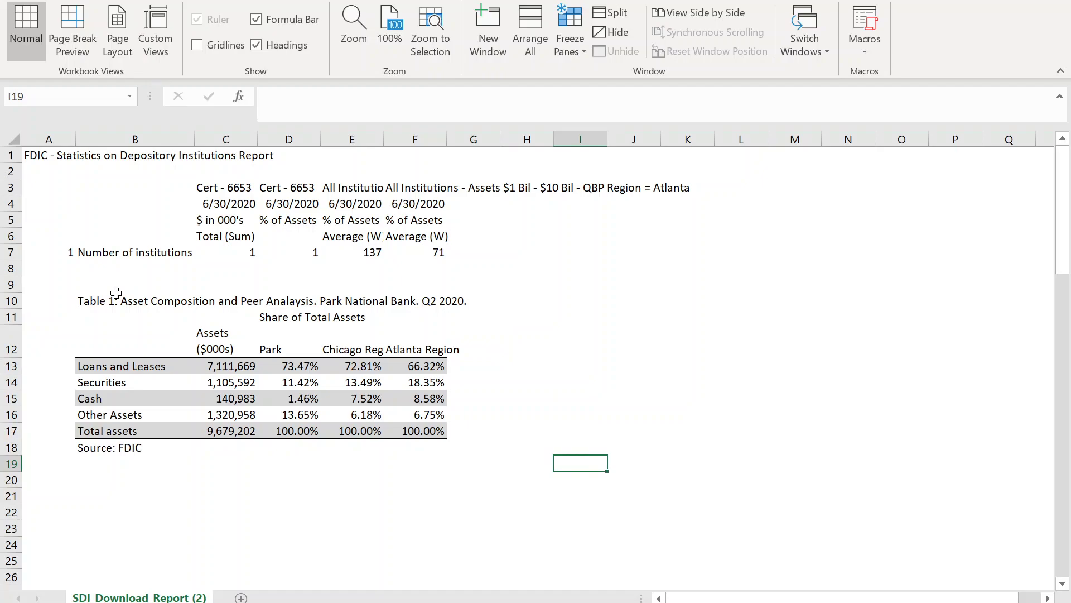
Set the font of the entire worksheet to Times New Roman, size 12
key("ctrl+a")
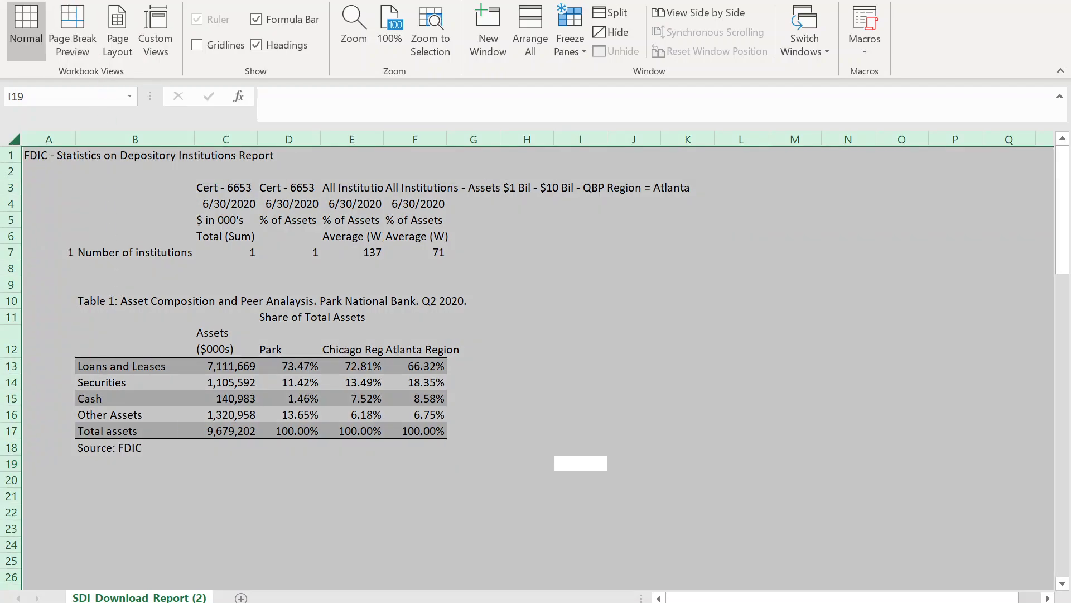
left_click(86, 2)
left_click(138, 25)
type("Times New Roman")
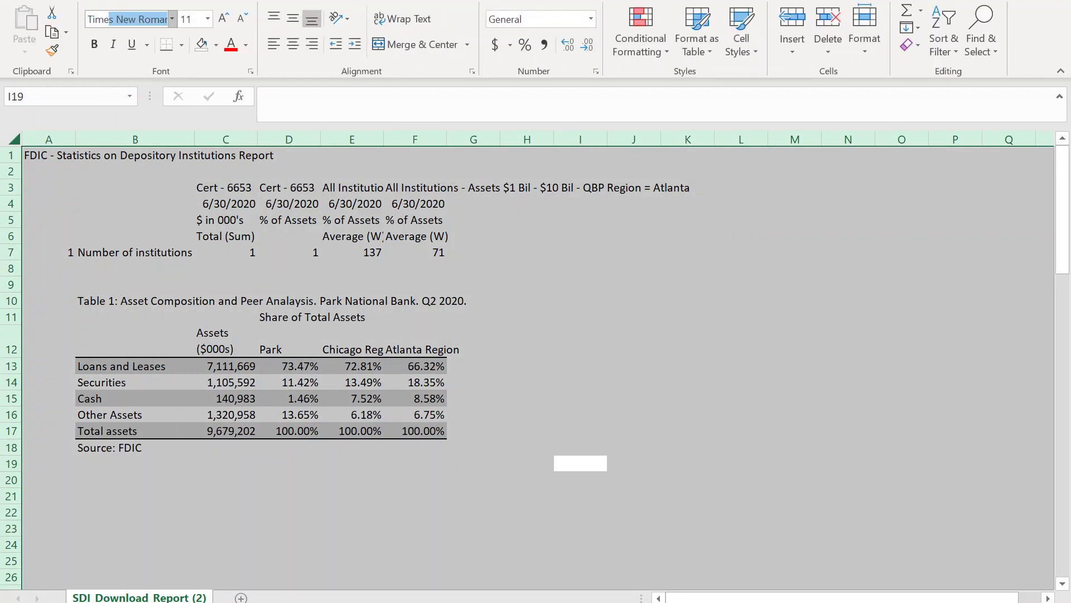
key("Tab")
type("12")
key("Return")
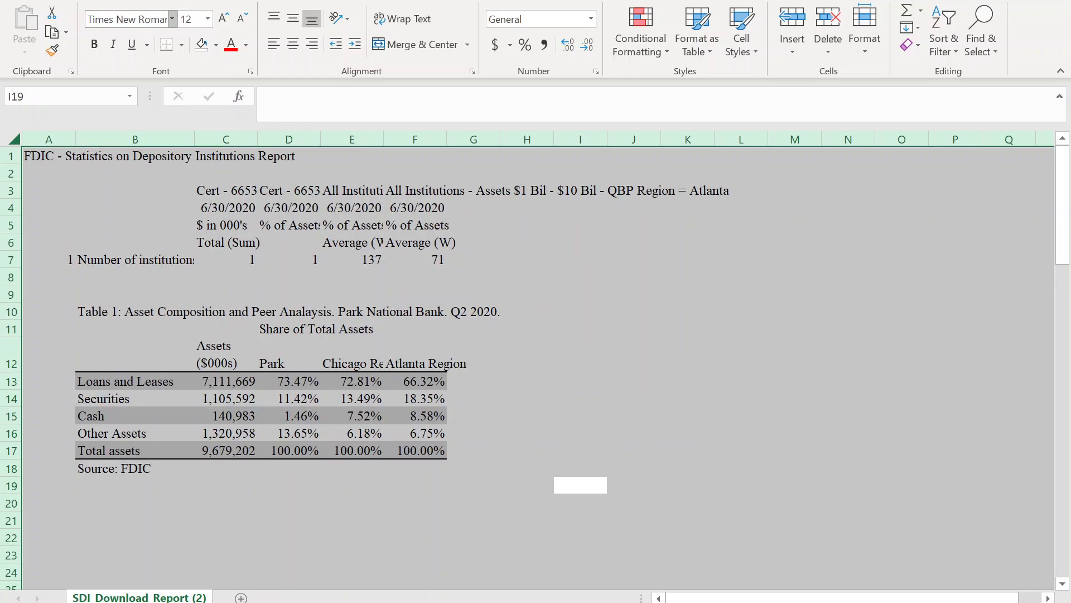
left_click(219, 379)
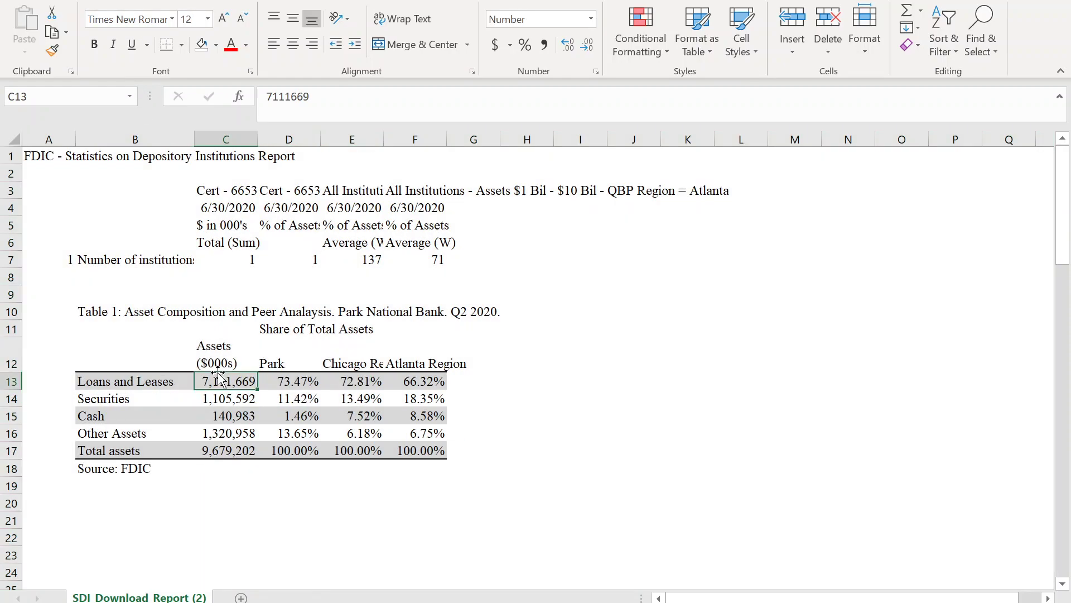
Wrap the text of the bank and region headers in D12:F12 and center all of row 12 horizontally and vertically
left_click_drag(287, 354, 395, 362)
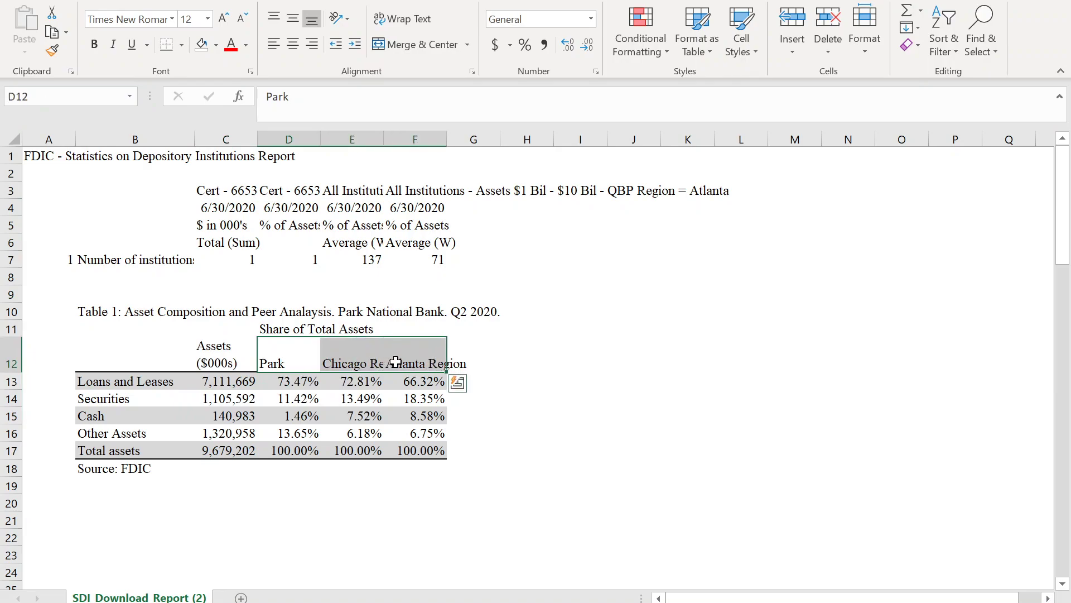
left_click(403, 18)
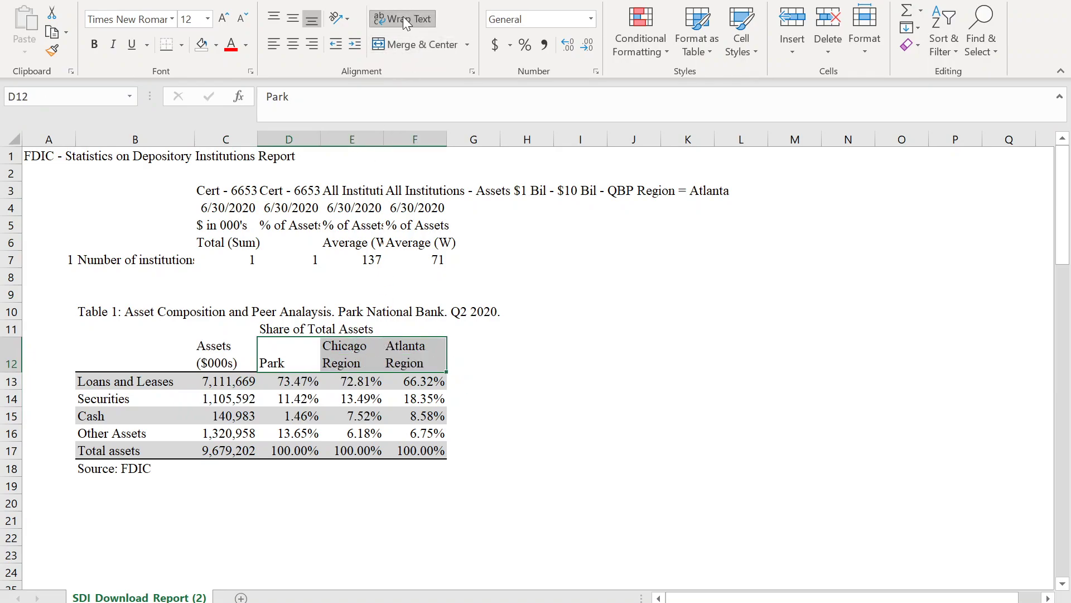
left_click(291, 22)
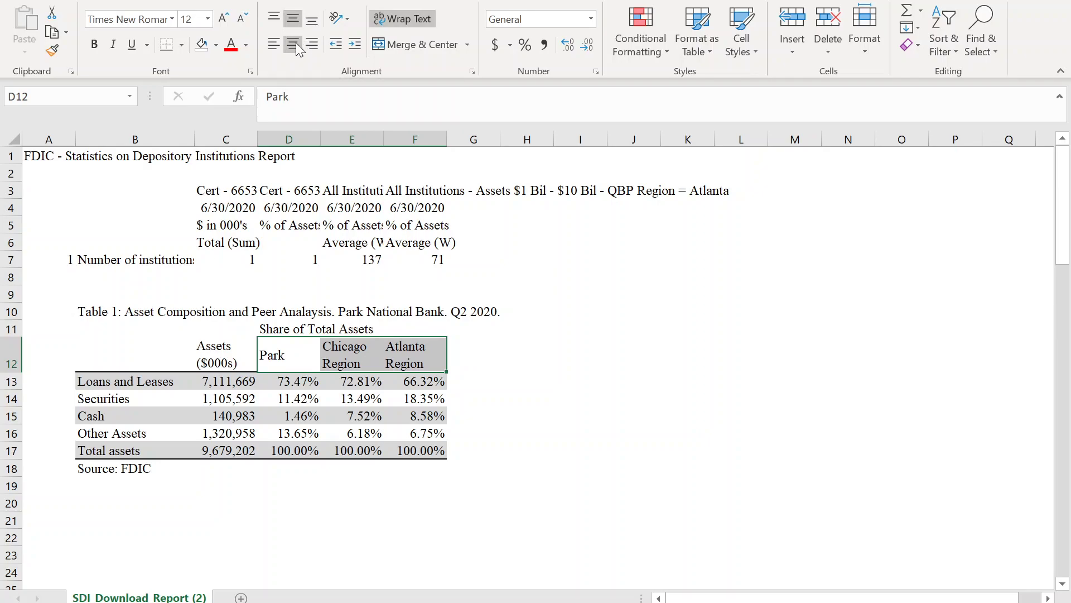
left_click(295, 45)
left_click(6, 358)
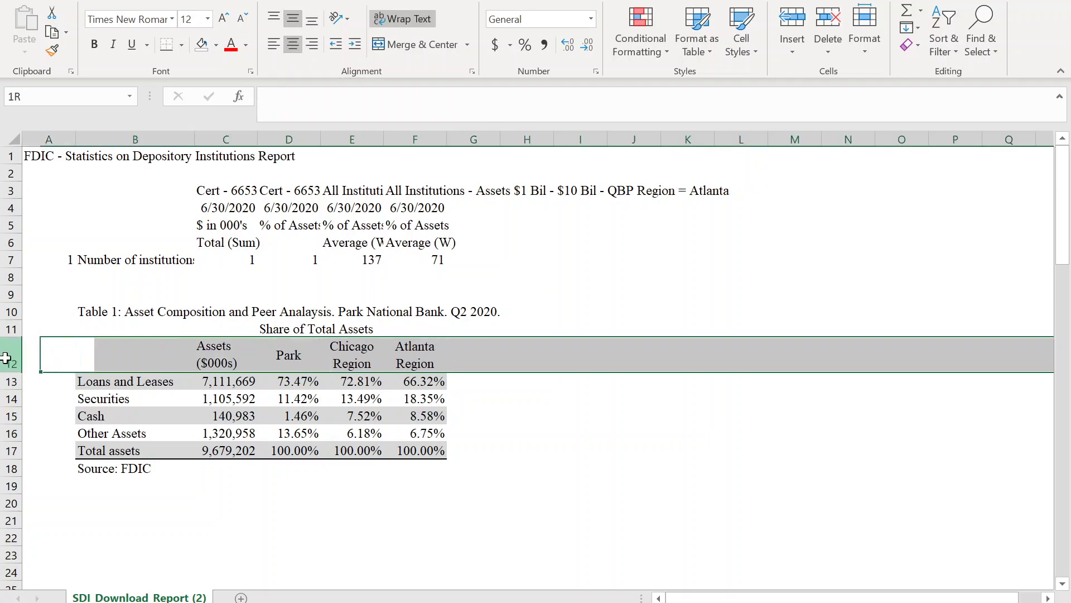
left_click(292, 45)
left_click(293, 22)
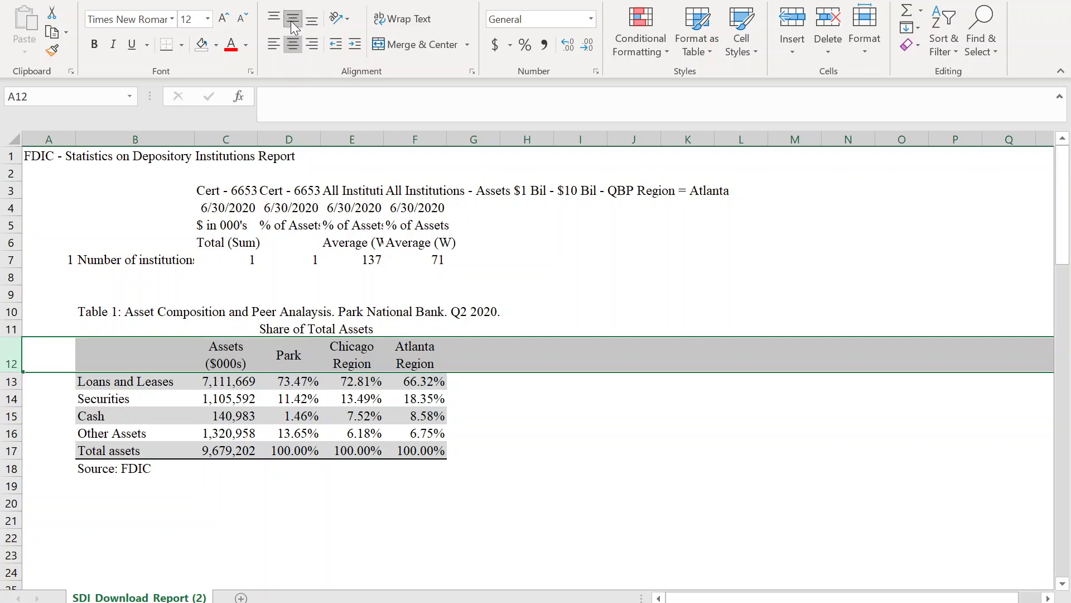
left_click(422, 277)
Add a bottom border to D11:F11 and center "Share of Total Assets" with Center Across Selection instead of merging
left_click_drag(278, 328, 421, 324)
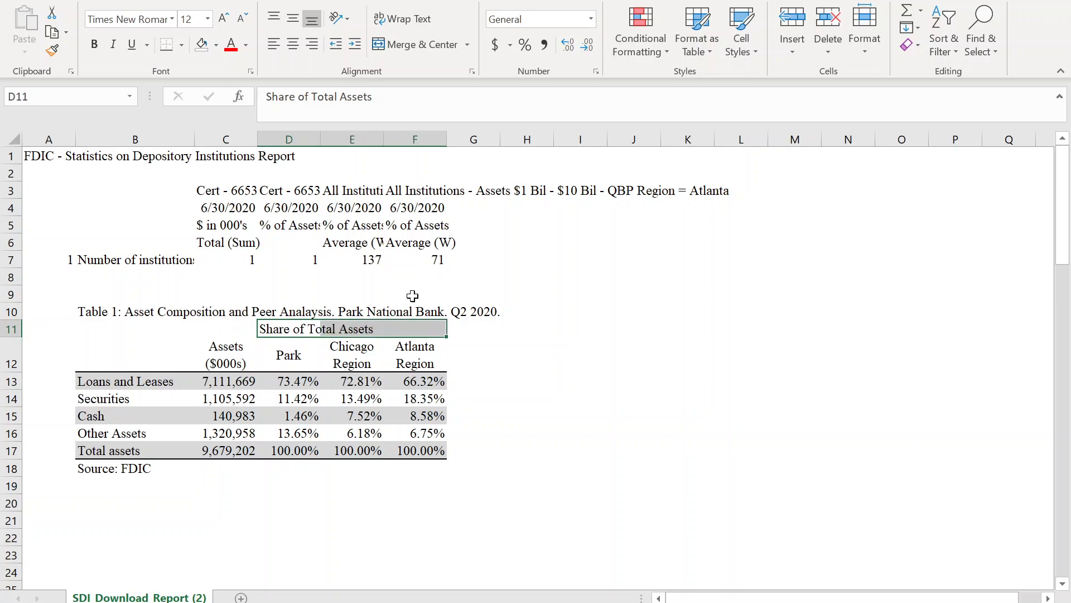
left_click(167, 44)
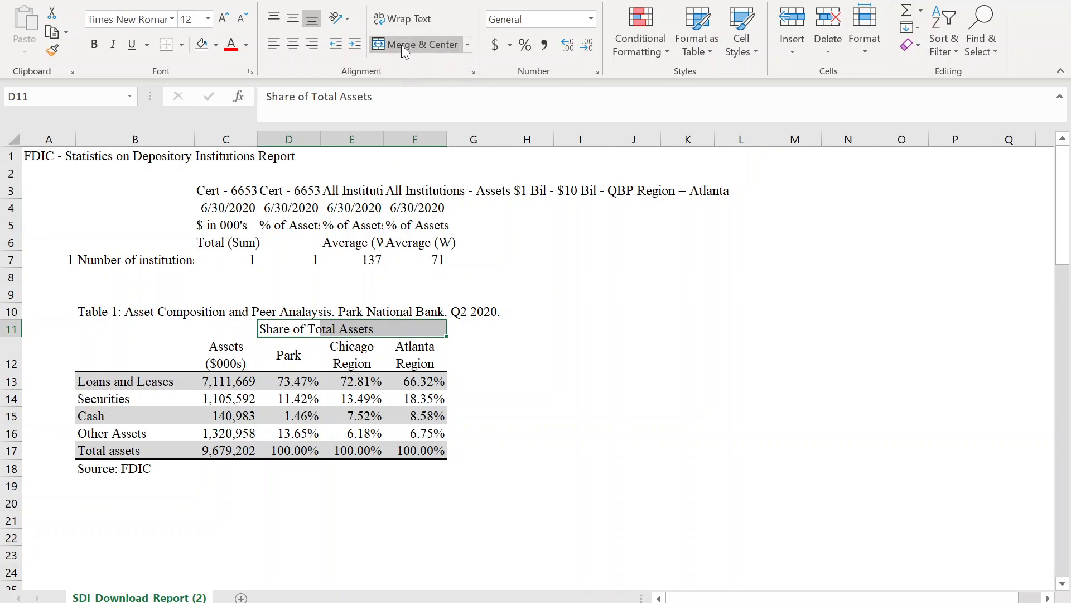
left_click(473, 72)
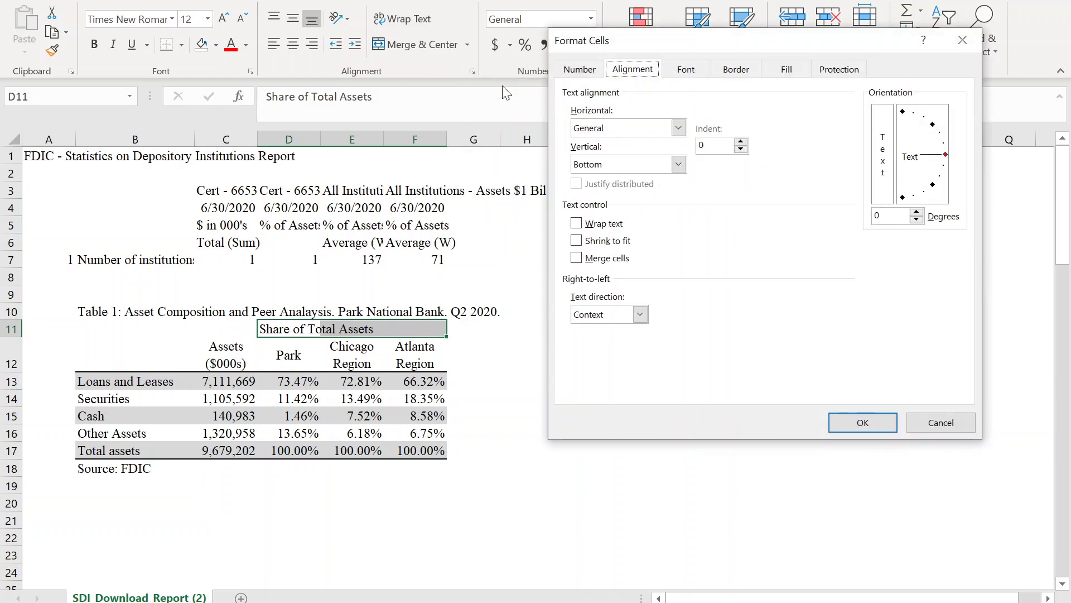
left_click(680, 130)
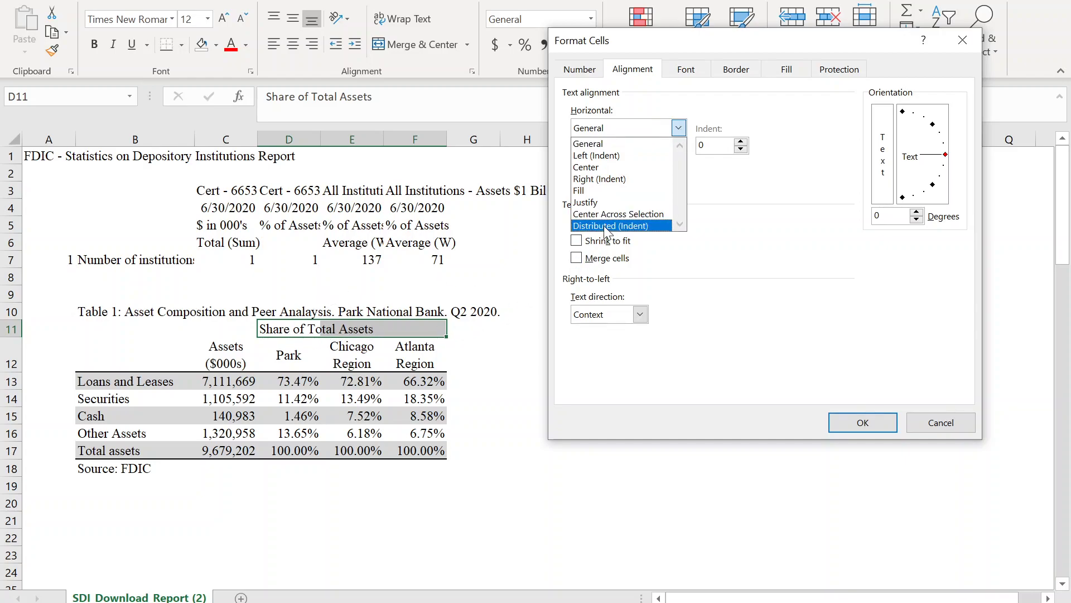
left_click(600, 215)
left_click(862, 423)
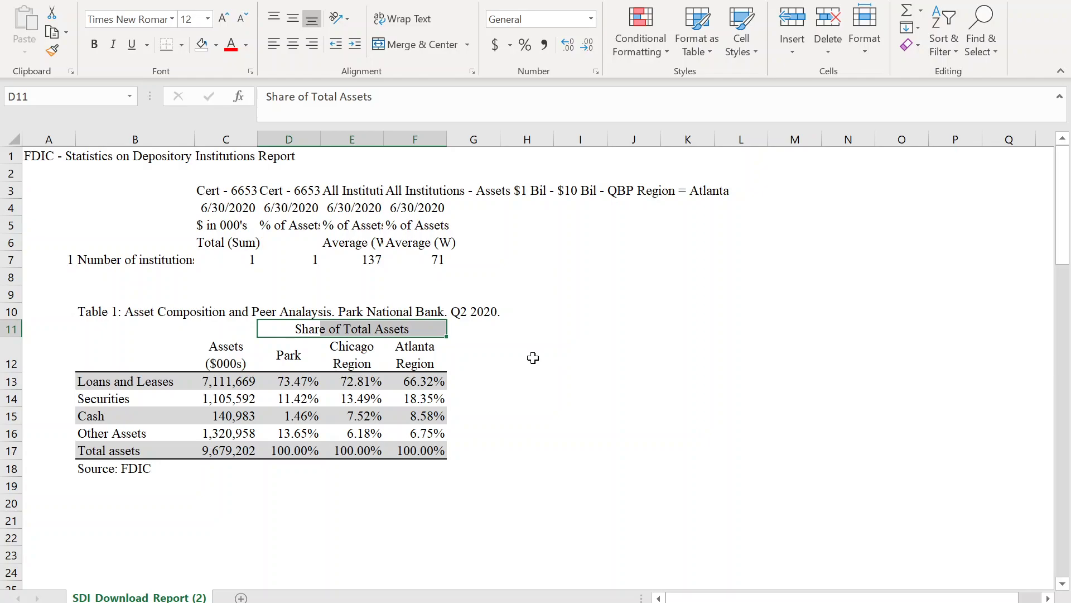
left_click(501, 367)
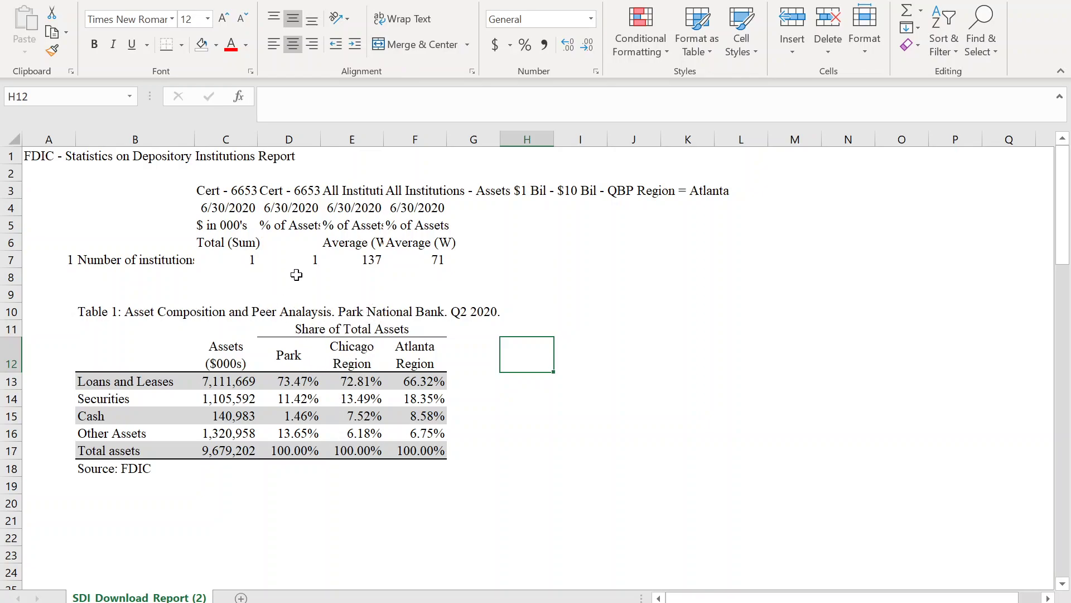
Widen columns D to F equally, and slightly widen columns C and B
left_click_drag(302, 139, 402, 137)
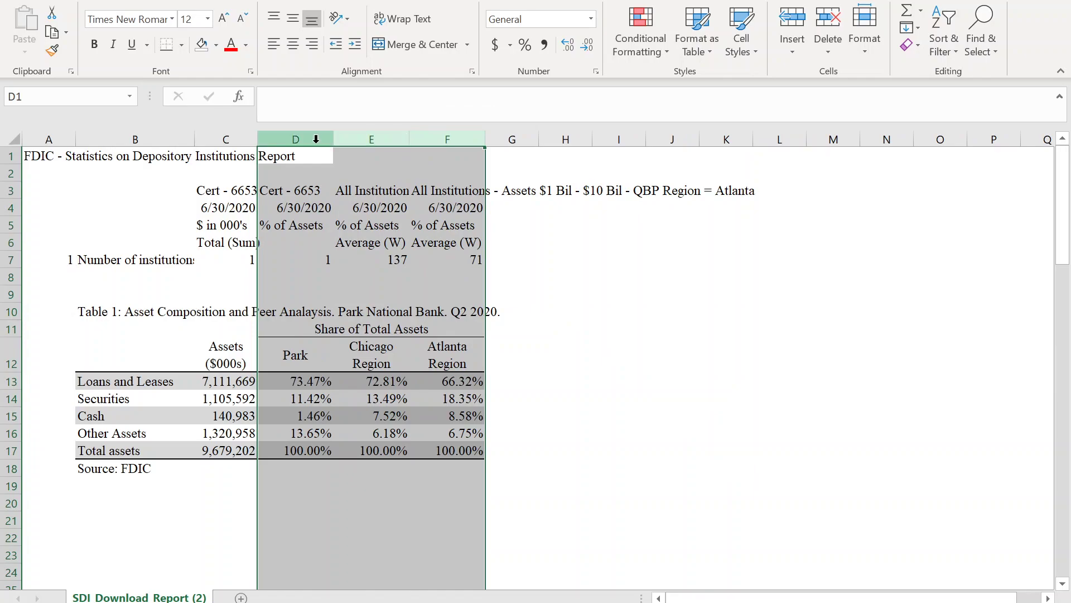
left_click_drag(254, 143, 264, 145)
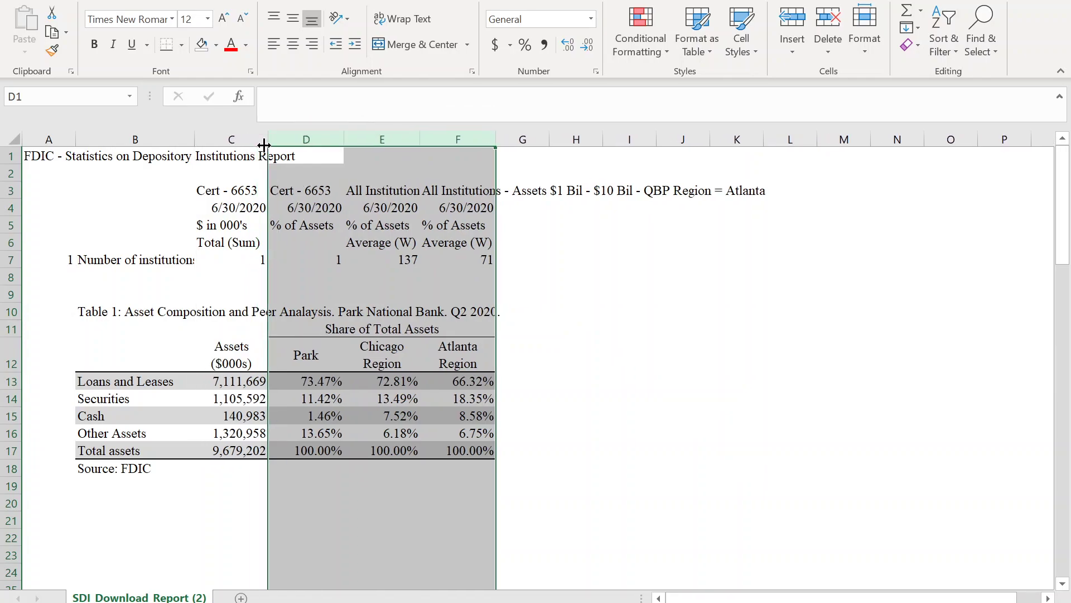
left_click_drag(194, 136, 207, 140)
left_click(335, 415)
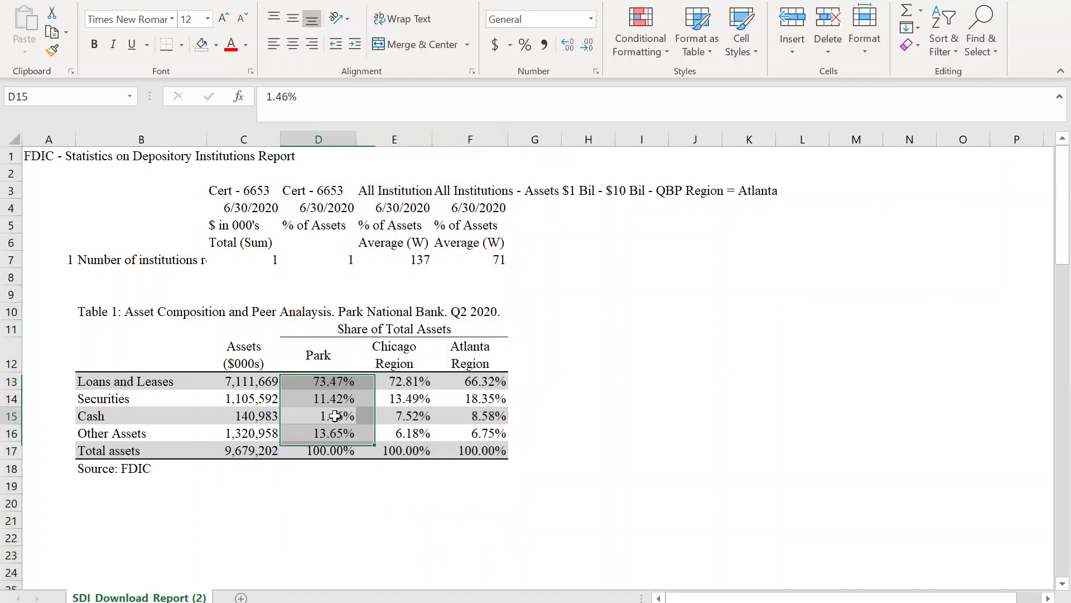
Increase the height of rows 13 to 18 evenly and middle-align their contents vertically
left_click_drag(6, 469, 8, 392)
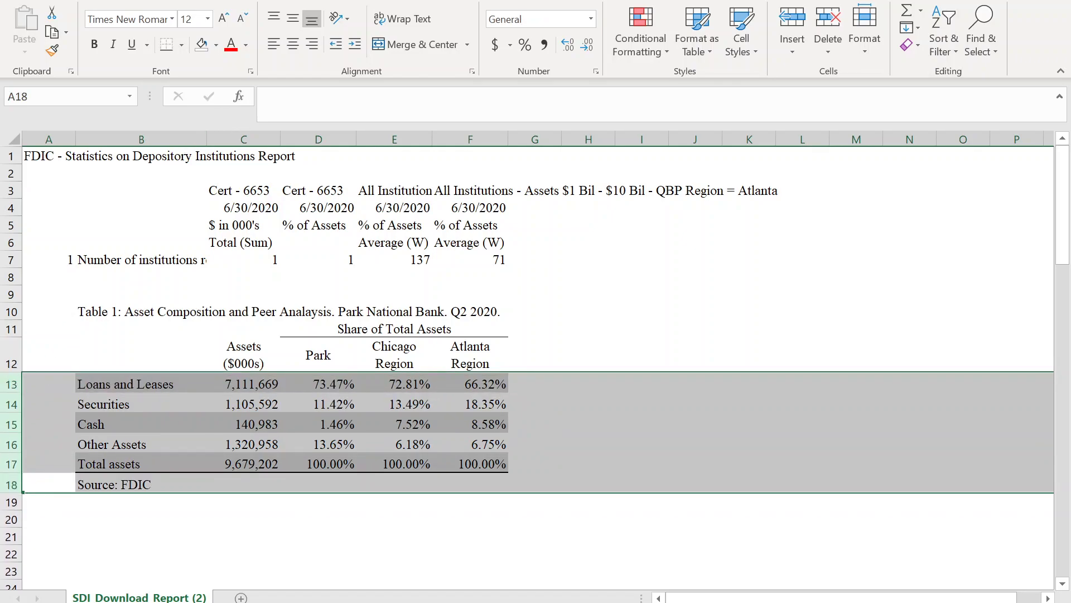
left_click(294, 19)
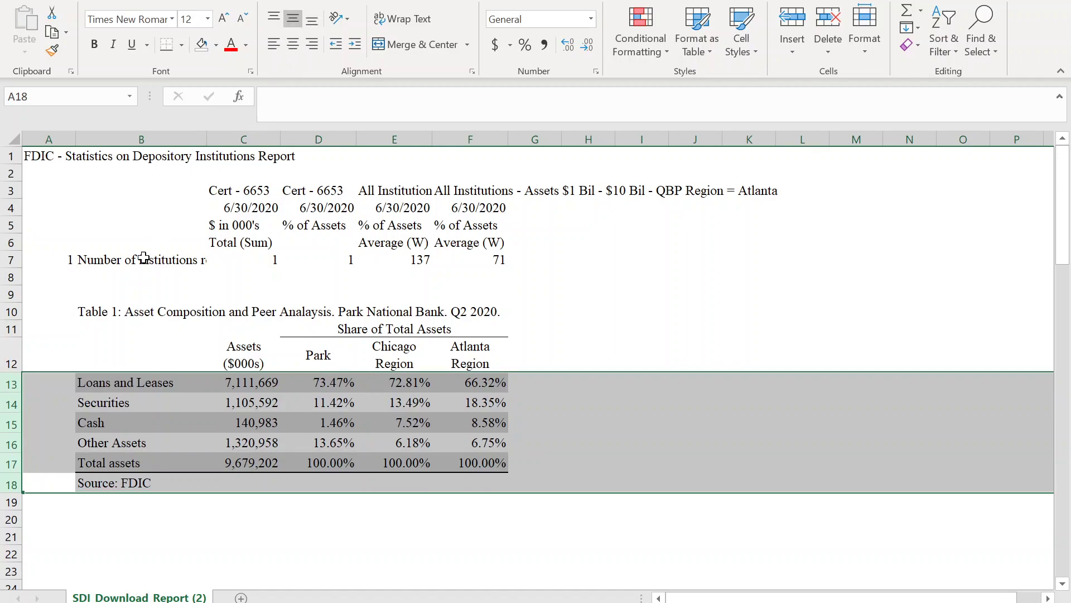
left_click_drag(15, 393, 14, 396)
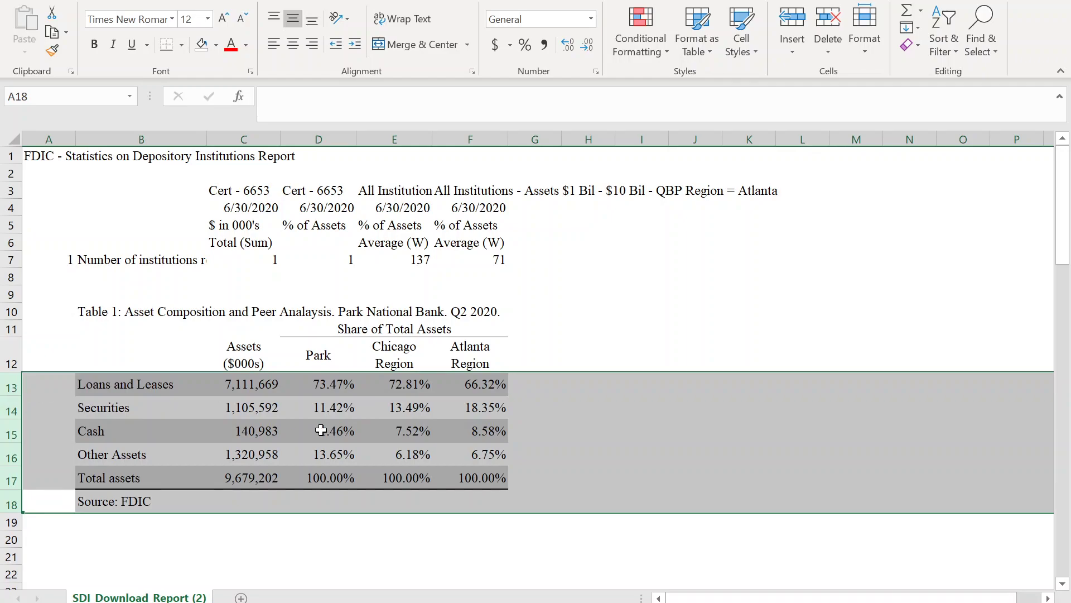
left_click(321, 430)
Slightly increase the heights of header rows 12 and 11
left_click_drag(4, 356, 8, 376)
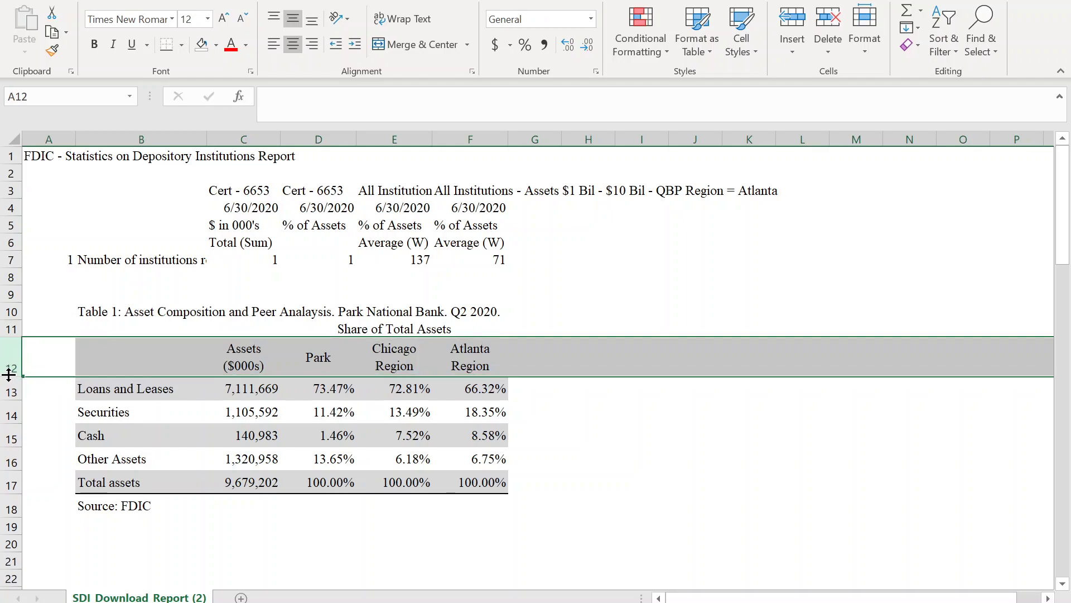
left_click(10, 329)
left_click_drag(15, 334, 15, 338)
left_click(276, 335)
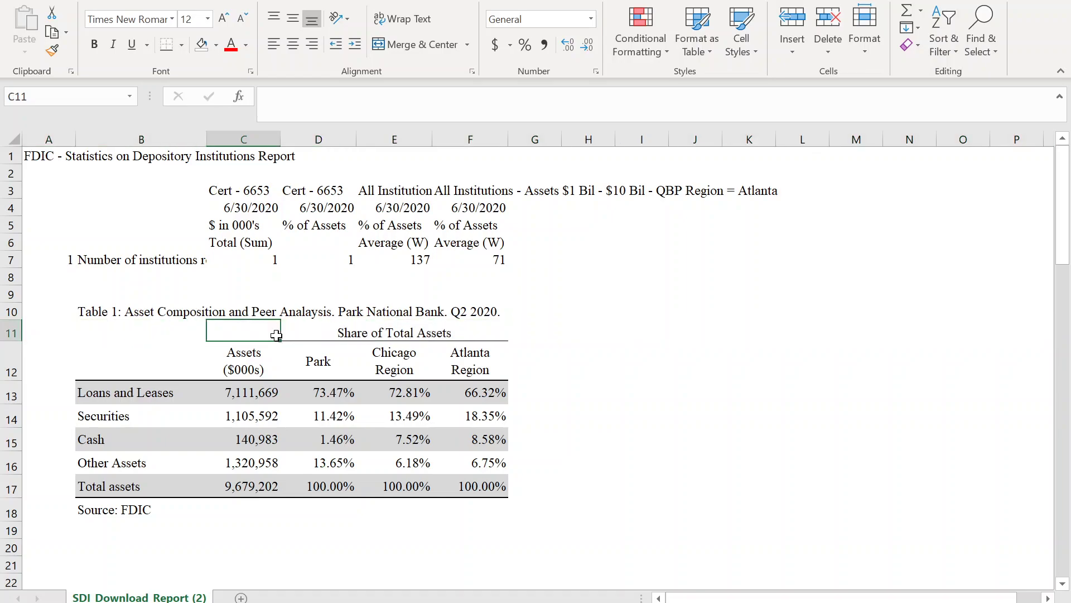
left_click(512, 346)
Add bottom borders beneath the table title in B10:F10 and the Other Assets row in B16:F16
left_click_drag(124, 318, 474, 310)
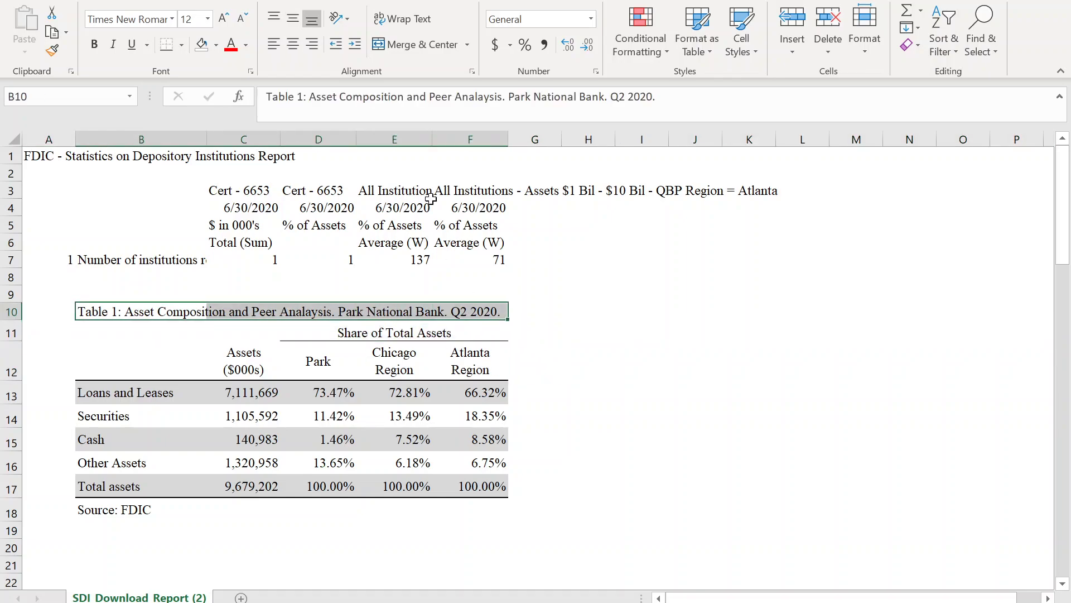
left_click(166, 44)
left_click_drag(109, 460, 482, 462)
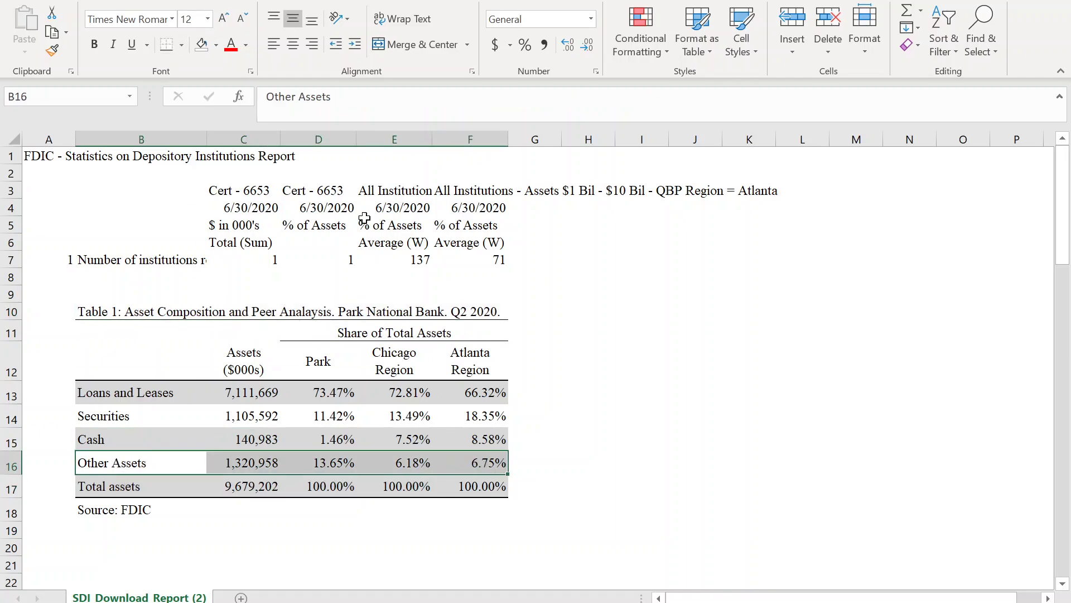
left_click(167, 44)
left_click(516, 275)
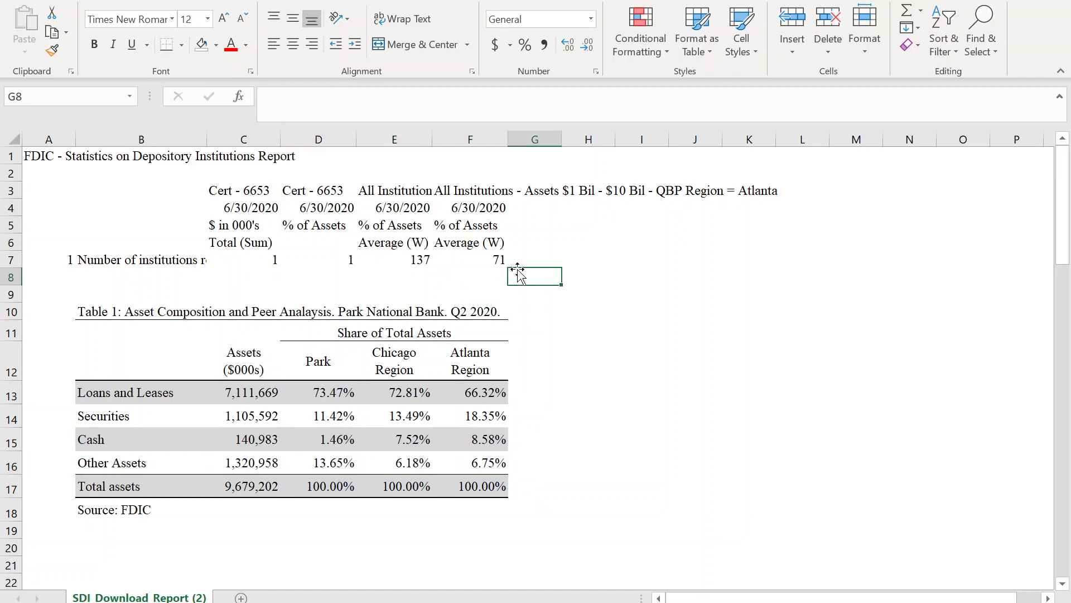
left_click(766, 384)
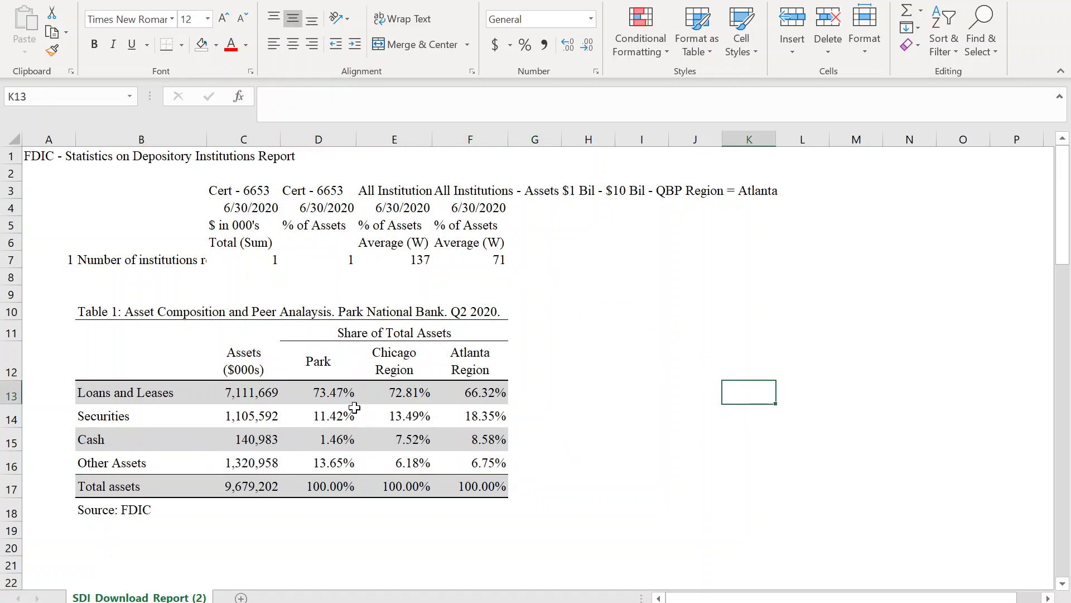
Change the spanning header in D11 to "Share of Total Assets (%)"
left_click_drag(328, 391, 502, 485)
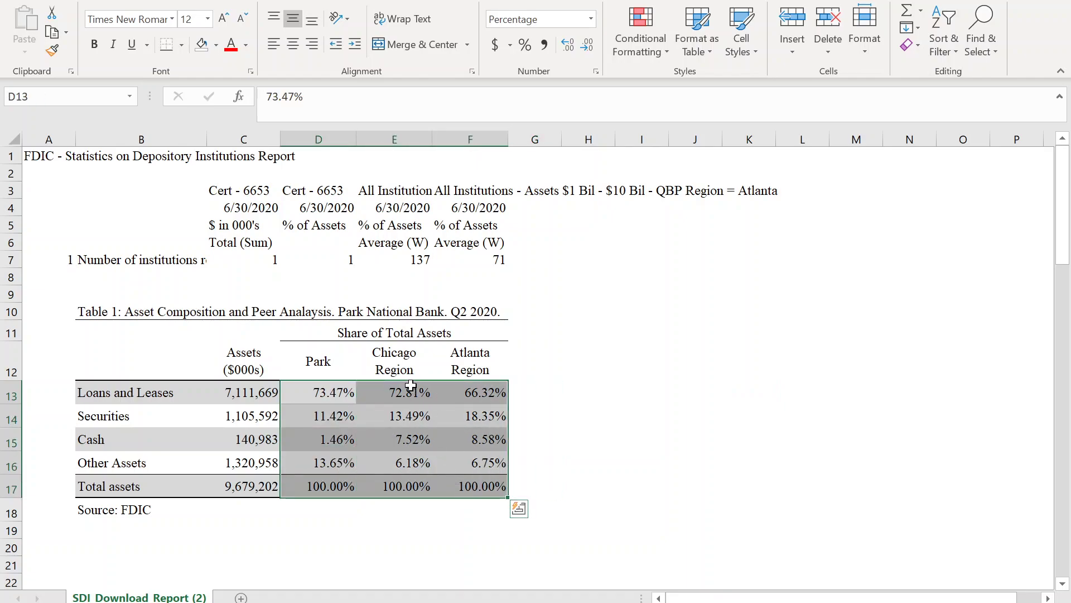
left_click(372, 330)
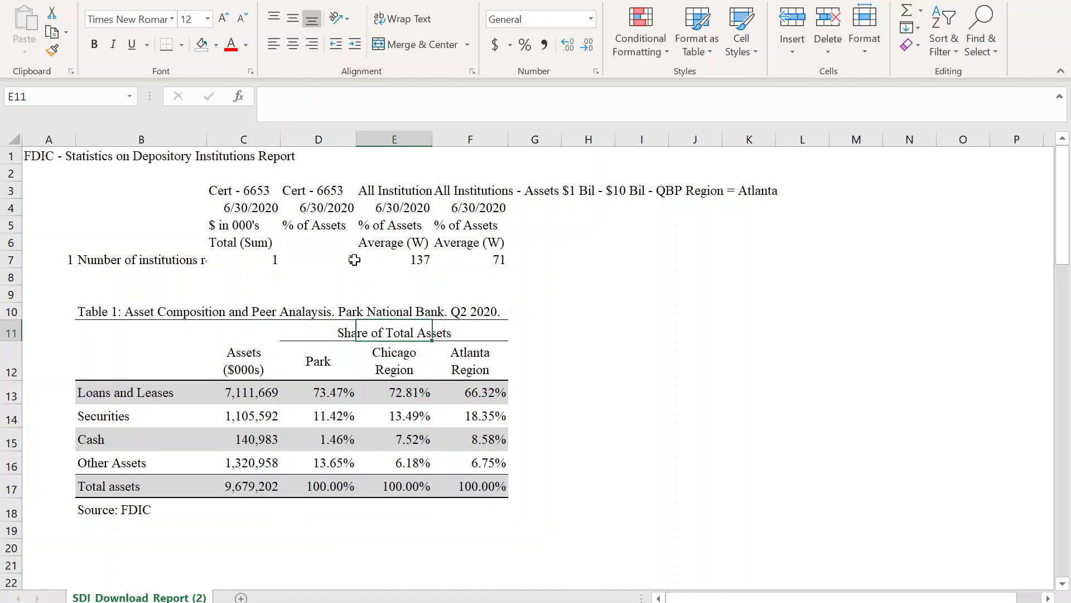
left_click(309, 325)
key("F2")
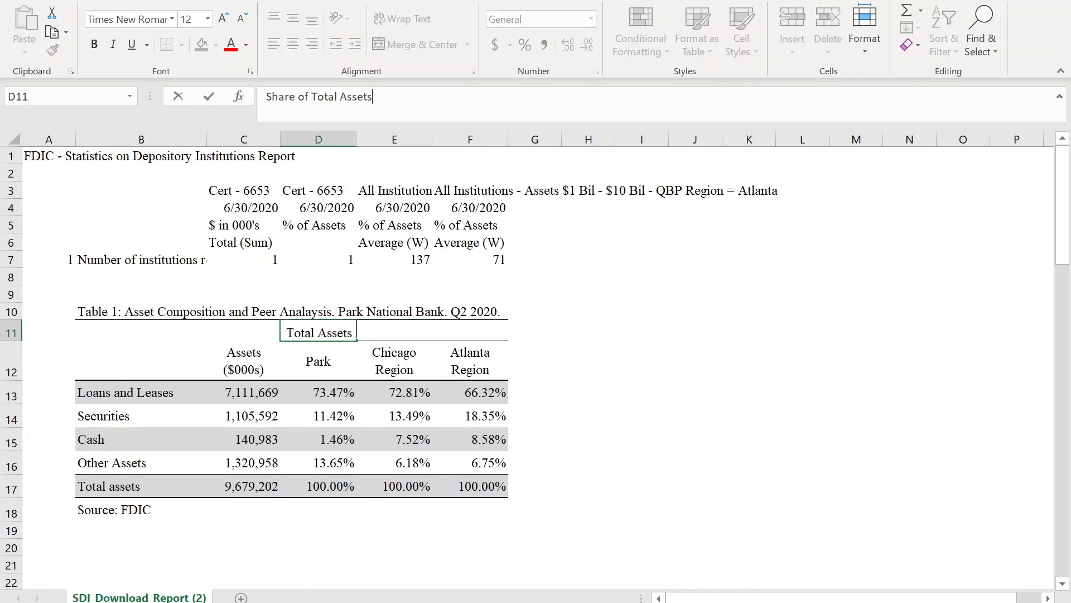
type("(%)")
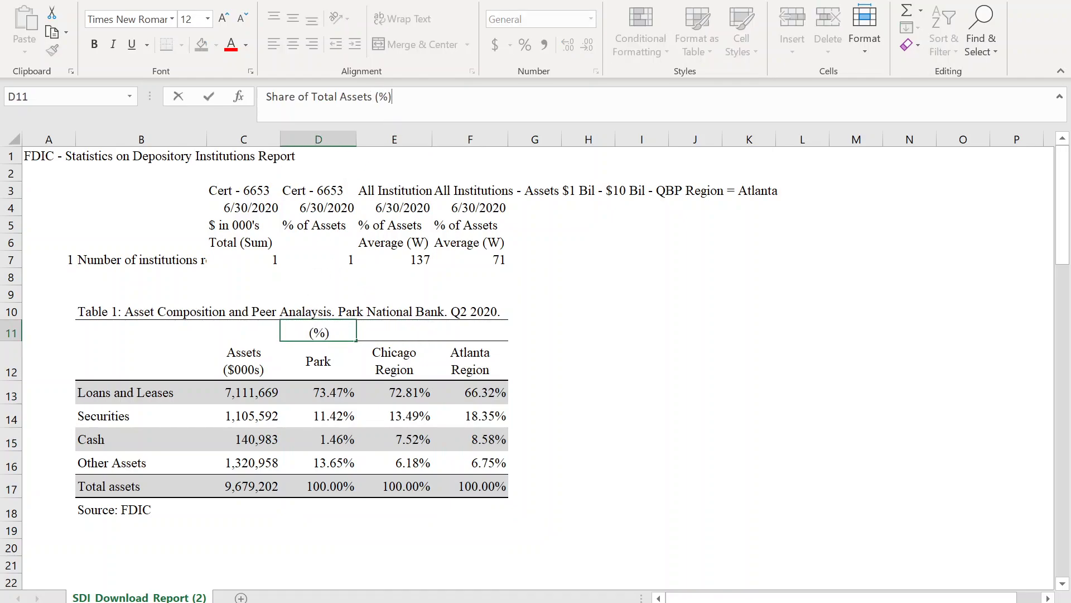
key("Return")
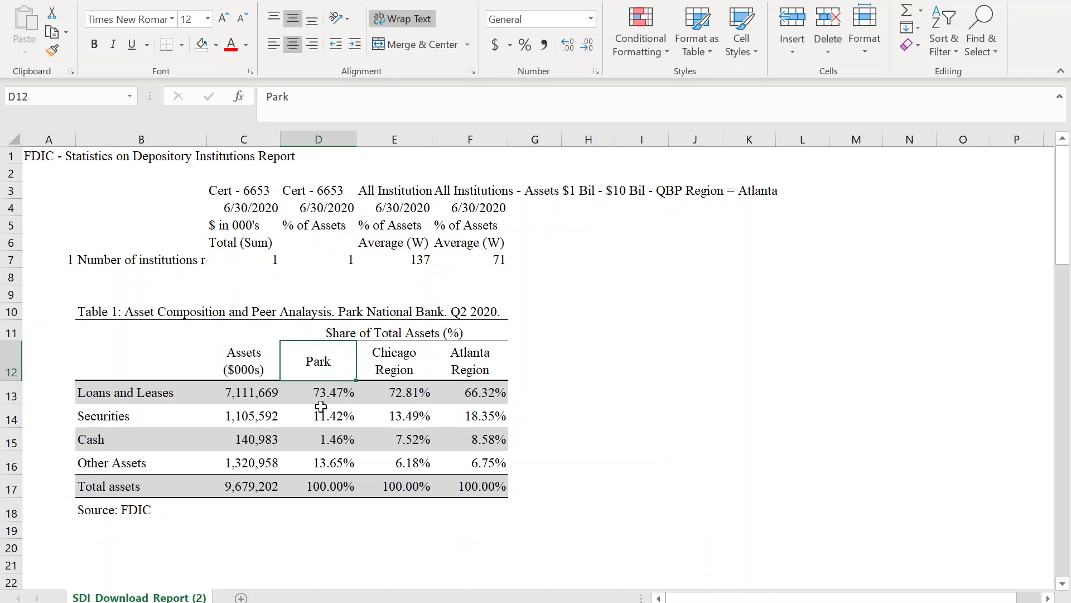
Enter the formula =D13*100 in H13 to convert Park's loans and leases share to a plain number
left_click(559, 392)
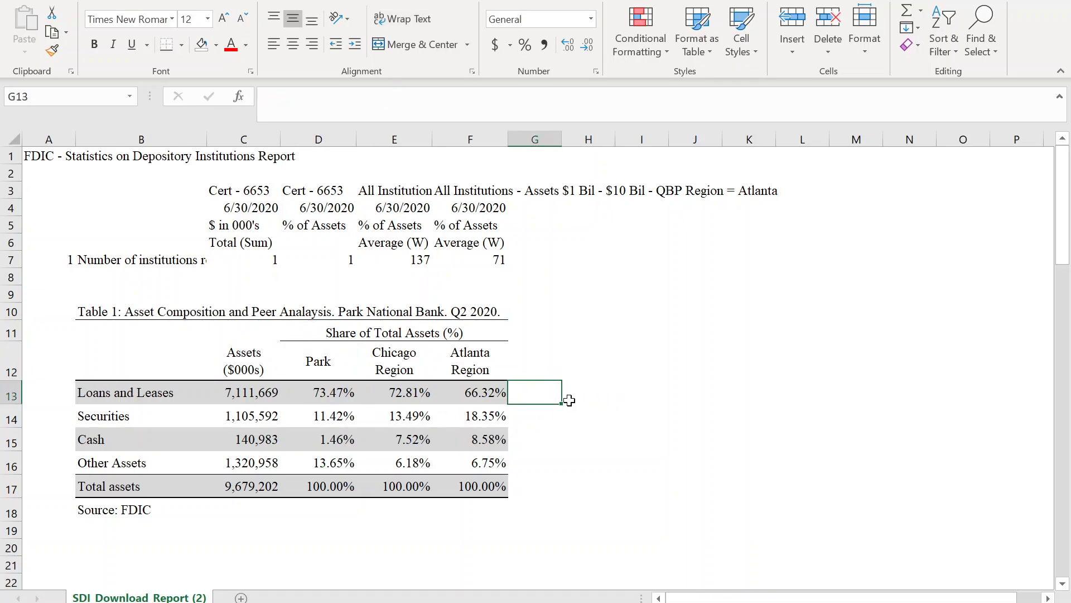
left_click(586, 393)
type("=")
key("Left")
key("Left")
key("Left")
key("Left")
type("*100")
key("Return")
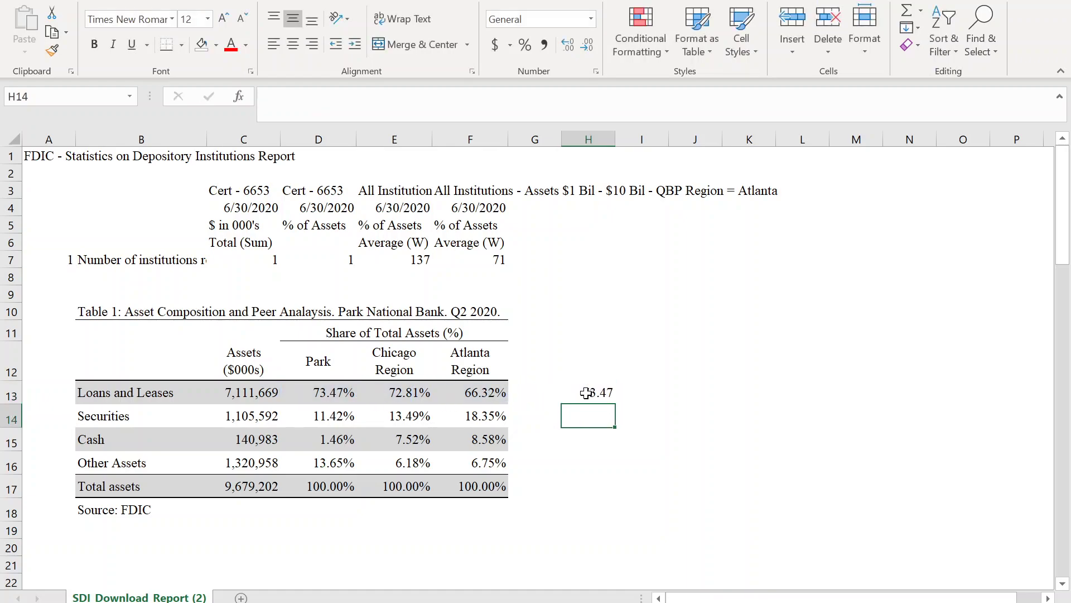
Fill the H13 formula across to J13 without formatting, and extend it down through row 17
left_click(618, 393)
left_click(607, 393)
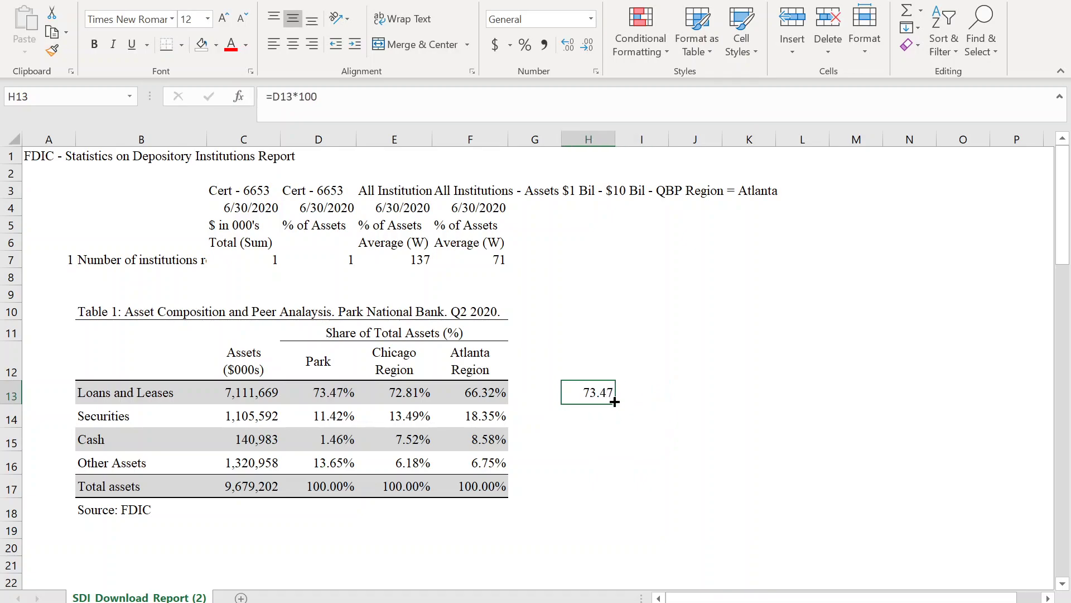
left_click_drag(618, 407, 721, 408)
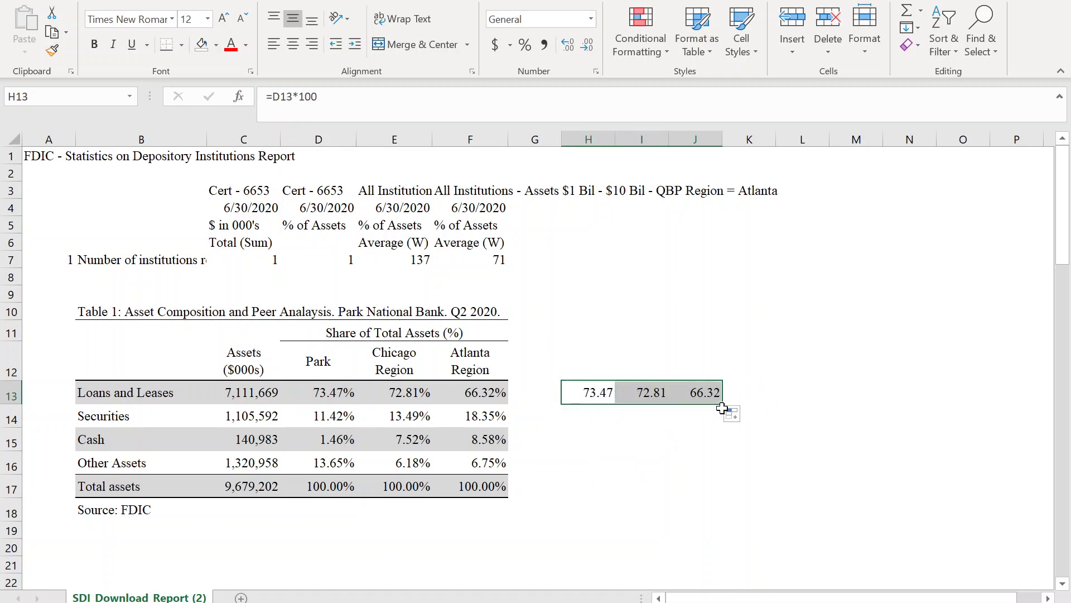
left_click(730, 413)
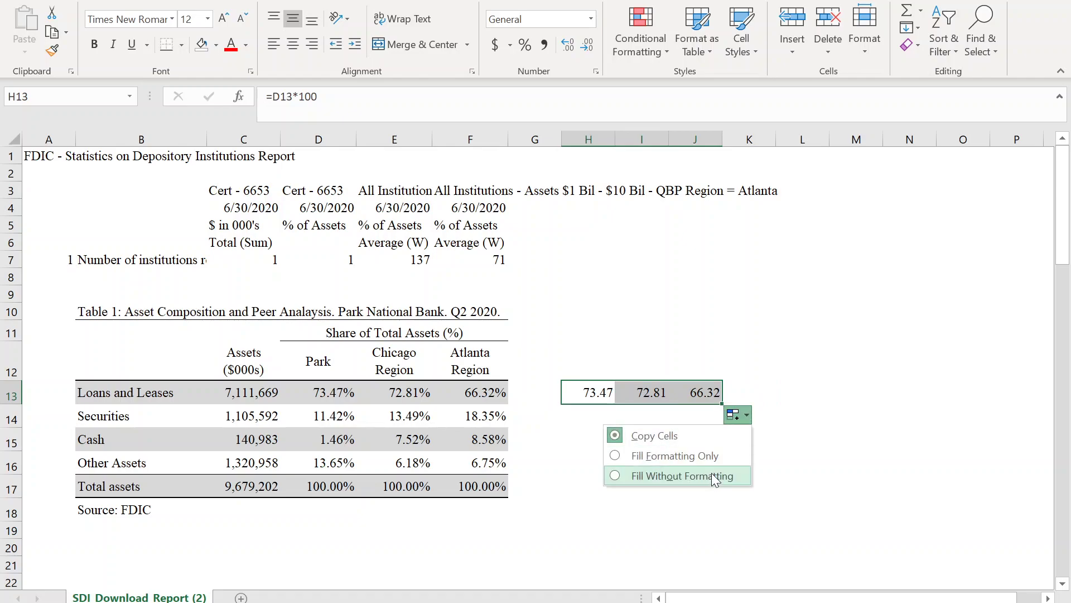
left_click(715, 476)
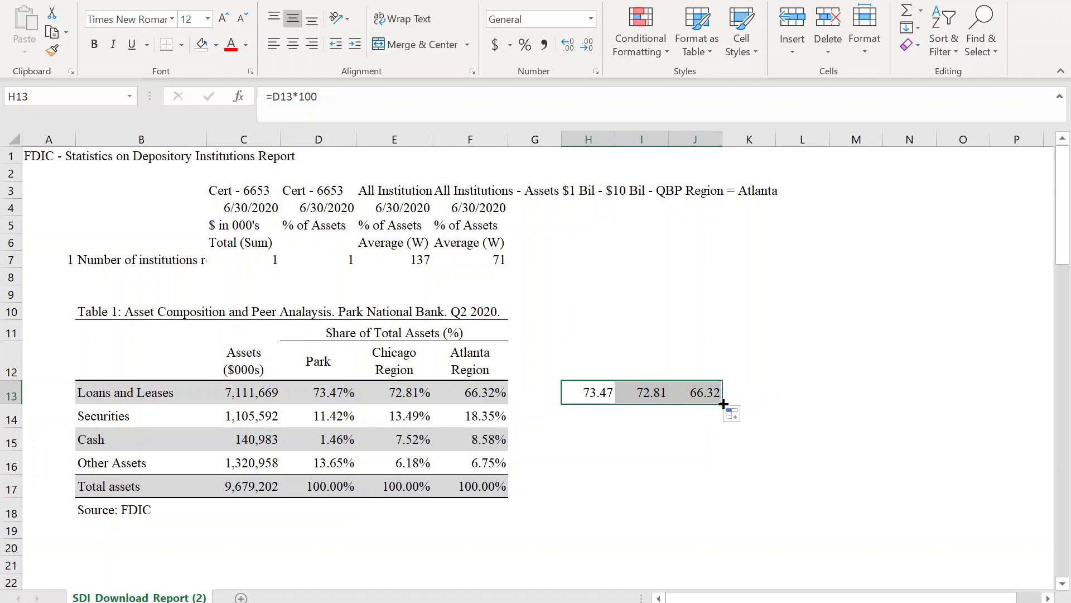
left_click_drag(723, 404, 718, 502)
Copy the converted shares in H13:J17 and paste them as values only over D13:F17
key("ctrl+c")
left_click(333, 391)
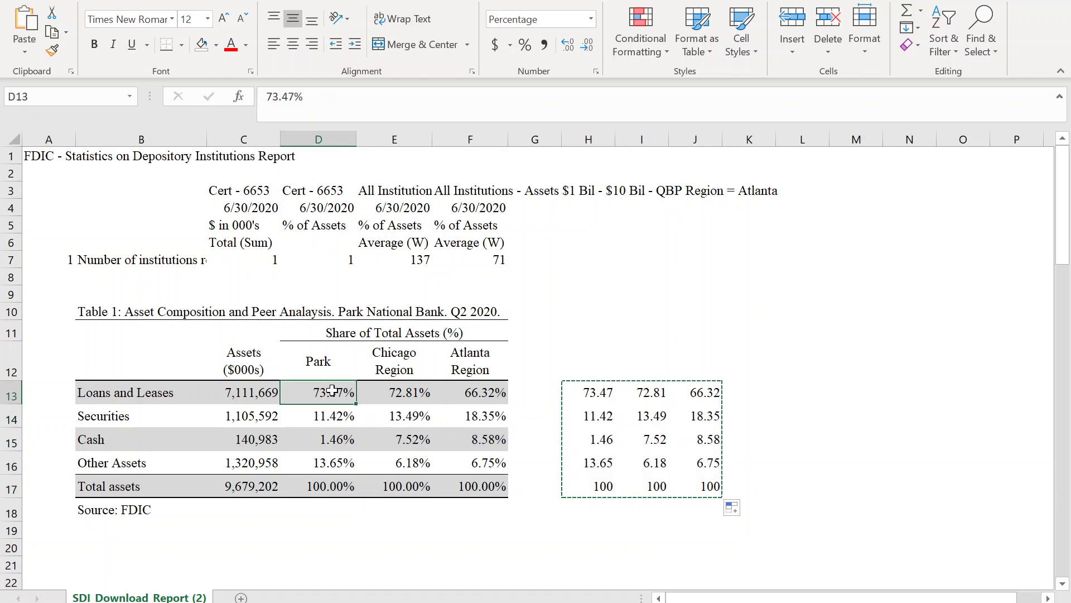
left_click(25, 47)
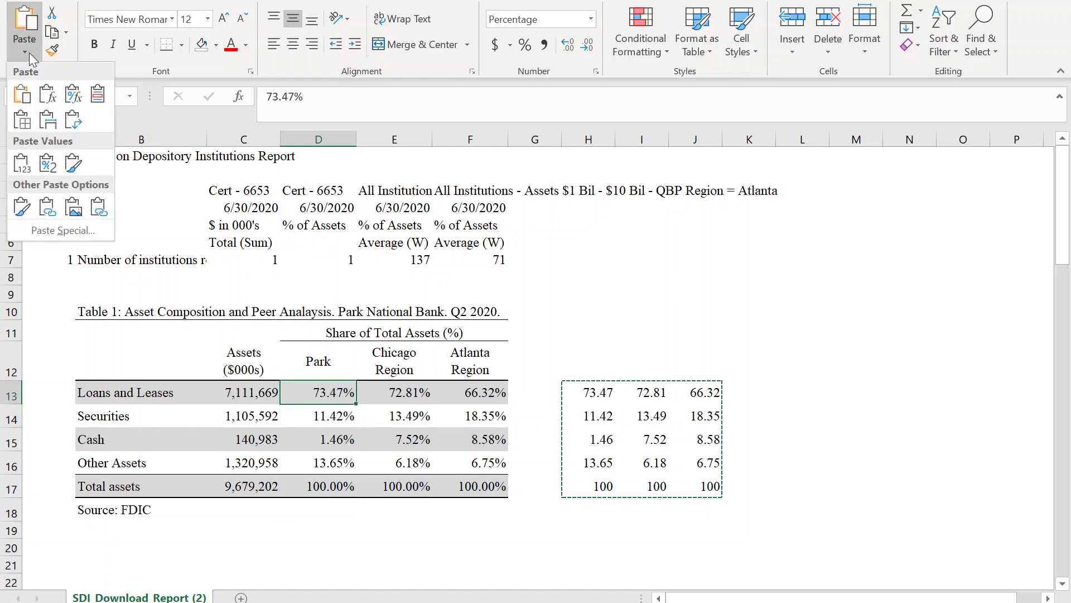
left_click(21, 167)
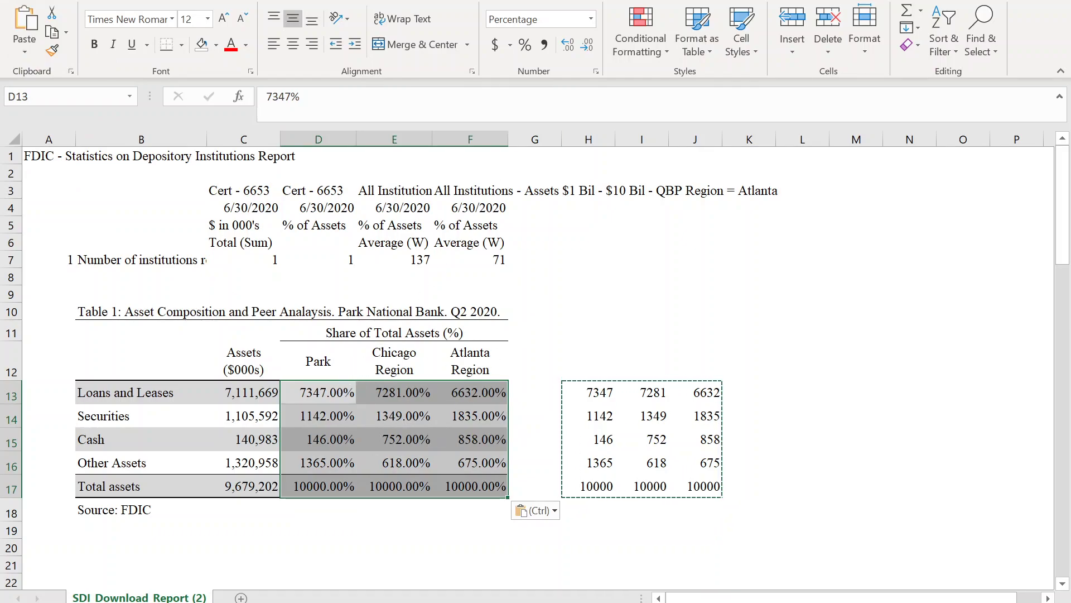
Format the pasted shares in D13:F17 as plain numbers with one decimal place
left_click(591, 19)
left_click(558, 73)
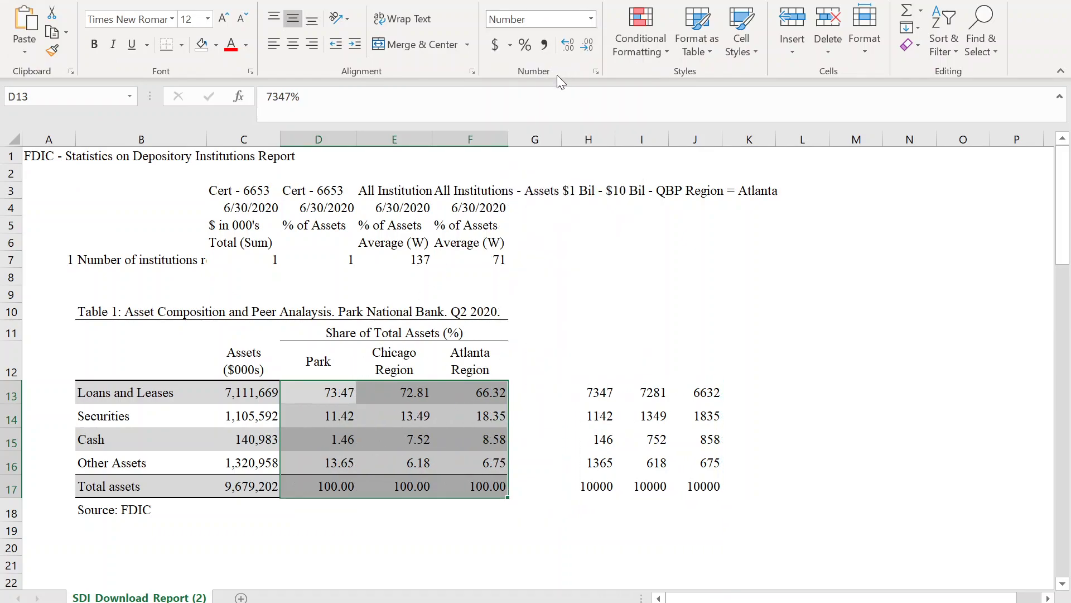
left_click(588, 48)
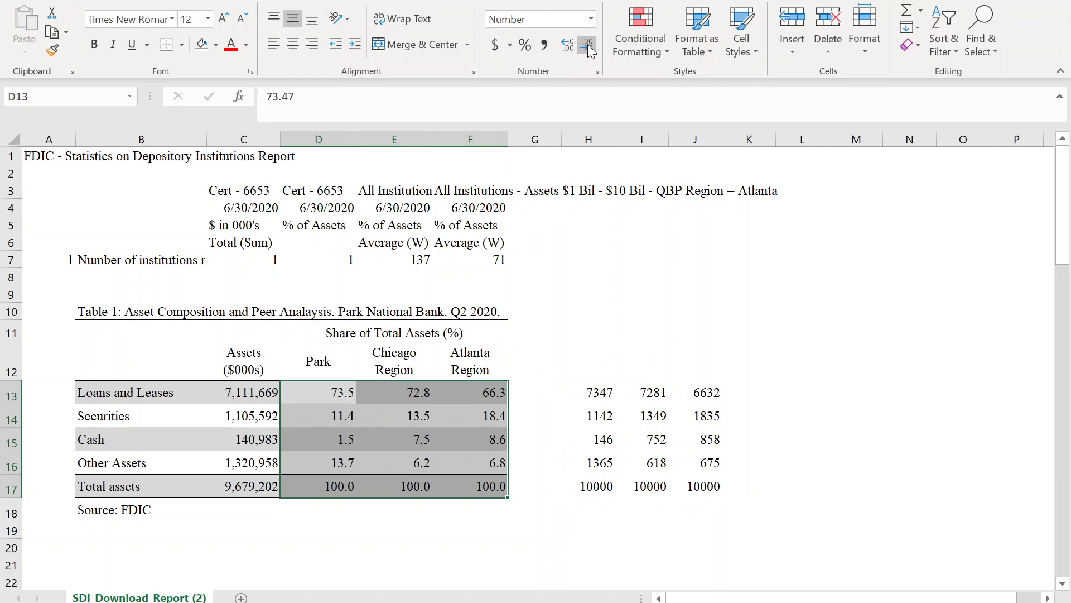
Clear the helper calculations beside the table in H13:K18
left_click(695, 335)
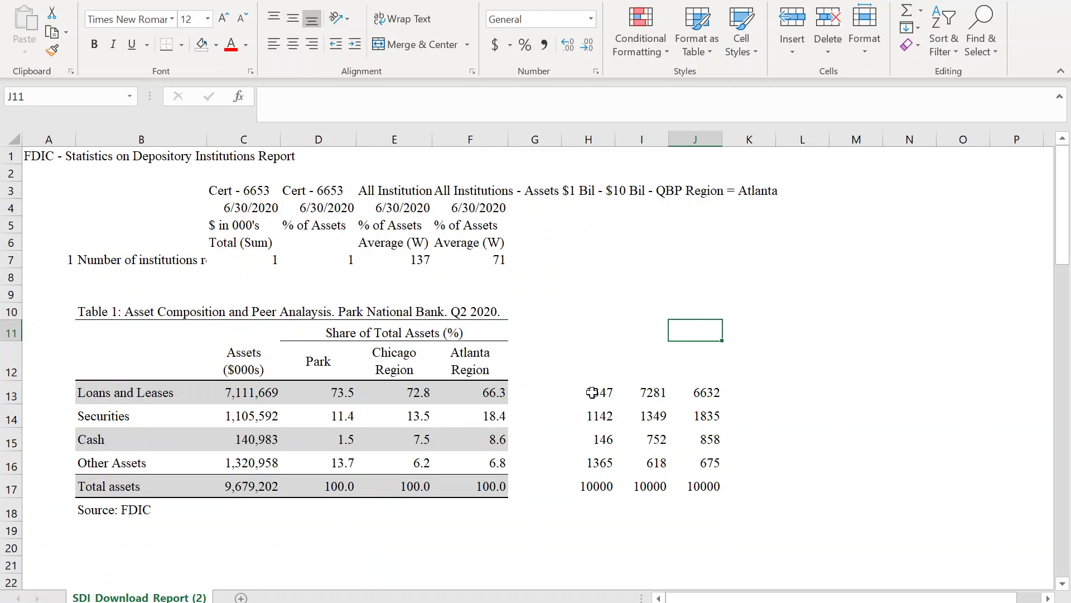
left_click_drag(581, 390, 727, 512)
key("Delete")
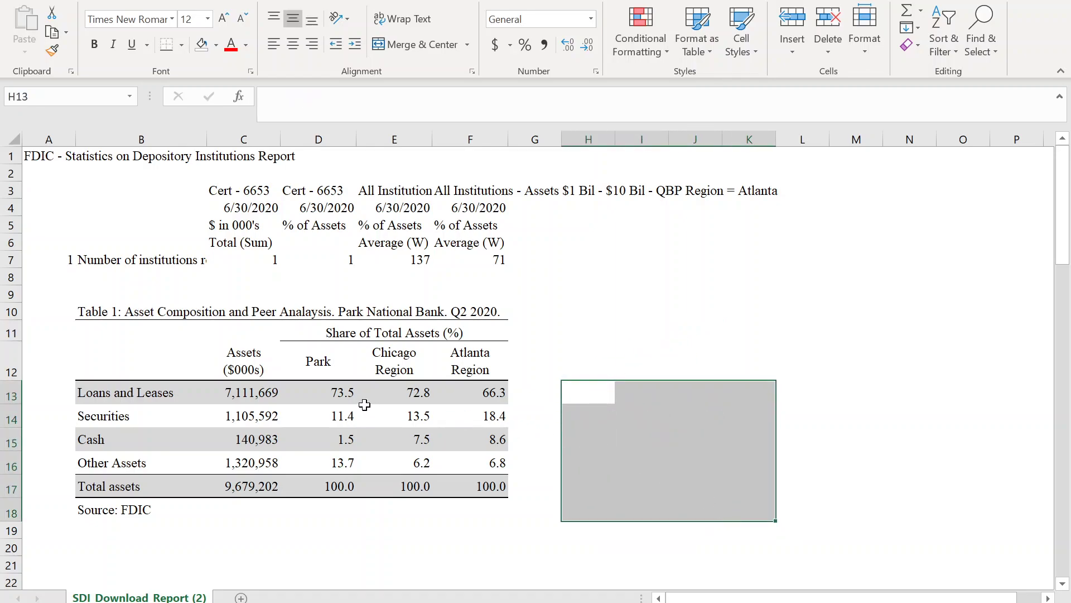
Right-align the shares in D13:F17 with three indent levels, and widen columns D through F equally
left_click_drag(329, 392, 483, 483)
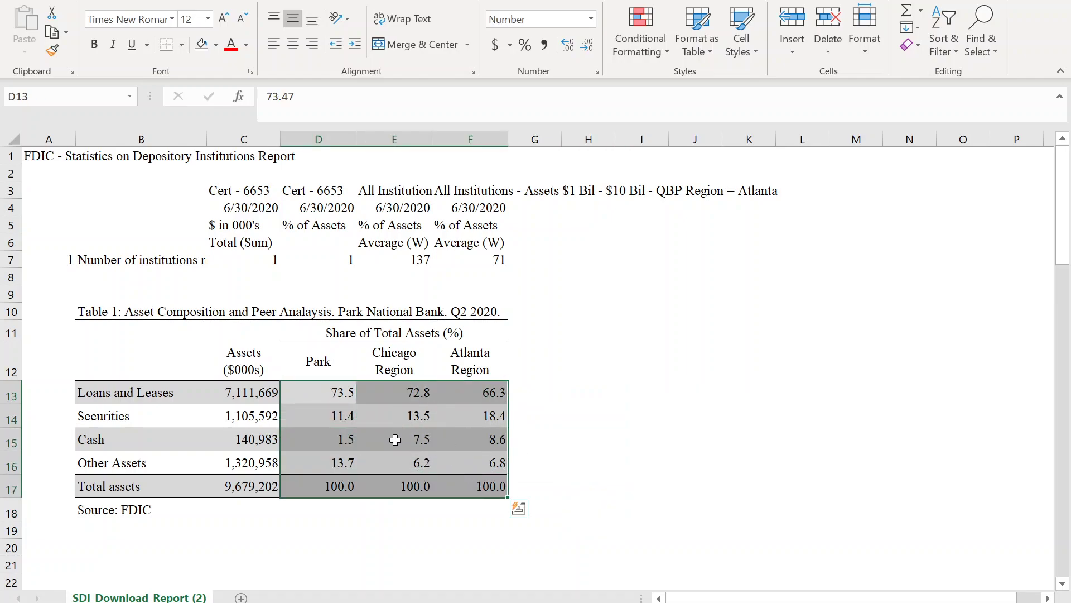
left_click(297, 45)
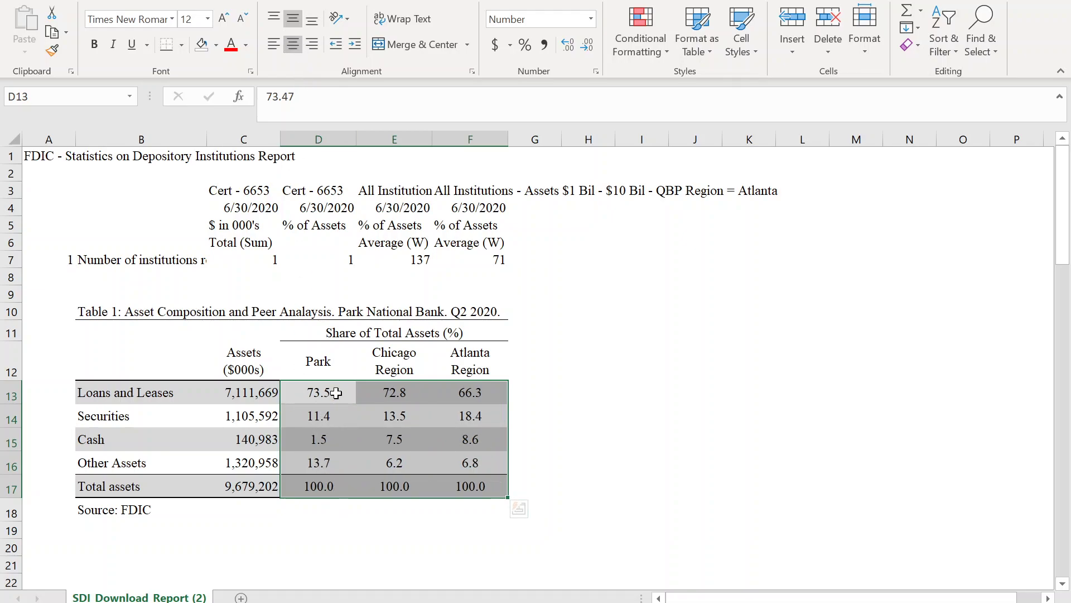
left_click(308, 44)
left_click(358, 52)
left_click(357, 51)
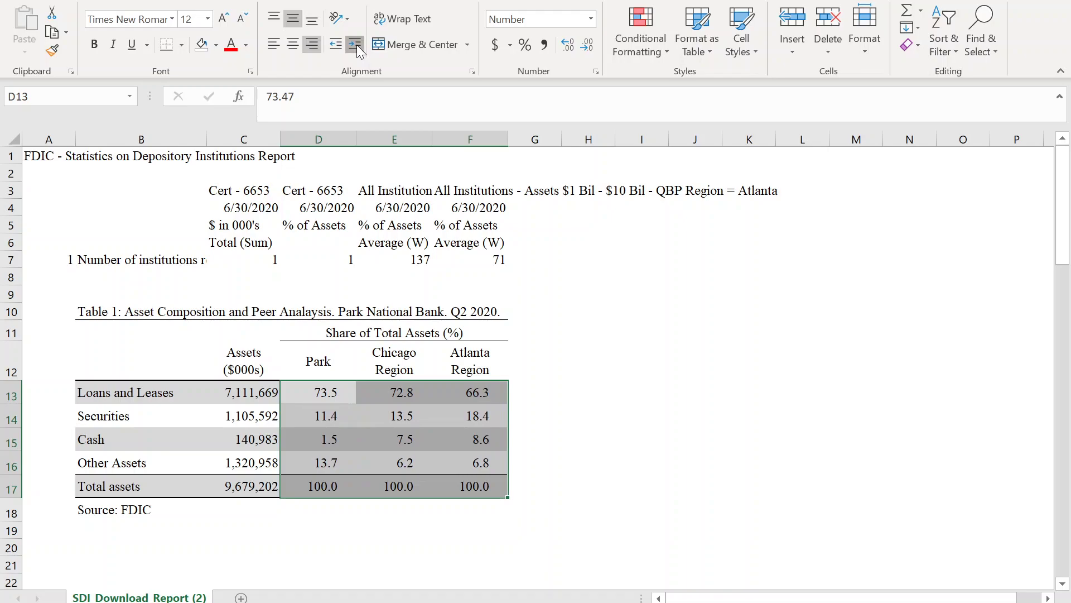
left_click(358, 51)
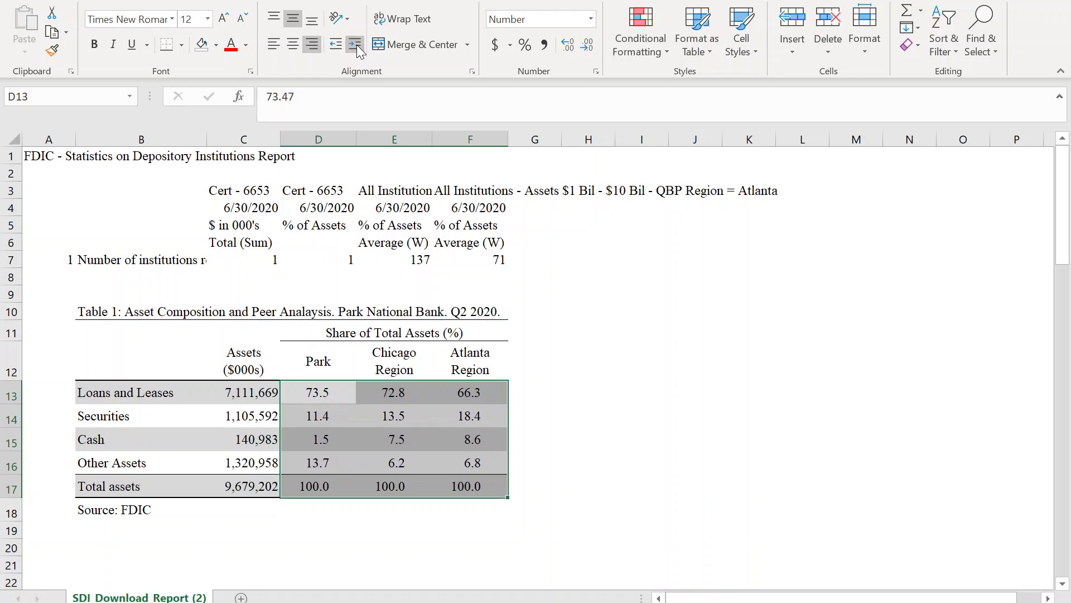
left_click_drag(348, 139, 444, 142)
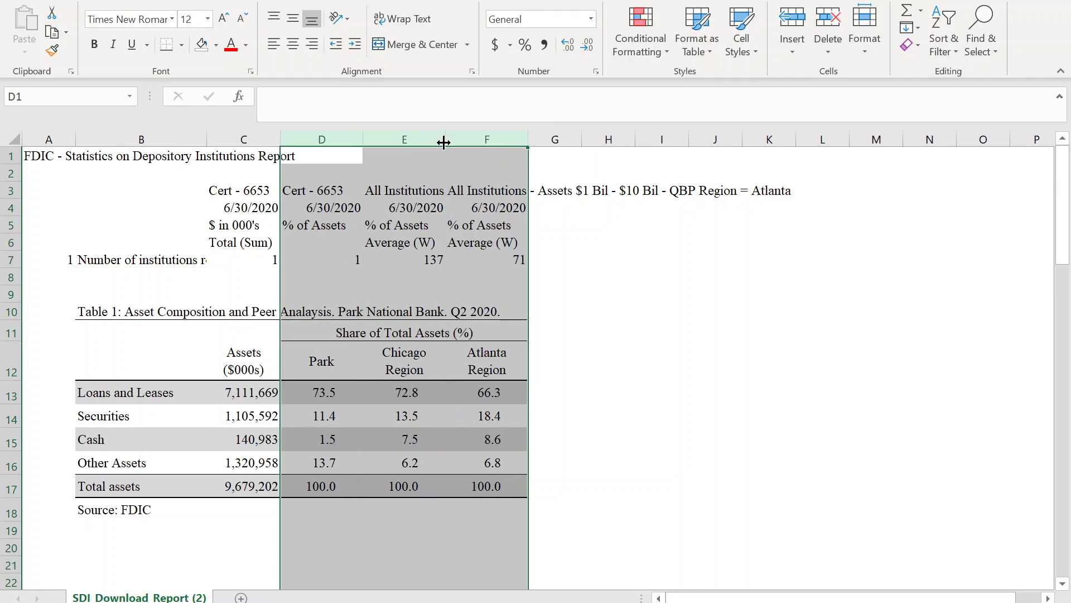
left_click(681, 336)
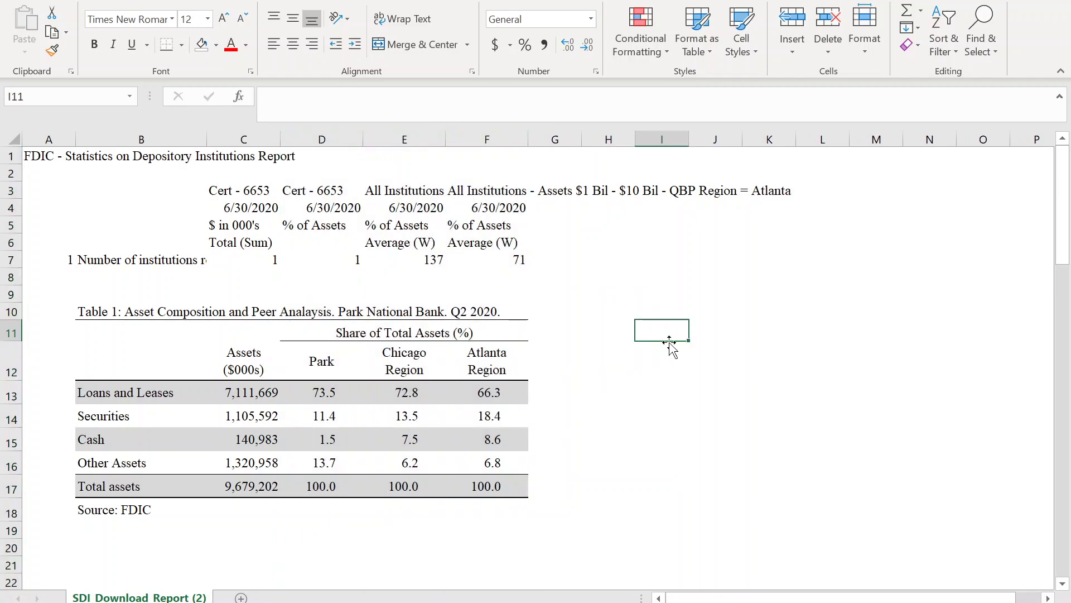
Right-align the dollar amounts in C13:C17 with one indent level
left_click_drag(273, 393, 263, 486)
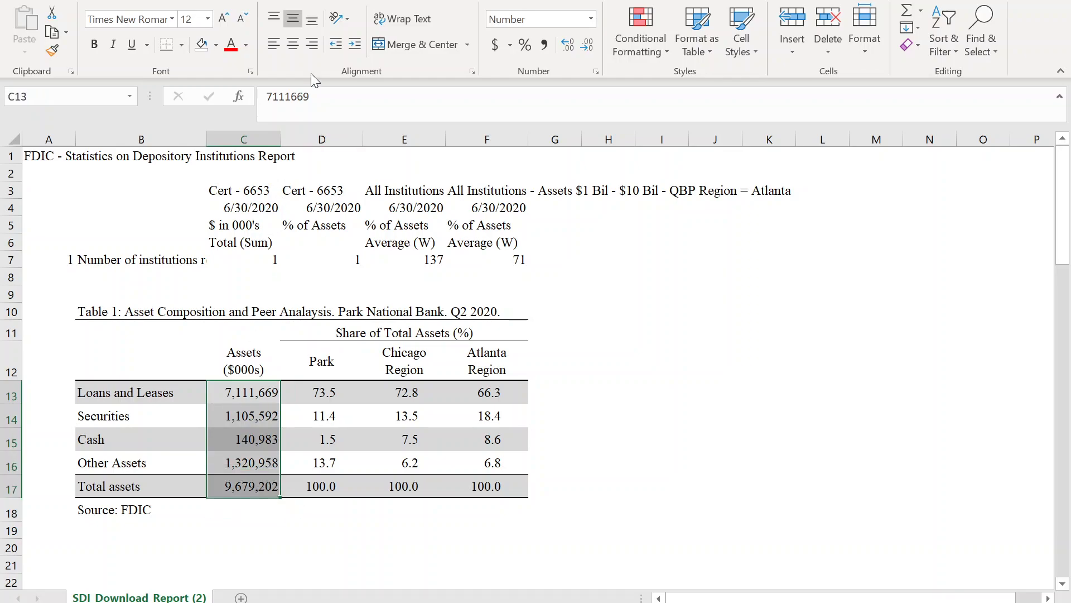
left_click(314, 44)
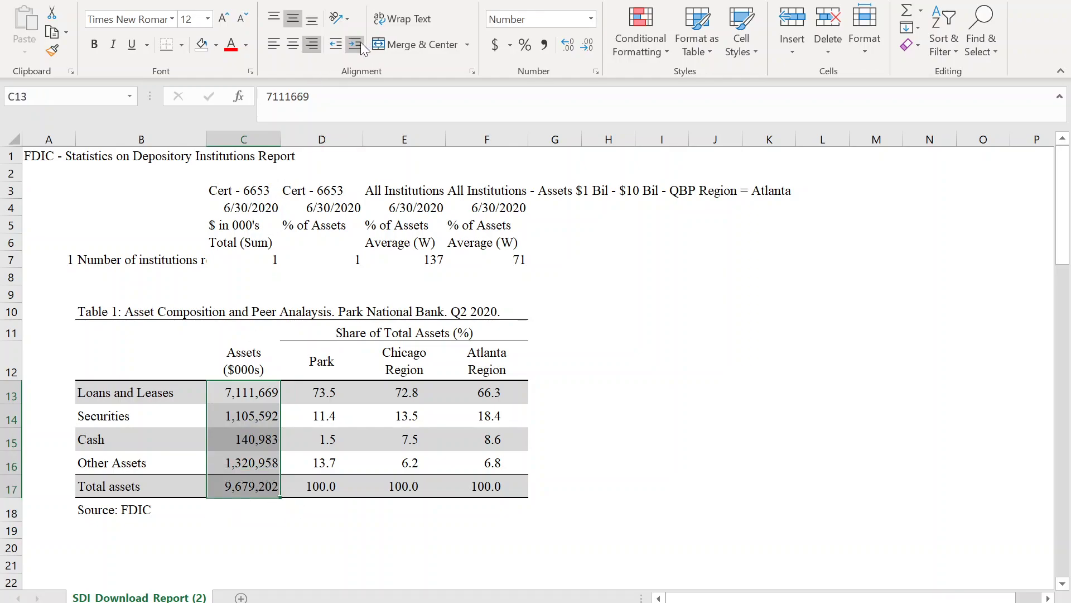
left_click(360, 47)
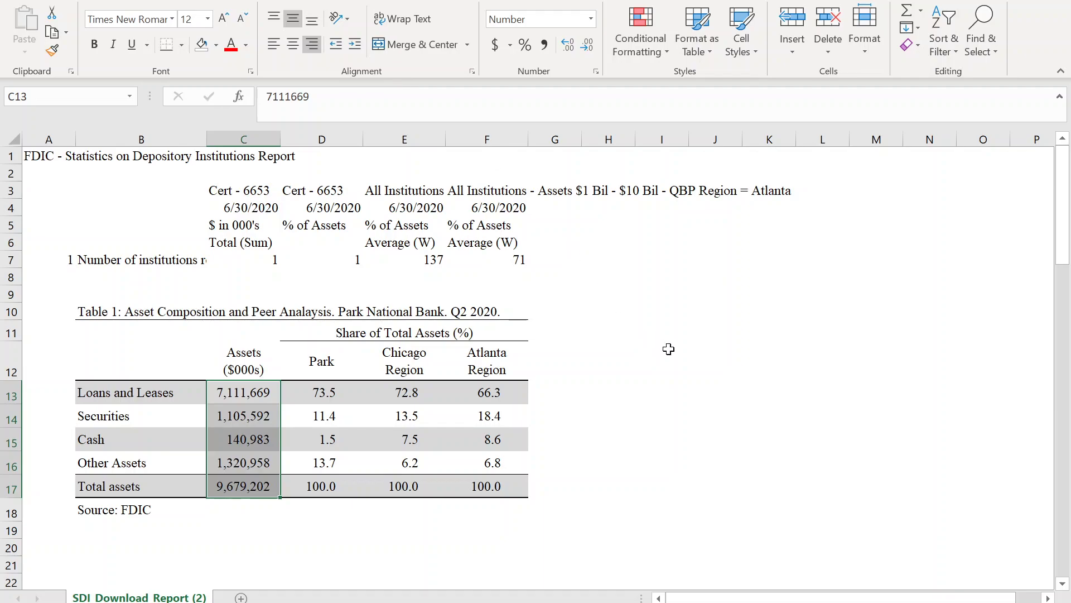
left_click(702, 386)
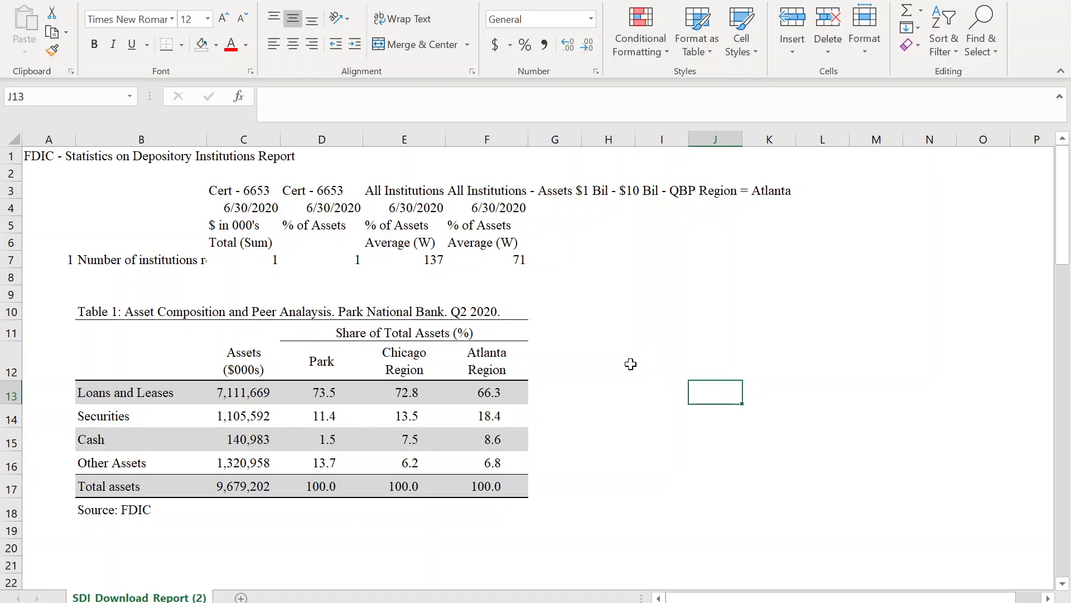
Review the table's title, column headings, row labels, totals and source line, and check the FDIC region definitions in the browser
left_click(105, 314)
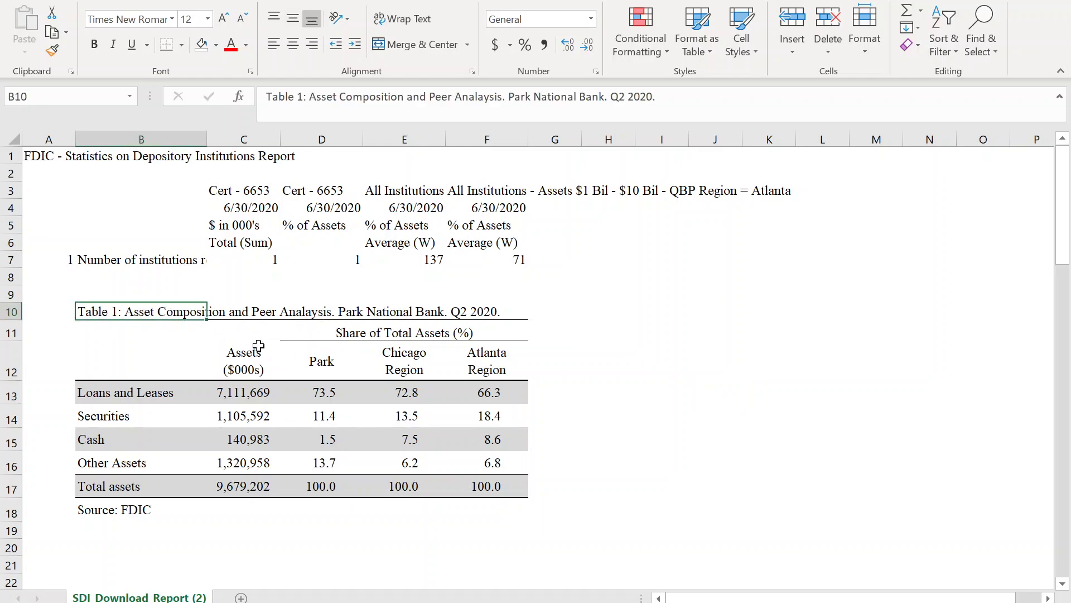
left_click(288, 378)
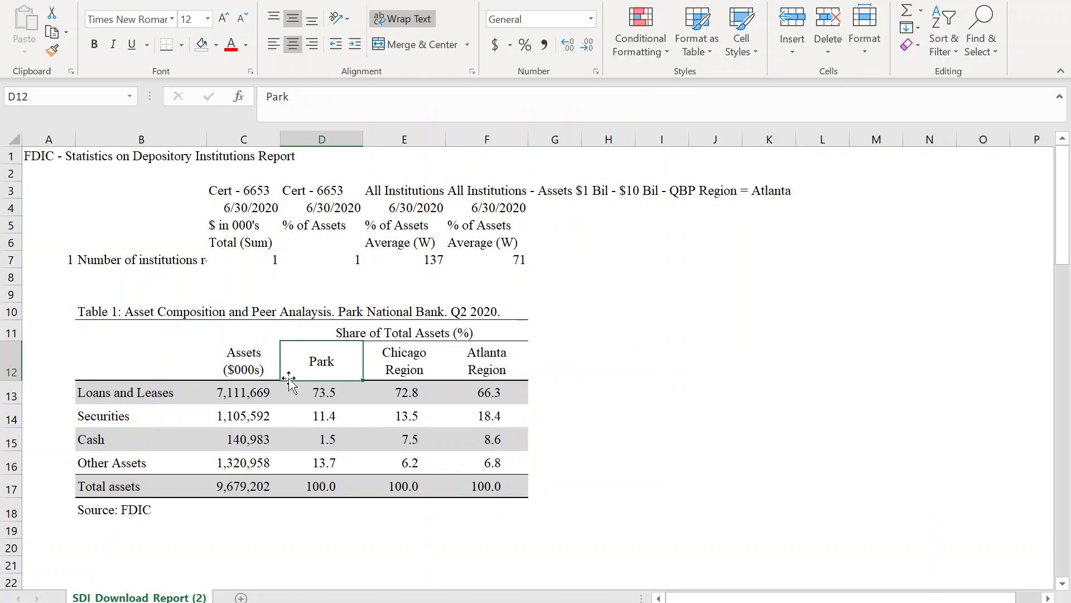
left_click(87, 300)
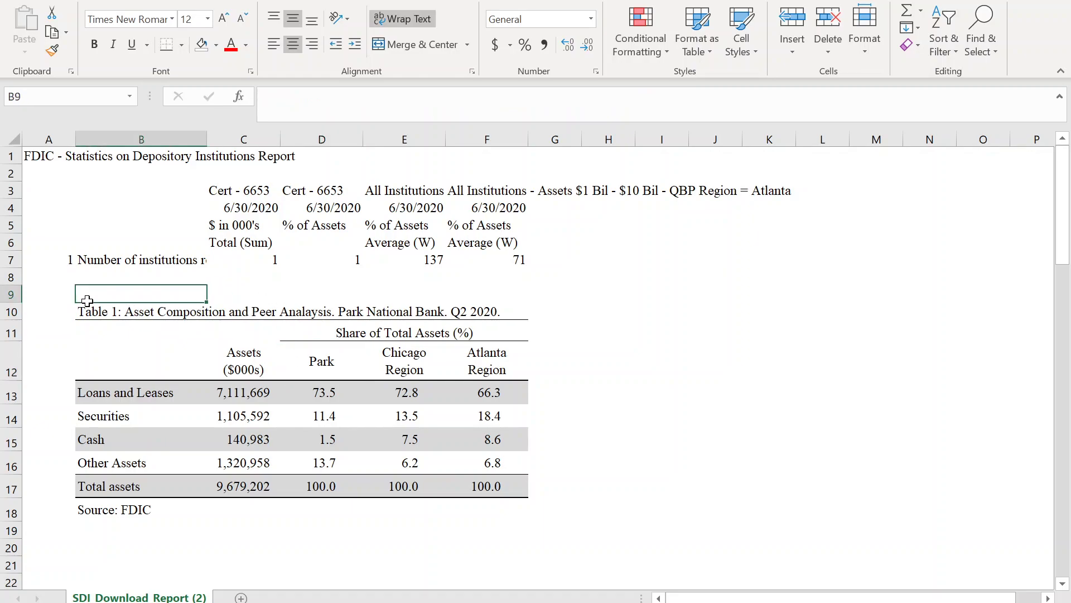
left_click_drag(87, 300, 154, 473)
left_click(318, 477)
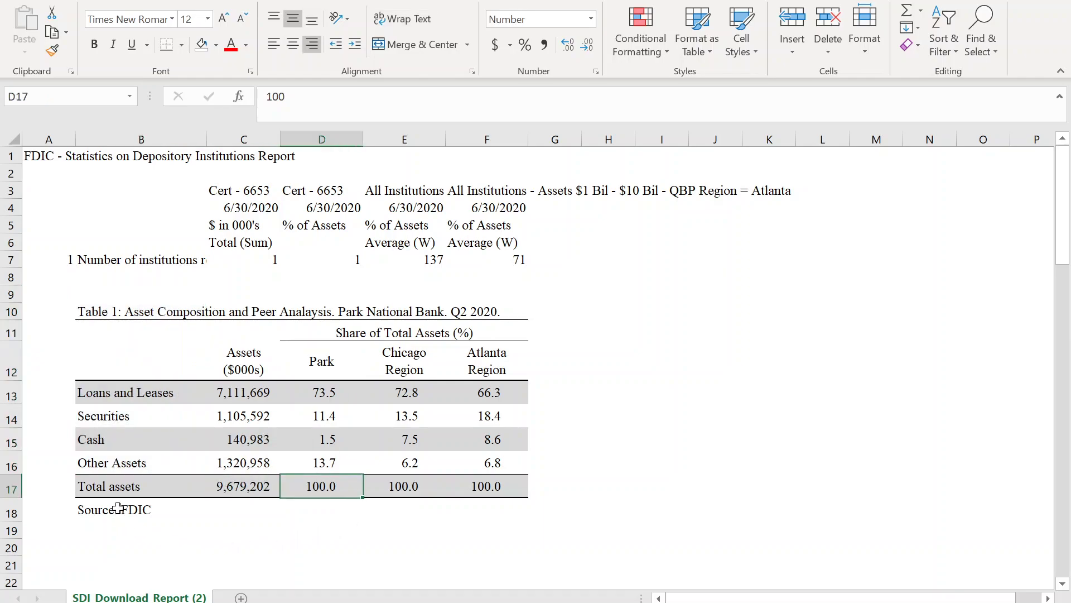
left_click(118, 509)
left_click(128, 531)
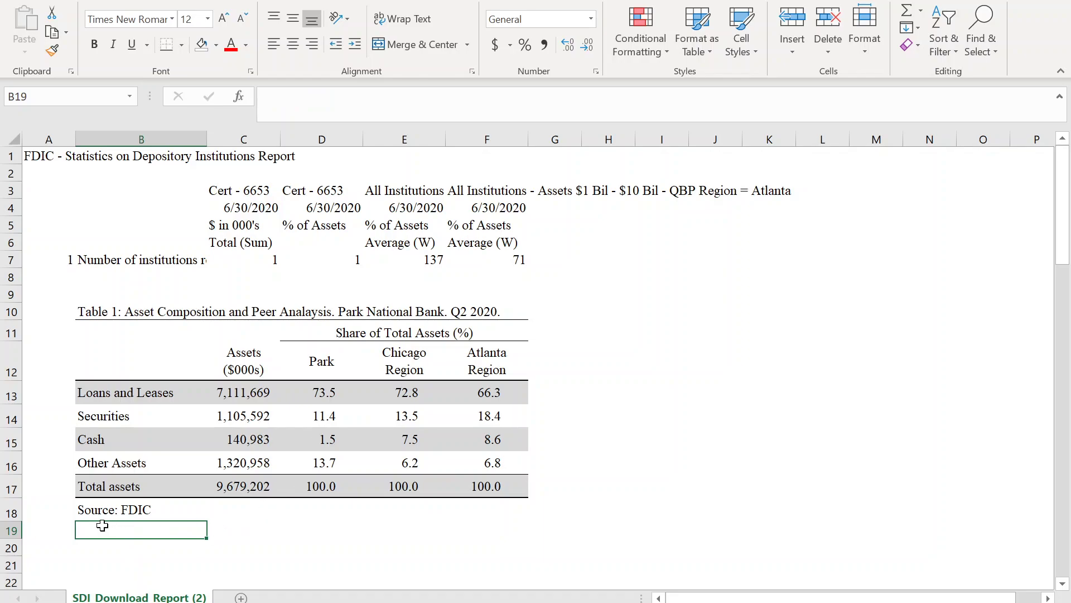
key("alt+Tab")
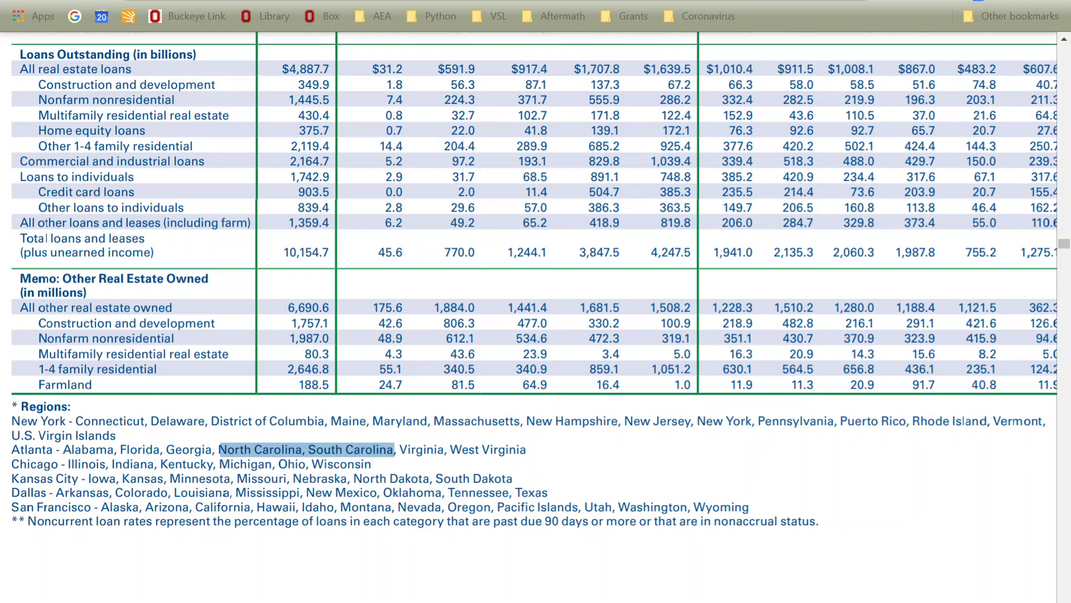
key("alt+Tab")
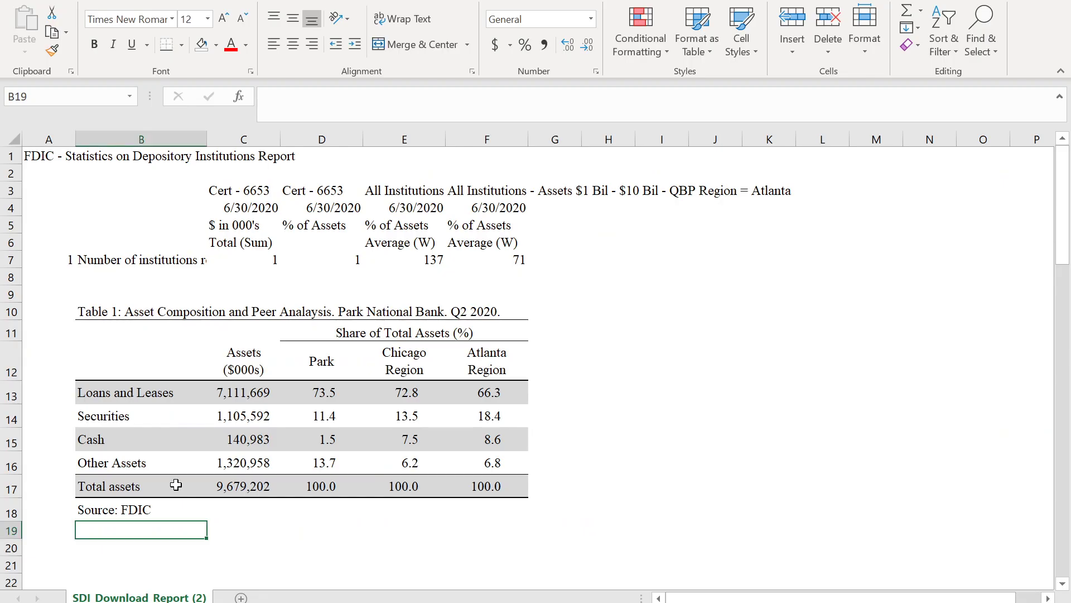
left_click(491, 468)
left_click(678, 477)
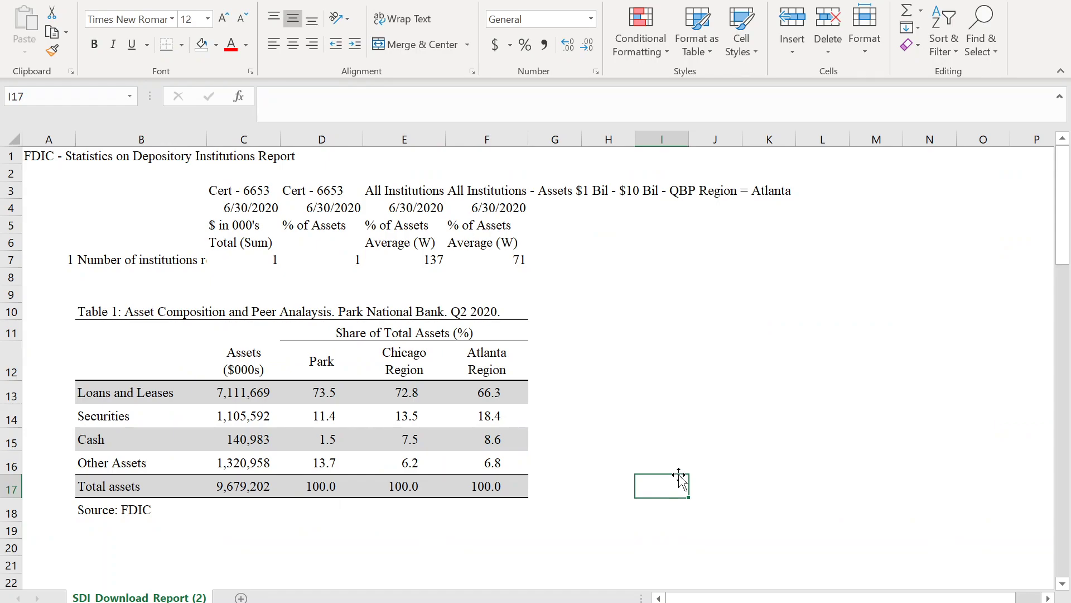
Turn the worksheet gridlines back on to compare them with the table's own borders
left_click_drag(89, 310, 369, 485)
left_click_drag(457, 509, 472, 507)
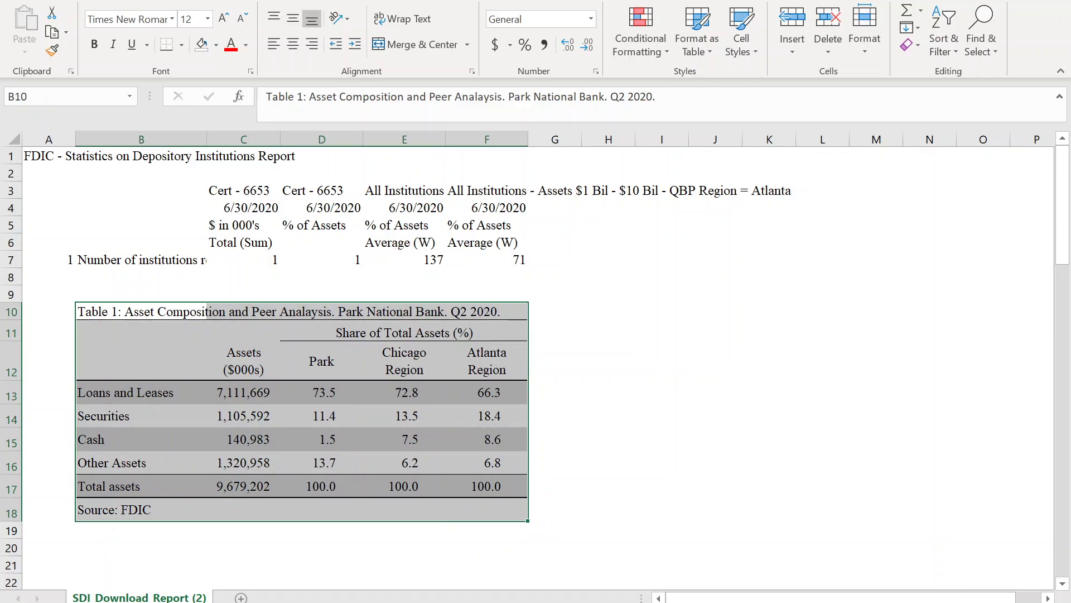
left_click(483, 1)
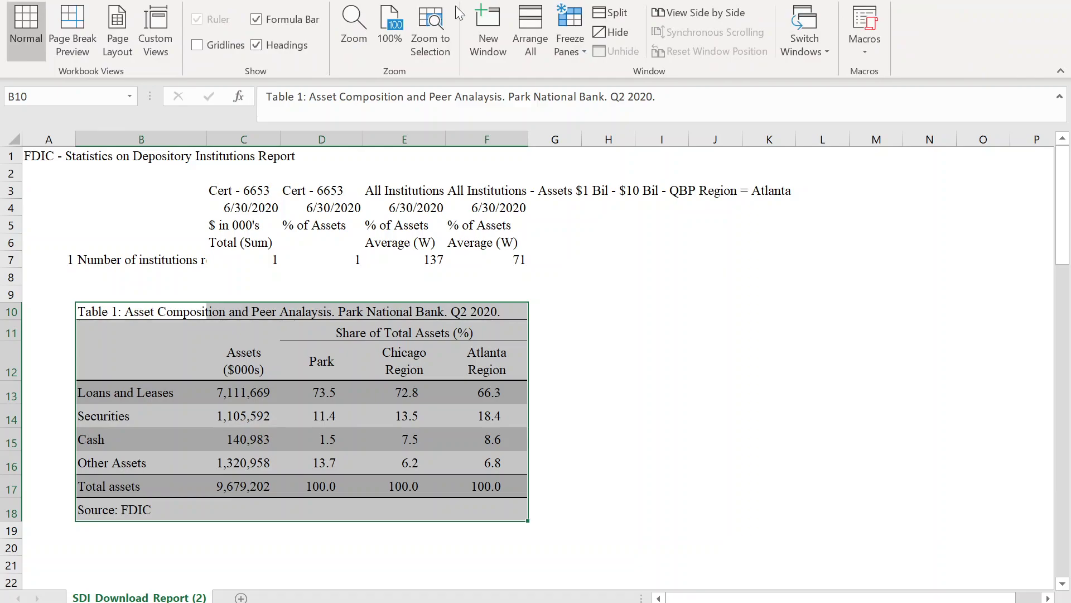
left_click(208, 48)
left_click(614, 377)
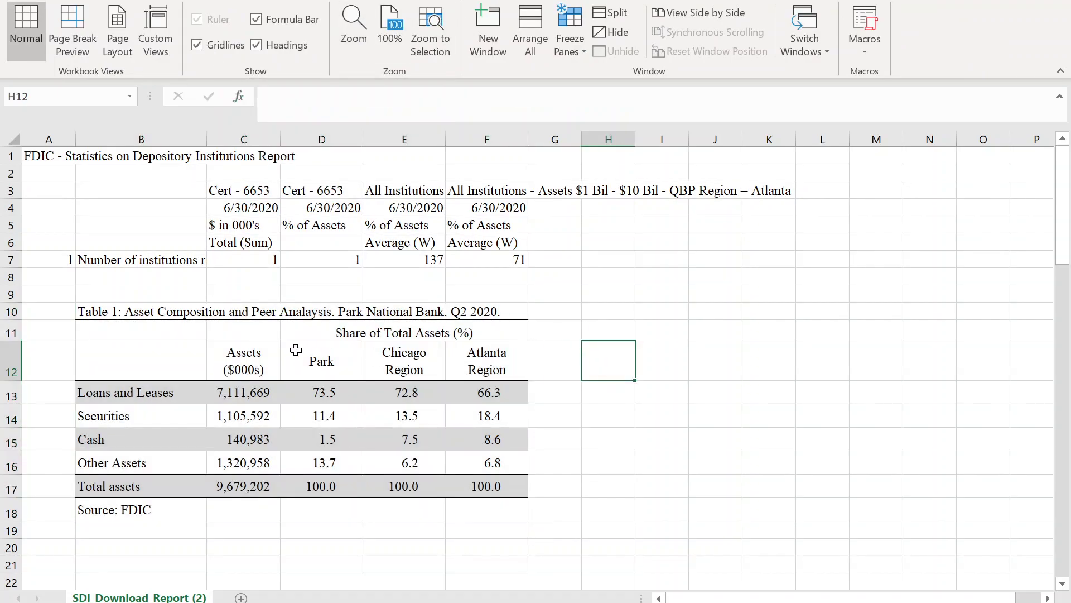
Copy the finished table in B10:F18 and switch to the Table 1 instructions in the Word assignment document
left_click_drag(119, 313, 486, 512)
key("ctrl+c")
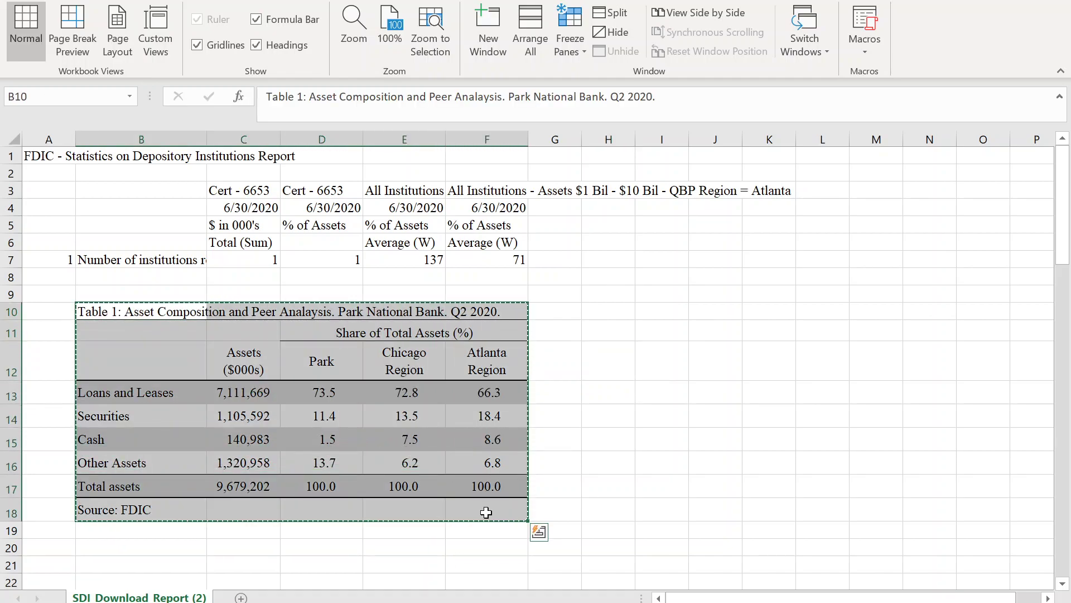
key("alt+Tab")
key("alt+Tab")
key("alt+Tab")
scroll(535, 346, "up", 8)
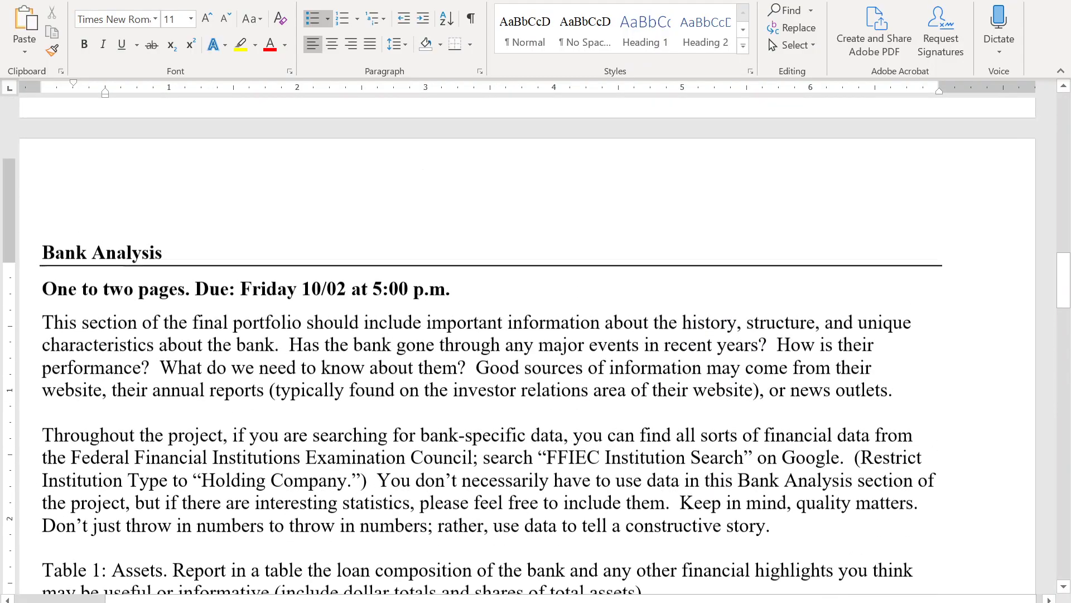
scroll(536, 346, "down", 6)
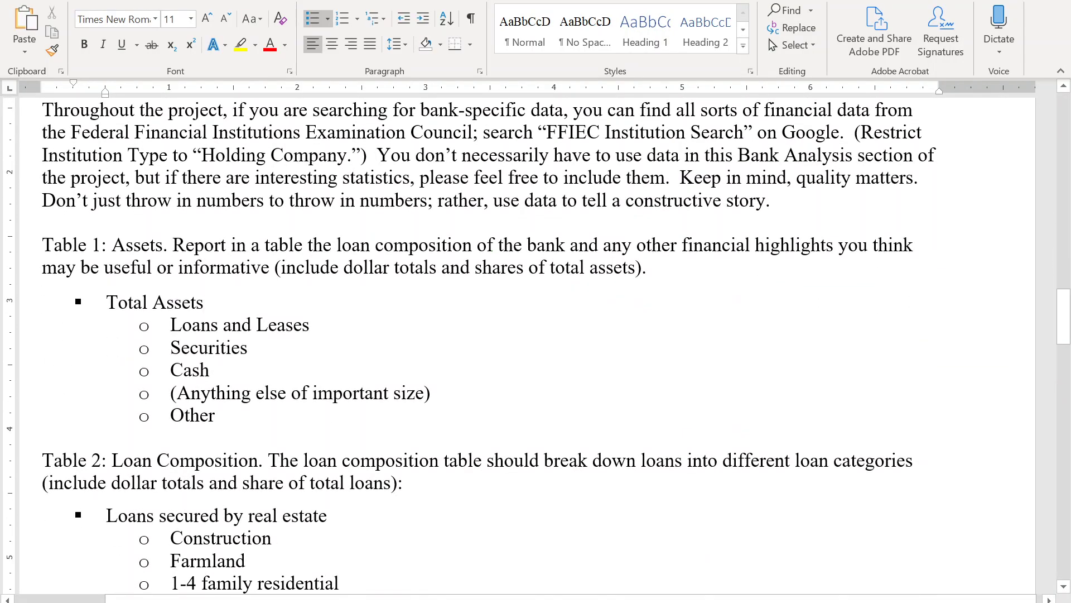
Try pasting the copied table onto new lines above the "Table 1: Assets" instructions in Word, and return to the Excel workbook
left_click(807, 215)
key("Return")
key("Return")
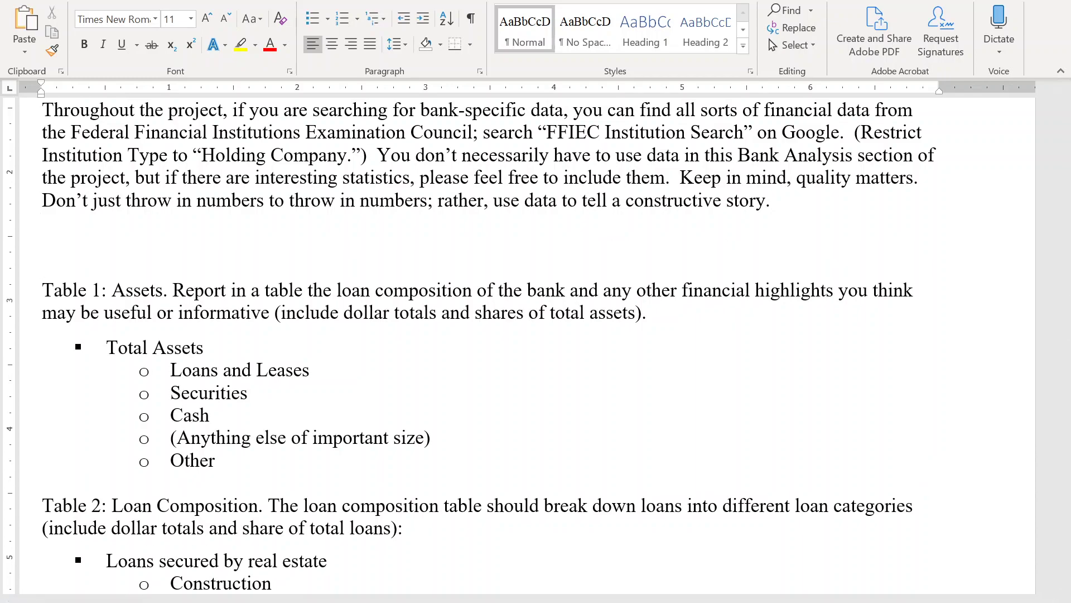
key("ctrl+v")
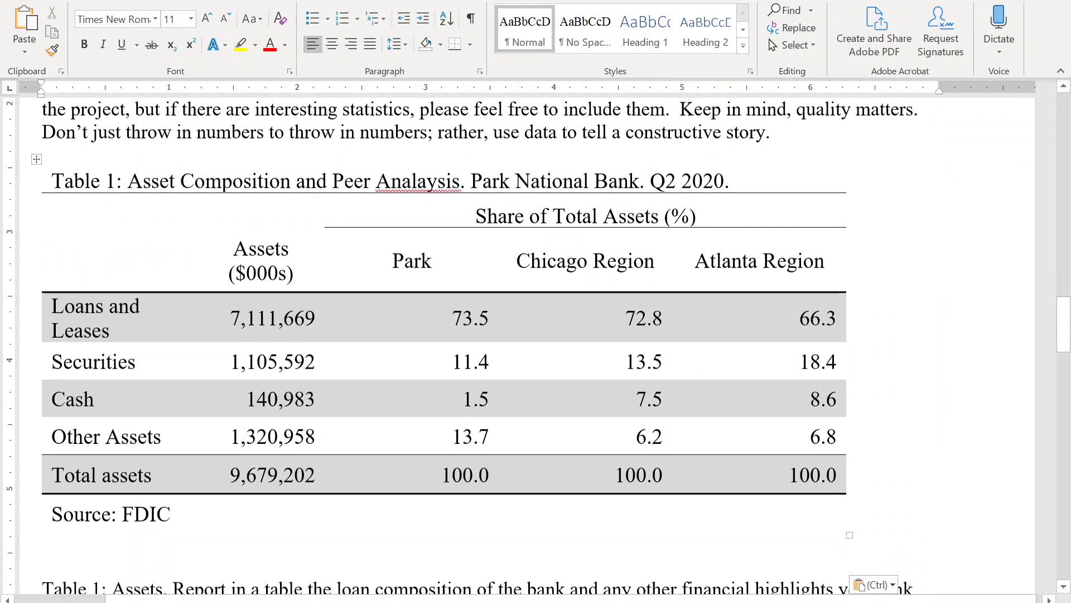
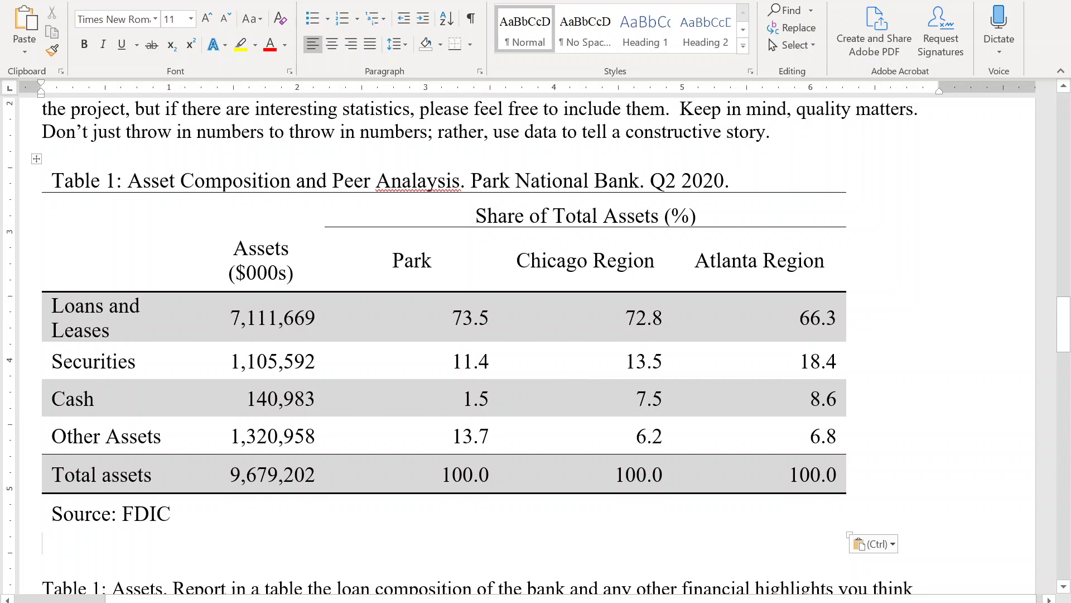
key("ctrl+z")
key("alt+Tab")
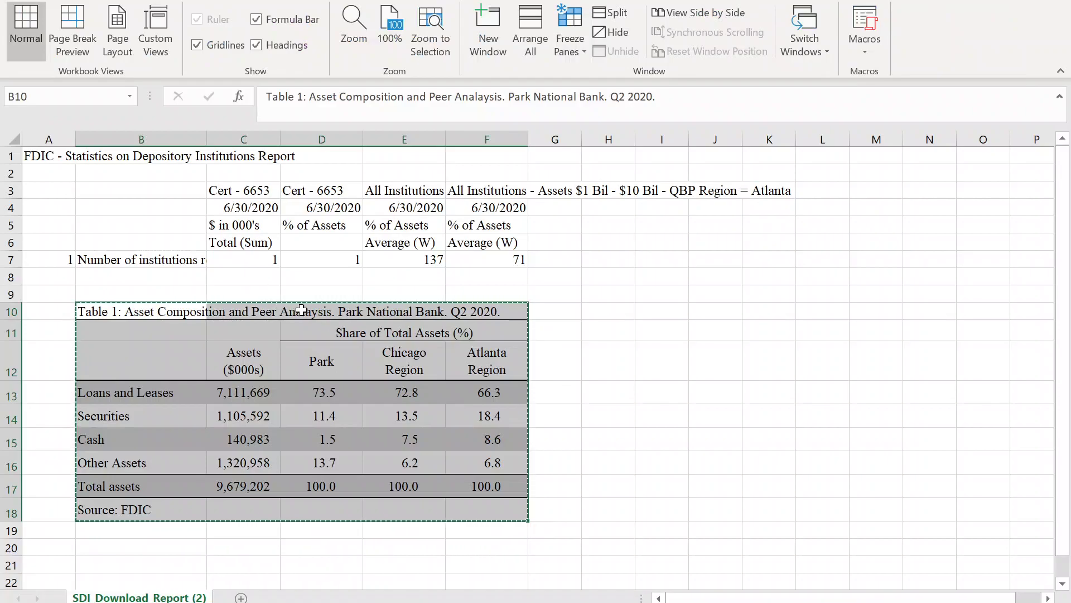
Correct the misspelled word in the Table 1 title in B10 to "Analysis"
left_click(91, 313)
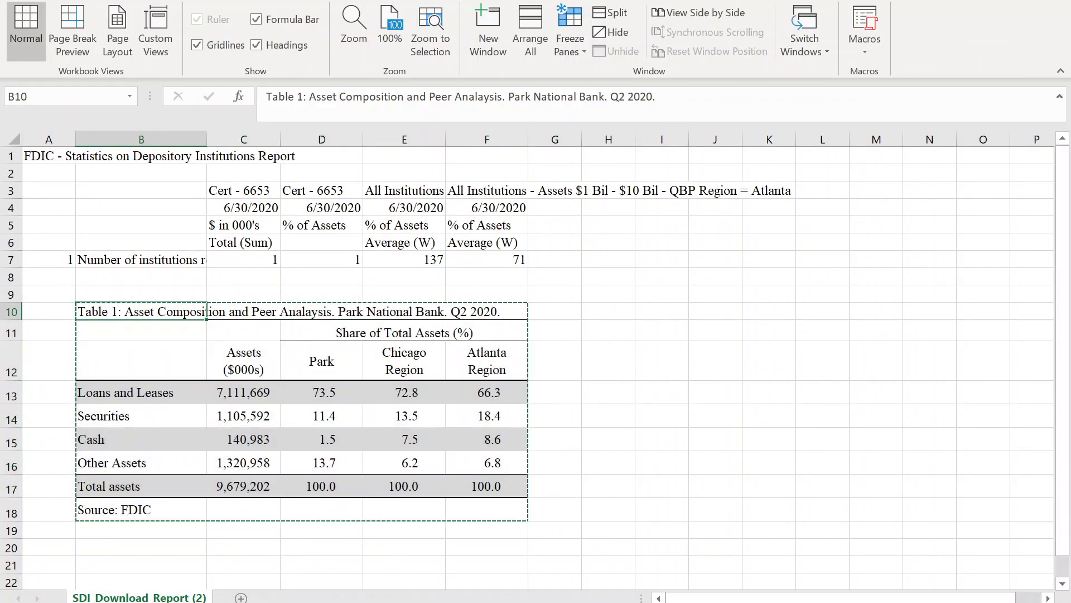
double_click(478, 97)
type("Analysis")
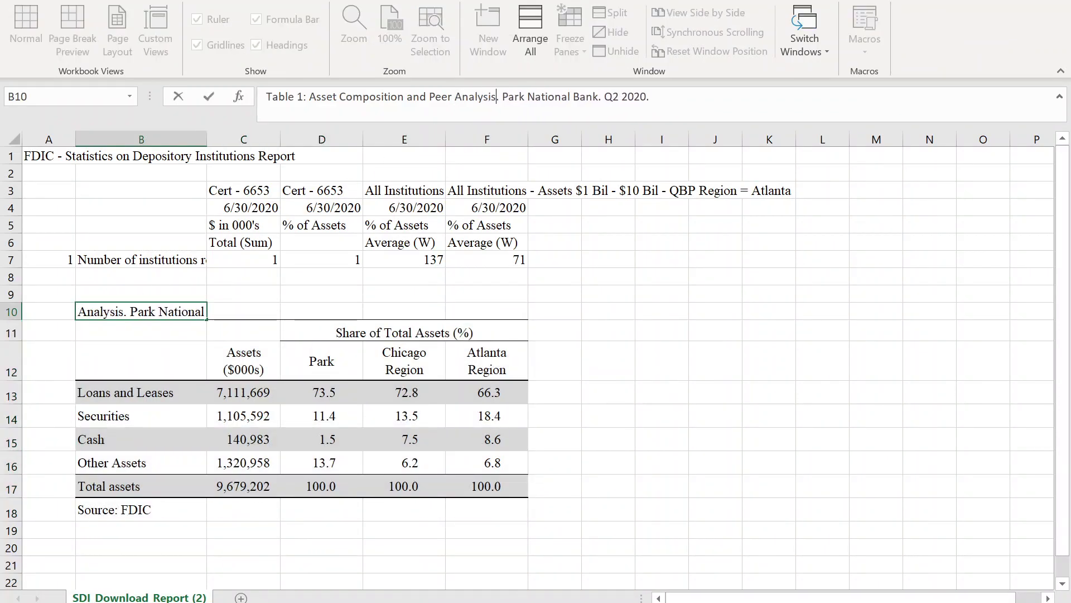
key("Return")
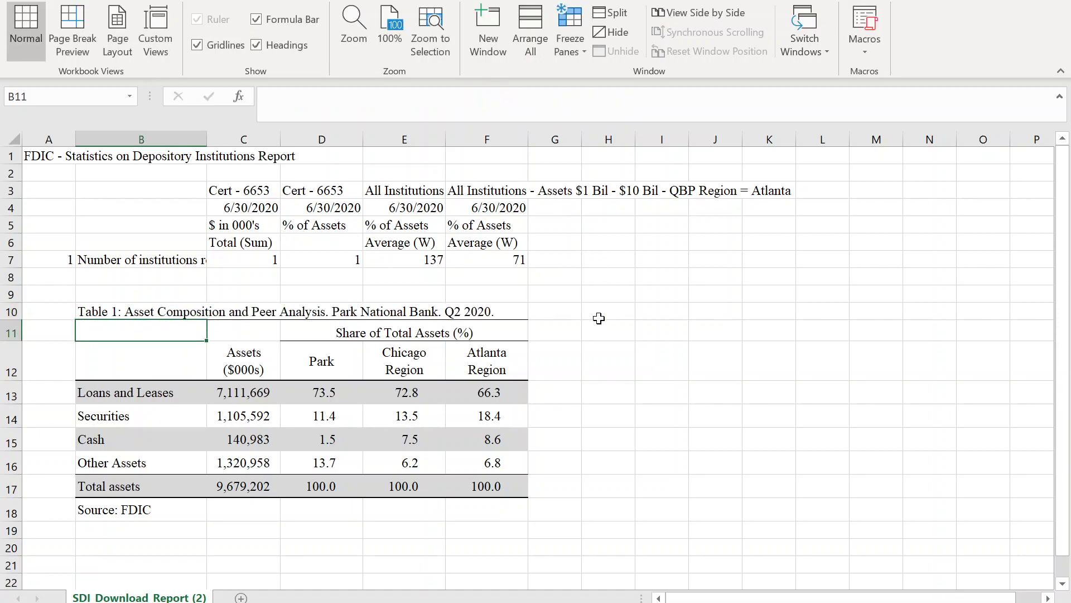
Copy the corrected table in B10:F18, paste it as a picture above the "Table 1: Assets" instructions in Word, and centre it
left_click(123, 311)
left_click_drag(123, 311, 511, 505)
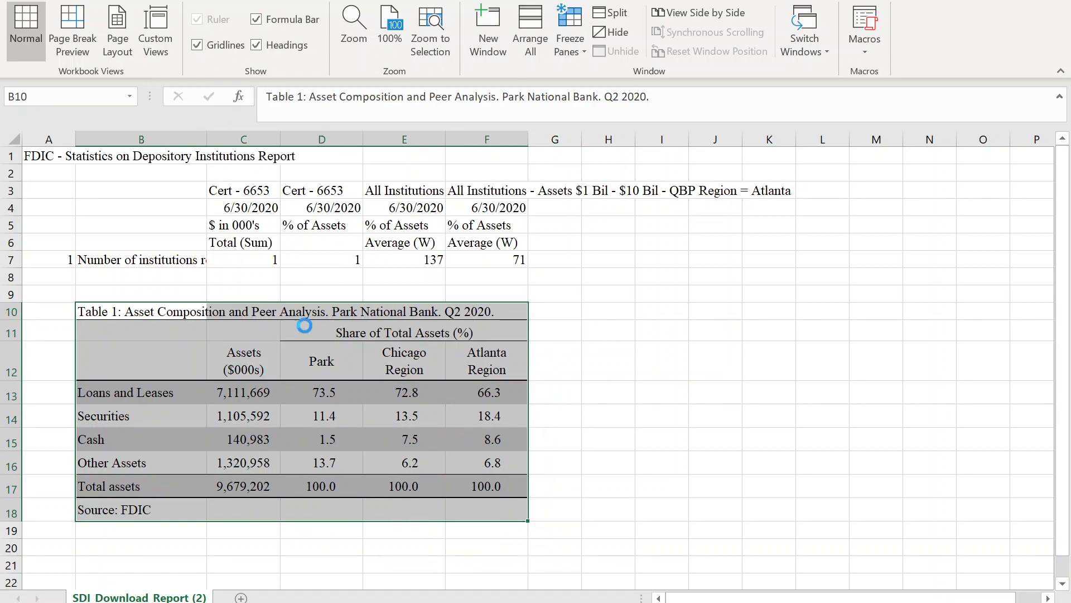
key("ctrl+c")
key("alt+Tab")
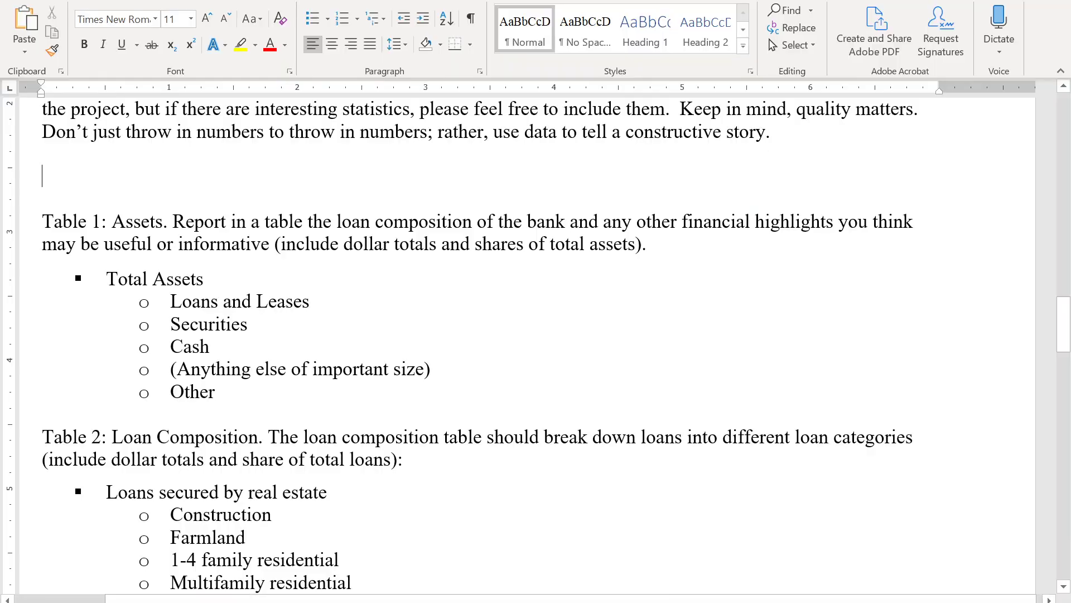
left_click(24, 49)
left_click(124, 95)
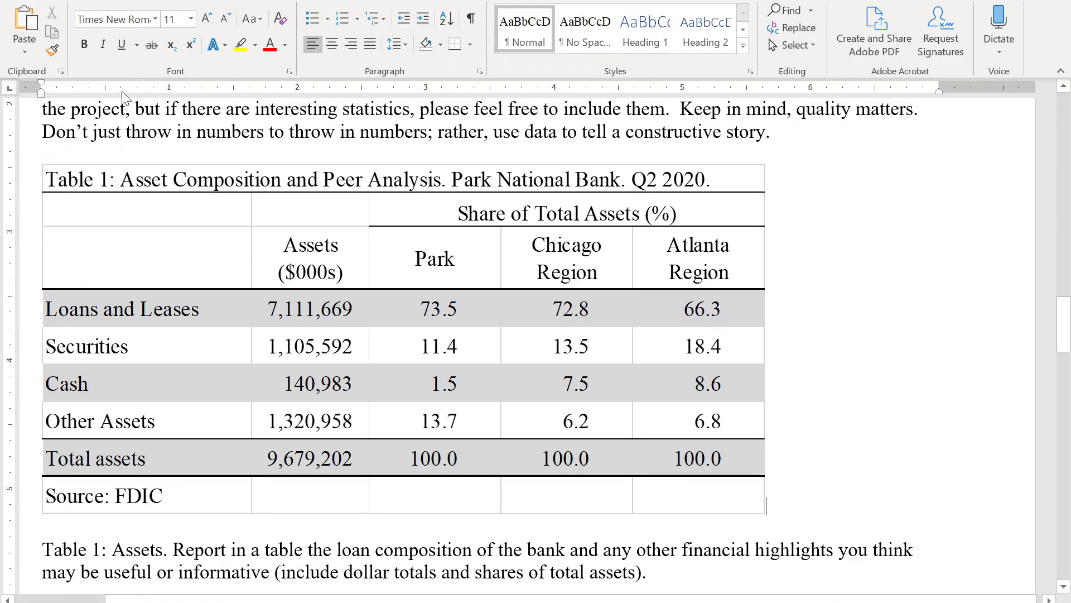
left_click(461, 330)
key("ctrl+e")
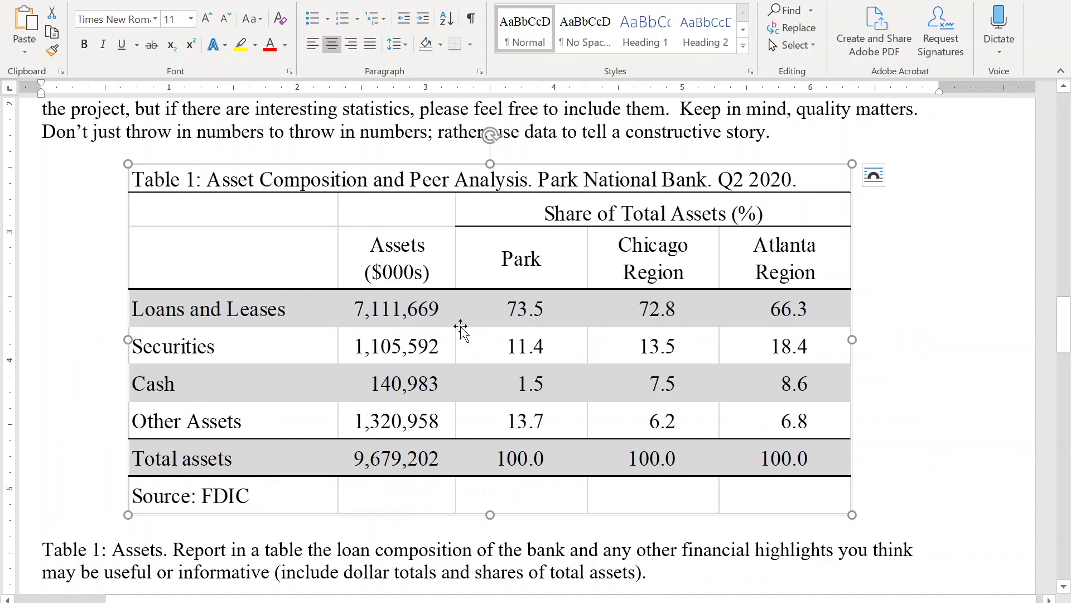
Delete the pasted picture, turn off the Excel worksheet gridlines, and paste the copied table as a picture on the same centred line in Word
key("Delete")
key("alt+Tab")
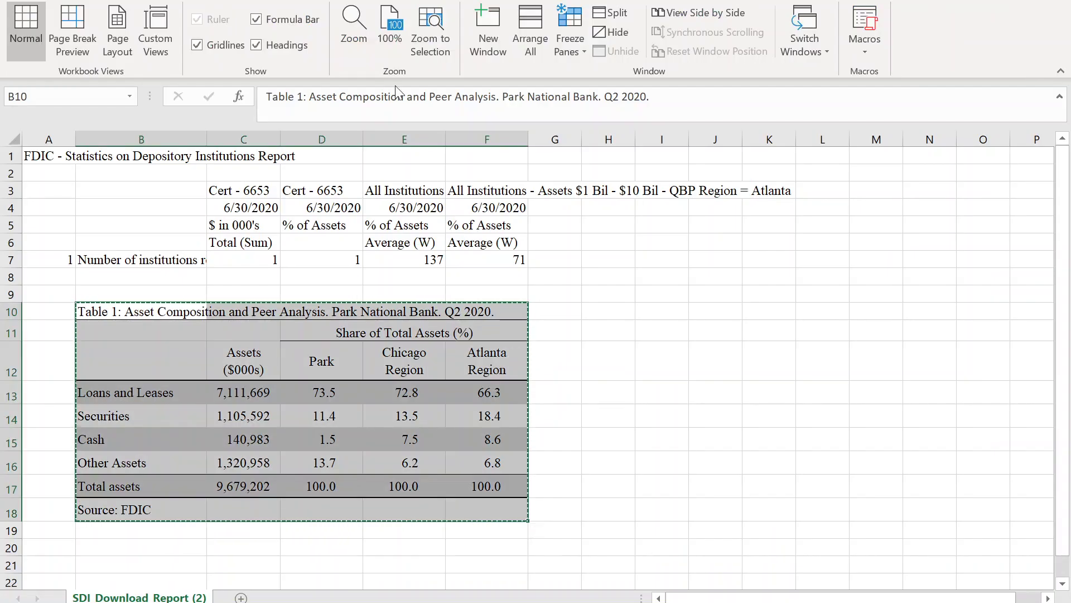
left_click(203, 41)
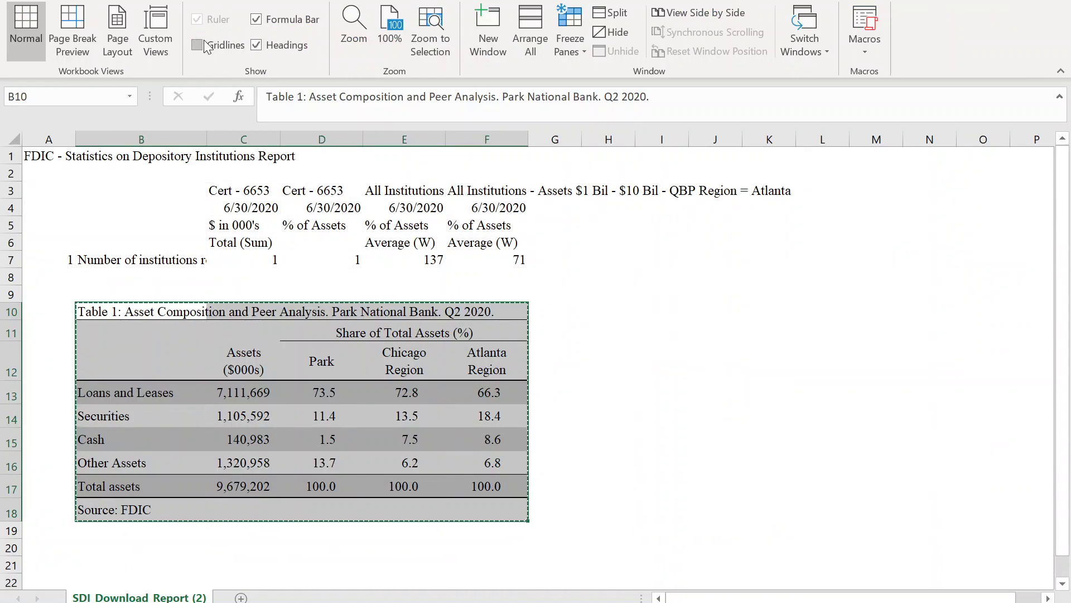
key("alt+Tab")
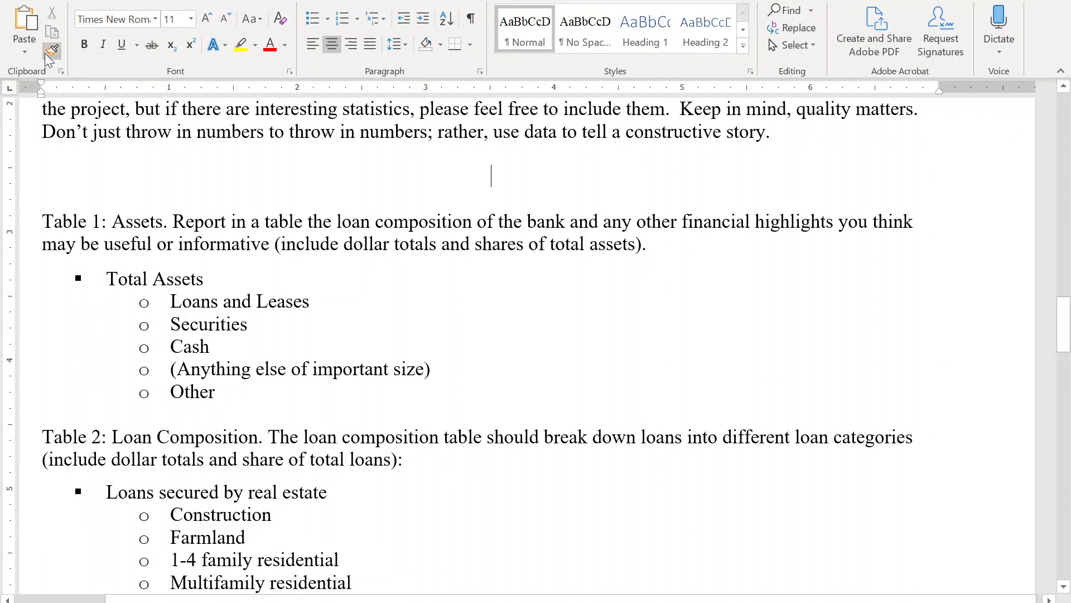
left_click(25, 51)
left_click(125, 95)
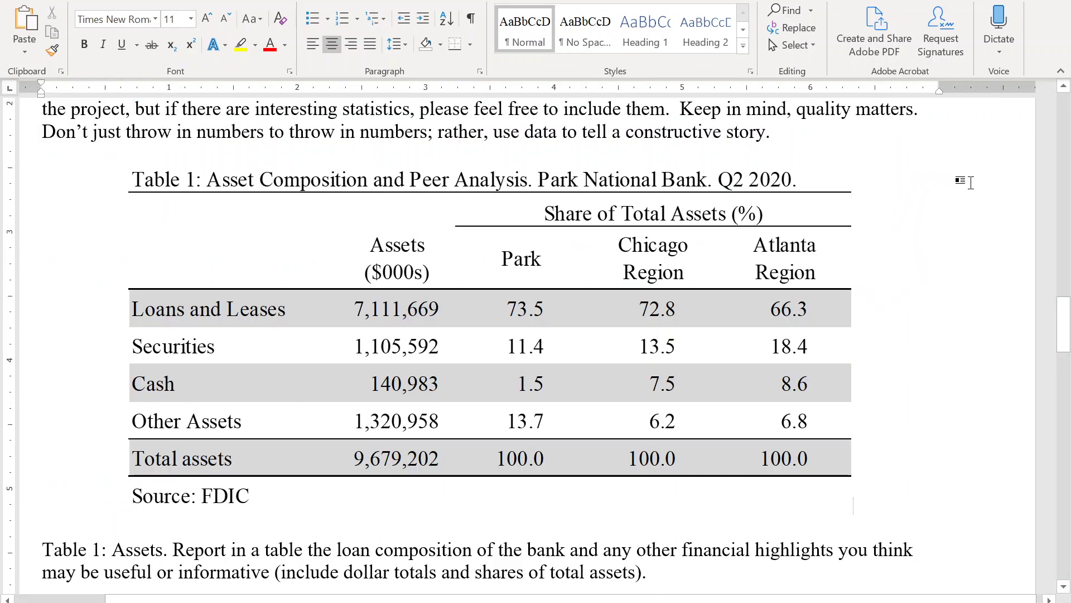
key("alt+Tab")
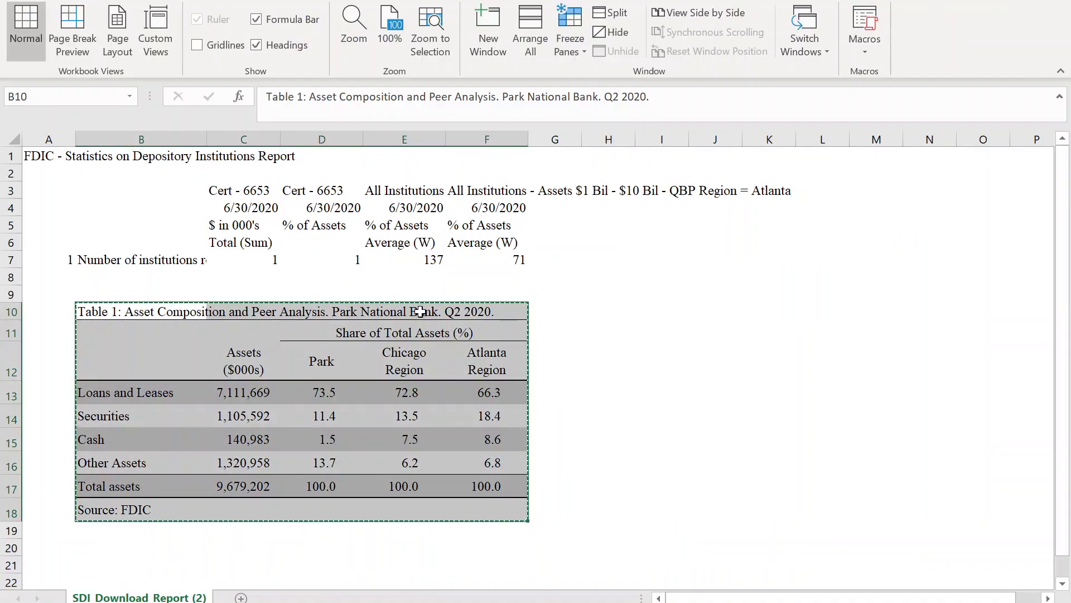
key("alt+Tab")
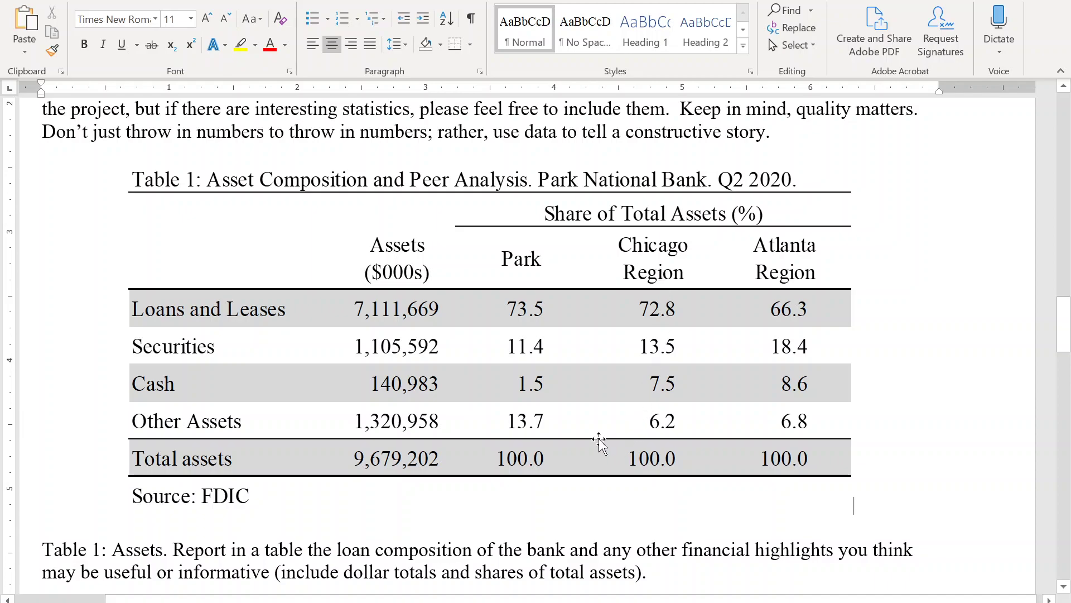
key("alt+Tab")
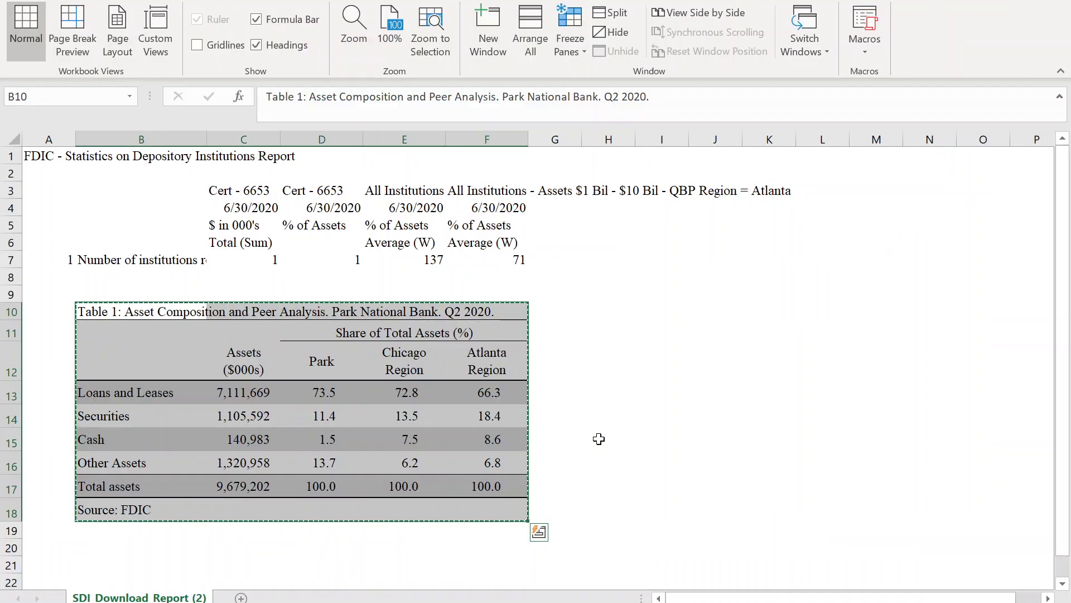
key("alt+Tab")
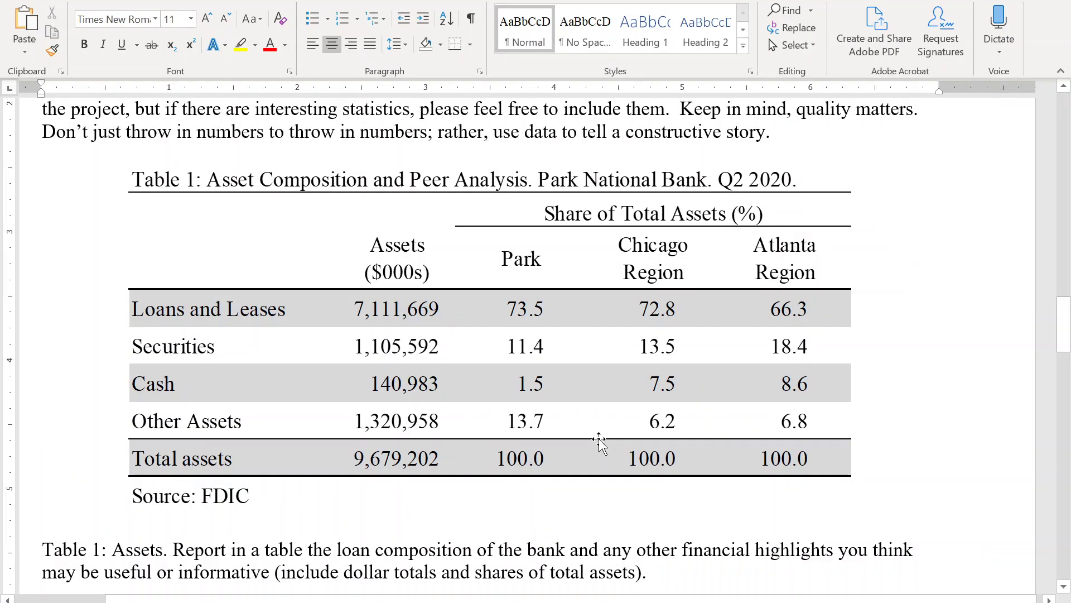
Insert "you'll find it in Table 1" after "bank-specific data," in the paragraph above the pasted table
scroll(474, 337, "up", 3)
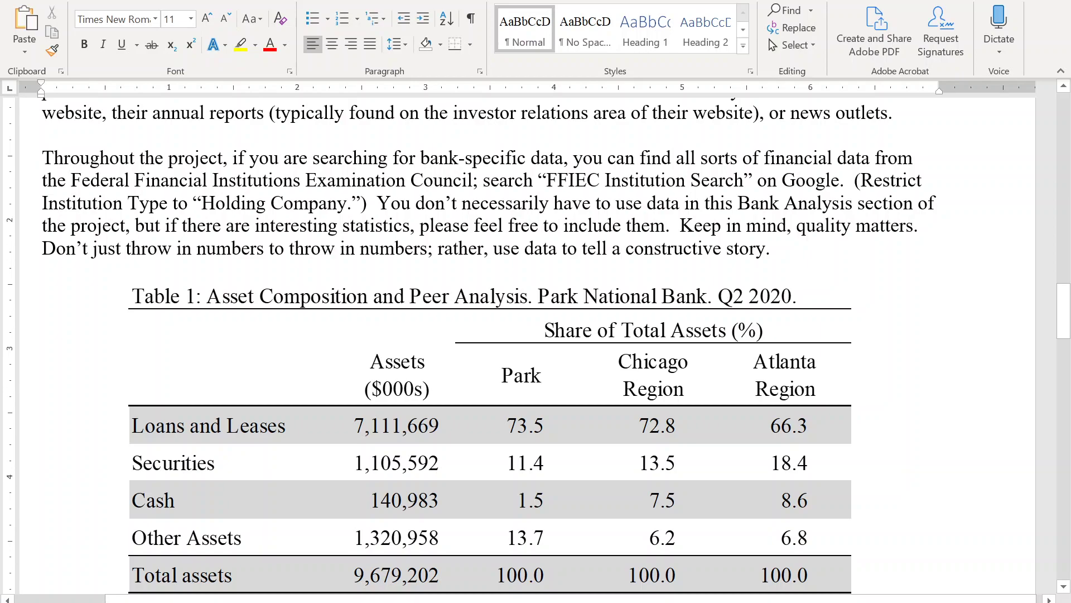
left_click(574, 158)
type("you'll find it ")
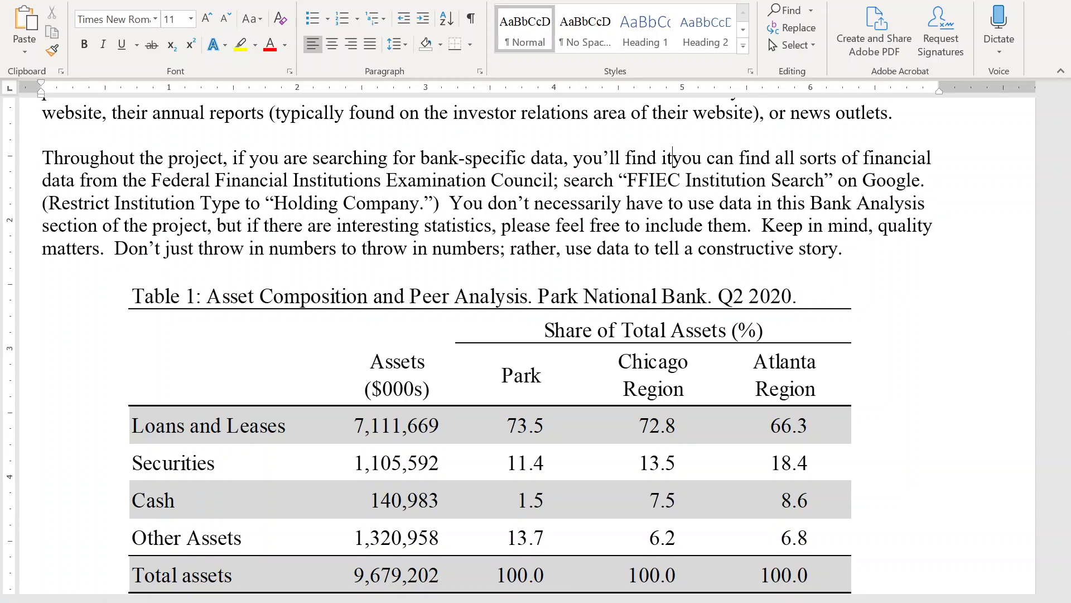
type("in Table 1.")
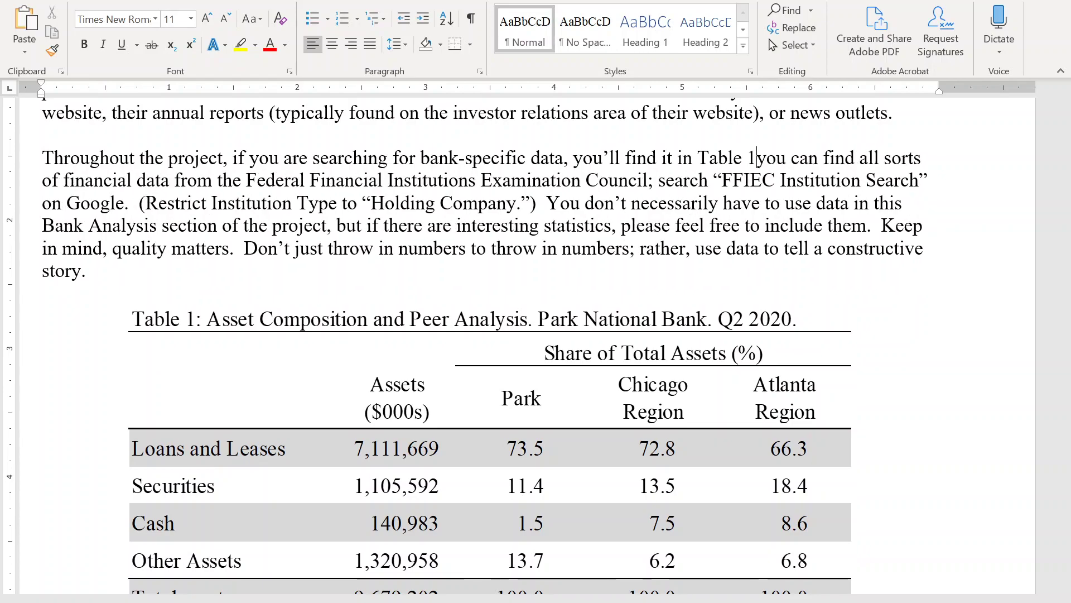
Switch to the FDIC report in the browser and examine the federal funds sold and reverse repurchase agreements row for Park and both peer regions
scroll(466, 318, "down", 4)
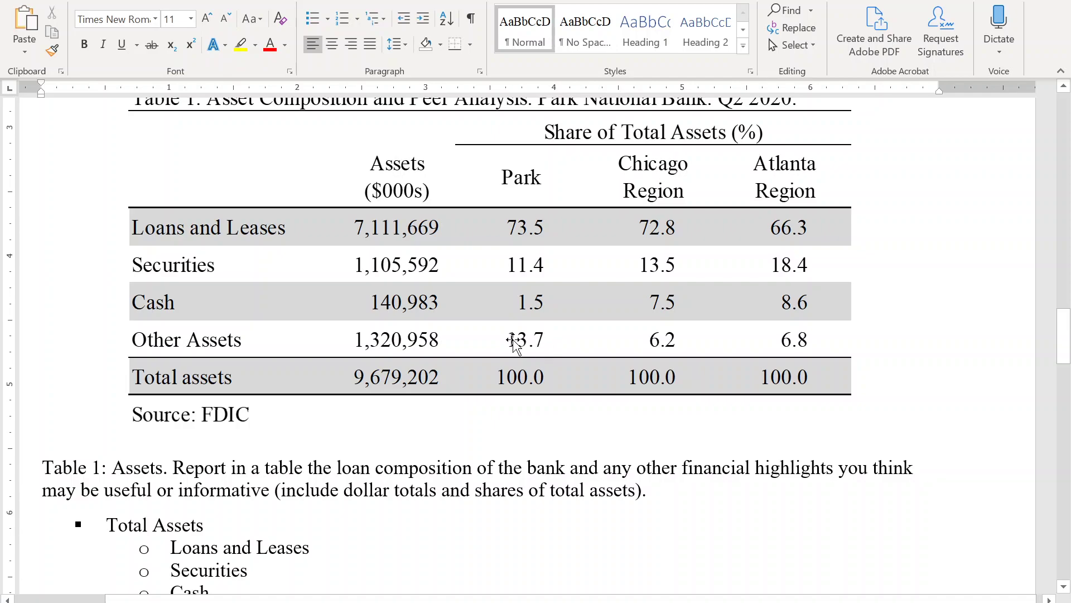
key("alt+Tab")
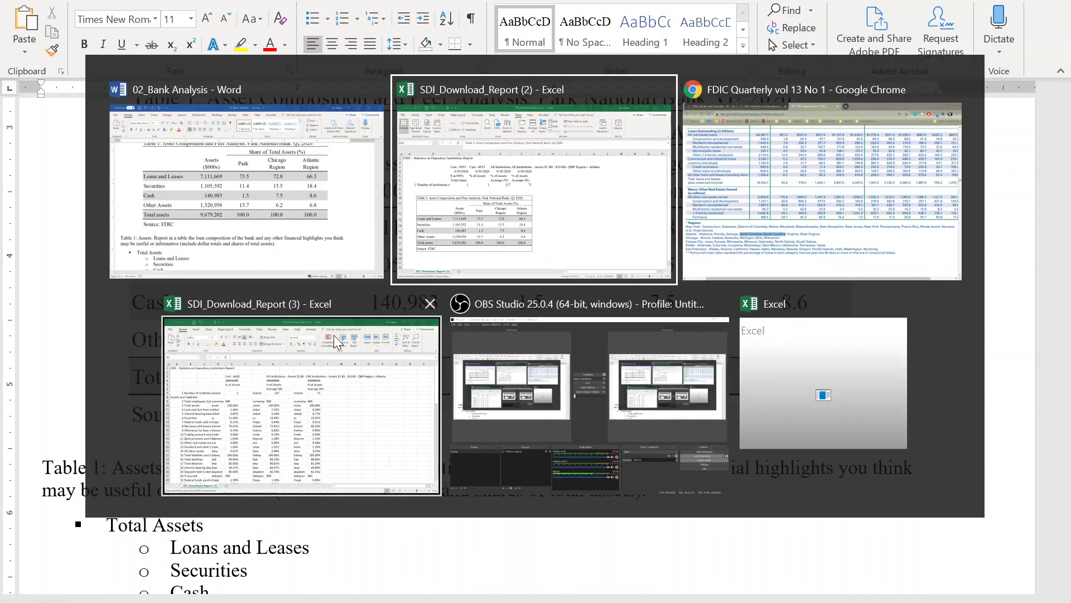
left_click(774, 227)
key("ctrl+Tab")
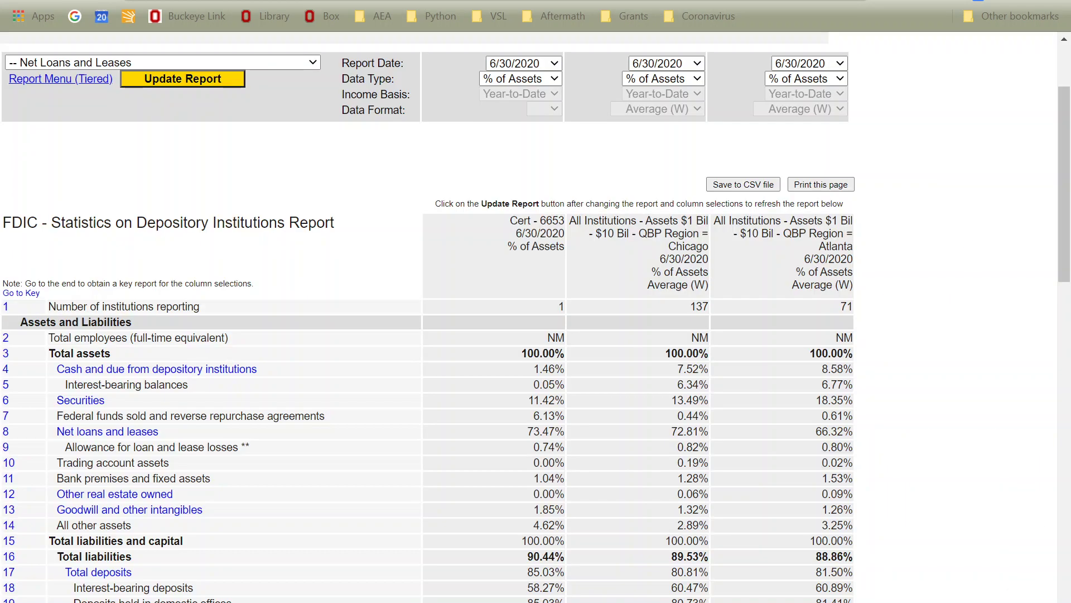
scroll(269, 354, "down", 1)
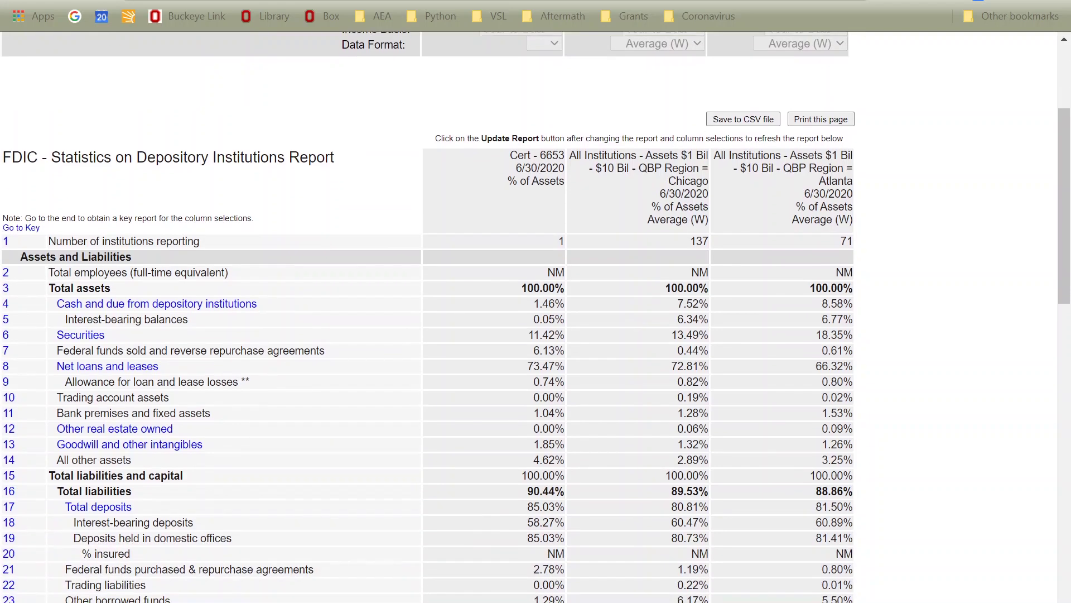
scroll(507, 454, "down", 1)
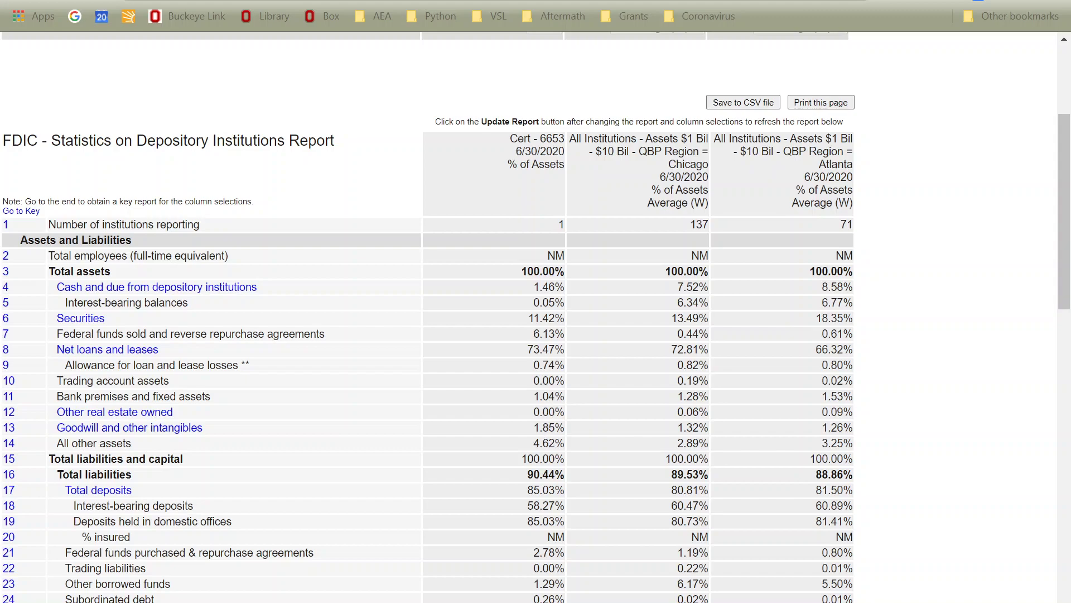
left_click_drag(542, 443, 585, 439)
left_click_drag(533, 334, 855, 334)
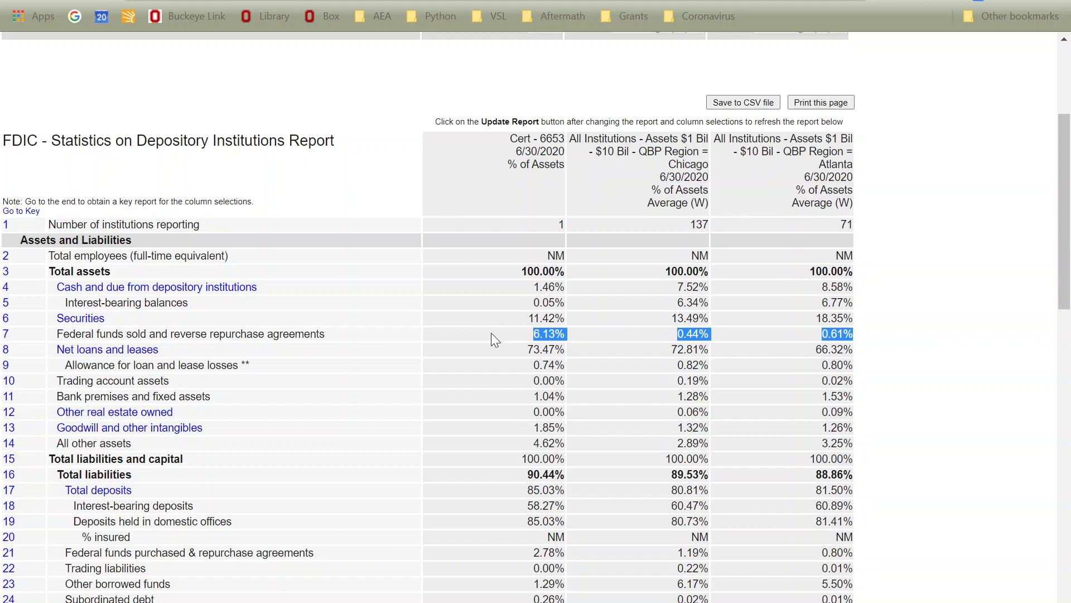
left_click_drag(63, 333, 373, 329)
Compare the Other Assets row of the Word table with the federal funds sold and other asset lines in the FDIC report
key("alt+Tab")
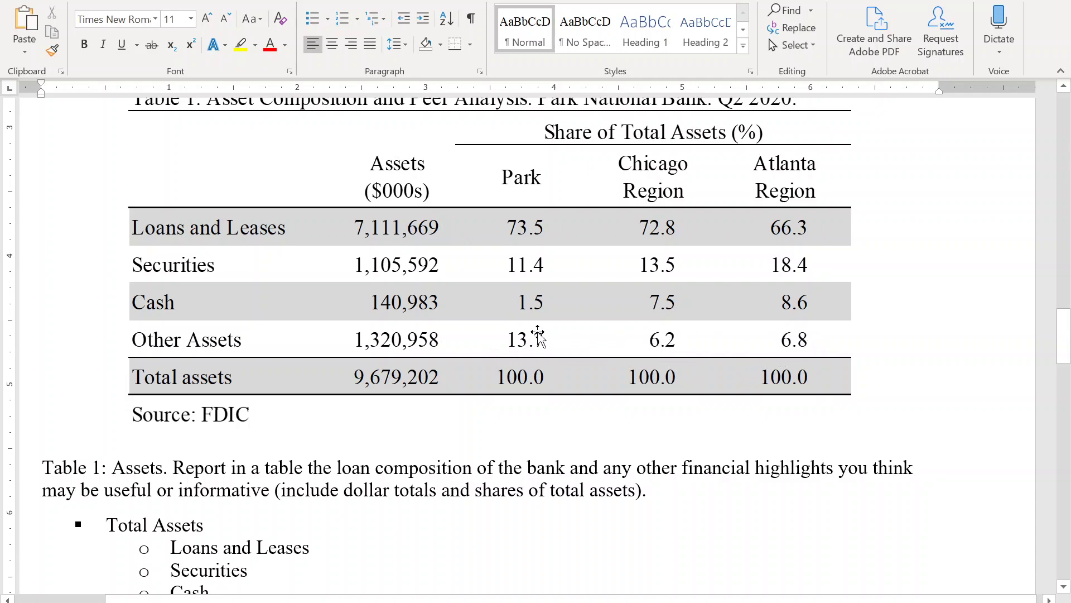
key("alt+Tab")
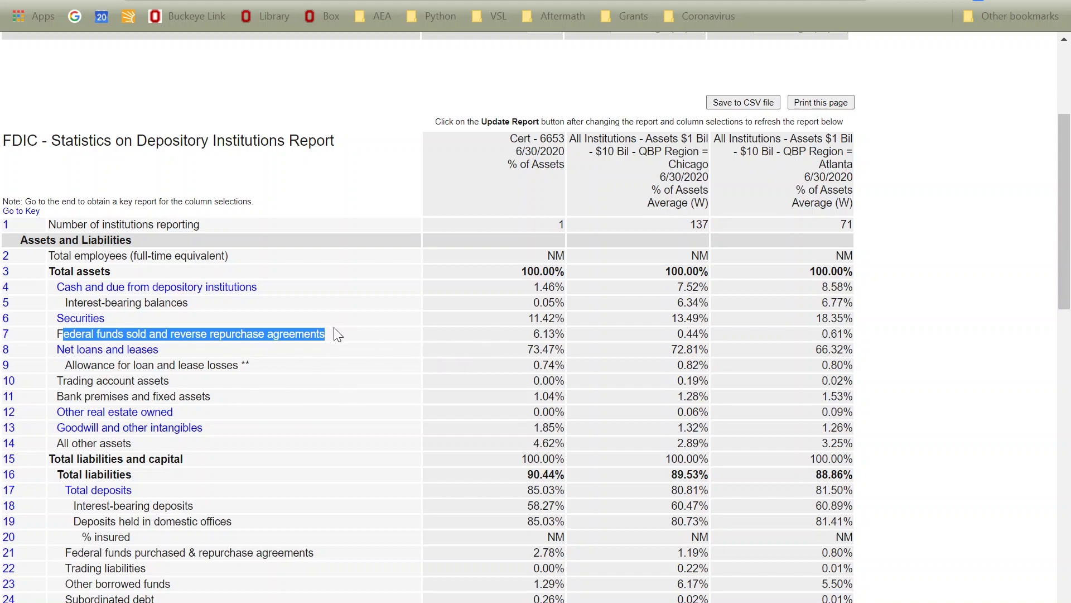
key("alt+Tab")
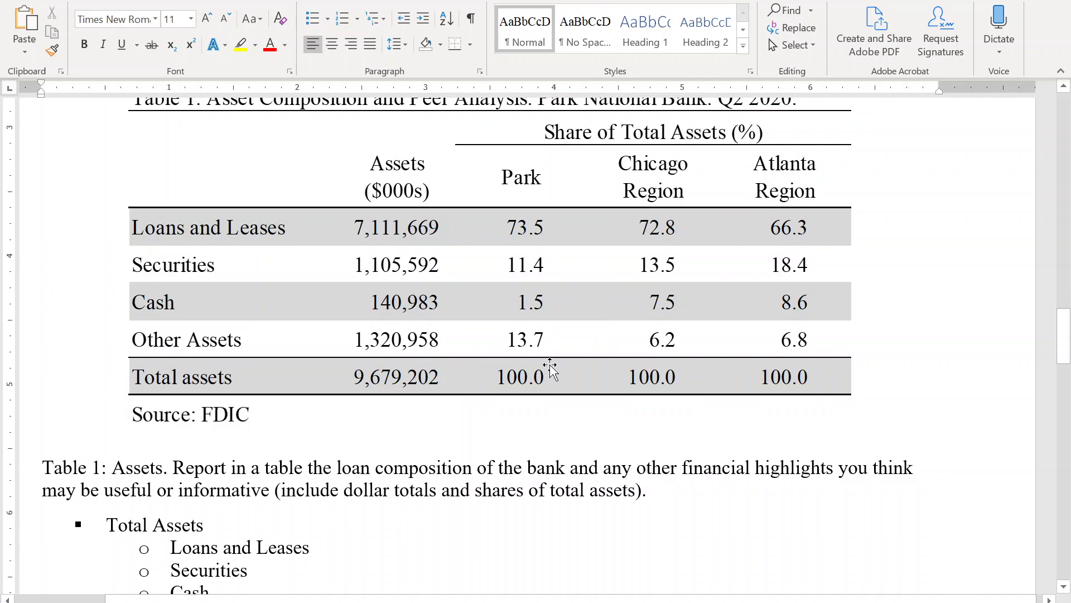
key("alt+Tab")
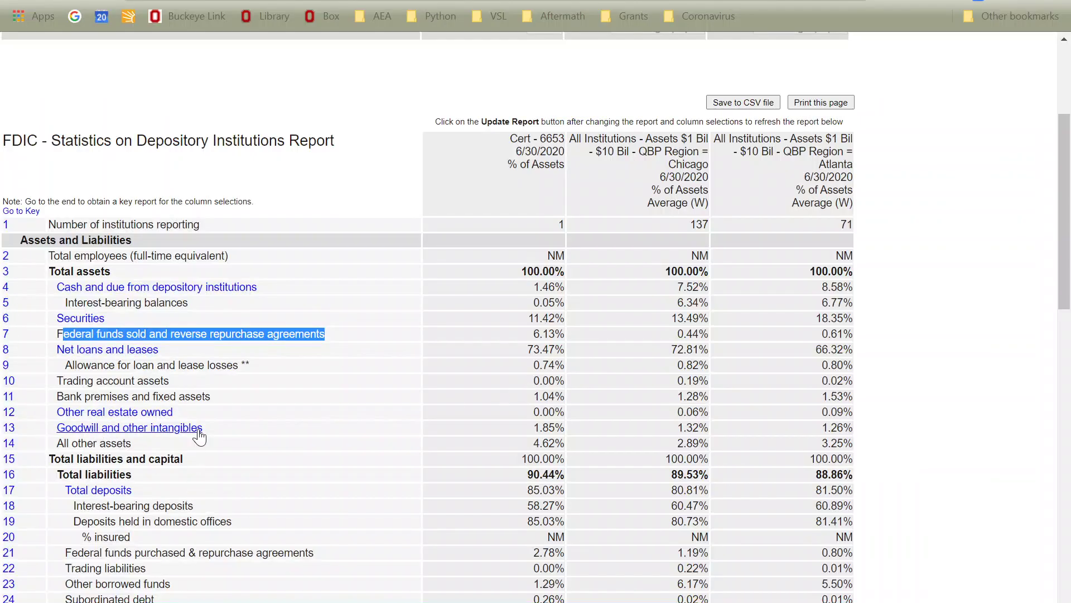
left_click(288, 346)
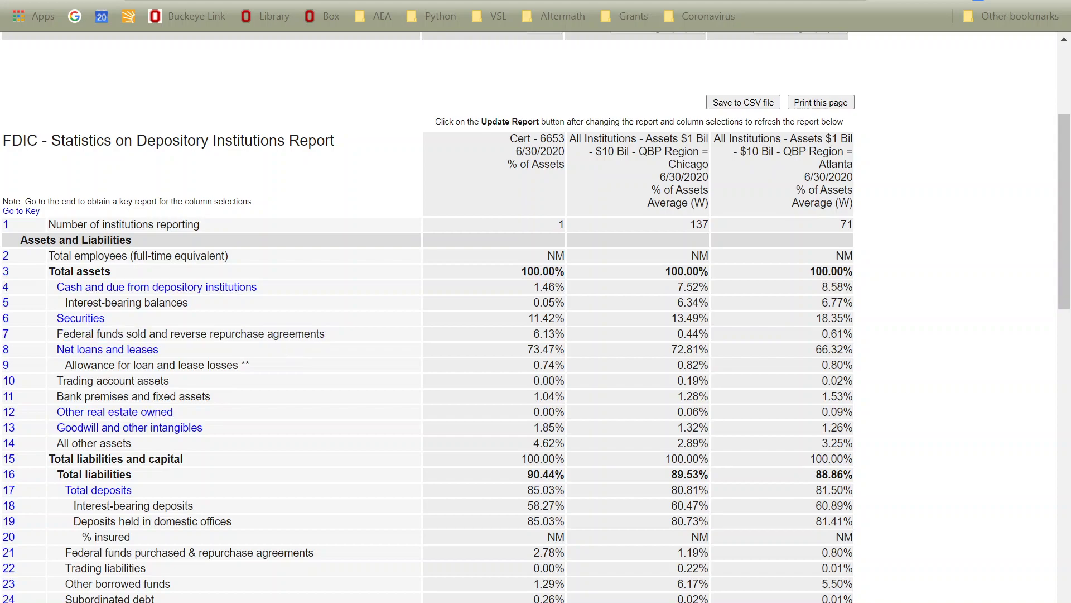
left_click_drag(81, 334, 295, 347)
left_click(307, 341)
key("alt+Tab")
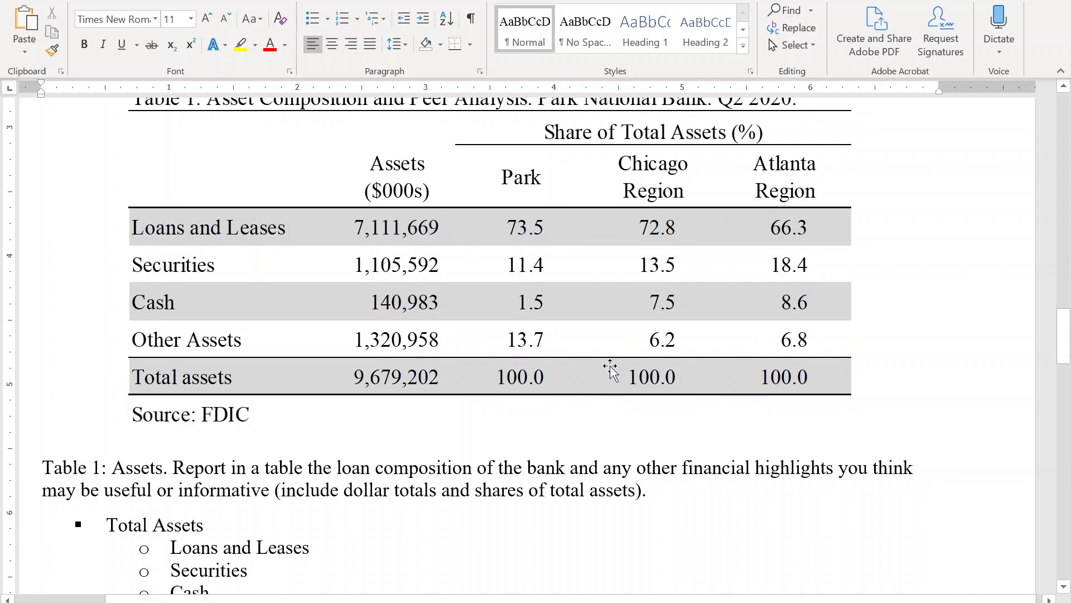
Review the Table 1 and Table 2 instructions and the pasted asset table in the Word document
scroll(527, 305, "down", 5)
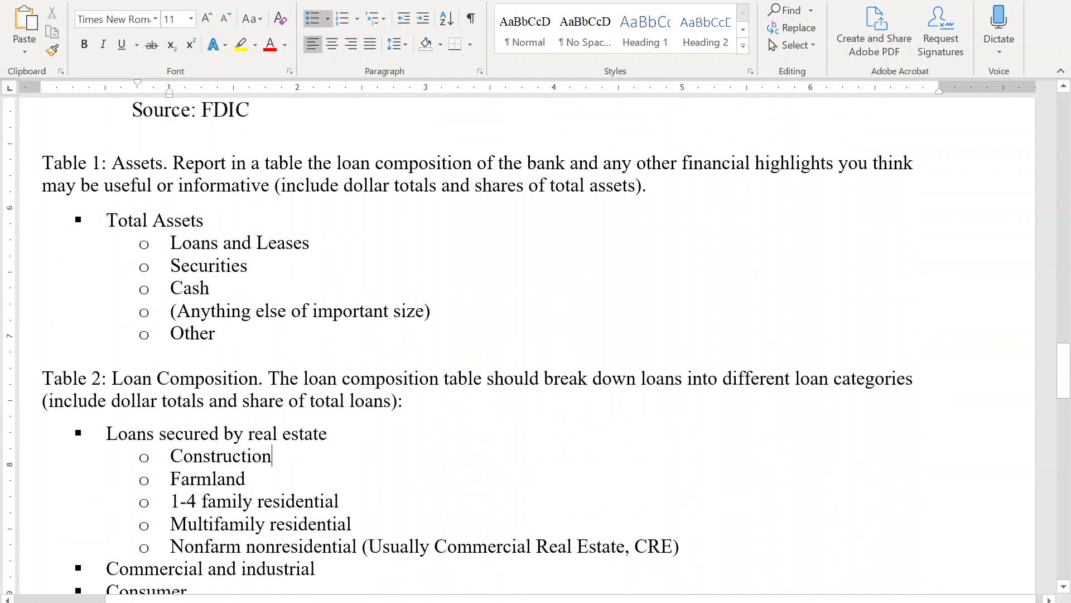
scroll(439, 414, "up", 6)
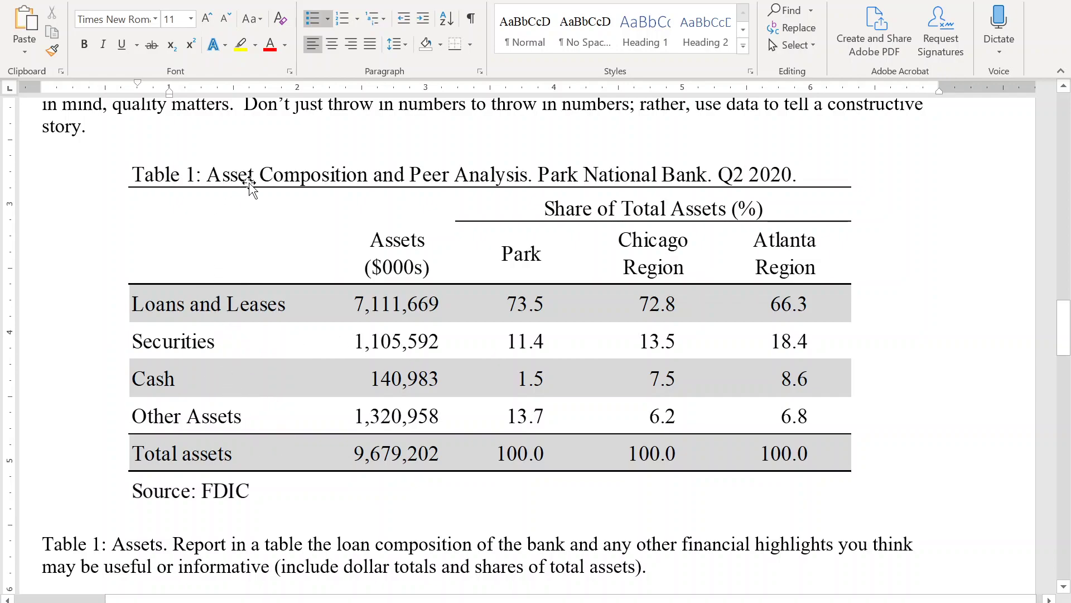
scroll(179, 205, "up", 1)
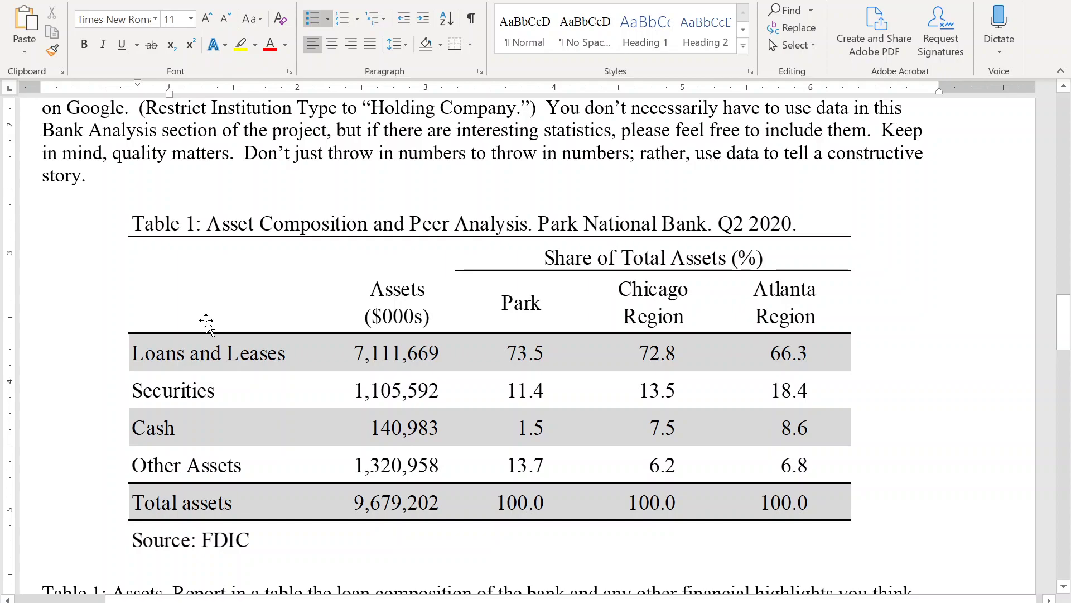
scroll(251, 245, "up", 1)
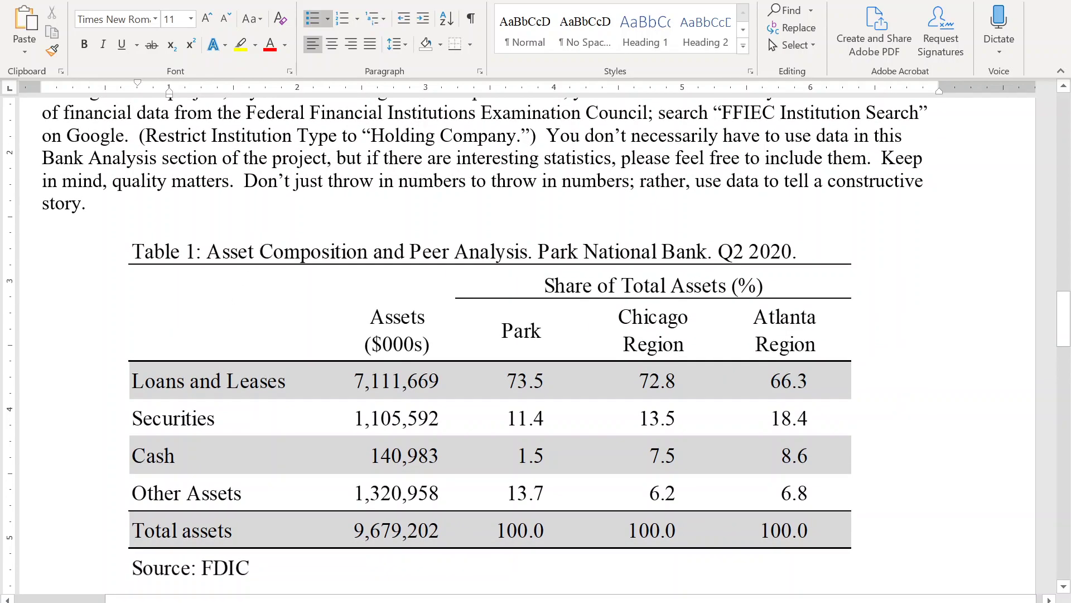
scroll(305, 181, "down", 3)
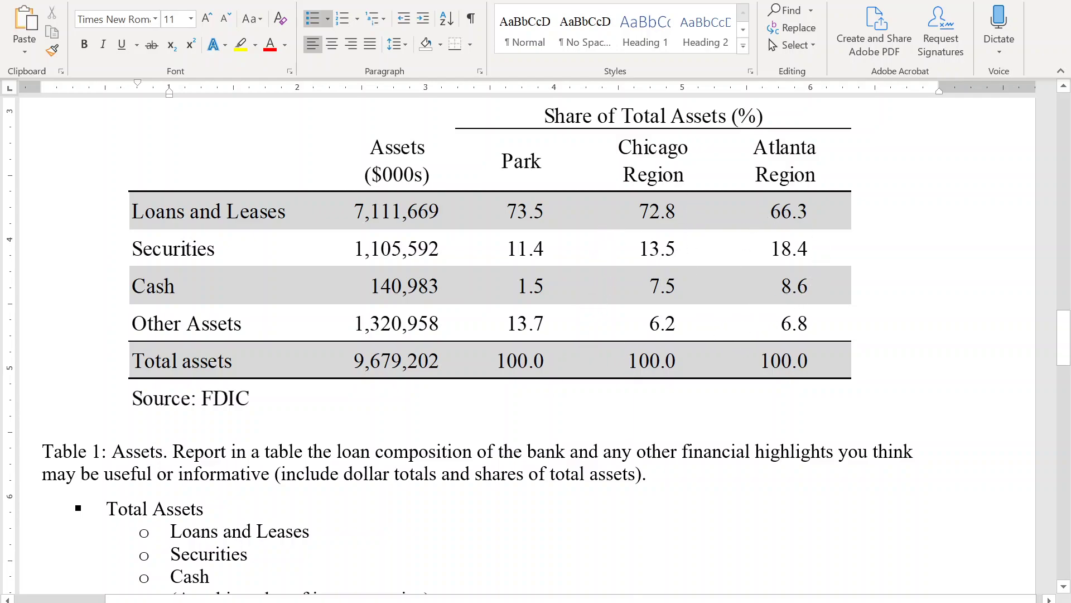
Review the Bank Analysis instructions on the bank's history, structure, major events and performance above the Table 1 asset table
scroll(557, 349, "down", 1)
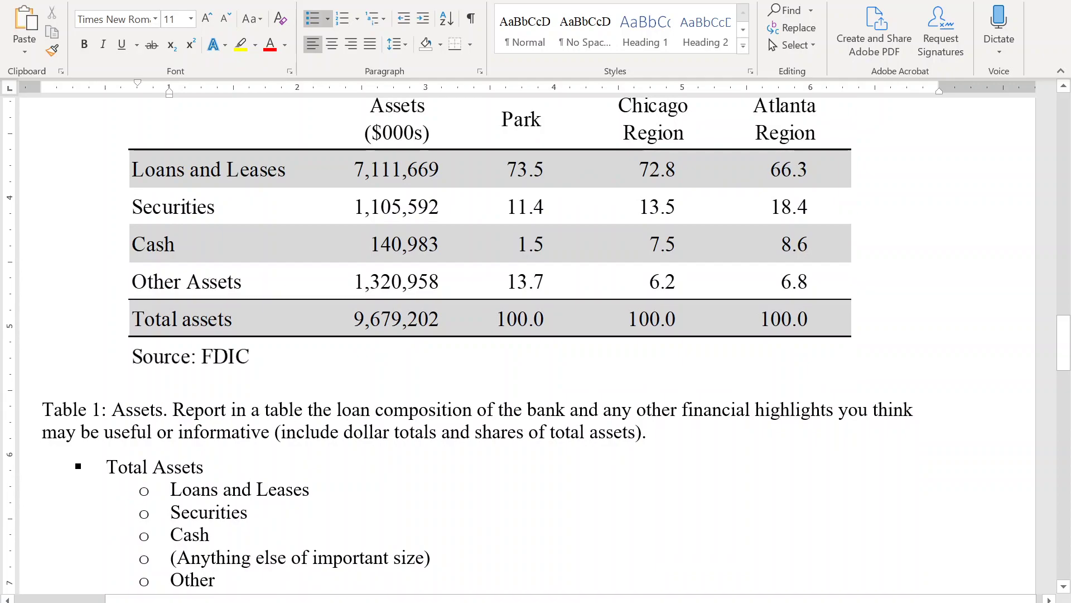
scroll(535, 346, "up", 2)
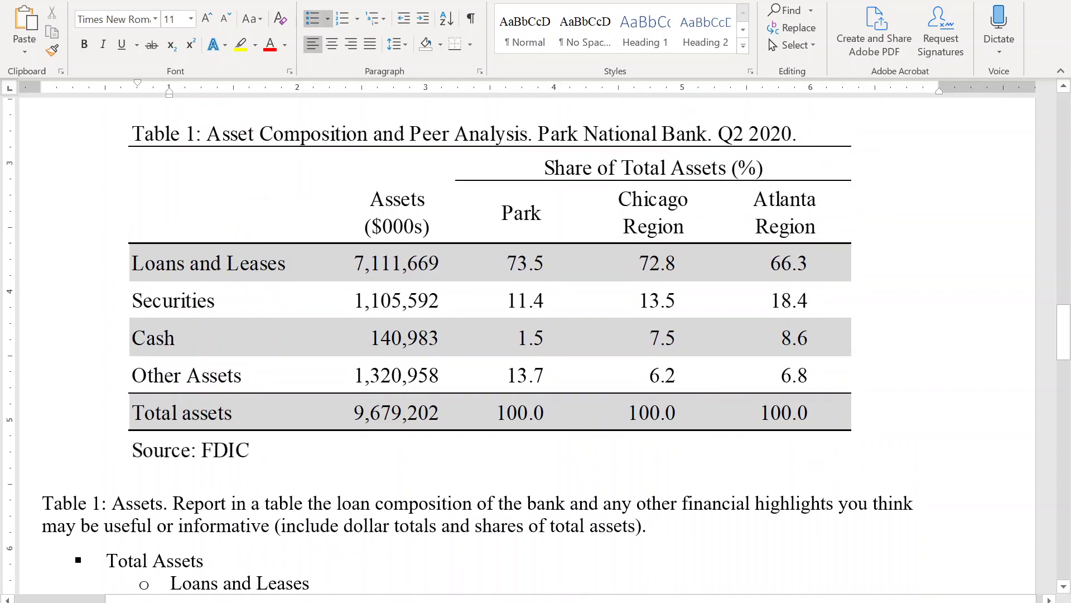
scroll(318, 378, "up", 8)
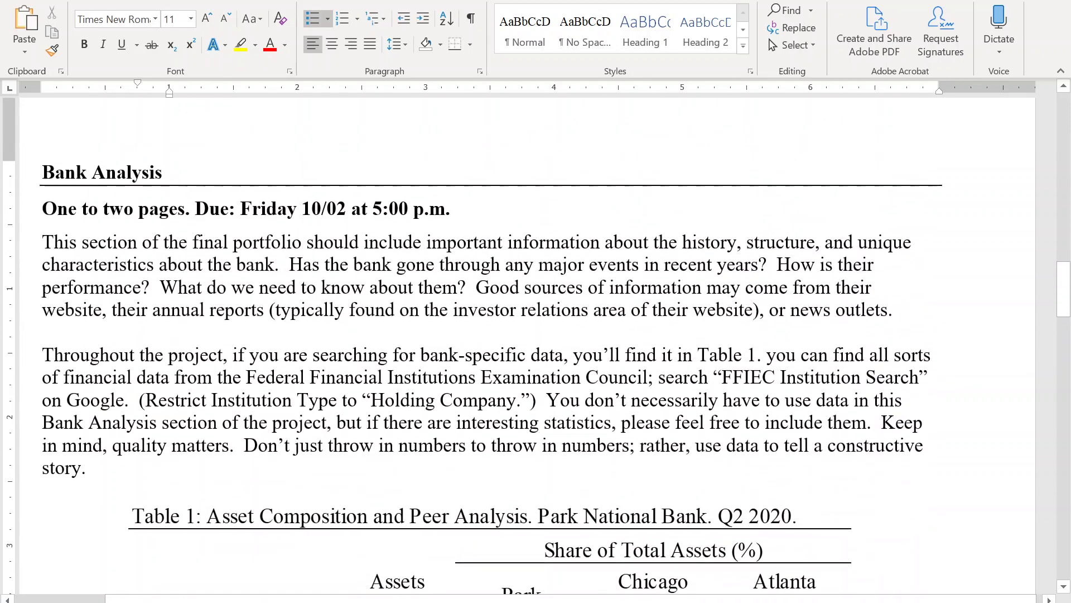
scroll(472, 367, "down", 1)
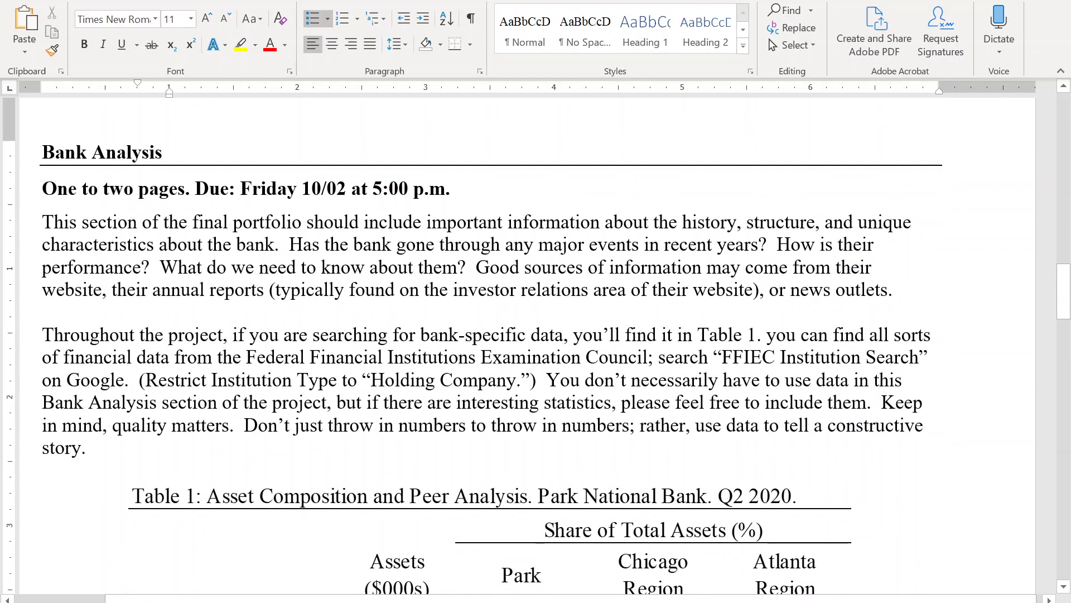
left_click(697, 223)
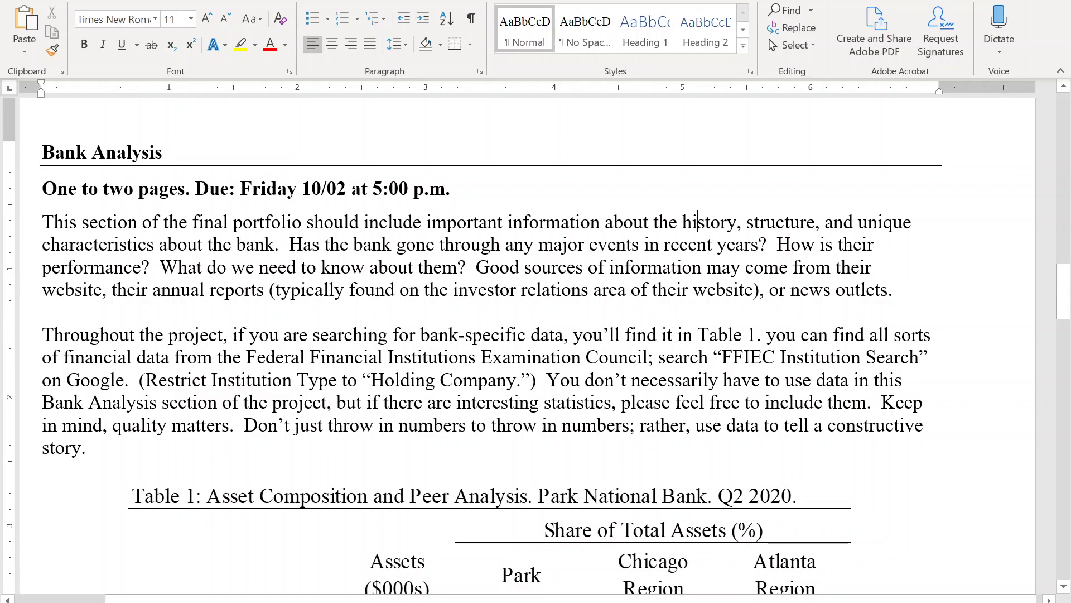
left_click_drag(697, 223, 279, 246)
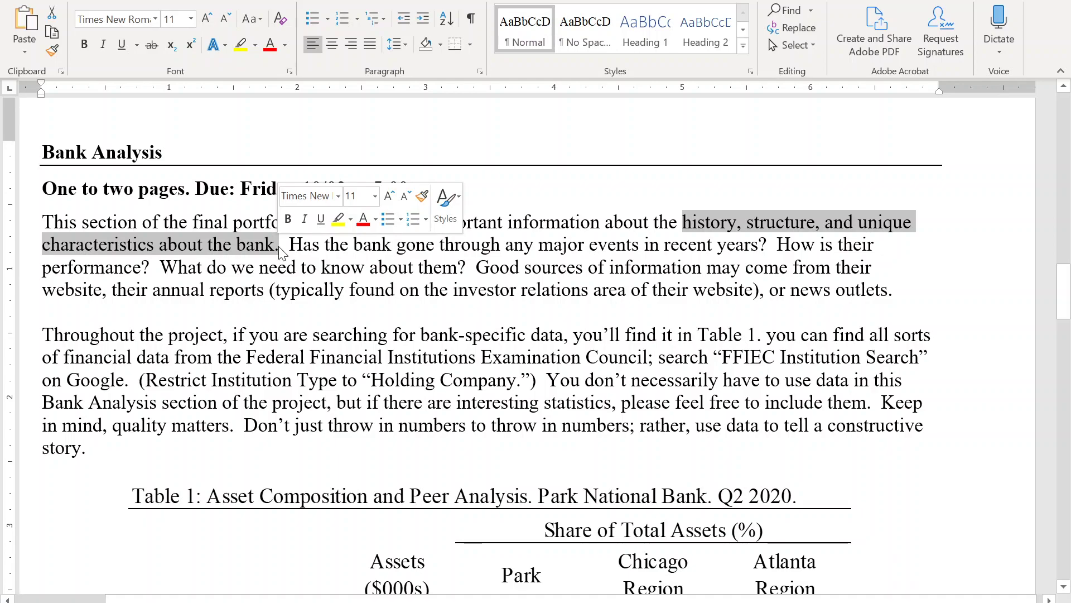
left_click(349, 245)
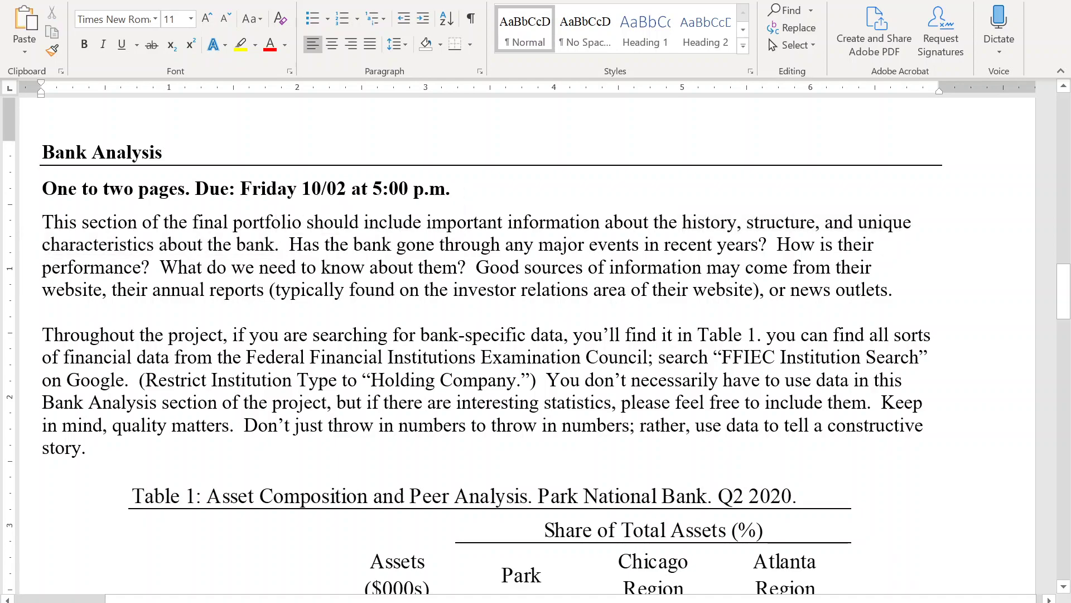
left_click_drag(289, 244, 476, 268)
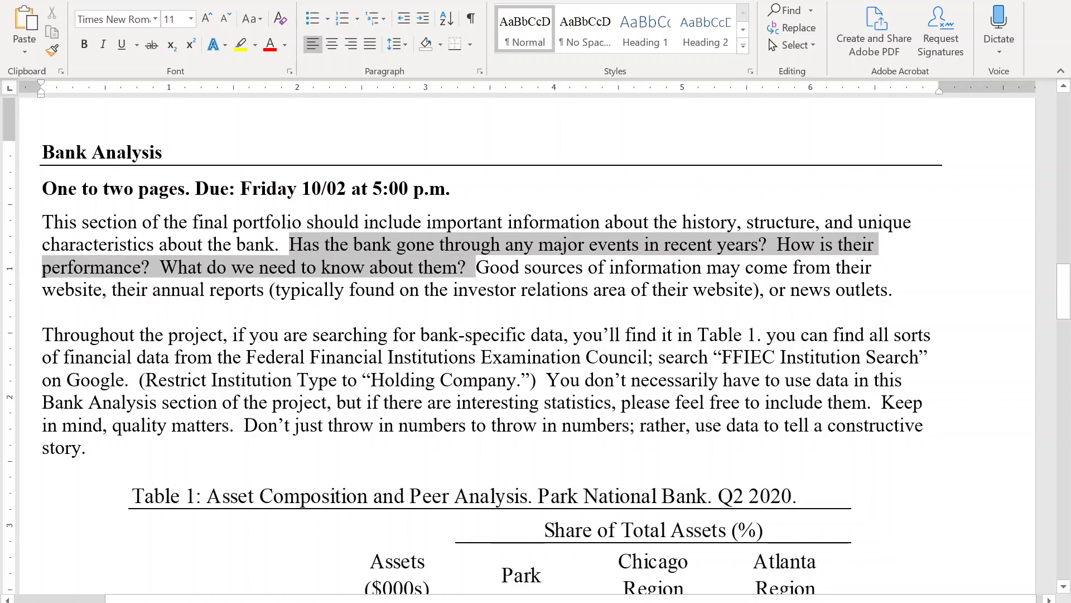
left_click(476, 267)
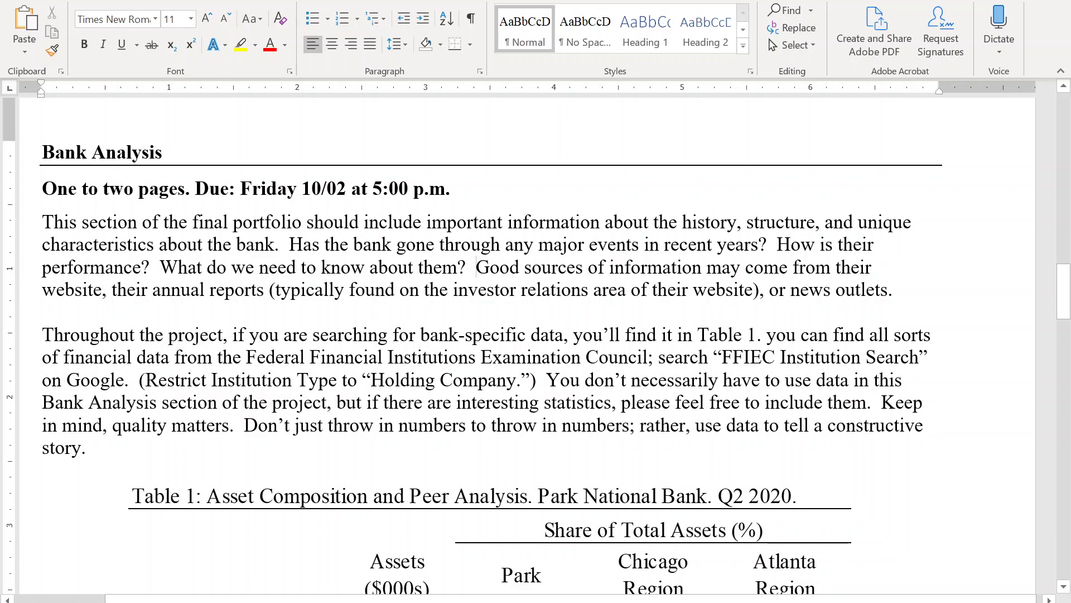
scroll(395, 452, "down", 5)
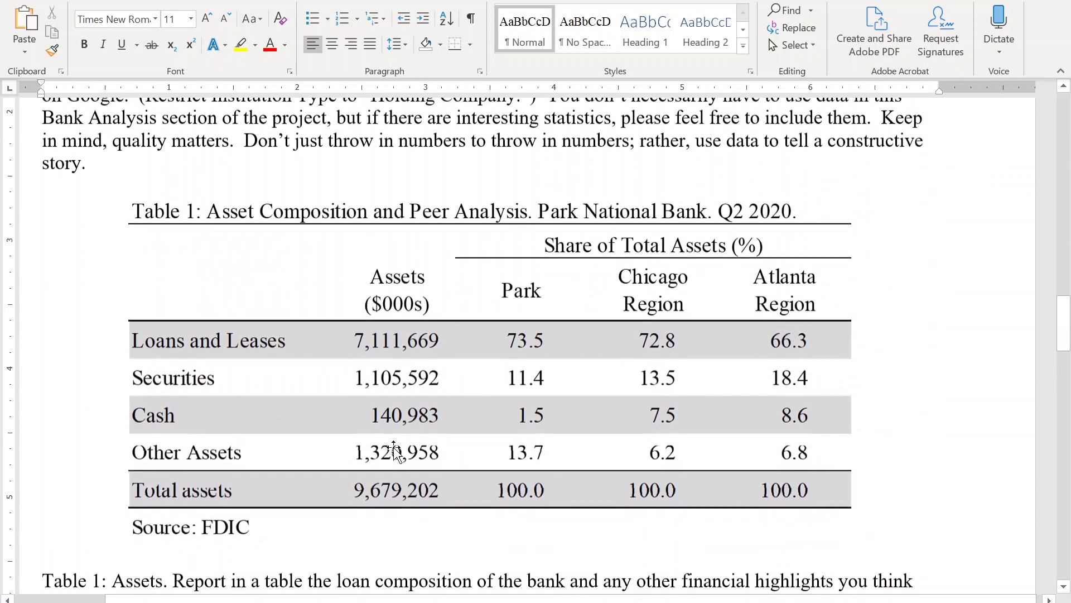